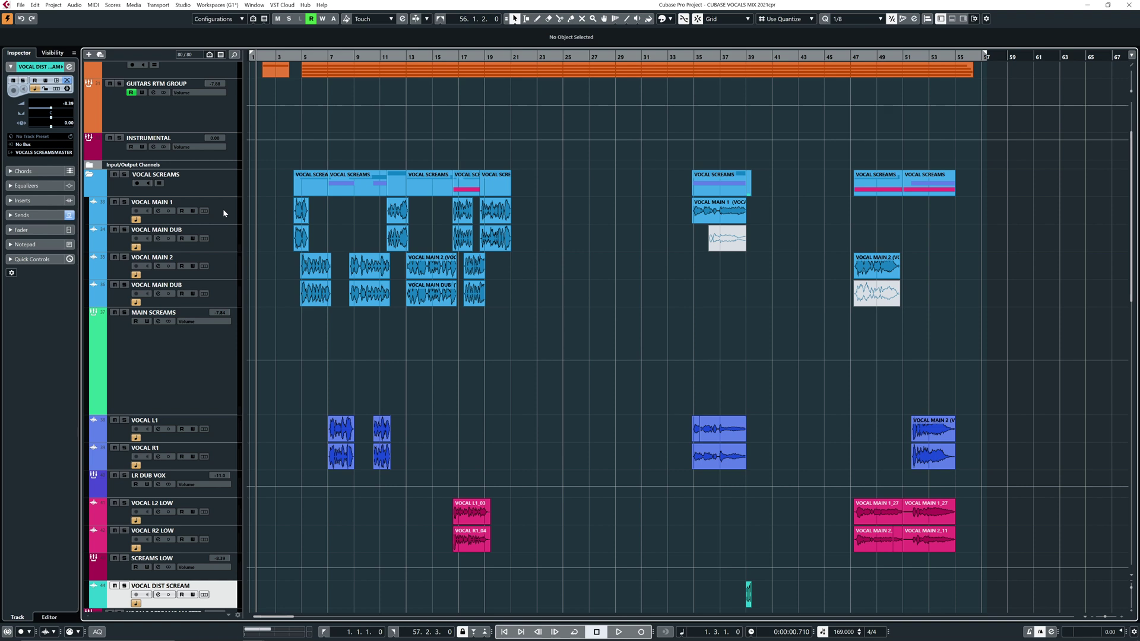
Review the four VOCAL MAIN tracks and show the output routing of the MAIN SCREAMS group
left_click(232, 299, "shift")
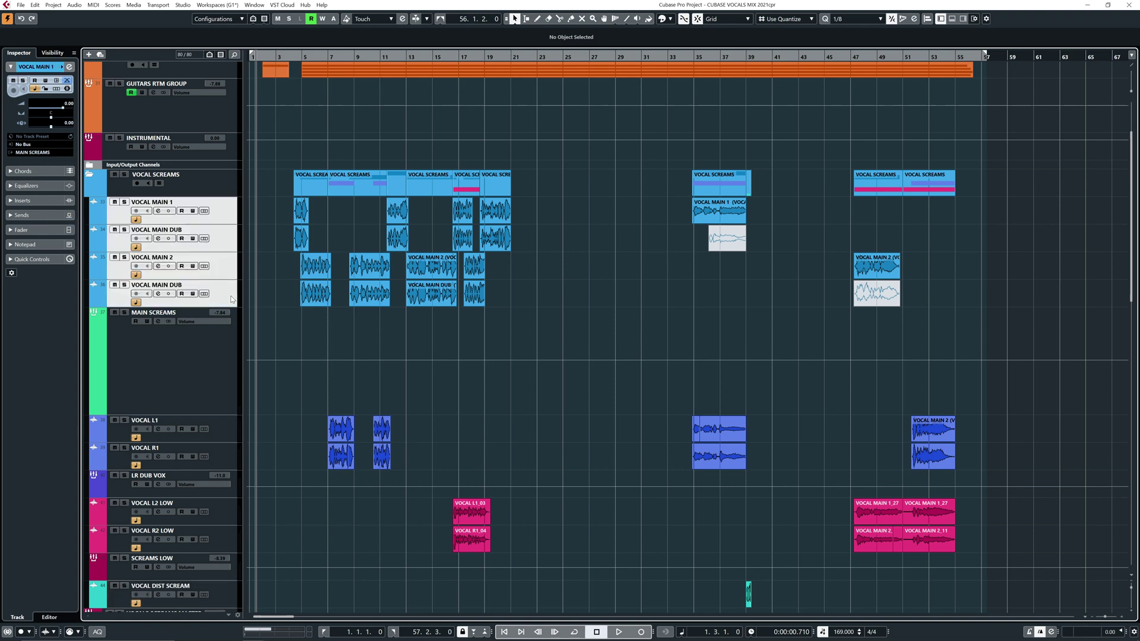
left_click(187, 359)
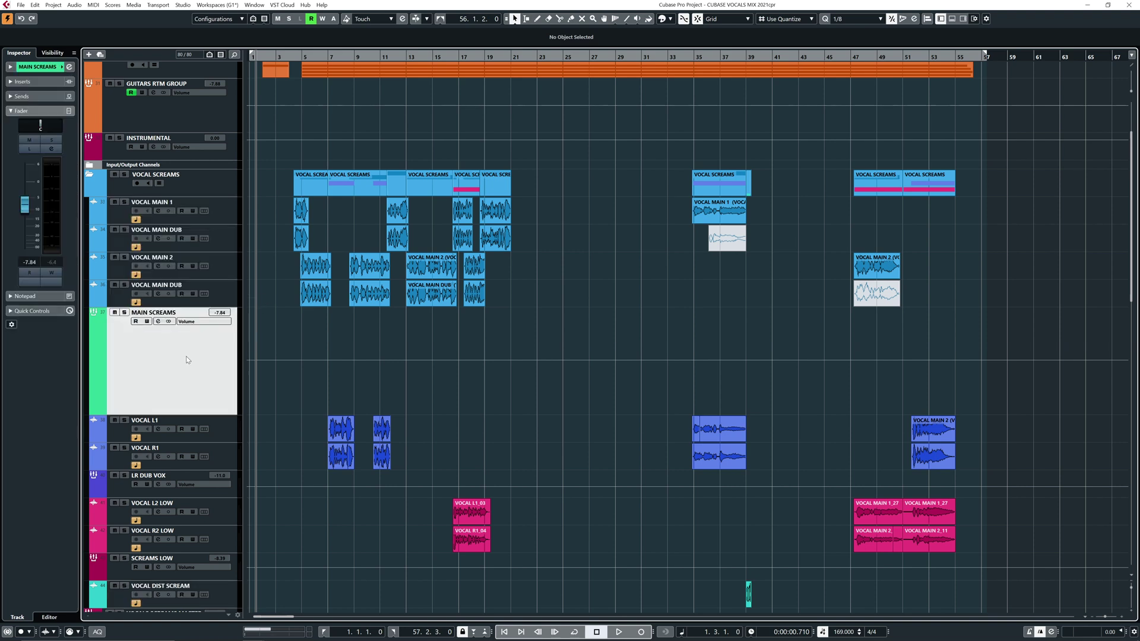
left_click(50, 68)
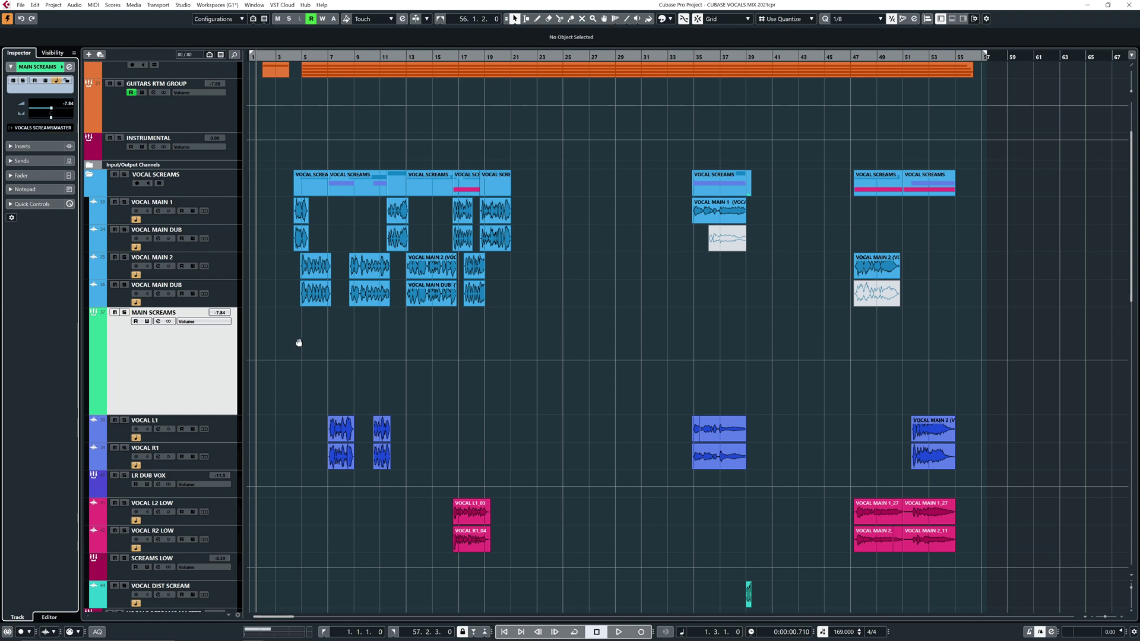
scroll(300, 336, "down", 5)
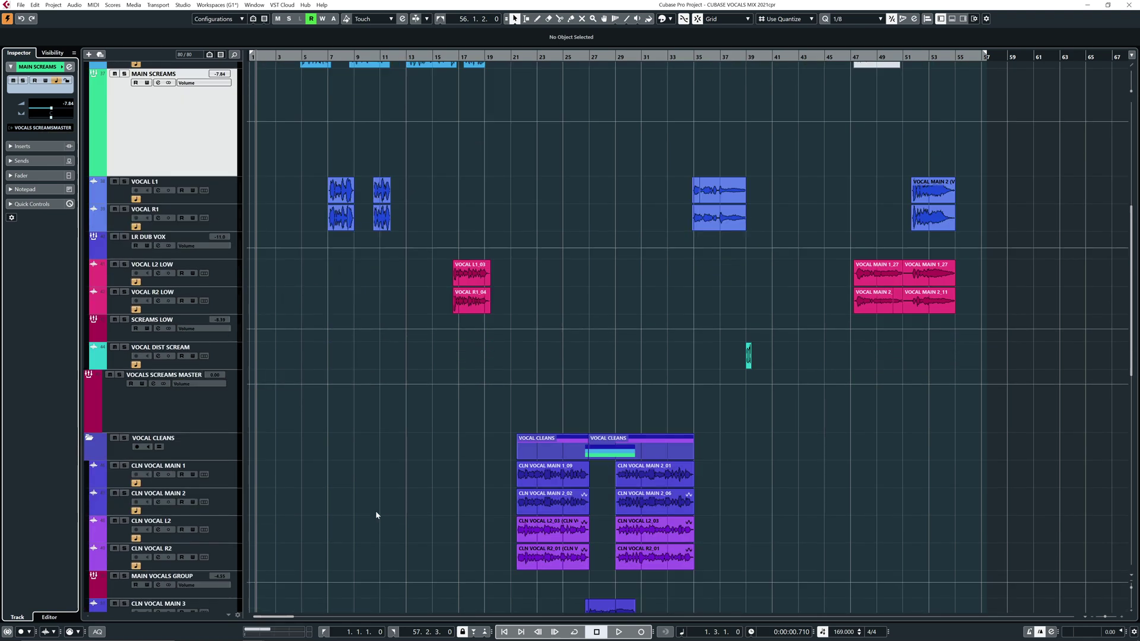
scroll(285, 297, "up", 2)
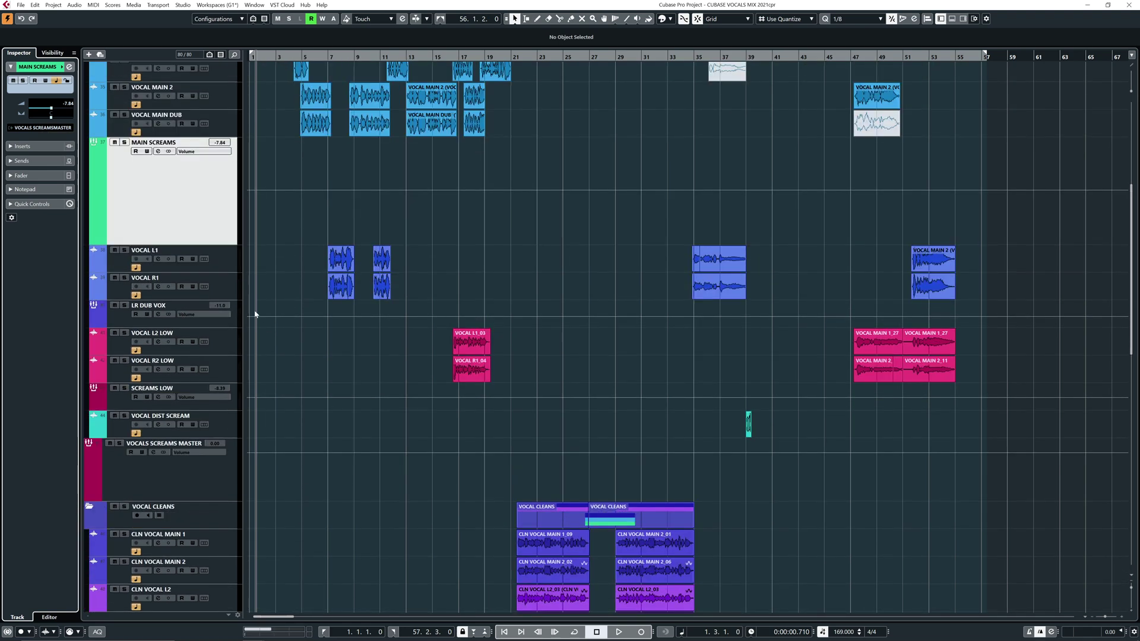
Examine the VOCAL L1/R1 and VOCAL L2/R2 LOW track pairs with their groups LR DUB VOX and SCREAMS LOW
left_click(219, 260)
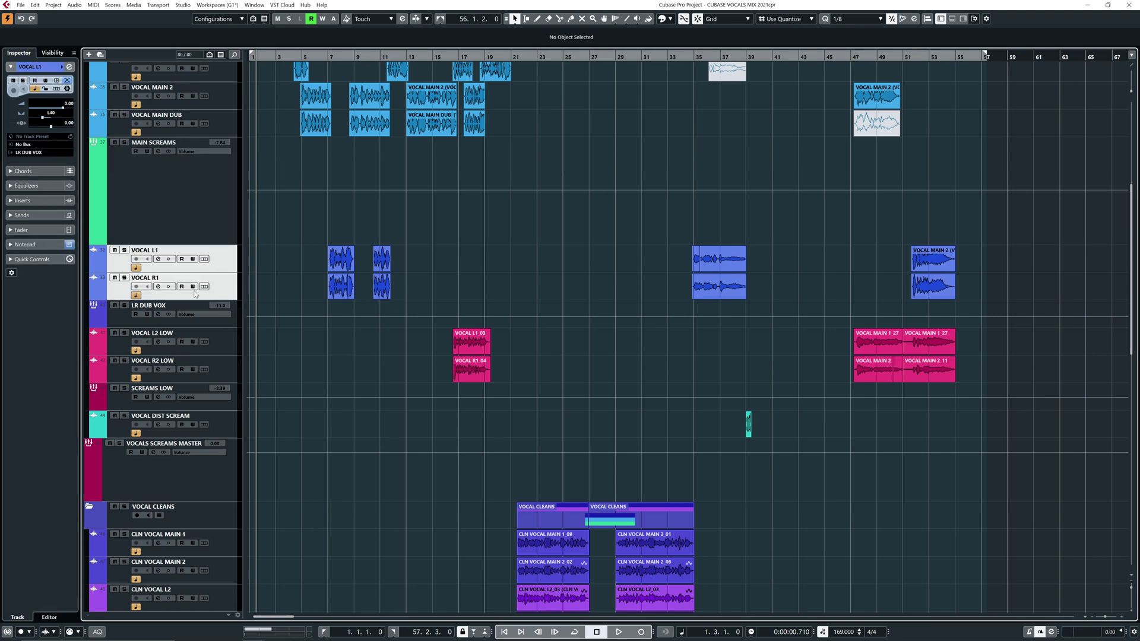
left_click(120, 318)
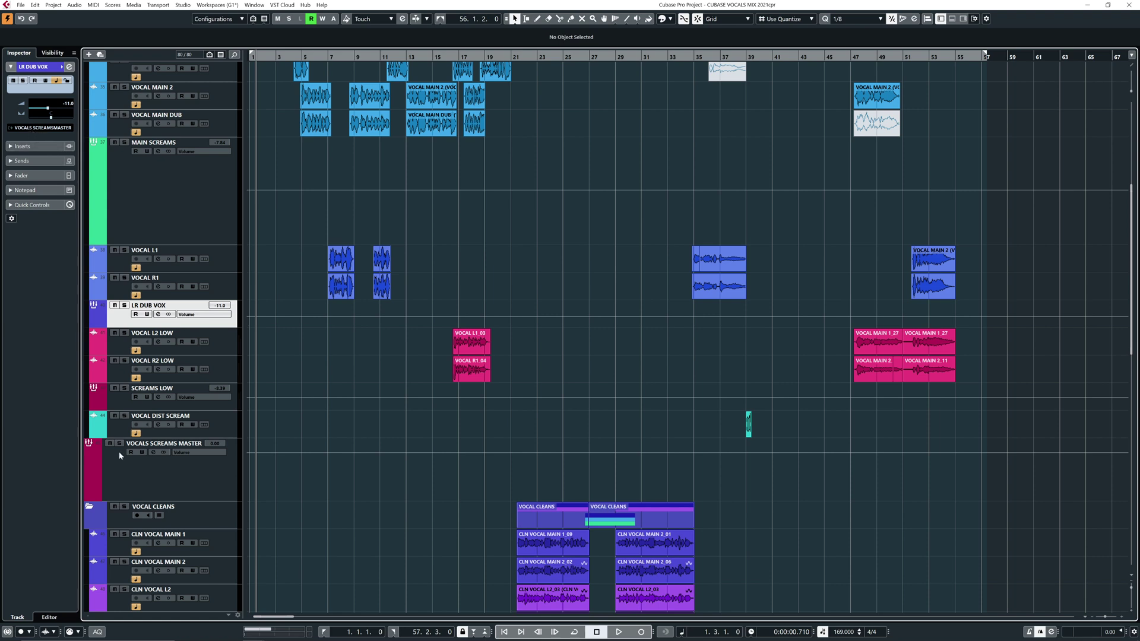
left_click(227, 348)
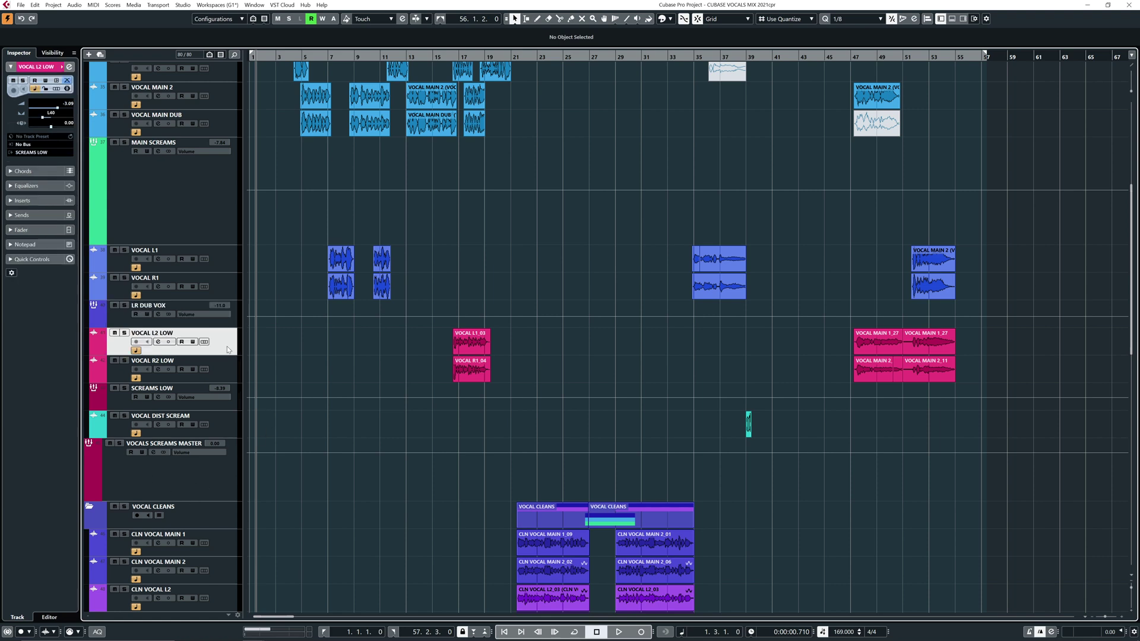
left_click(231, 372, "shift")
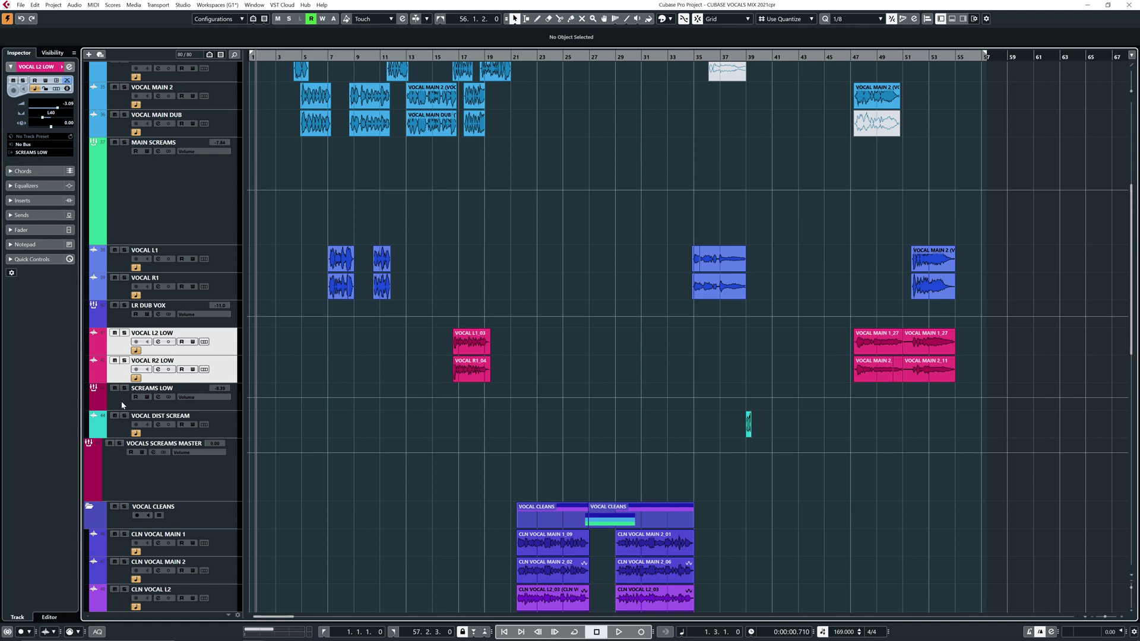
left_click(121, 406)
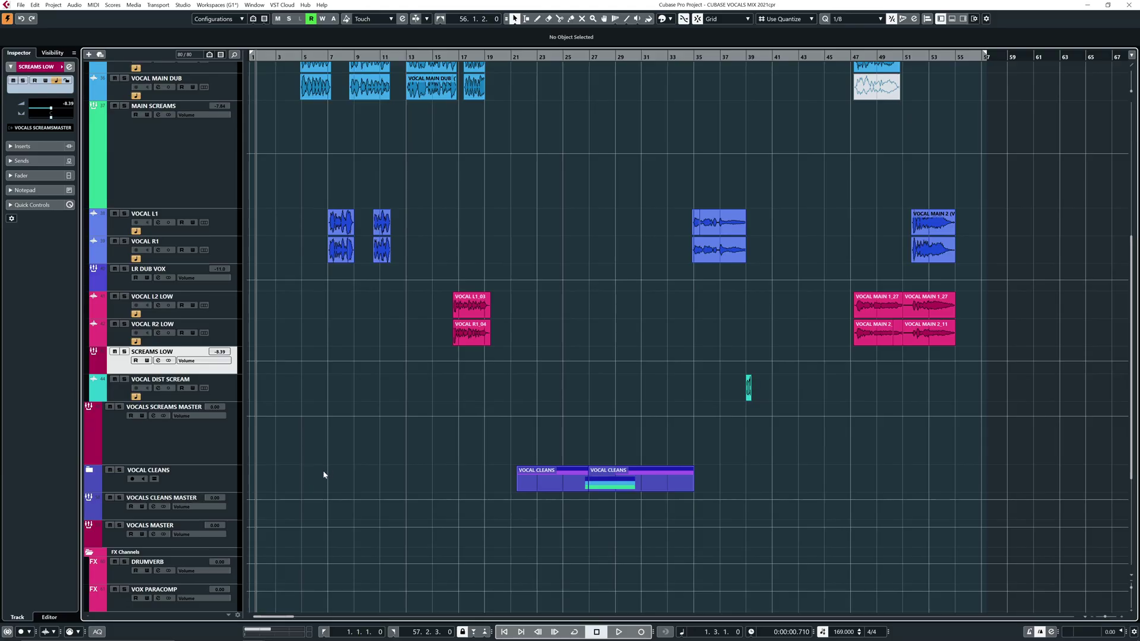
Play through the song and look over the scream vocal tracks
scroll(353, 475, "up", 3)
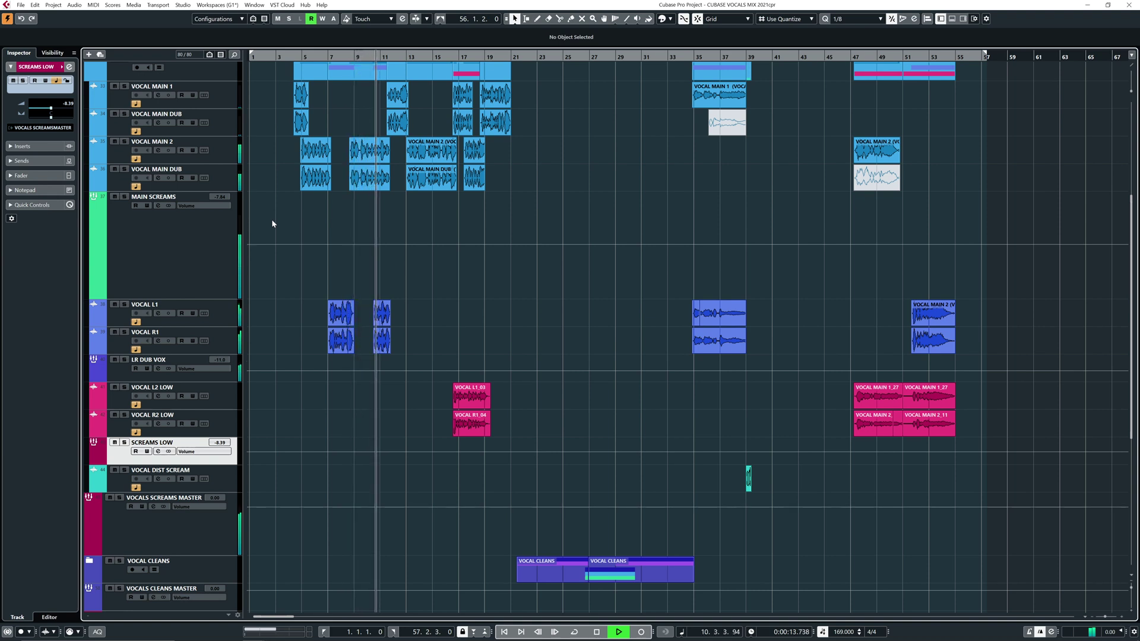
scroll(297, 226, "up", 1)
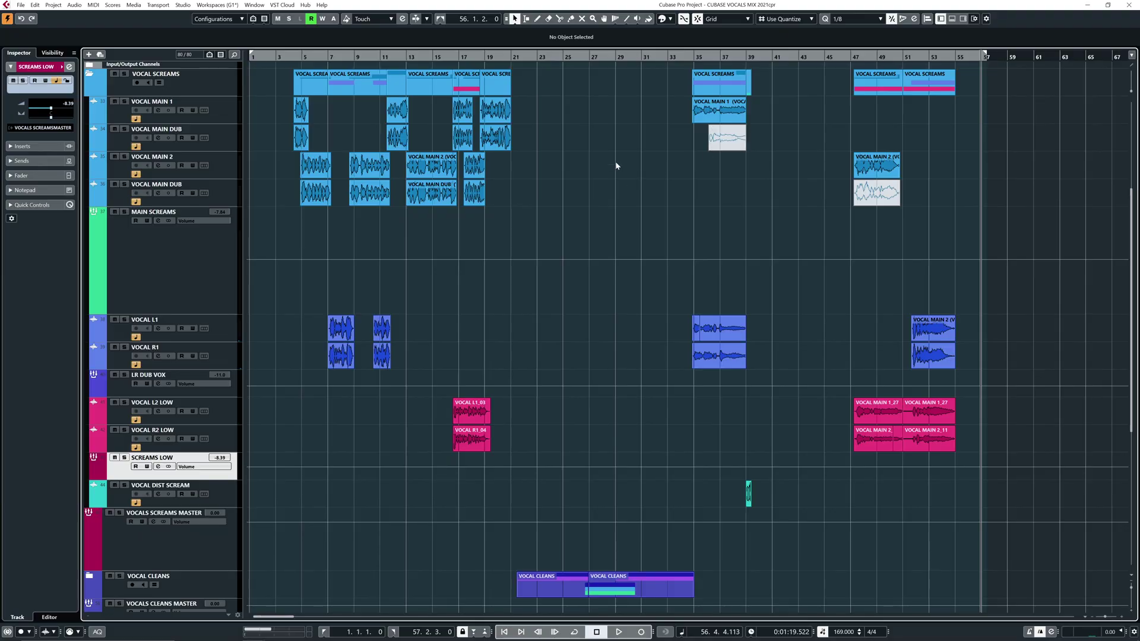
scroll(634, 180, "up", 6)
scroll(629, 344, "down", 4)
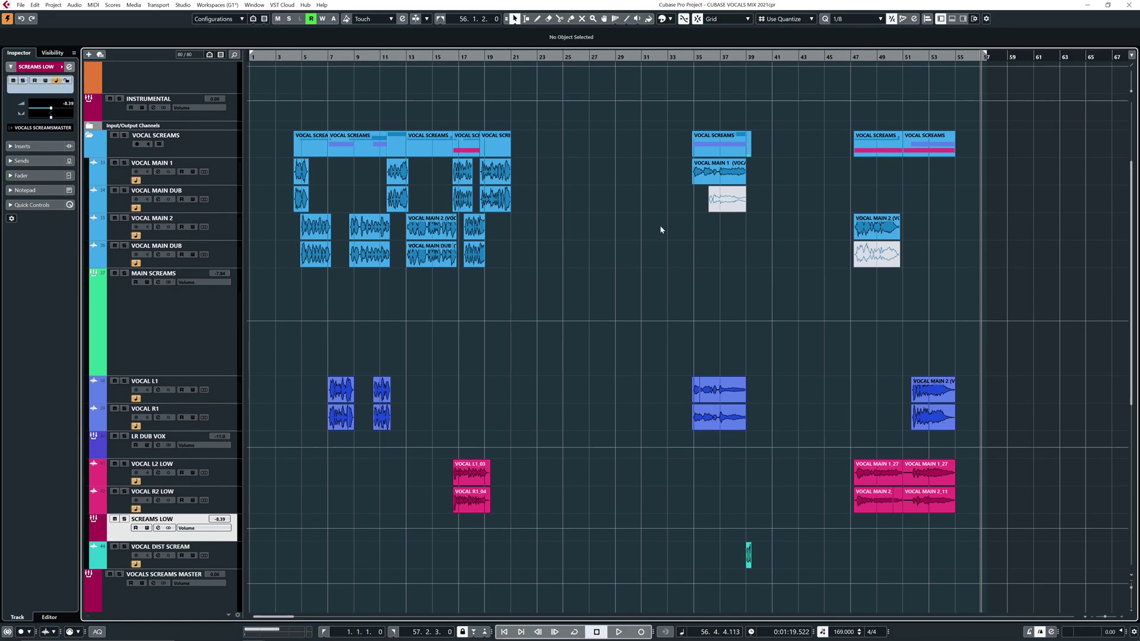
scroll(463, 208, "down", 1)
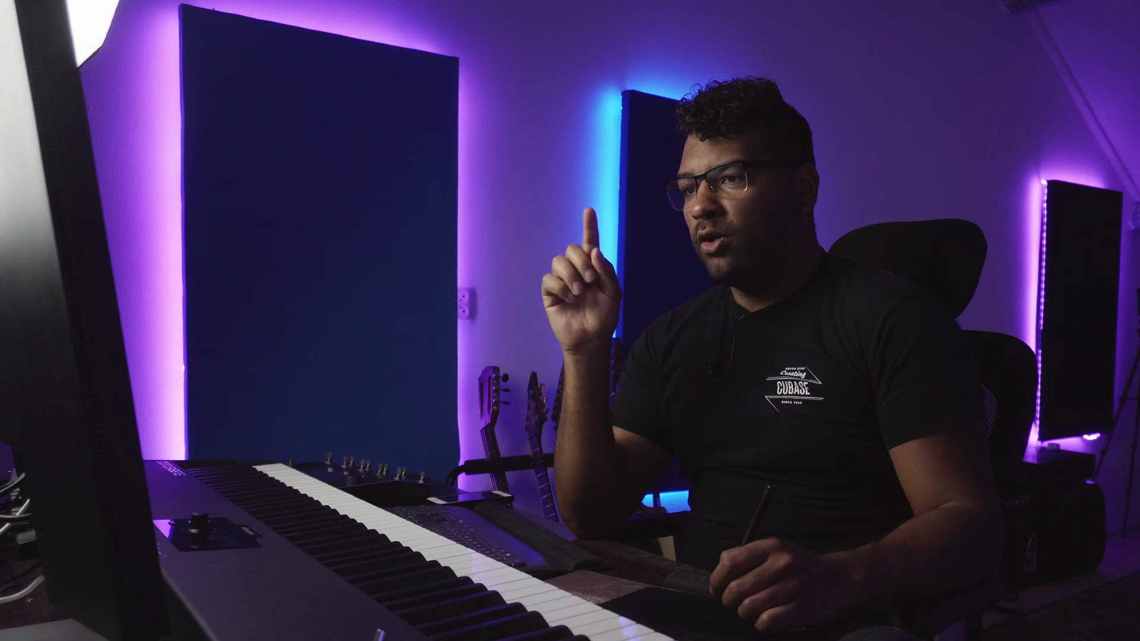
View the channel settings of the VOX PARACOMP effects channel, including its insert and equalizer, and close them
scroll(271, 437, "down", 3)
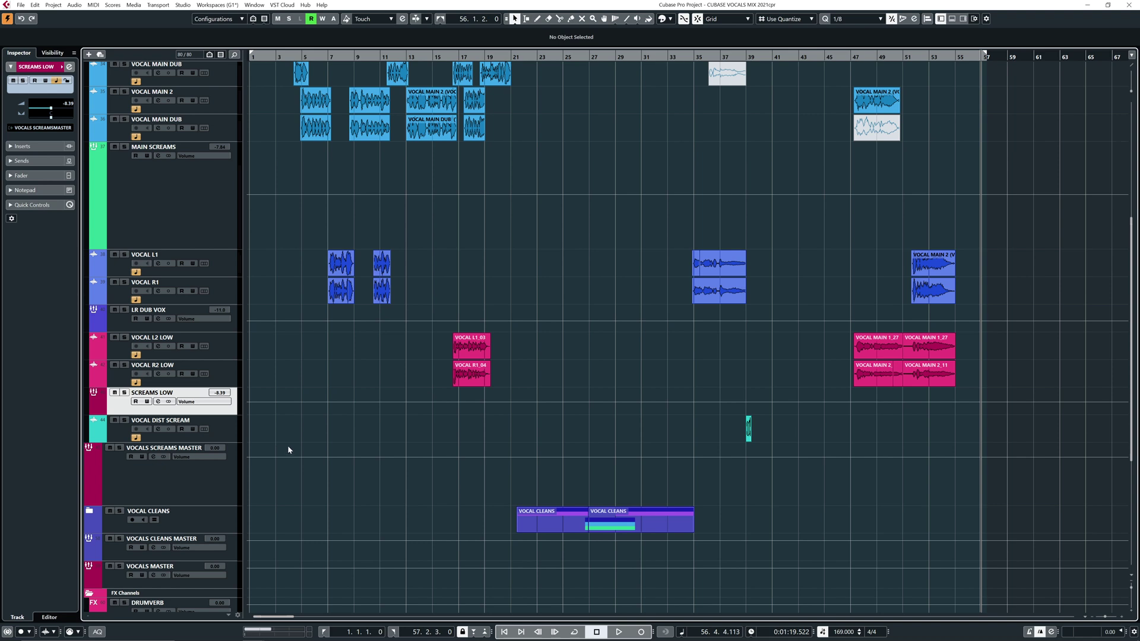
scroll(304, 434, "down", 7)
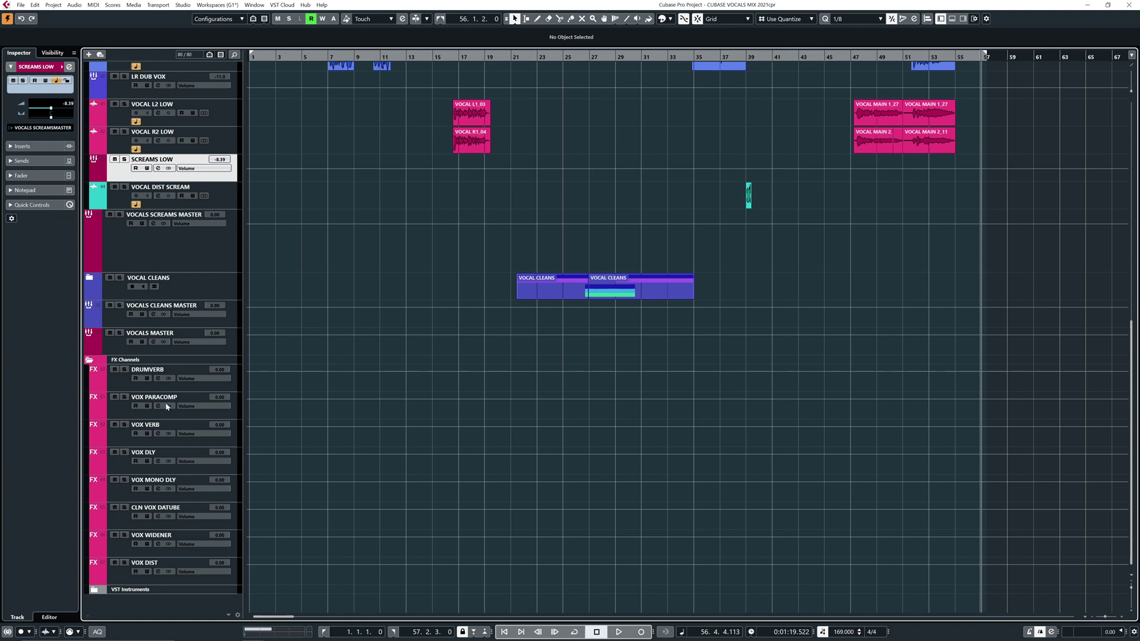
left_click(120, 411)
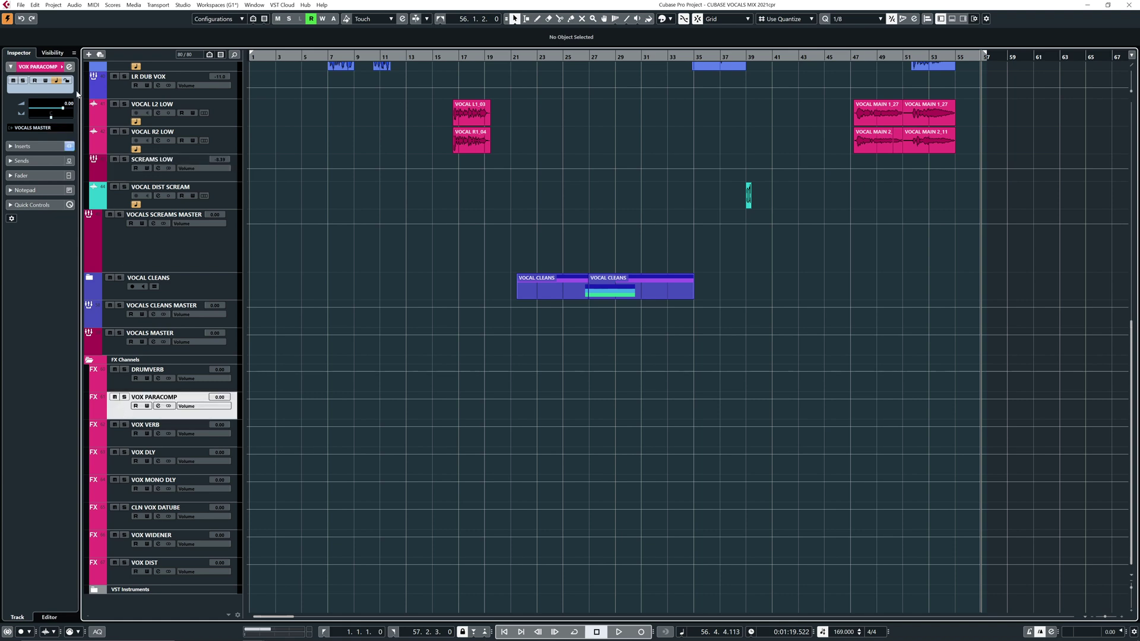
left_click(70, 68)
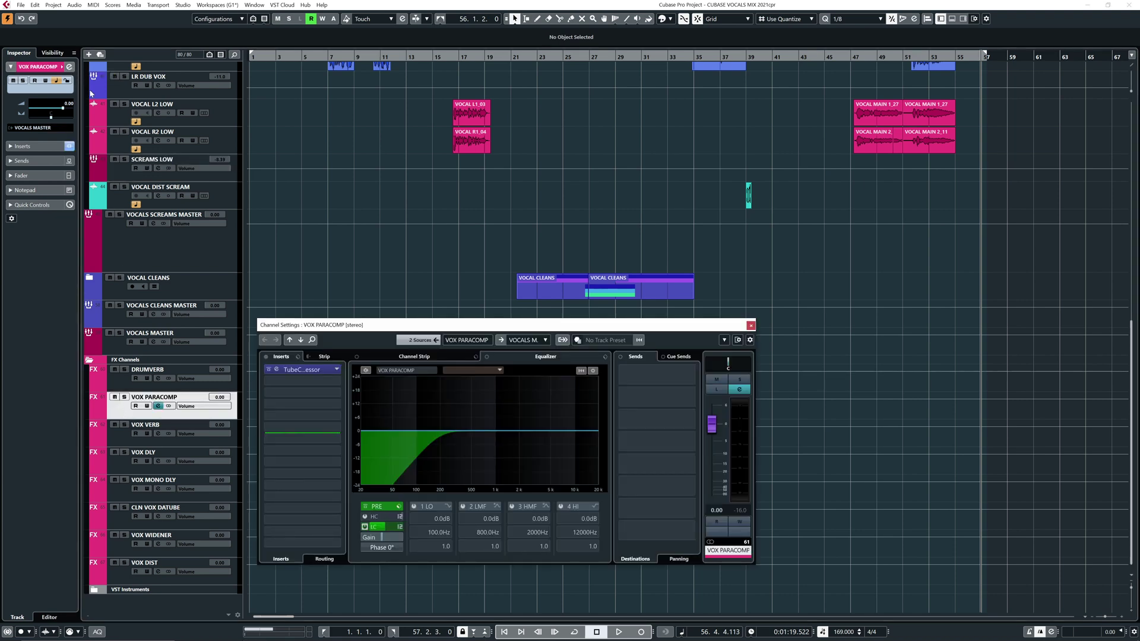
left_click(751, 325)
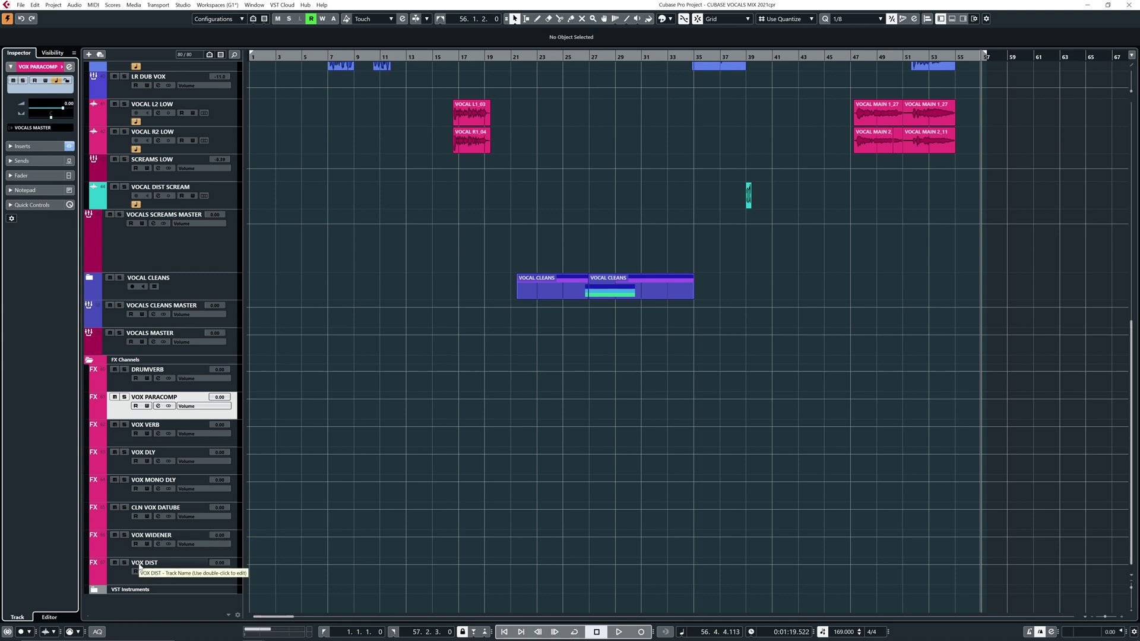
Review the vocal channels in the MixConsole with widened channel strips, and return to the project window
scroll(354, 280, "up", 1)
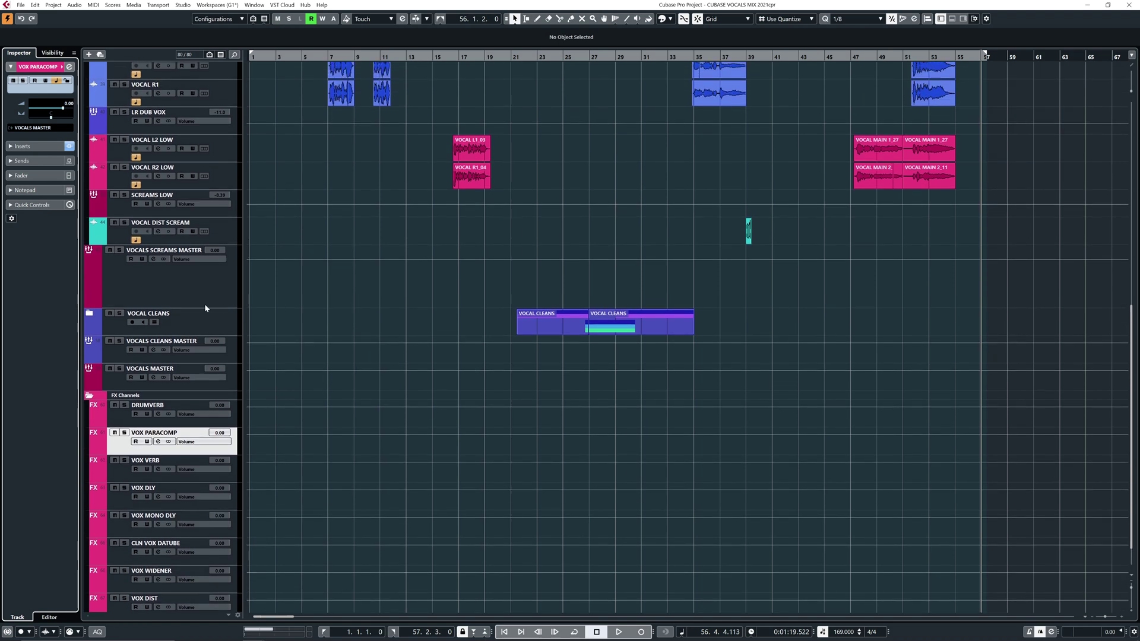
scroll(339, 279, "up", 12)
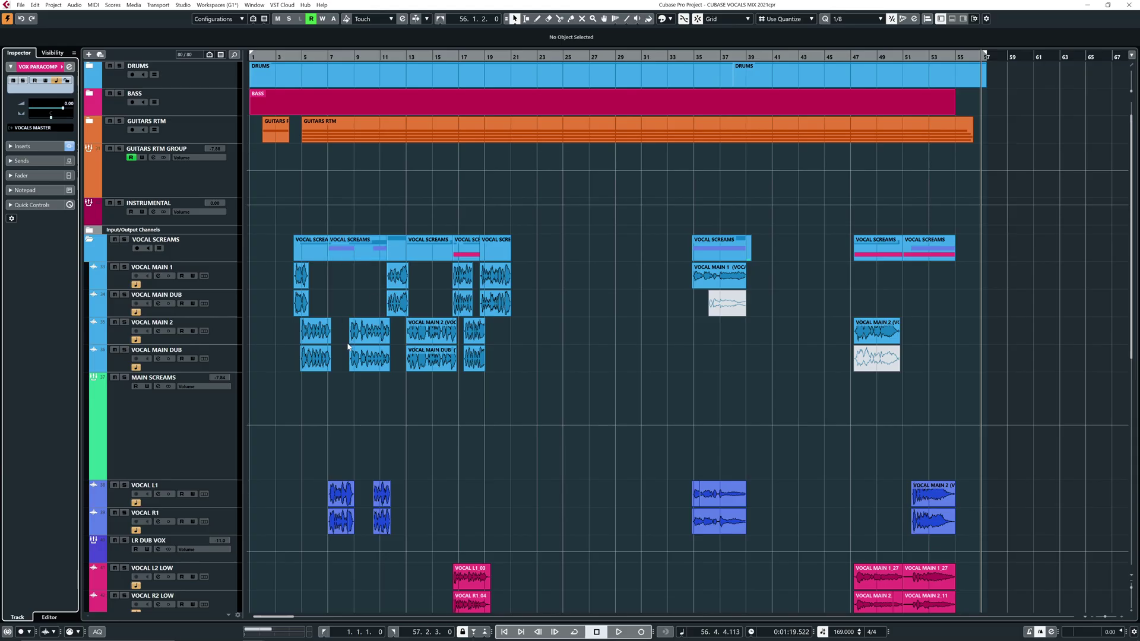
key("F3")
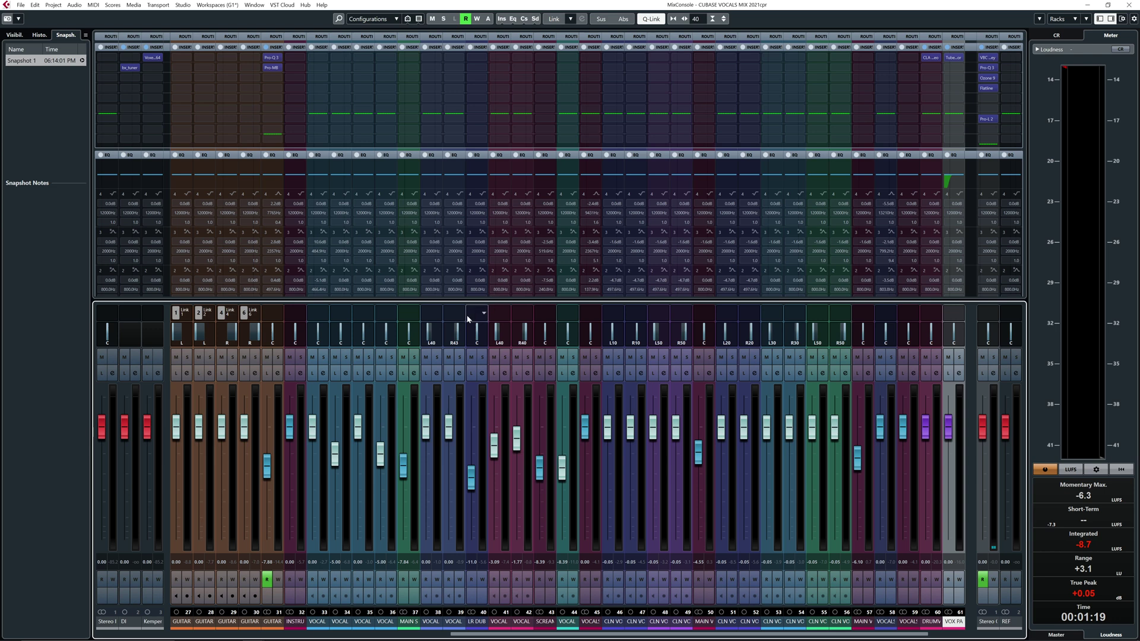
key("h")
key("h")
key("h")
key("h")
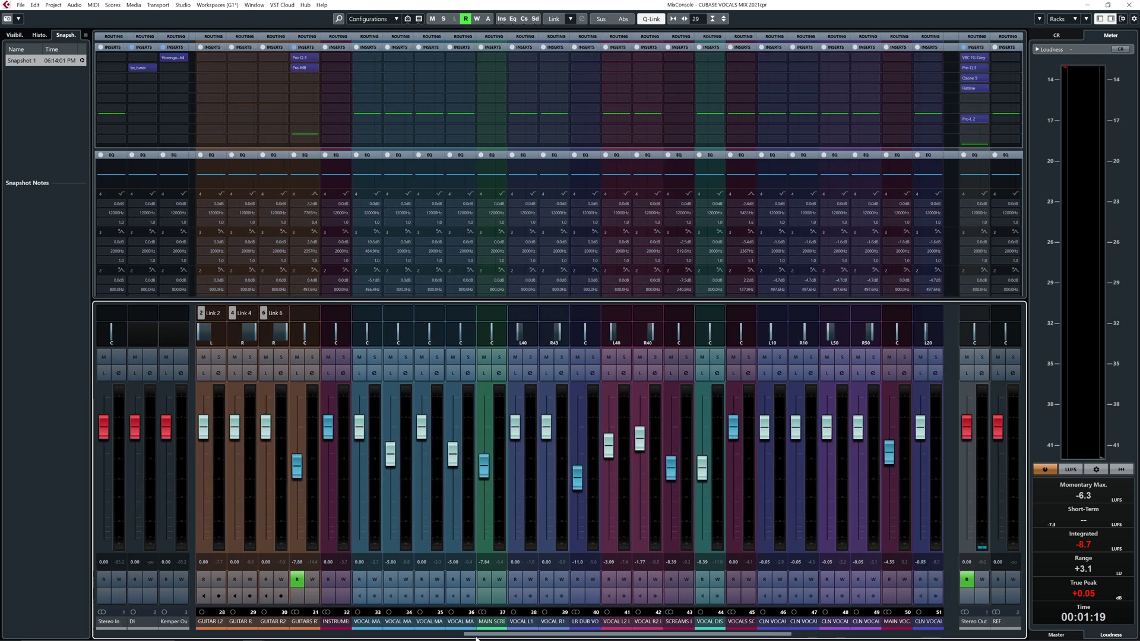
left_click_drag(477, 638, 448, 639)
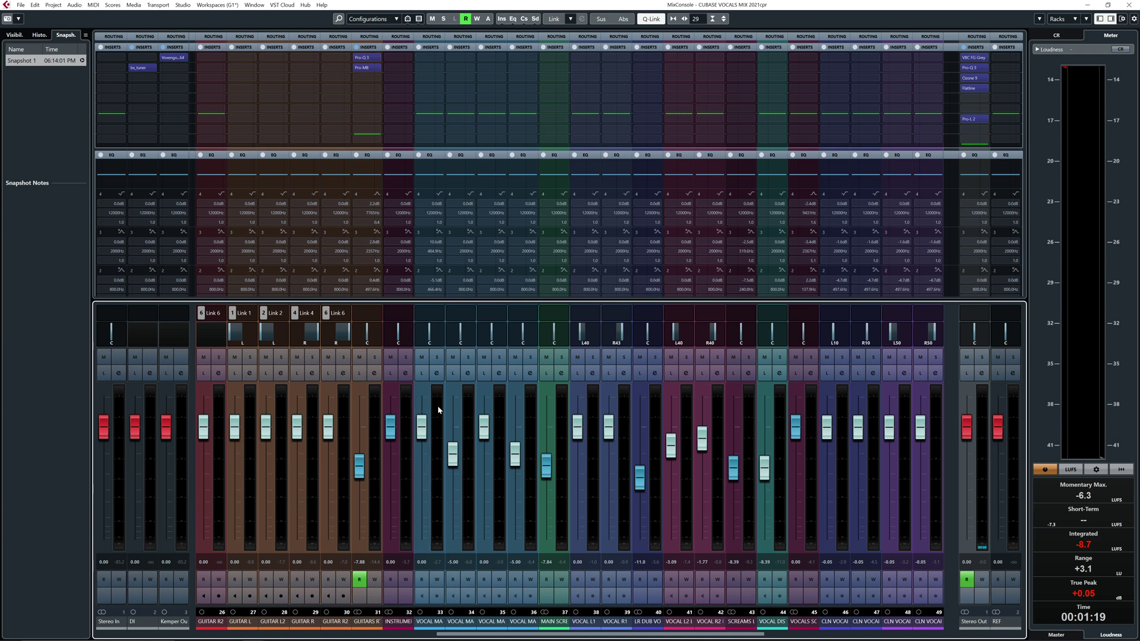
key("F3")
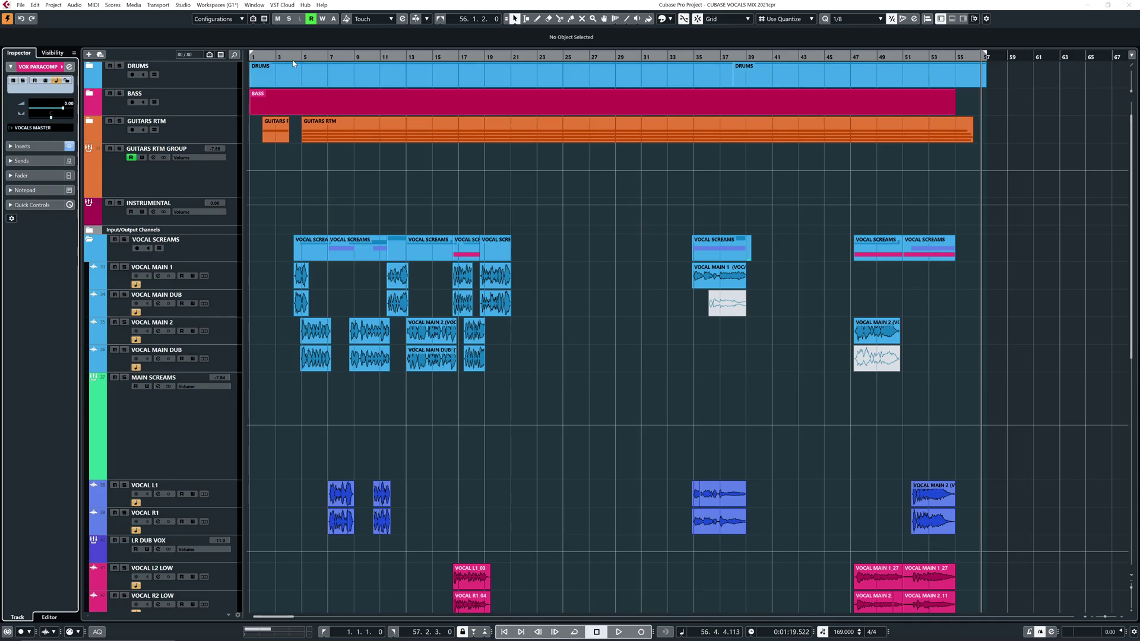
Solo the VOCAL MAIN 2 track and listen to its first phrase in a loop with its channel settings open
key("h")
key("h")
left_click(134, 276)
key("s")
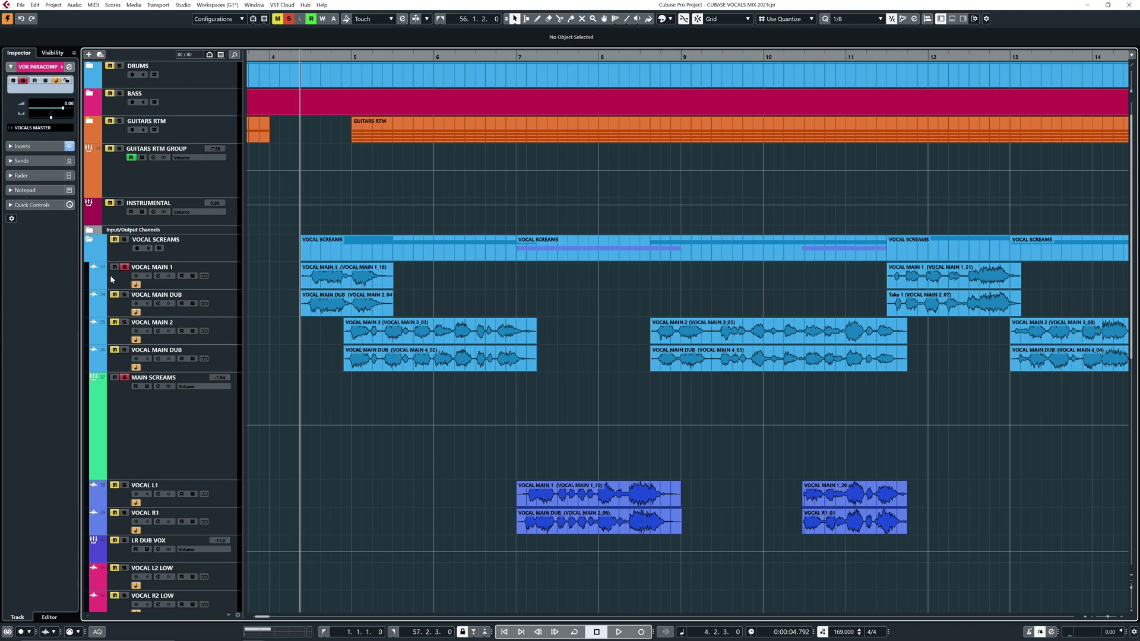
left_click(124, 268)
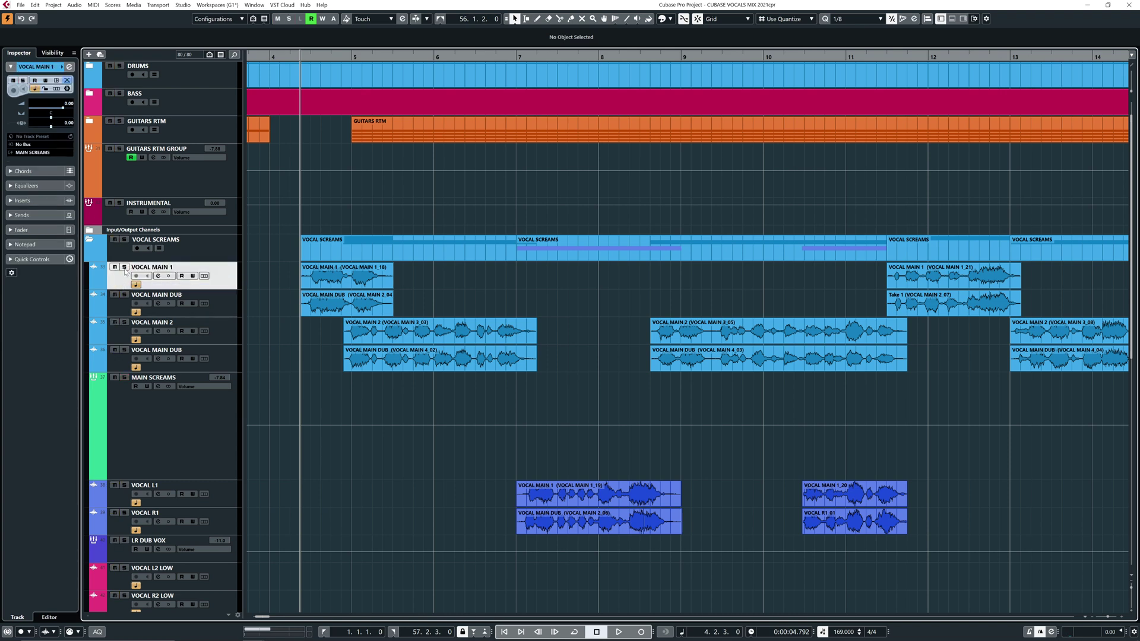
left_click_drag(312, 332, 582, 349)
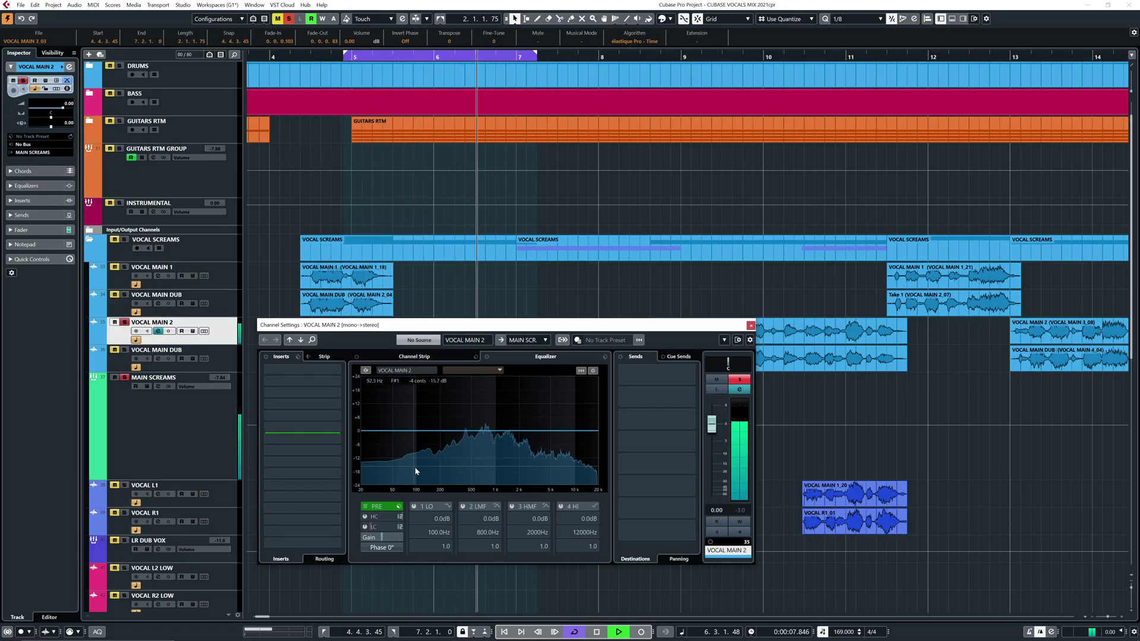
key("space")
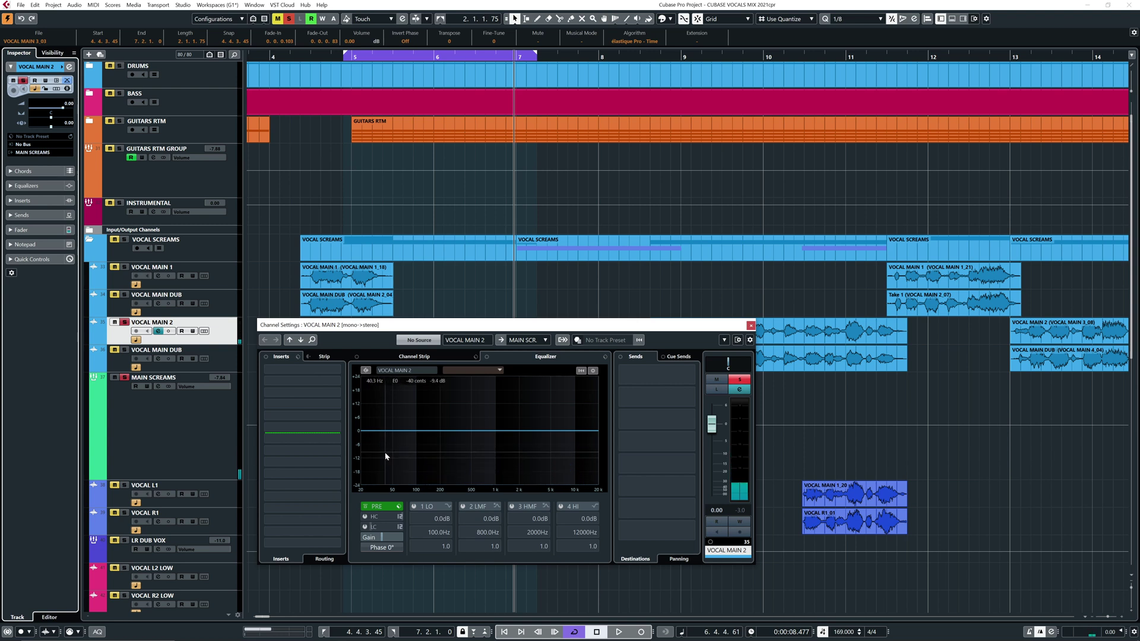
Enable the low-cut filter on VOCAL MAIN 2 and set its frequency to 100 Hz
key("space")
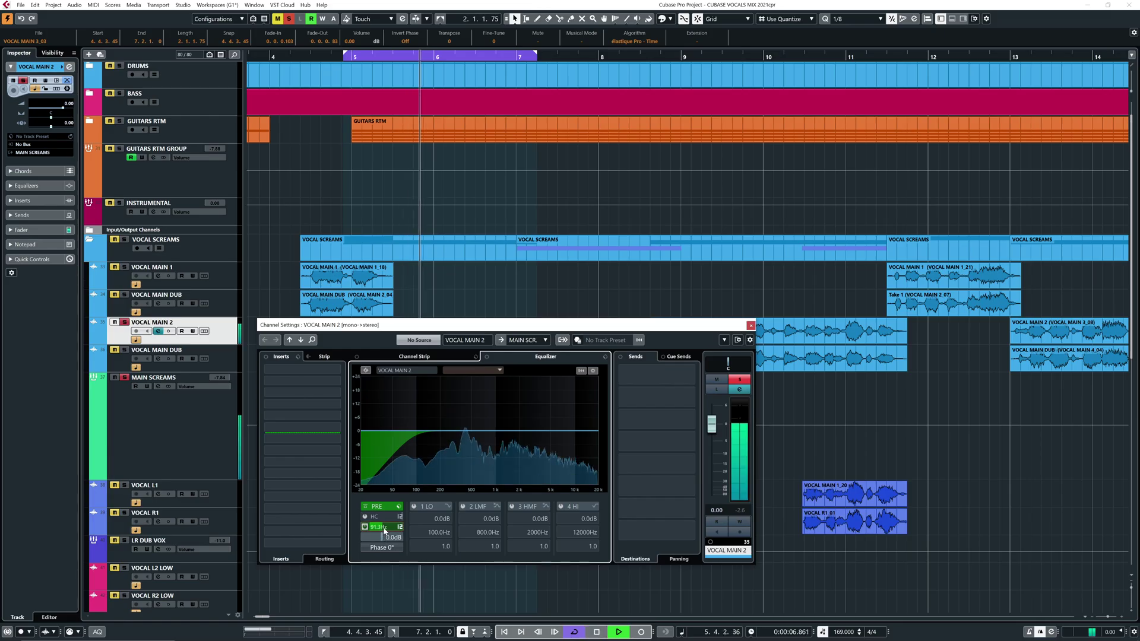
left_click_drag(405, 537, 392, 533)
scroll(391, 529, "down", 3)
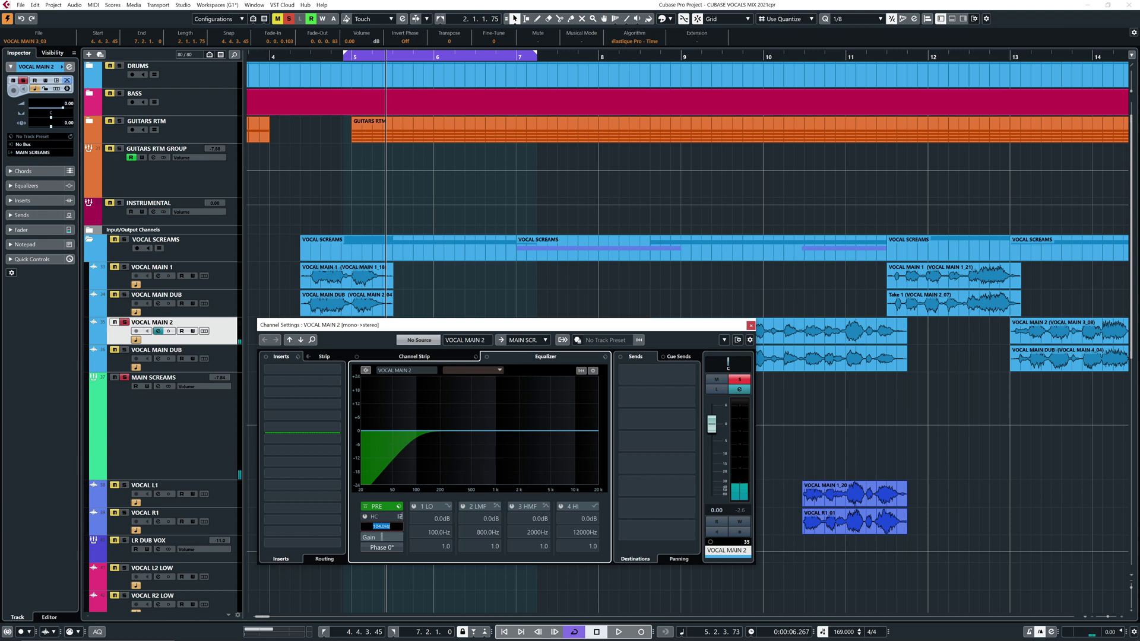
Enable a 100 Hz low-cut filter on all individual scream vocal channels at once in the MixConsole, leaving out the group channels
key("F3")
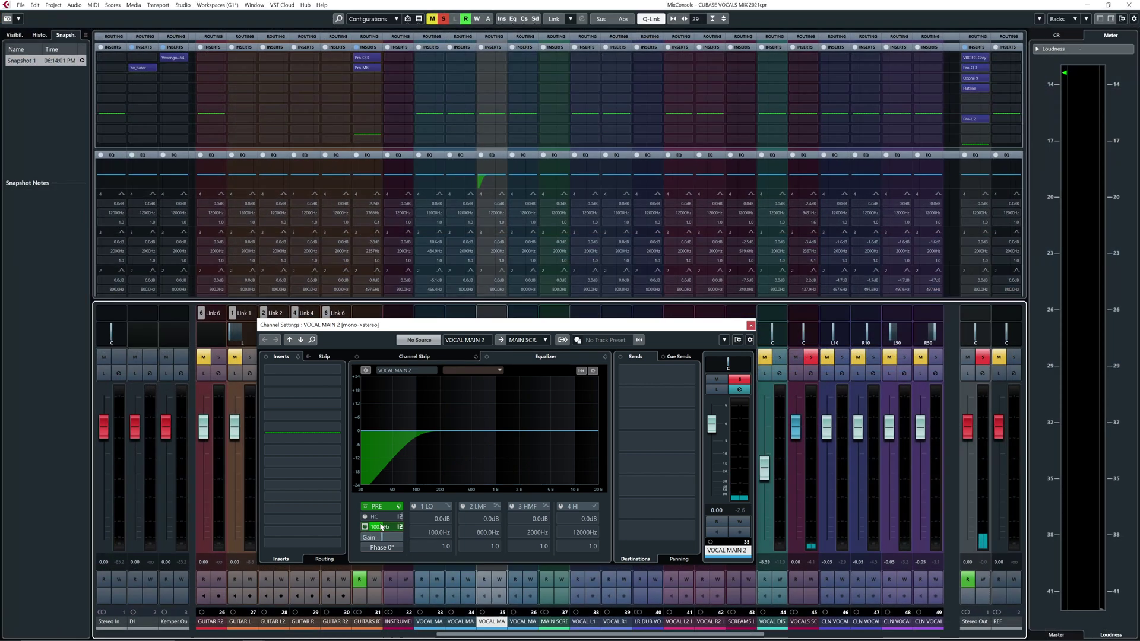
left_click(751, 324)
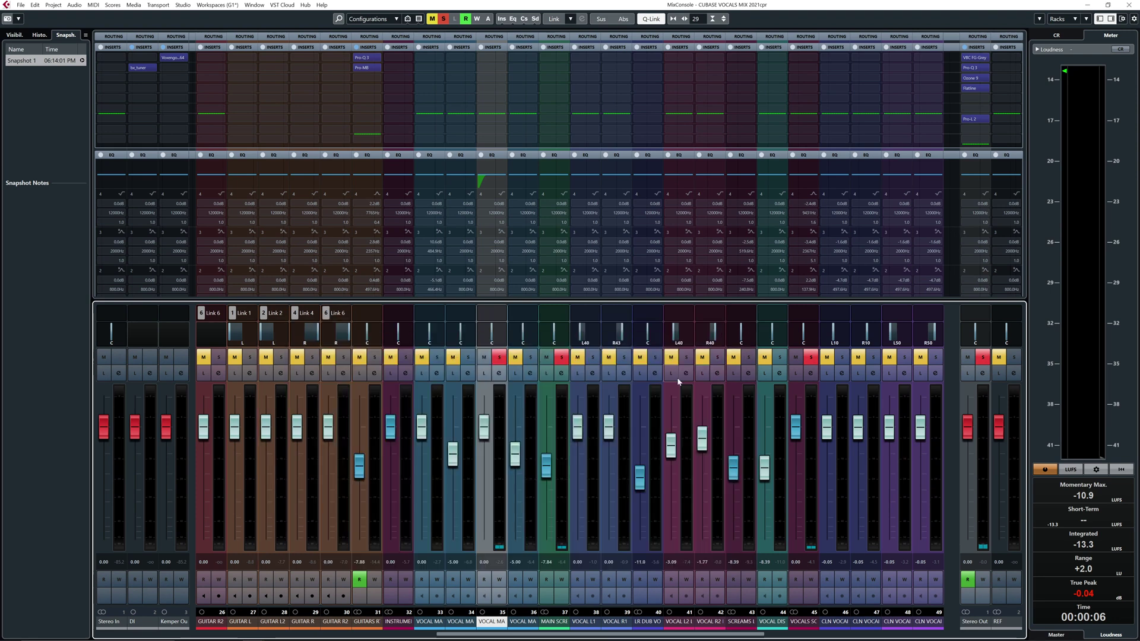
left_click(431, 621)
left_click(521, 622, "shift")
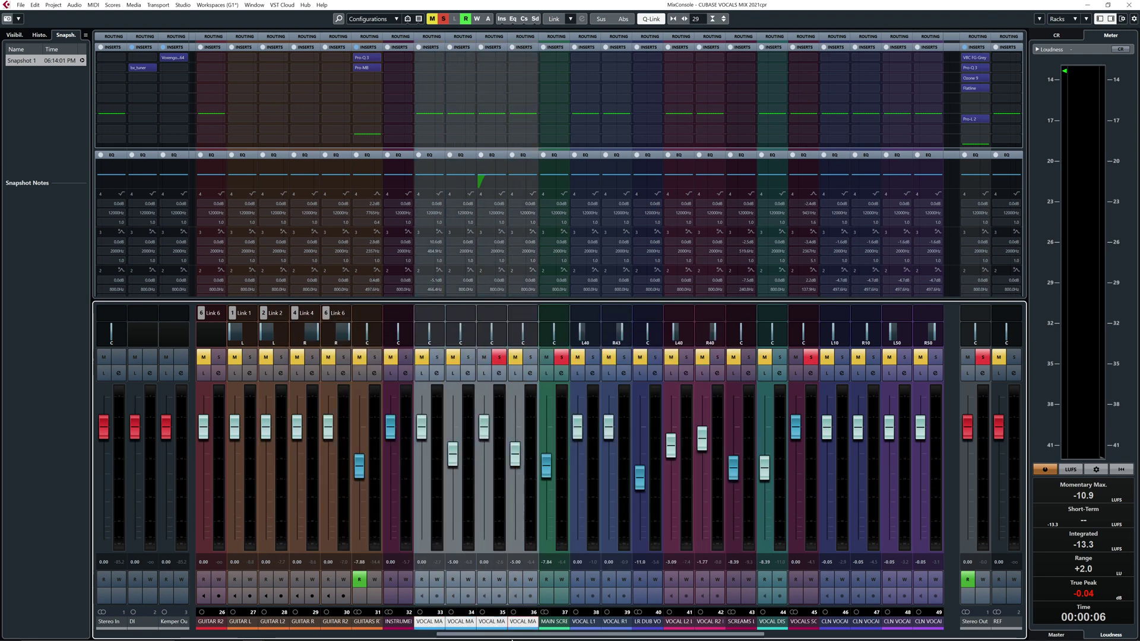
left_click(585, 621, "ctrl")
left_click(616, 622, "ctrl")
left_click(680, 622, "ctrl")
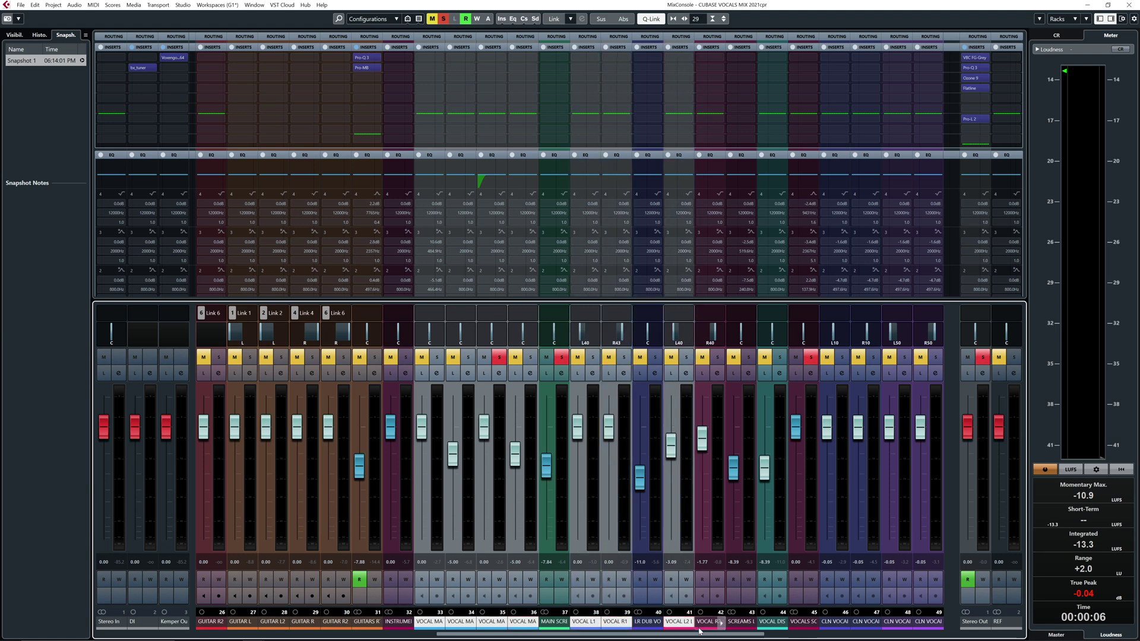
left_click(709, 625, "ctrl")
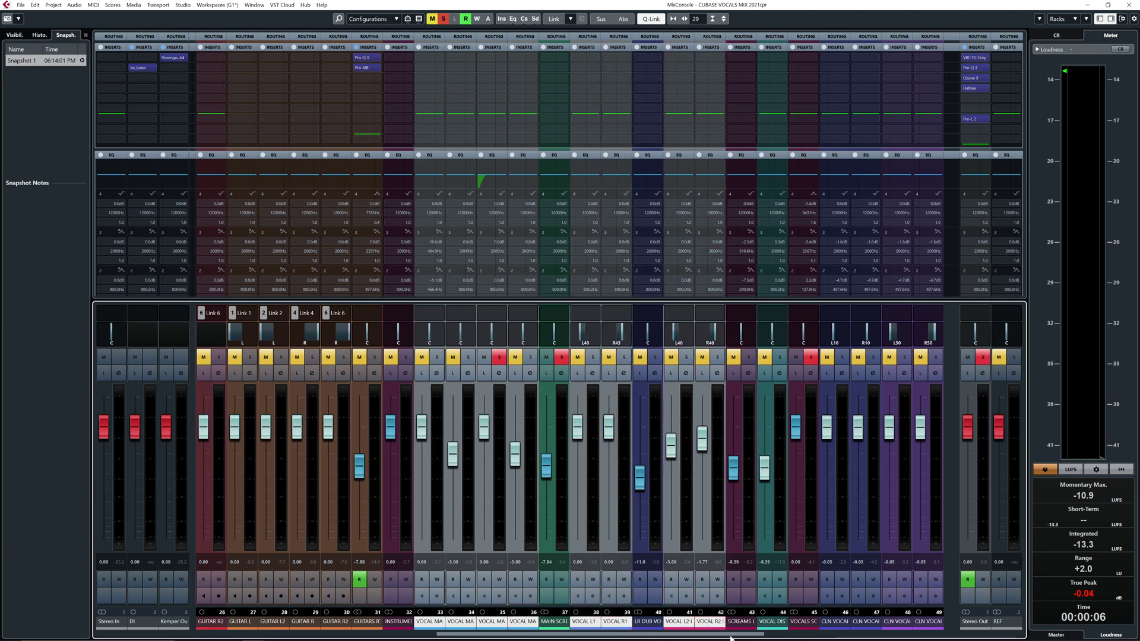
left_click(764, 621, "ctrl")
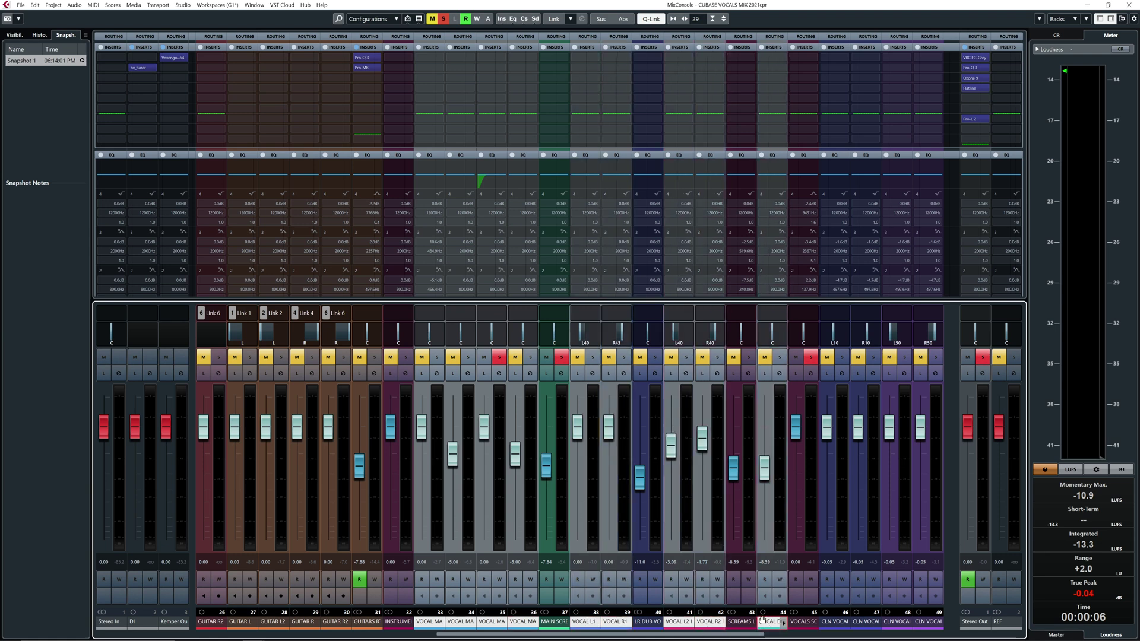
left_click(439, 375)
left_click(364, 527)
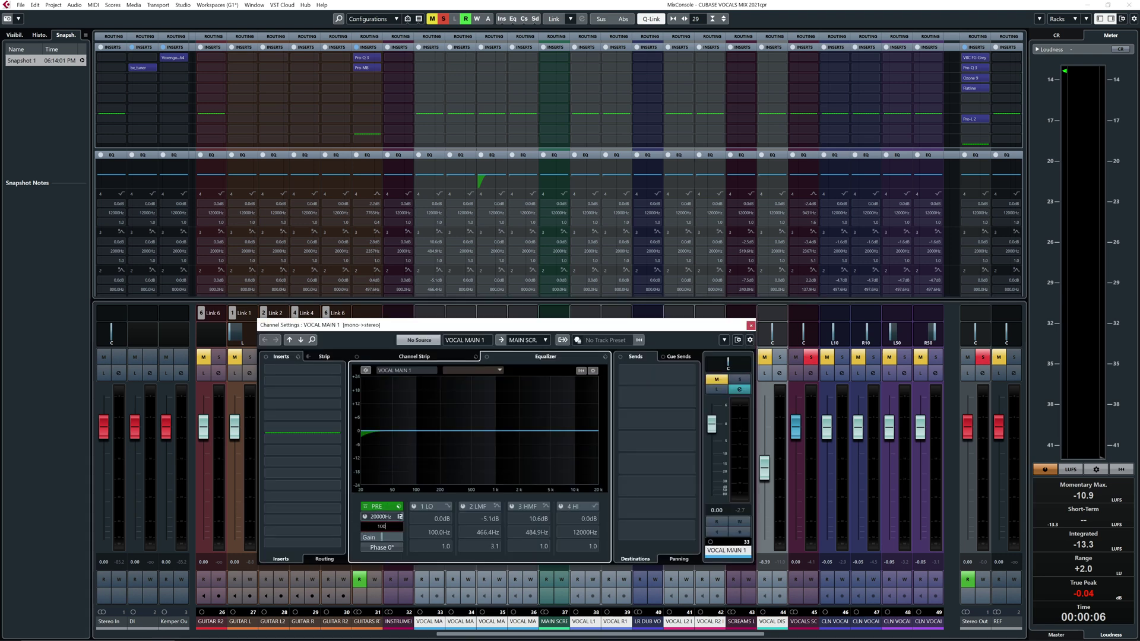
key("Return")
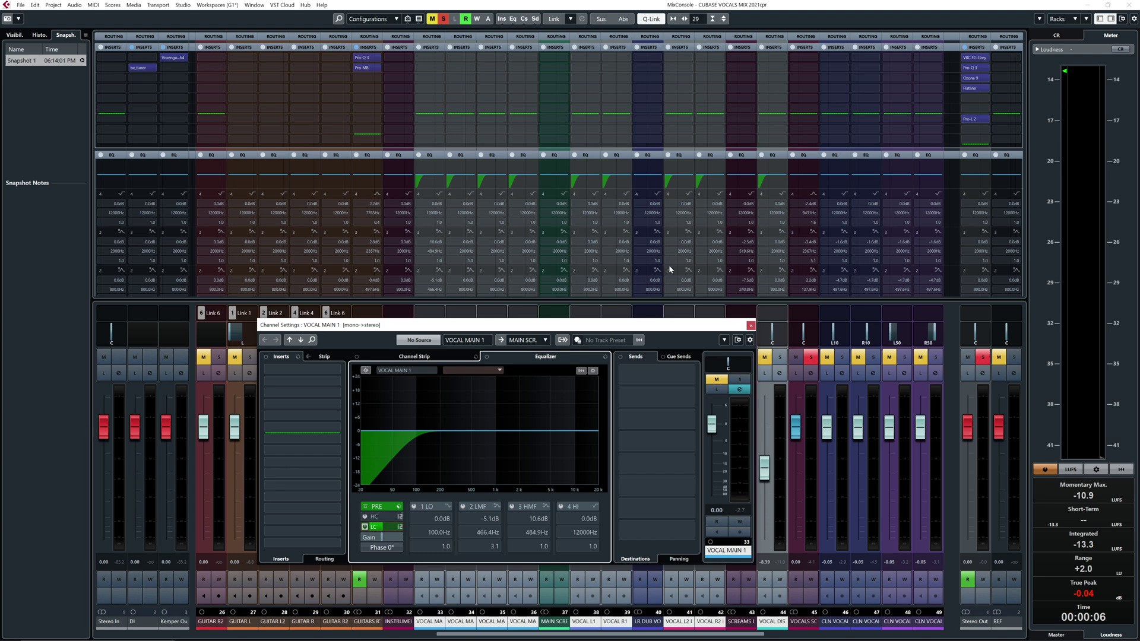
left_click(751, 325)
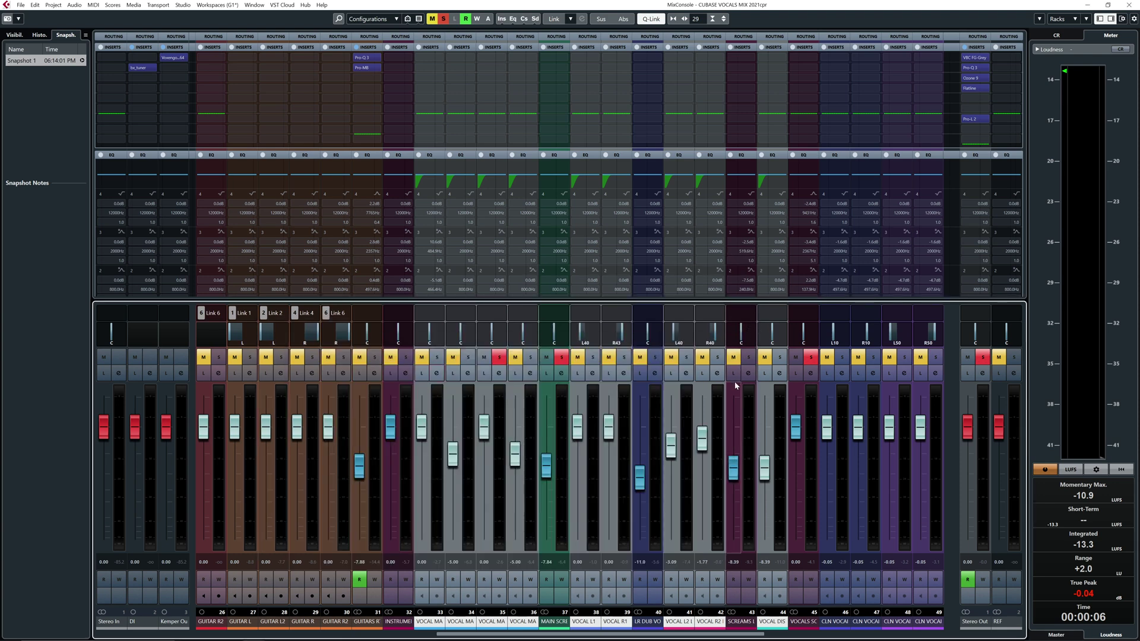
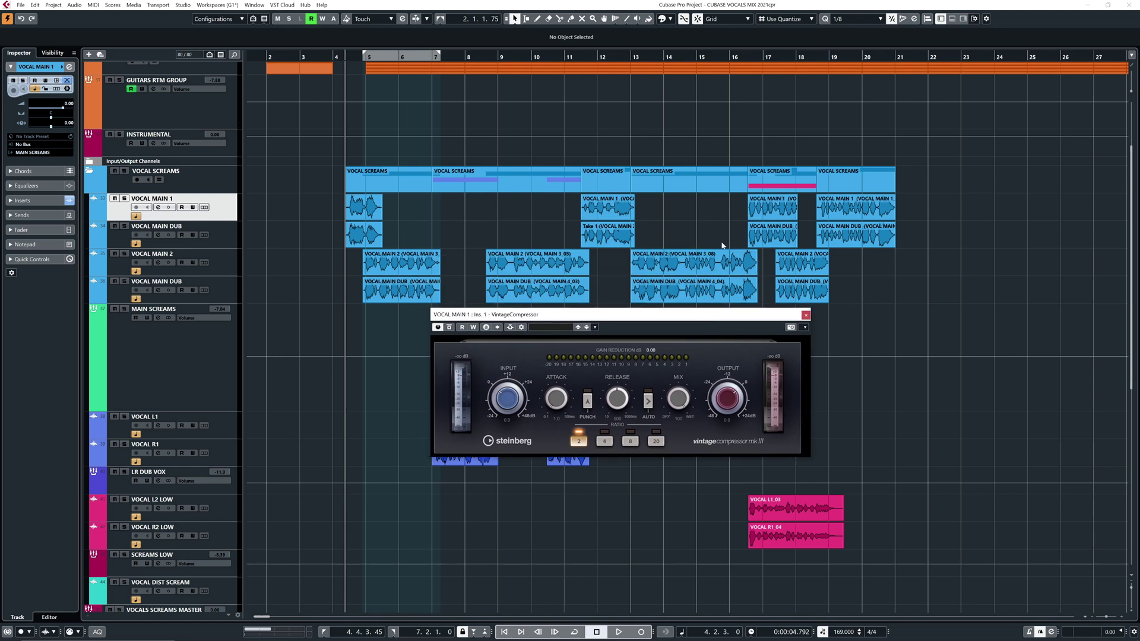
Solo VOCAL MAIN 1 and play its two clips between bars 16 and 21 in a loop
left_click(568, 58)
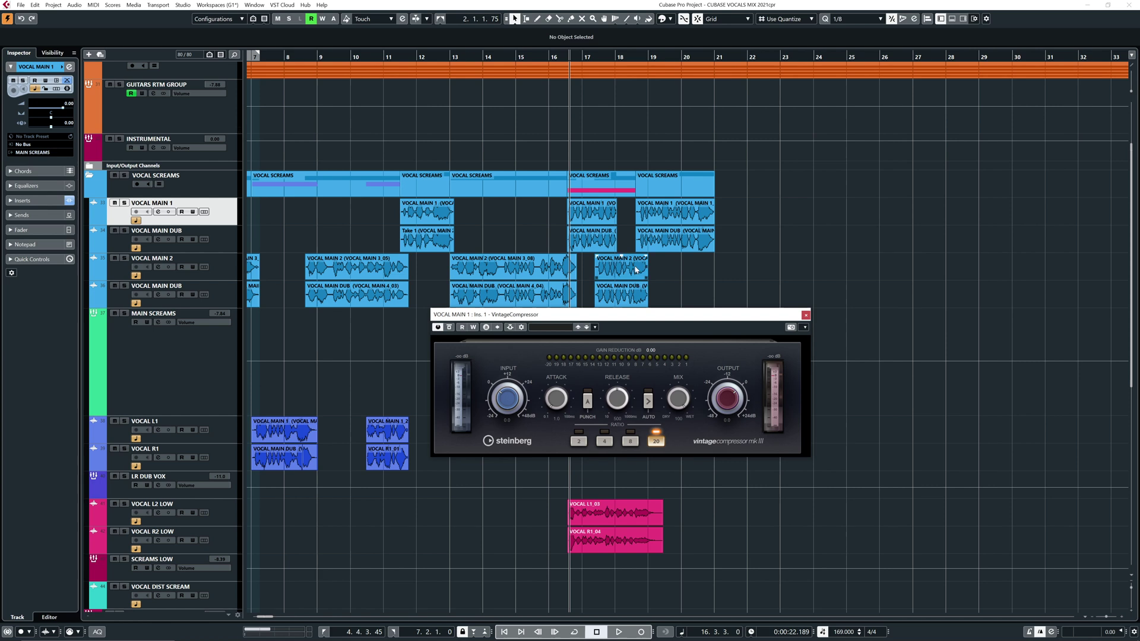
left_click_drag(563, 215, 736, 224)
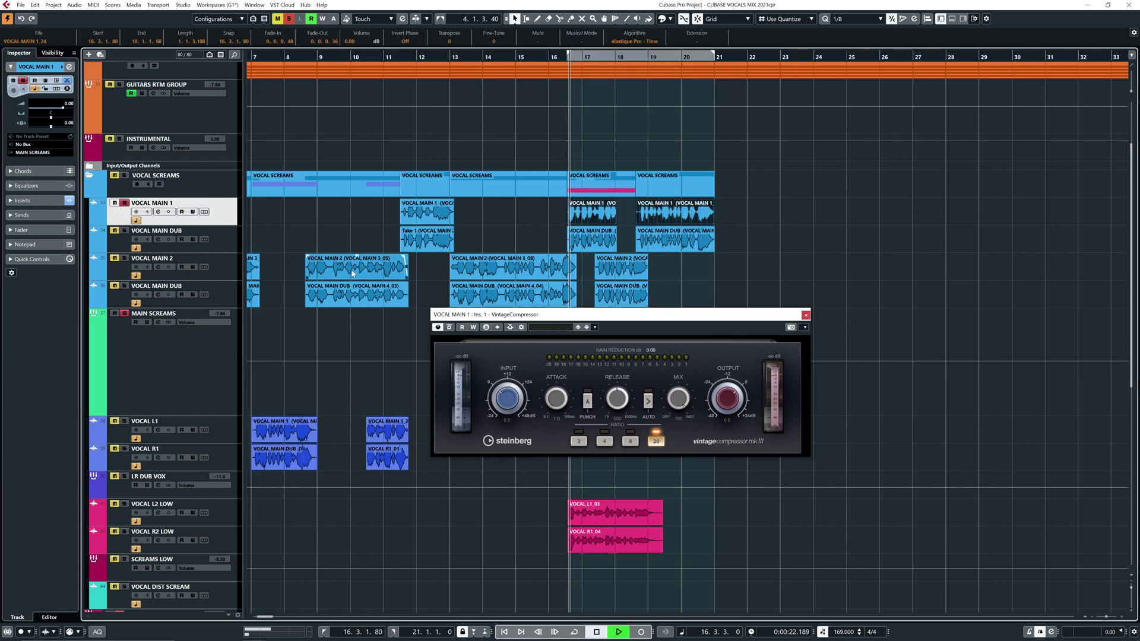
key("KP_Divide")
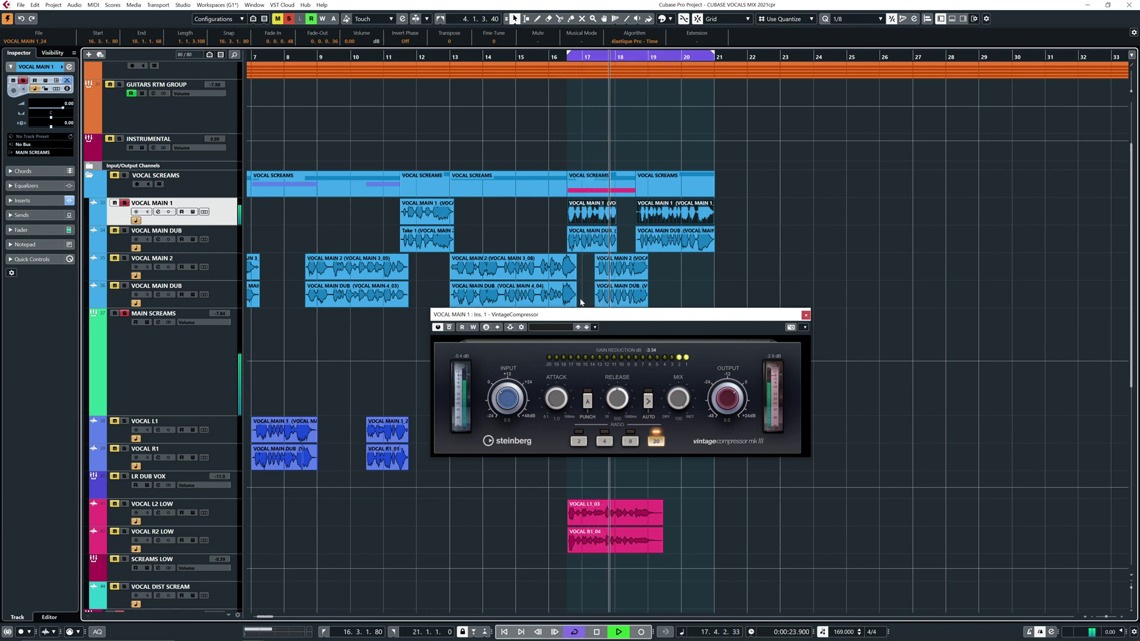
mouse_move(619, 400)
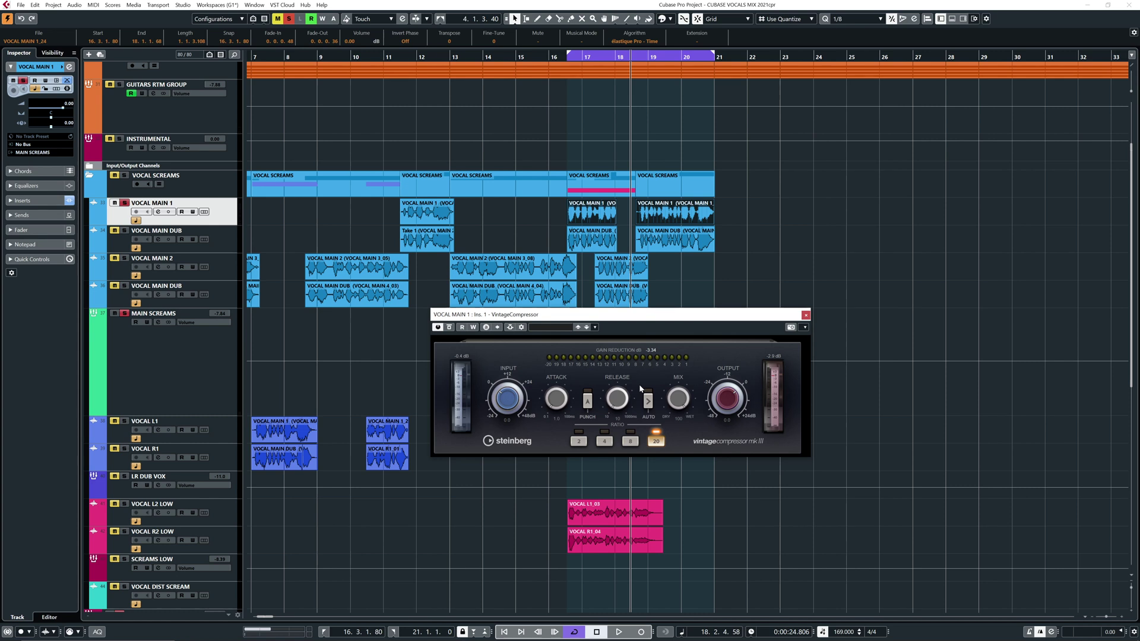
key("space")
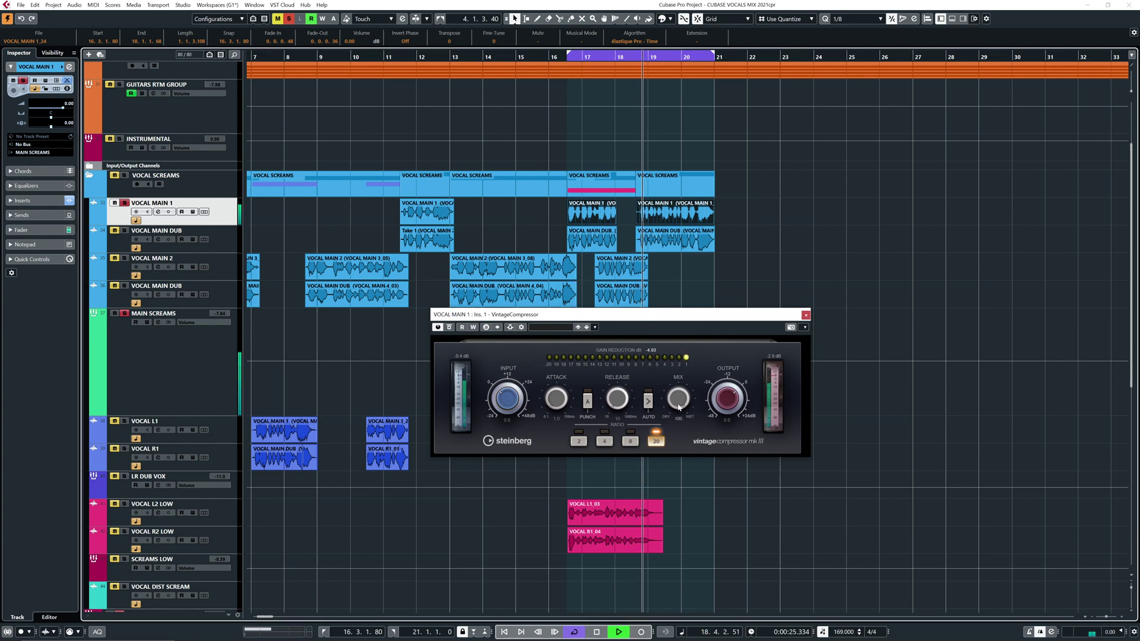
Raise the VOCAL MAIN 1 VintageCompressor input to about 16 dB and lower its output to compensate while the loop plays
left_click_drag(733, 398, 733, 419)
left_click_drag(509, 416, 509, 394)
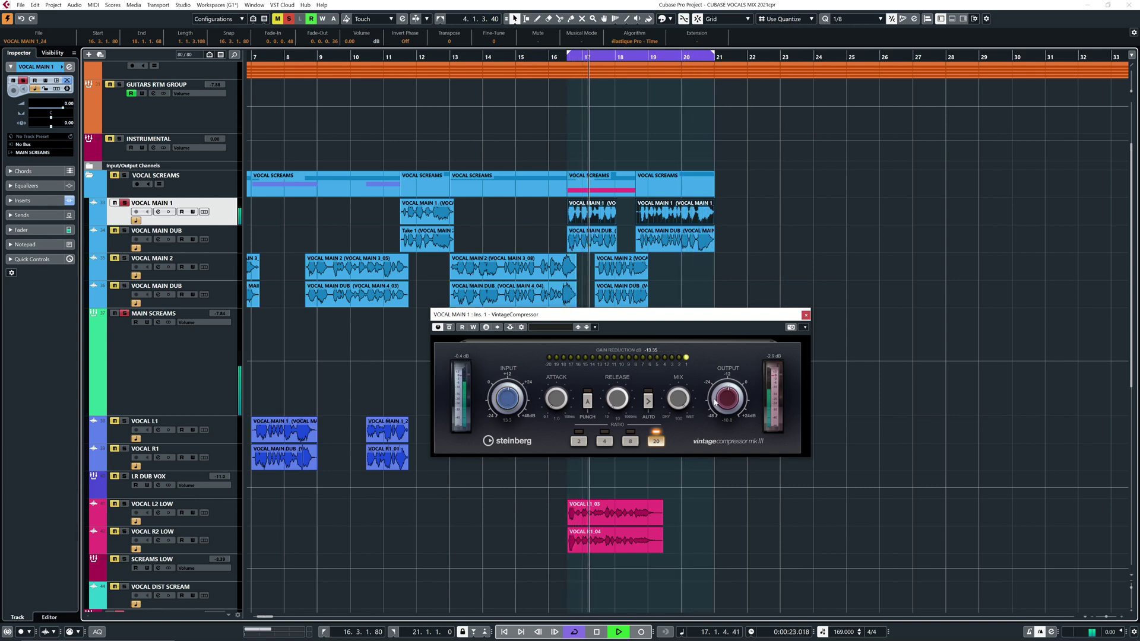
left_click_drag(721, 405, 721, 401)
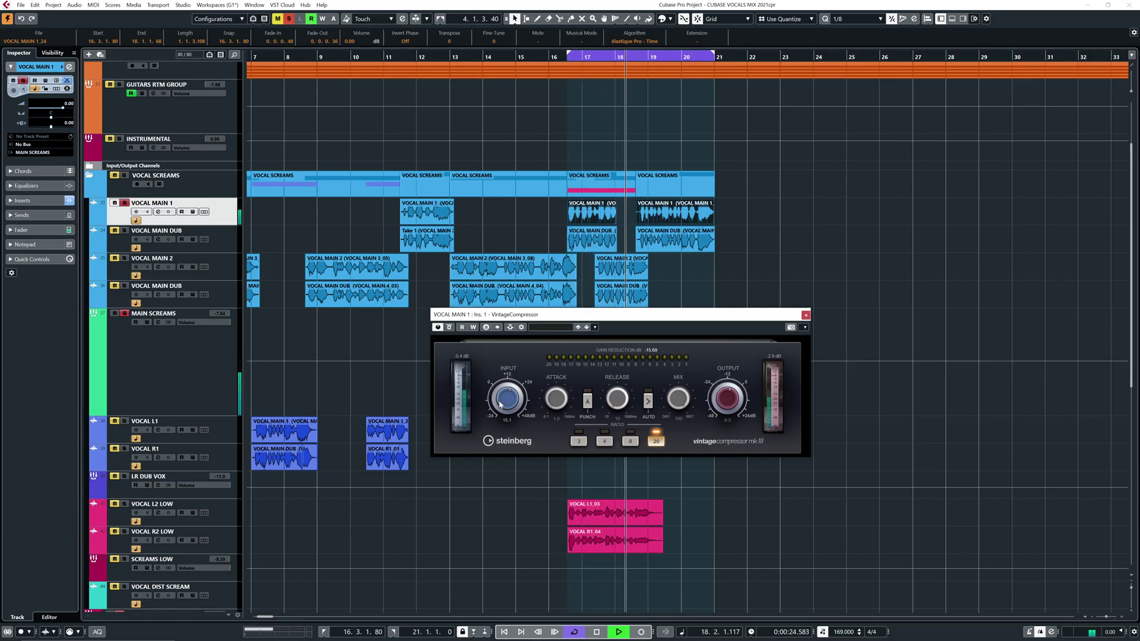
scroll(500, 404, "up", 3)
scroll(506, 404, "down", 1)
key("space")
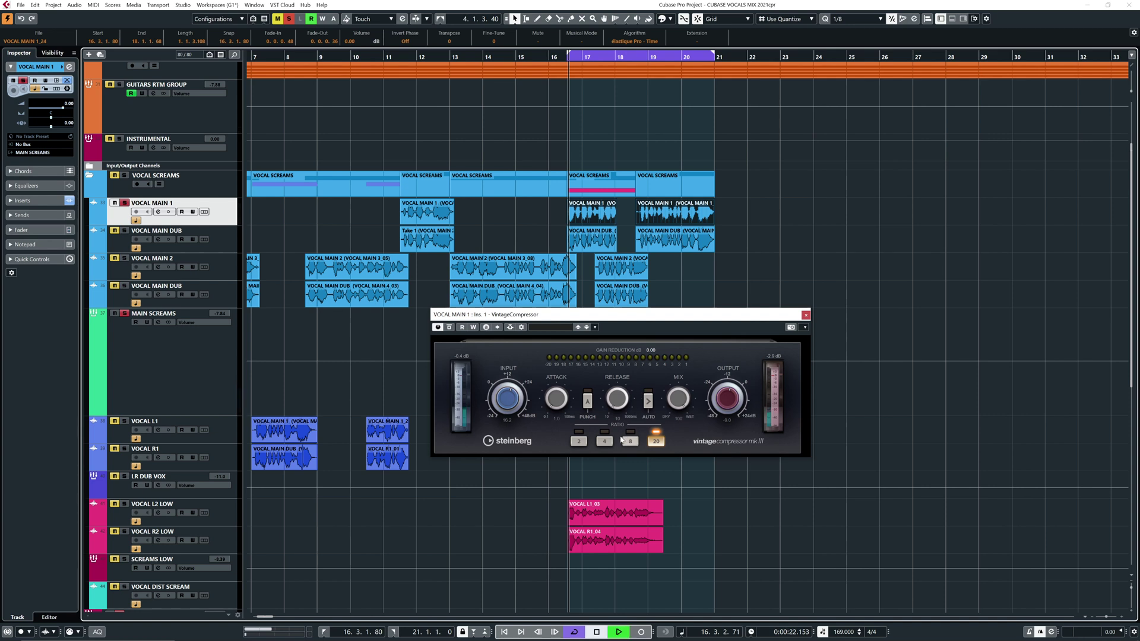
key("space")
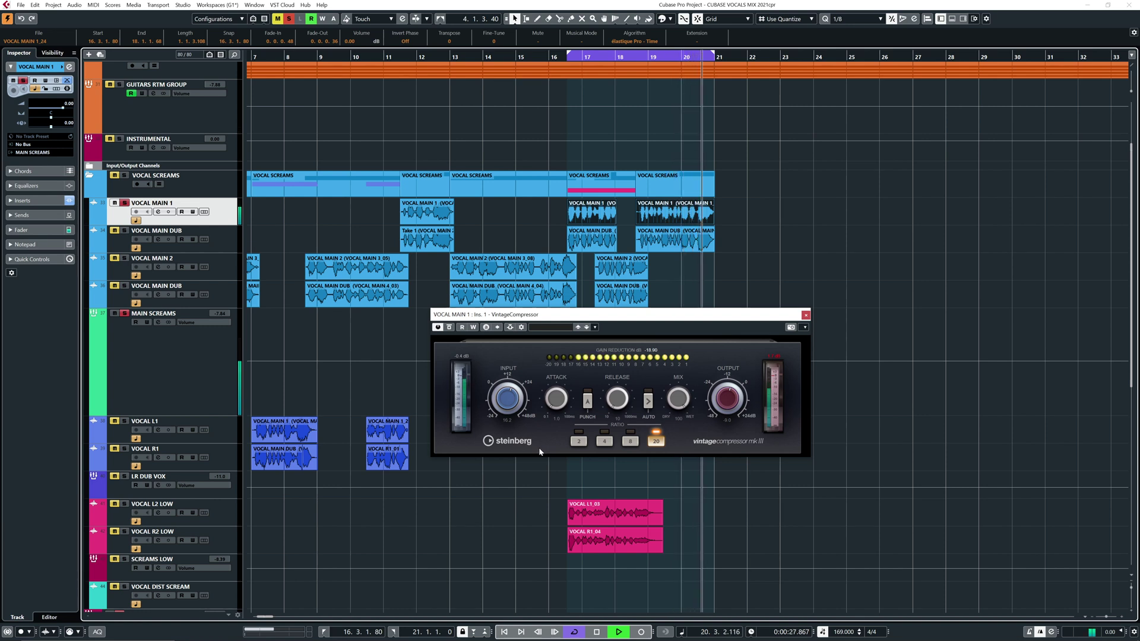
Compare VOCAL MAIN 1 with the compressor bypassed and active, and fine-tune its output level to match
key("space")
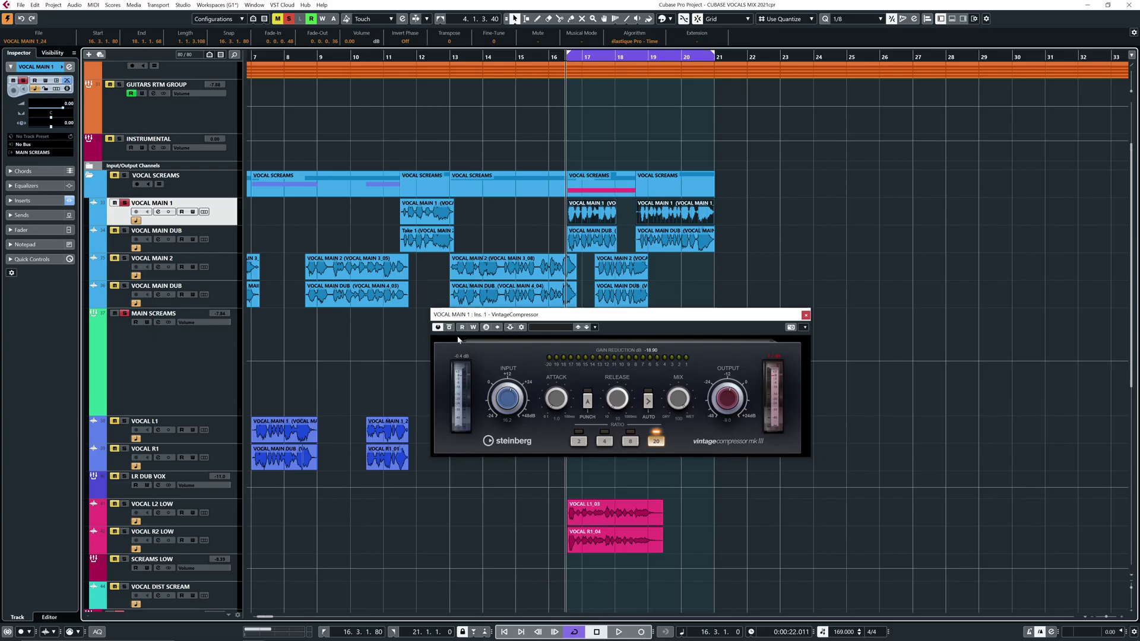
key("space")
left_click(450, 328)
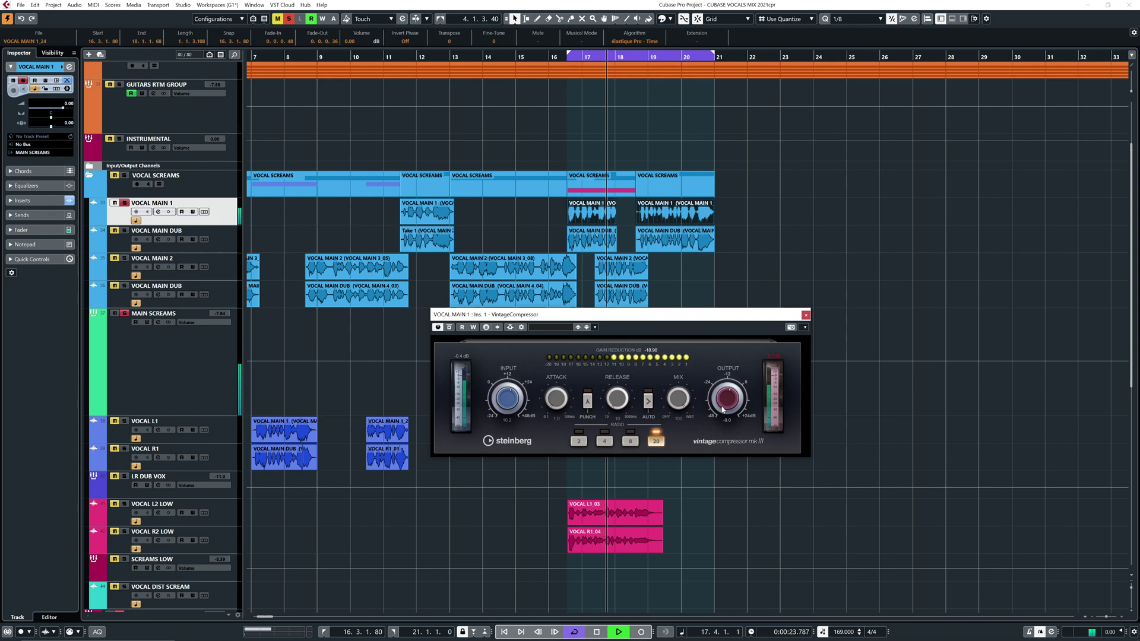
left_click_drag(723, 406, 723, 410)
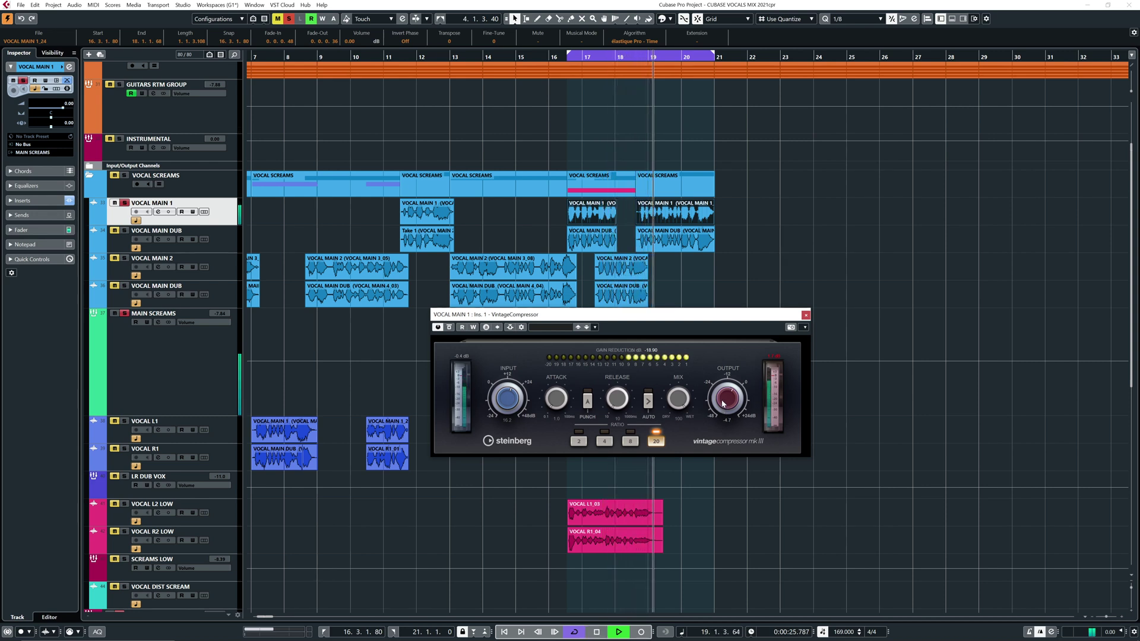
left_click(450, 328)
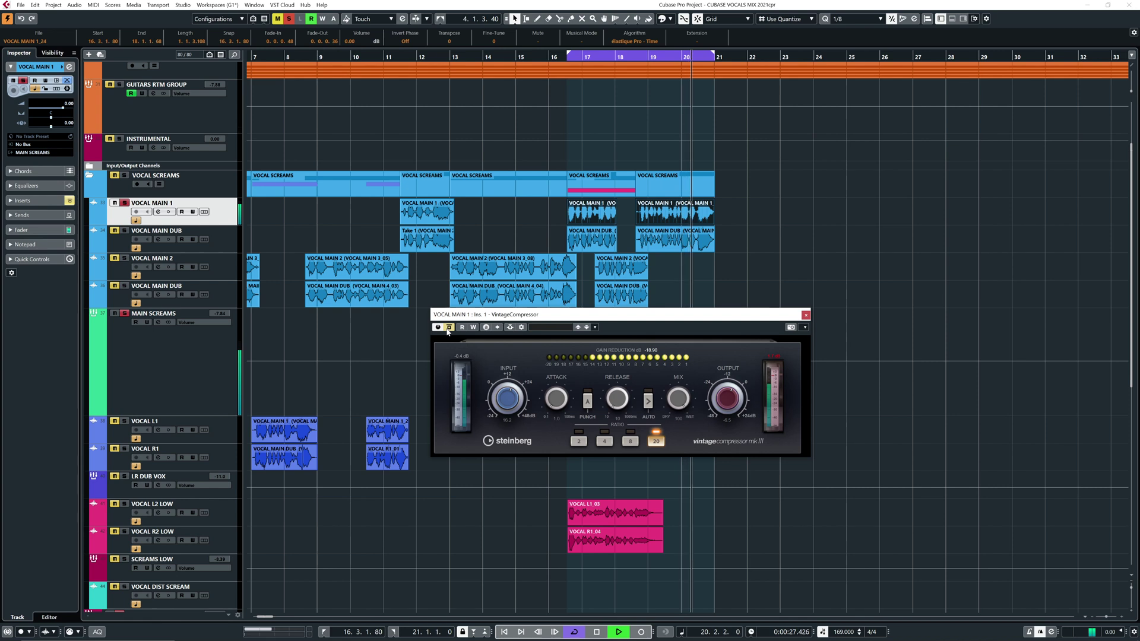
left_click(450, 327)
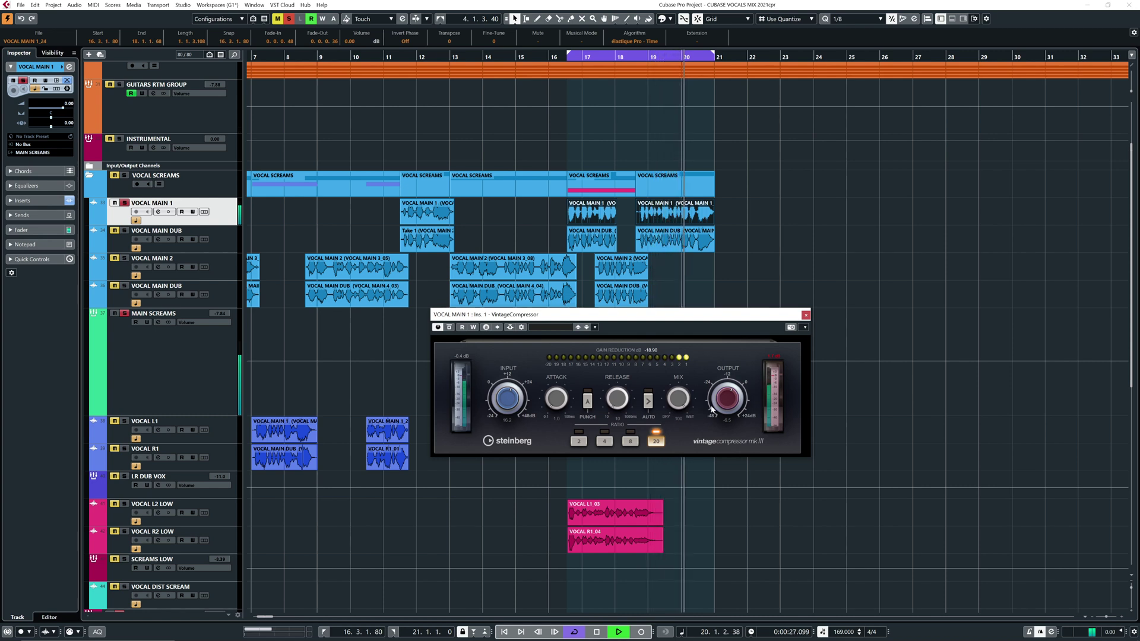
Turn on the compressor's Punch attack mode and compare the looped vocal with and without the effect
key("space")
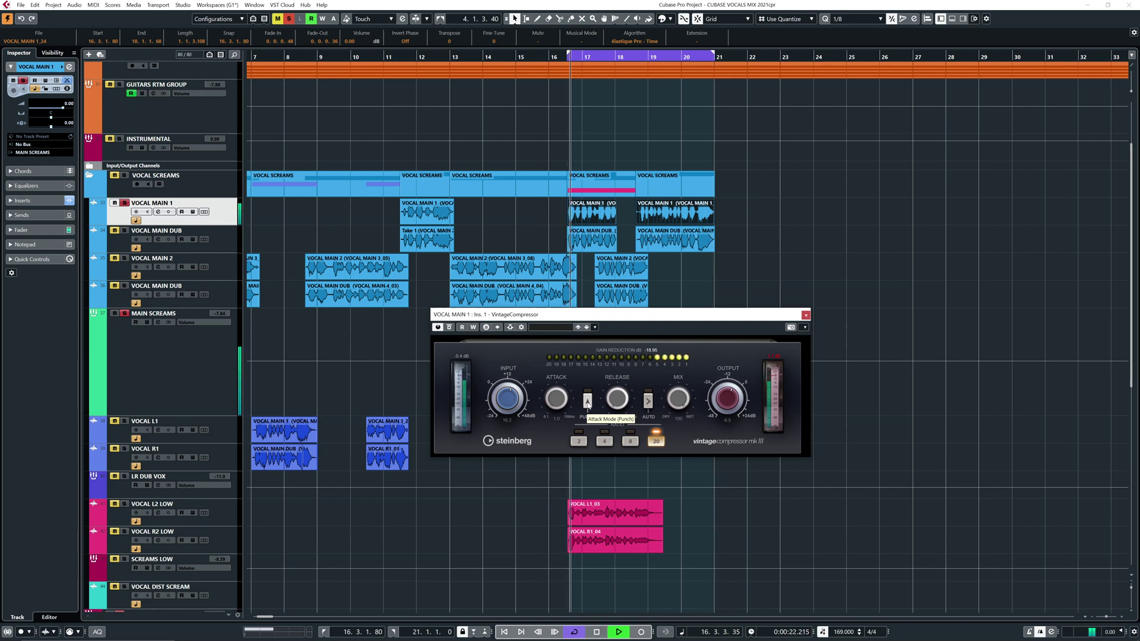
left_click(587, 401)
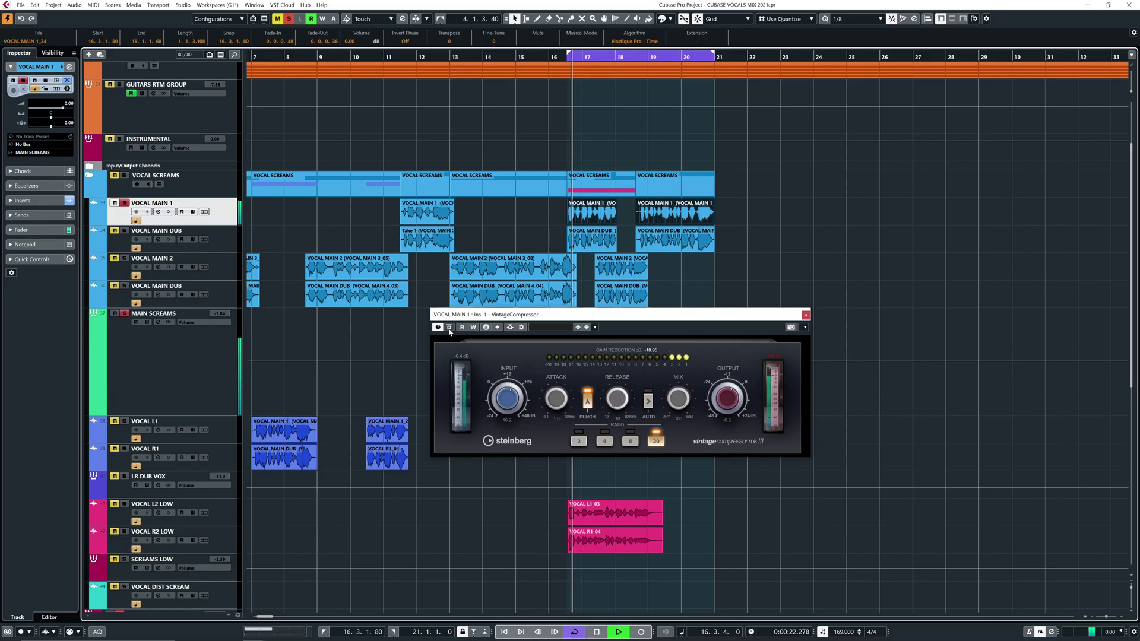
left_click(449, 329)
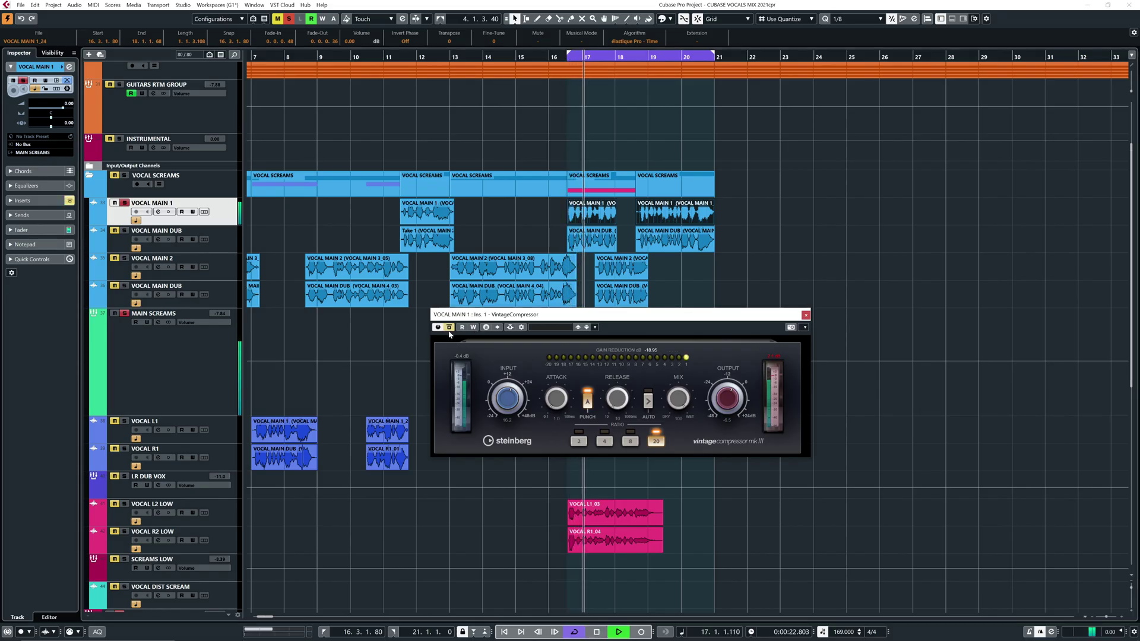
left_click(450, 327)
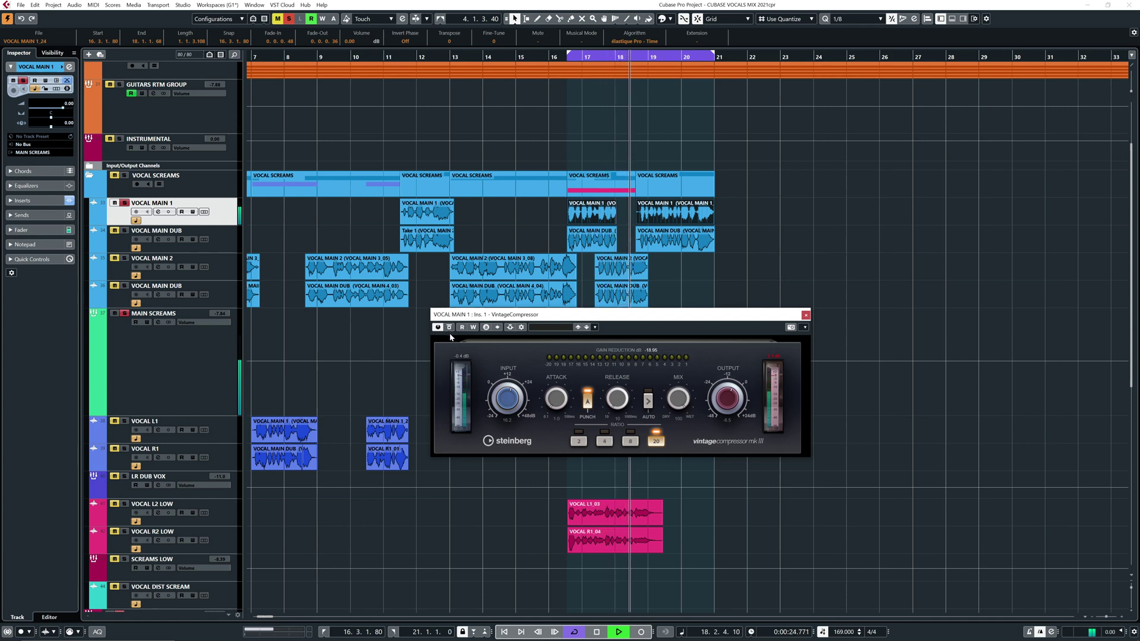
left_click(450, 327)
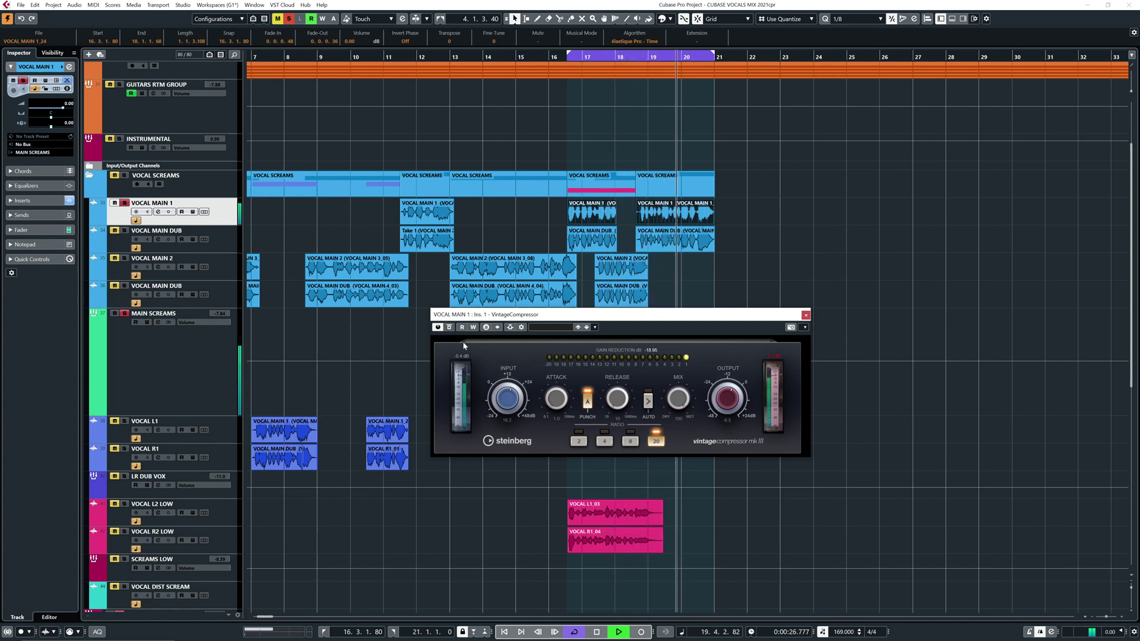
Stop playback and copy the VintageCompressor insert from VOCAL MAIN 1 to the other individual scream vocal channels in the MixConsole
key("space")
left_click(805, 316)
key("F3")
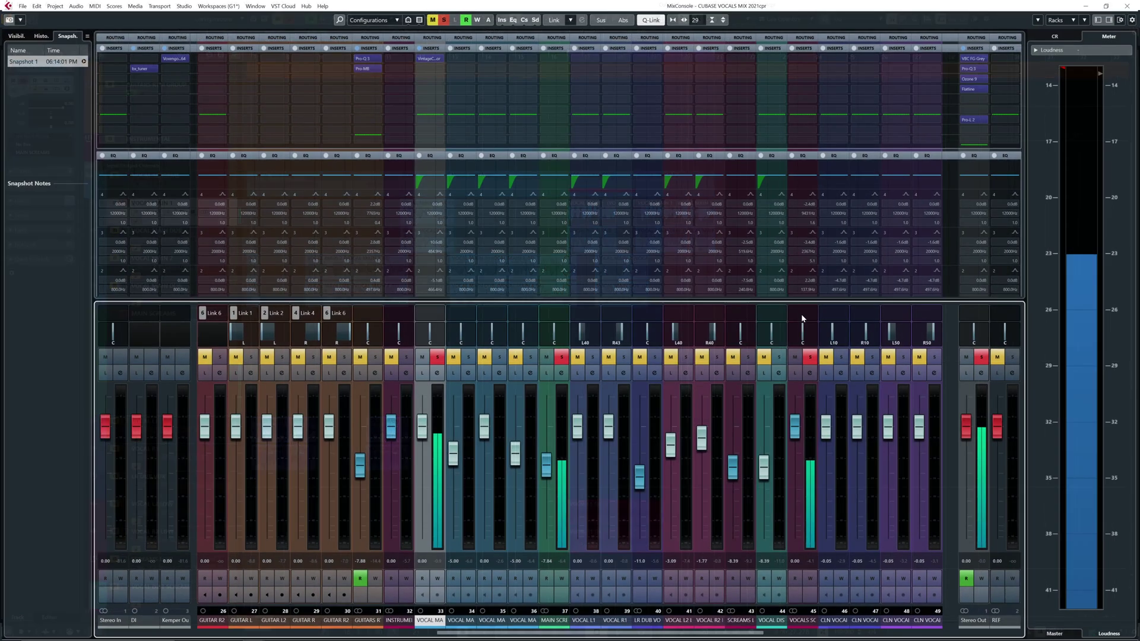
left_click_drag(430, 59, 772, 58)
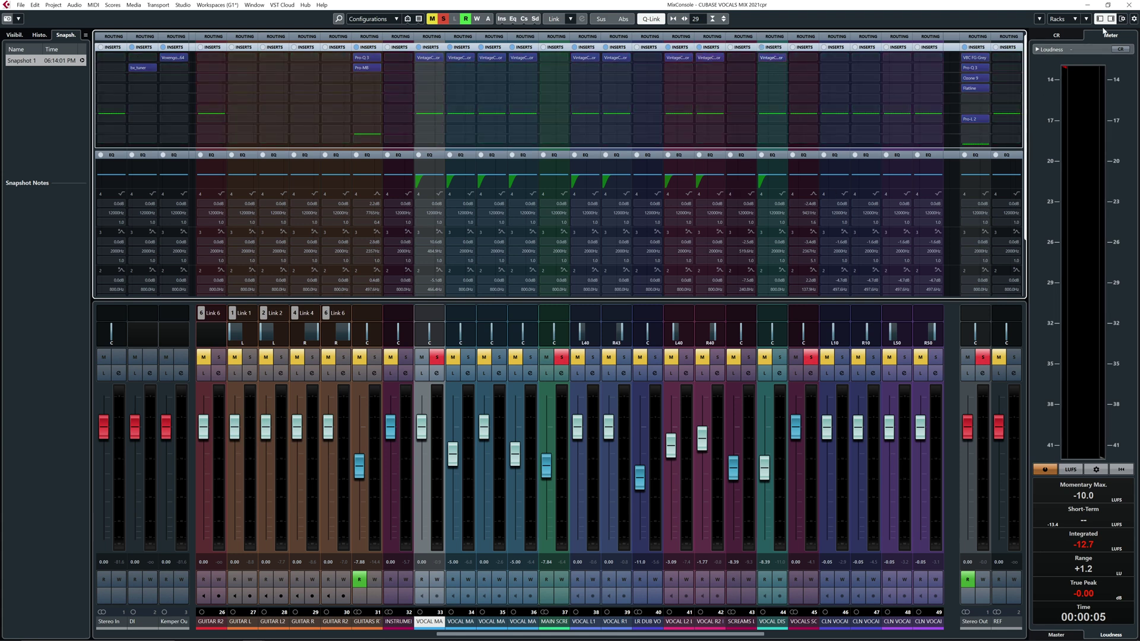
left_click(1126, 5)
Solo the whole VOCAL SCREAMS folder and play all scream vocals together from bar 4
scroll(486, 440, "down", 5)
scroll(485, 441, "left", 1)
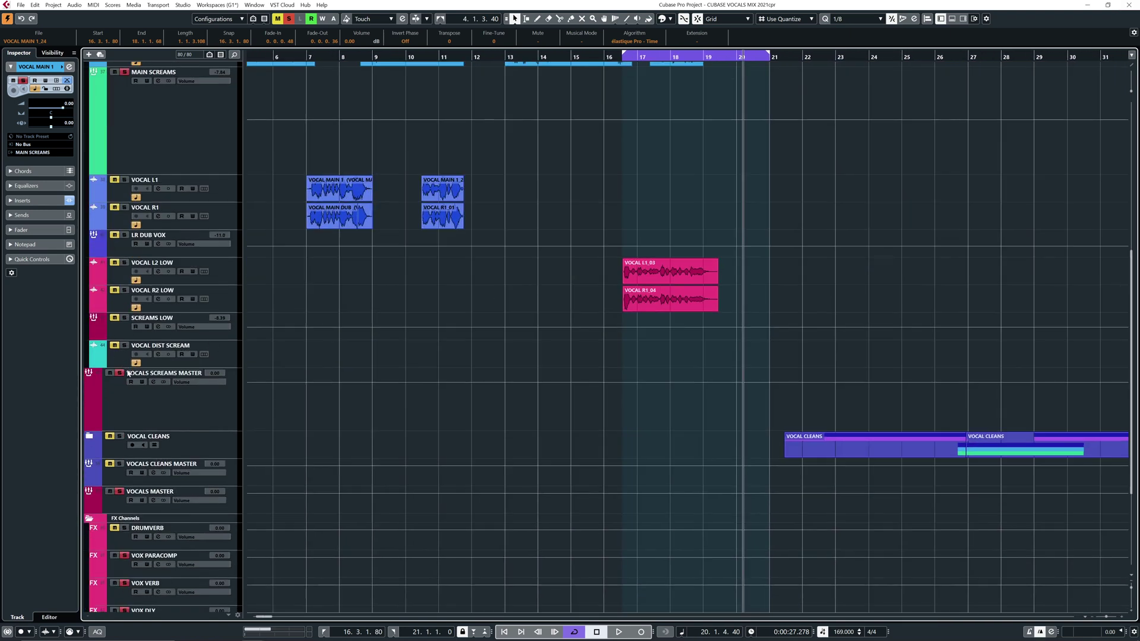
key("g")
key("g")
key("g")
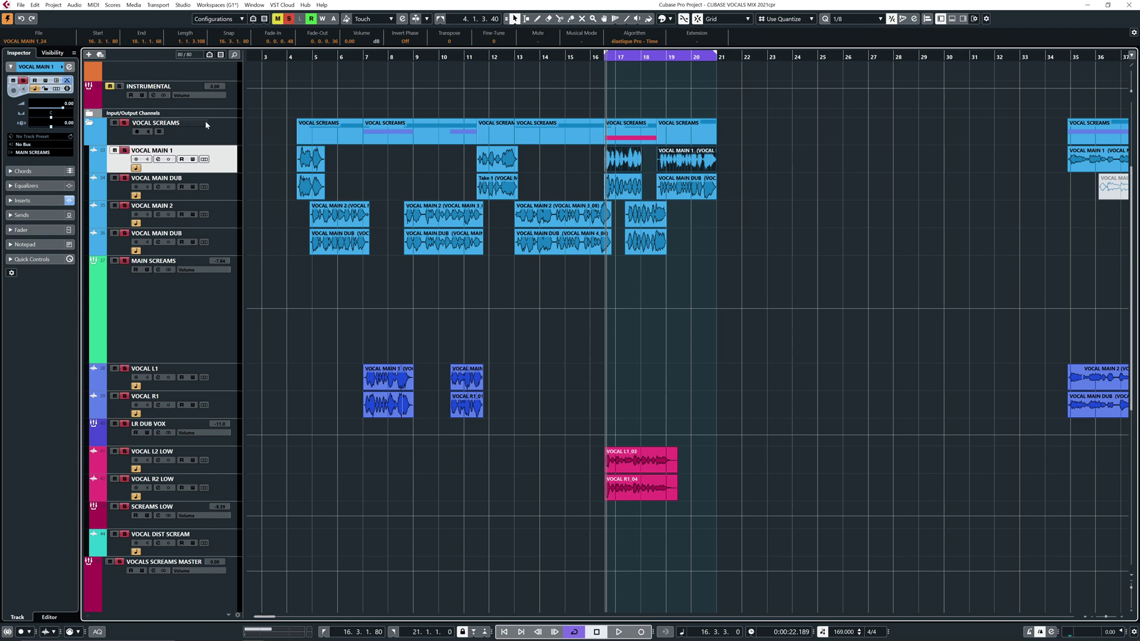
left_click(290, 56)
key("space")
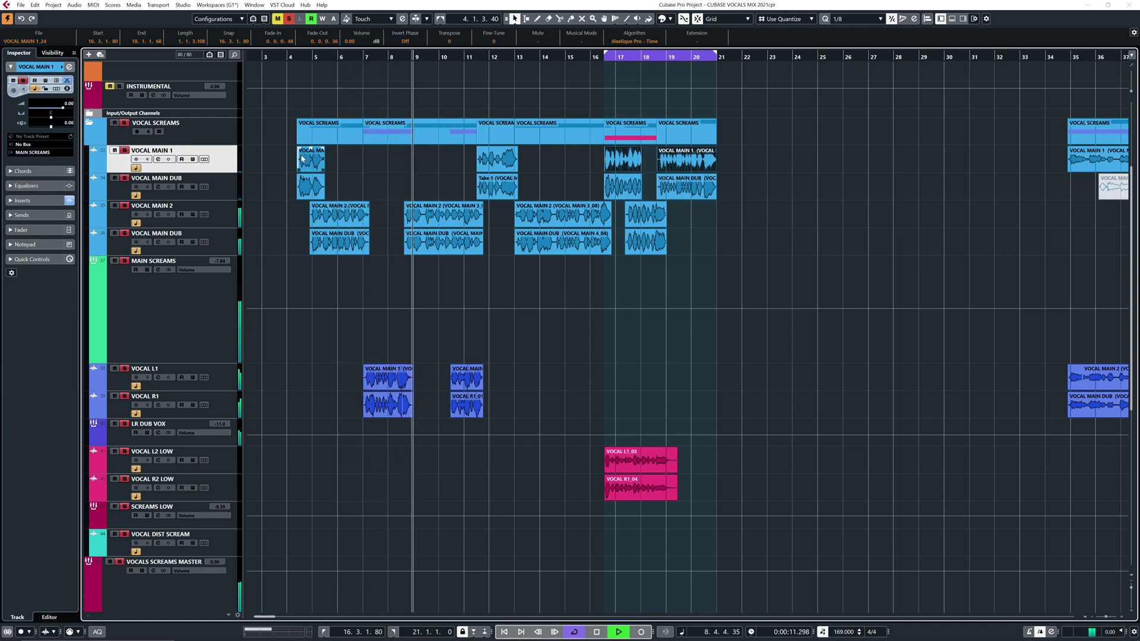
key("F3")
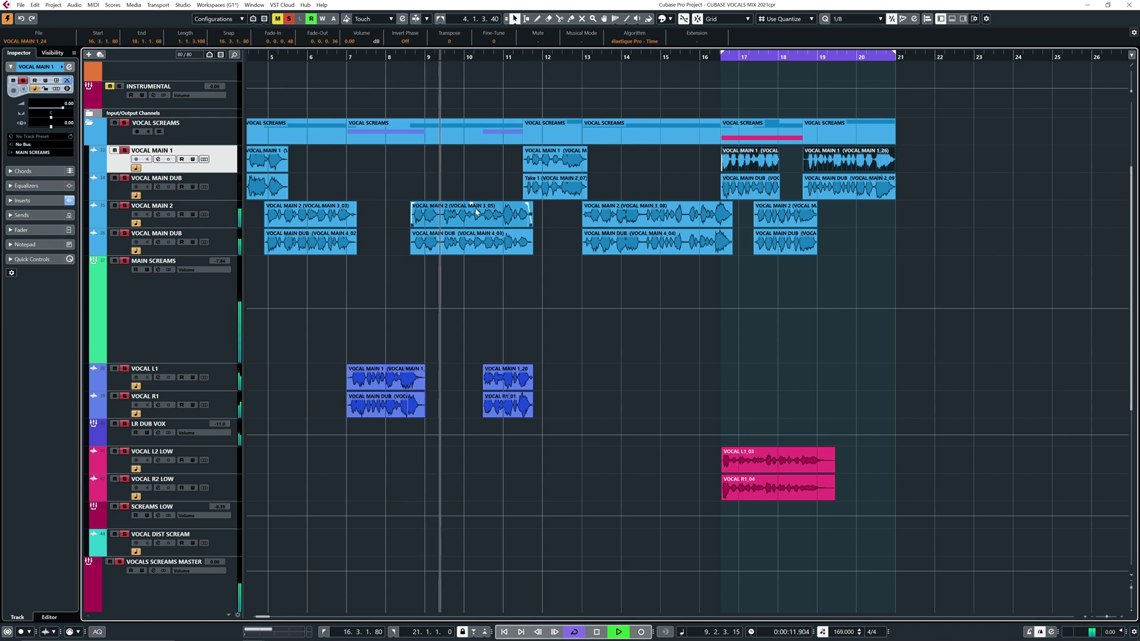
Stop playback and set the loop range to the main scream vocal events between bars 8 and 16
key("space")
left_click(412, 60)
key("space")
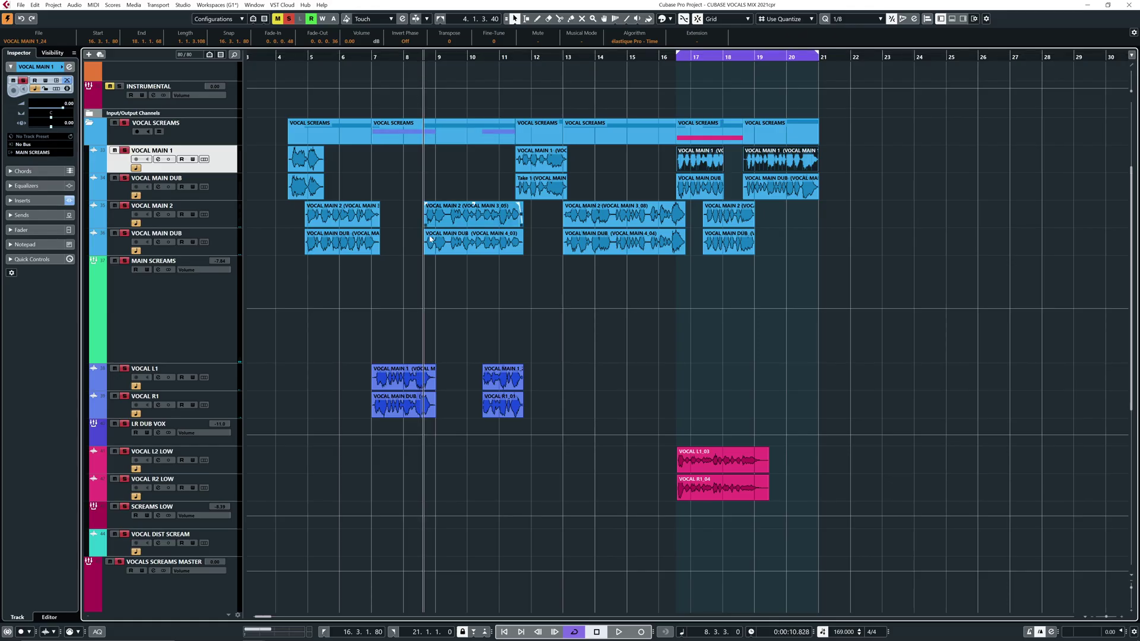
left_click_drag(670, 270, 432, 150)
key("p")
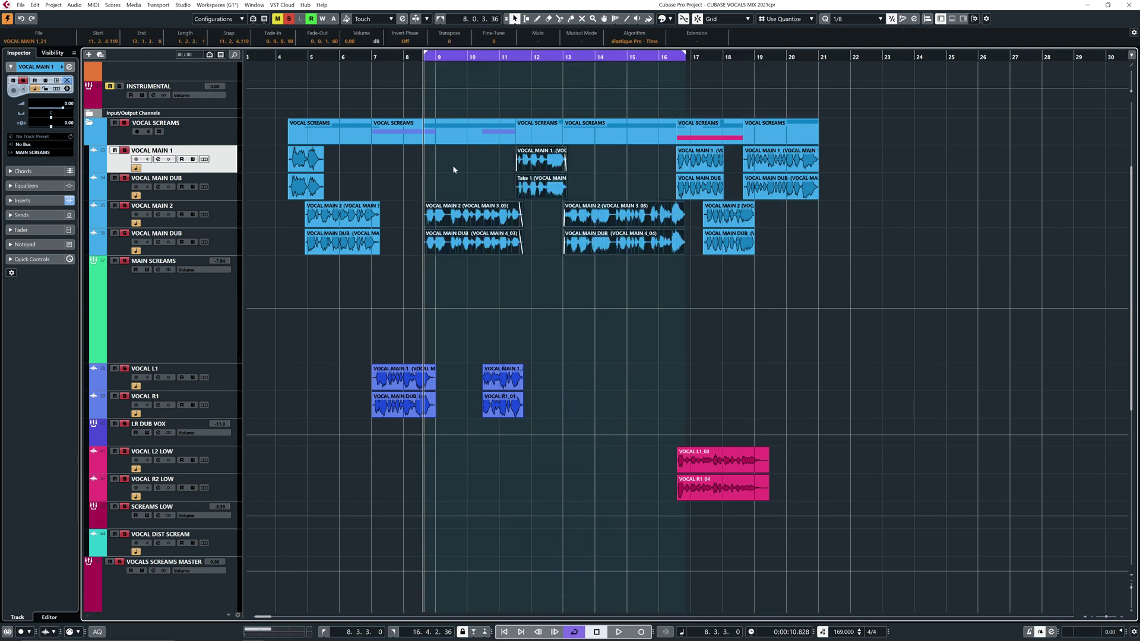
Select all scream vocal channels in the MixConsole and toggle their insert bypass together during playback to compare the compression
key("F3")
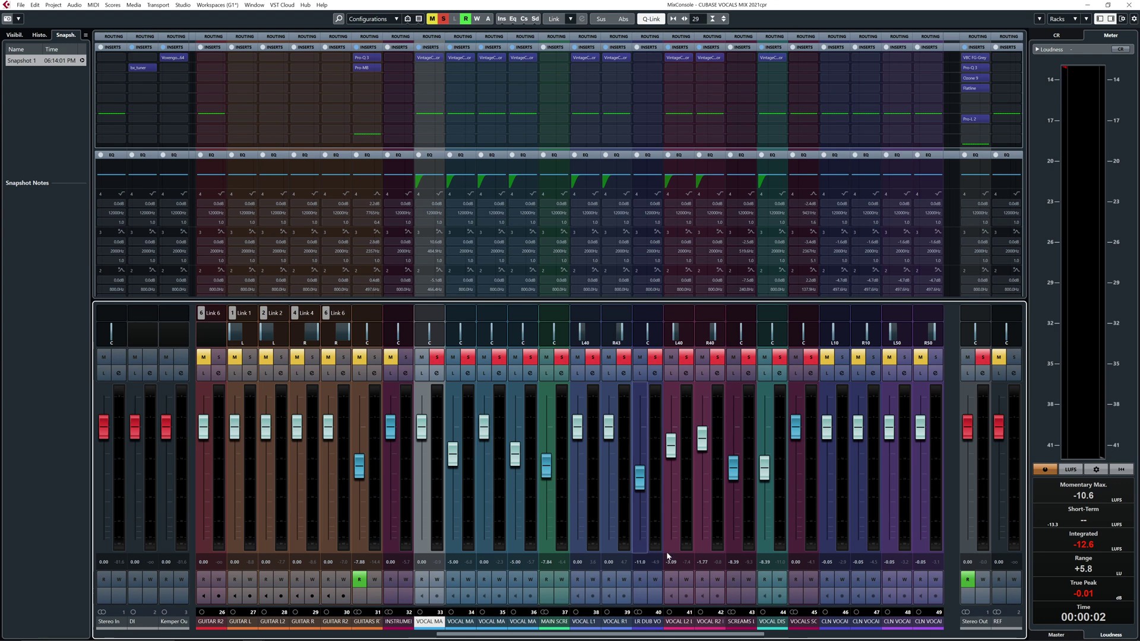
left_click(767, 627, "shift")
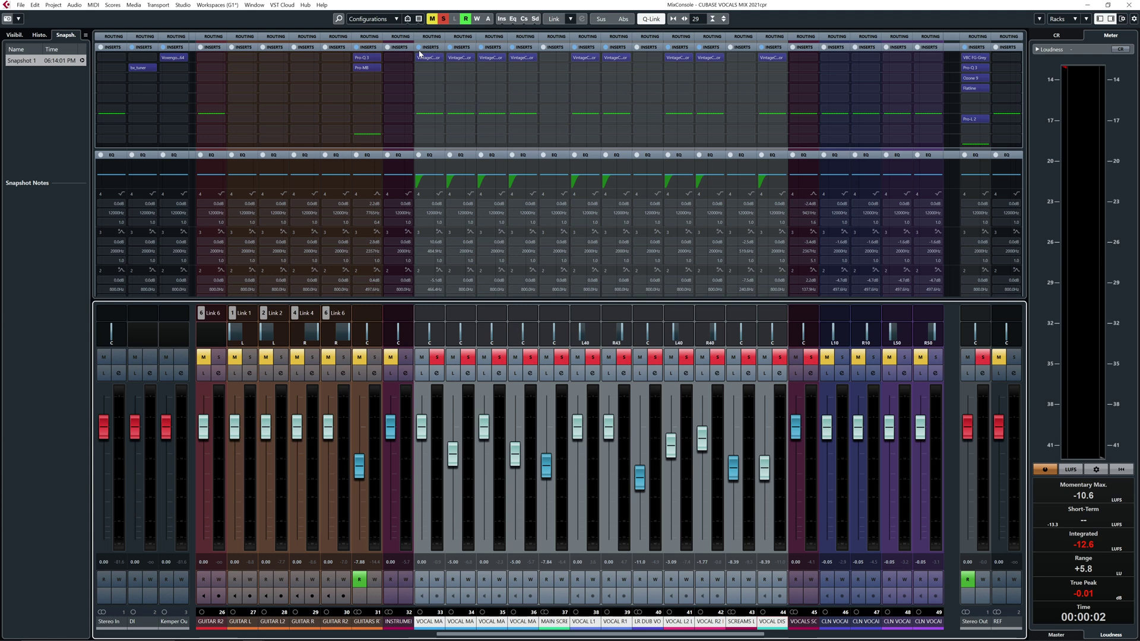
key("space")
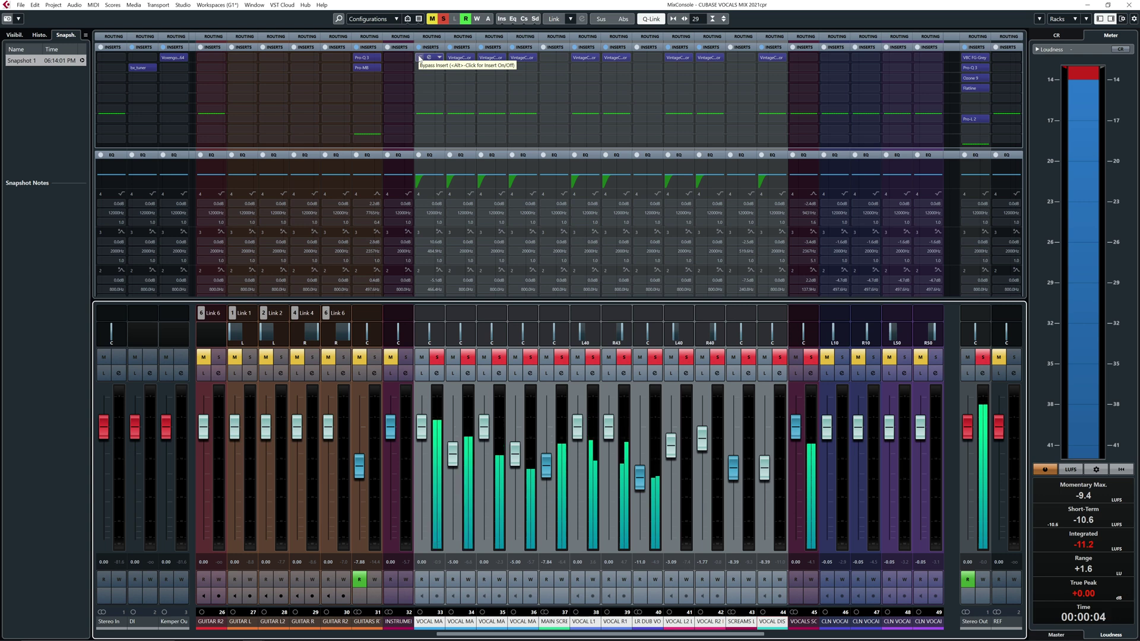
left_click(418, 48)
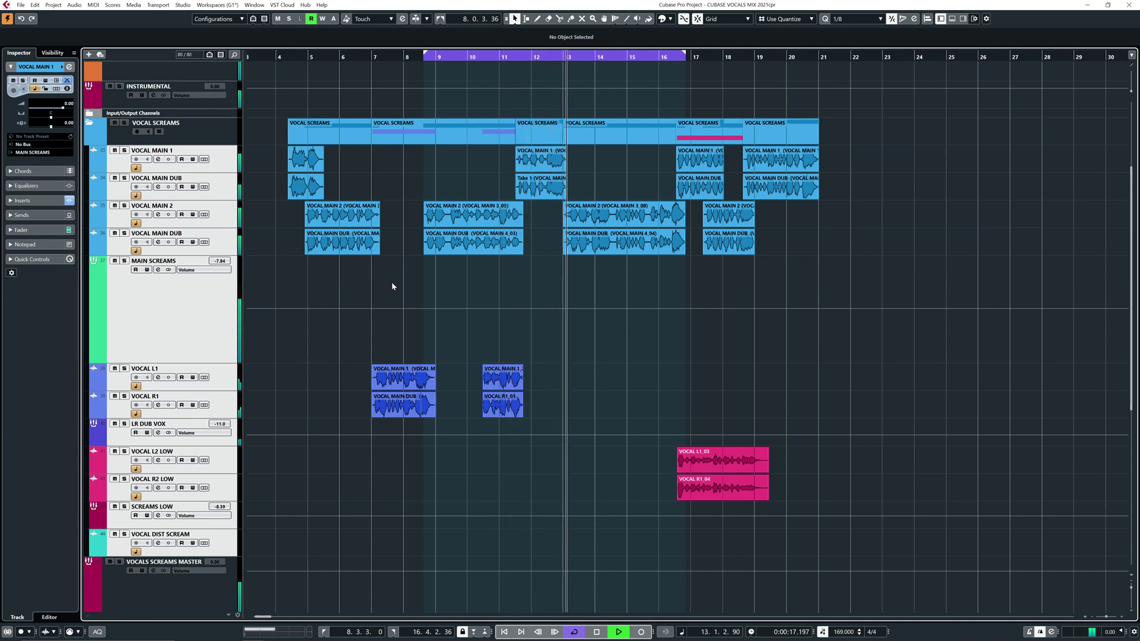
Play on without looping, try lowering the selected scream channels together, undo the level change, and replay from bar 4
key("KP_Divide")
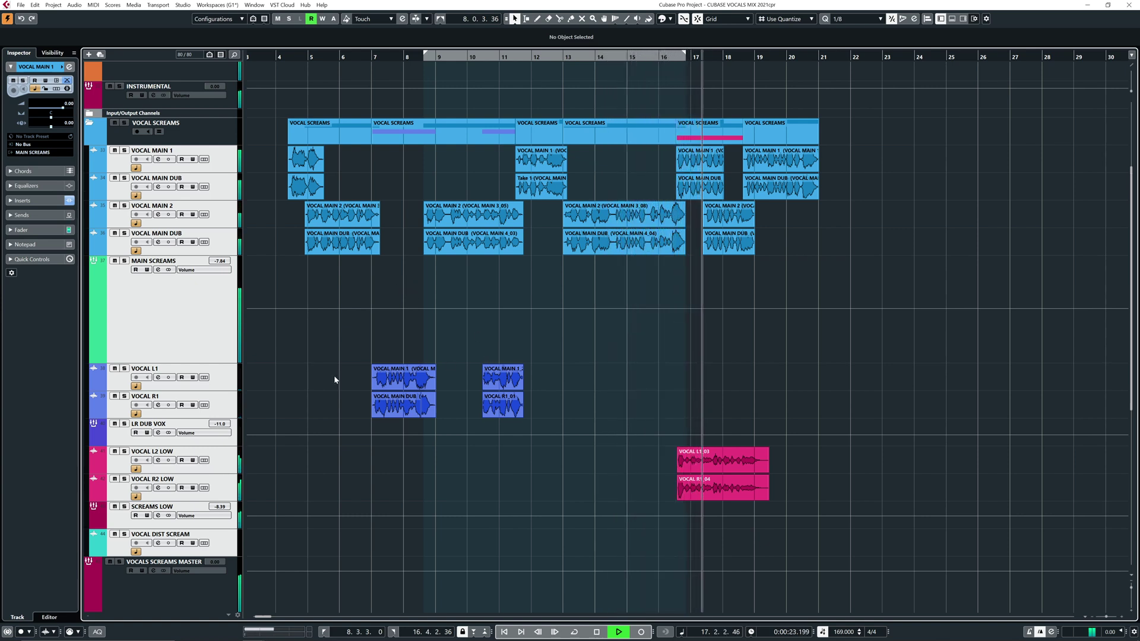
left_click_drag(219, 507, 221, 513)
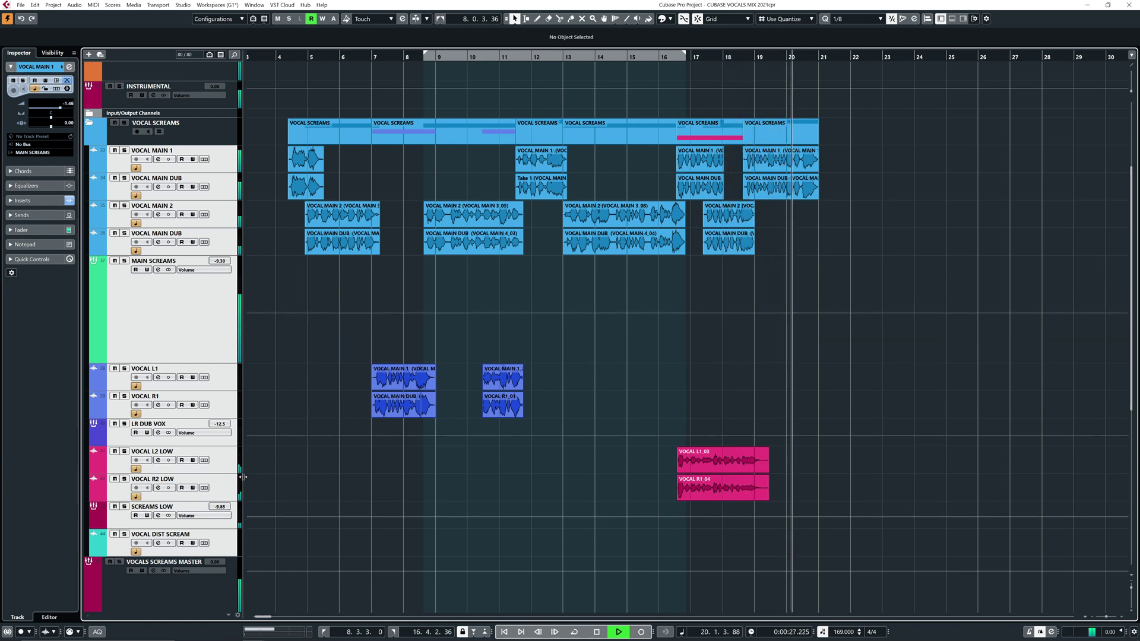
key("ctrl+z")
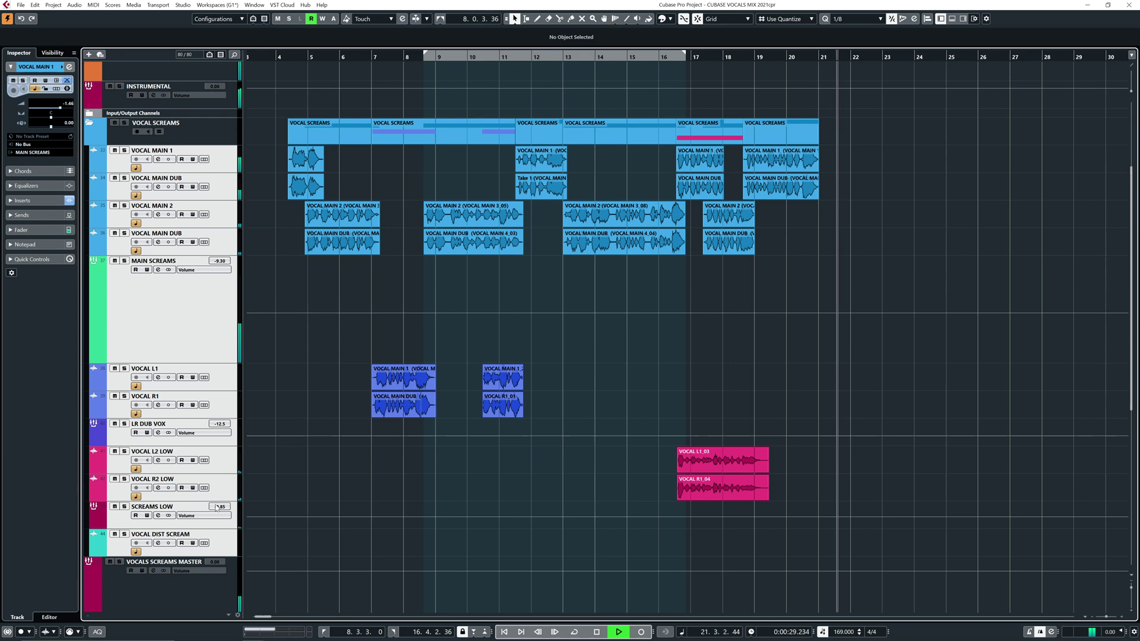
left_click(296, 59)
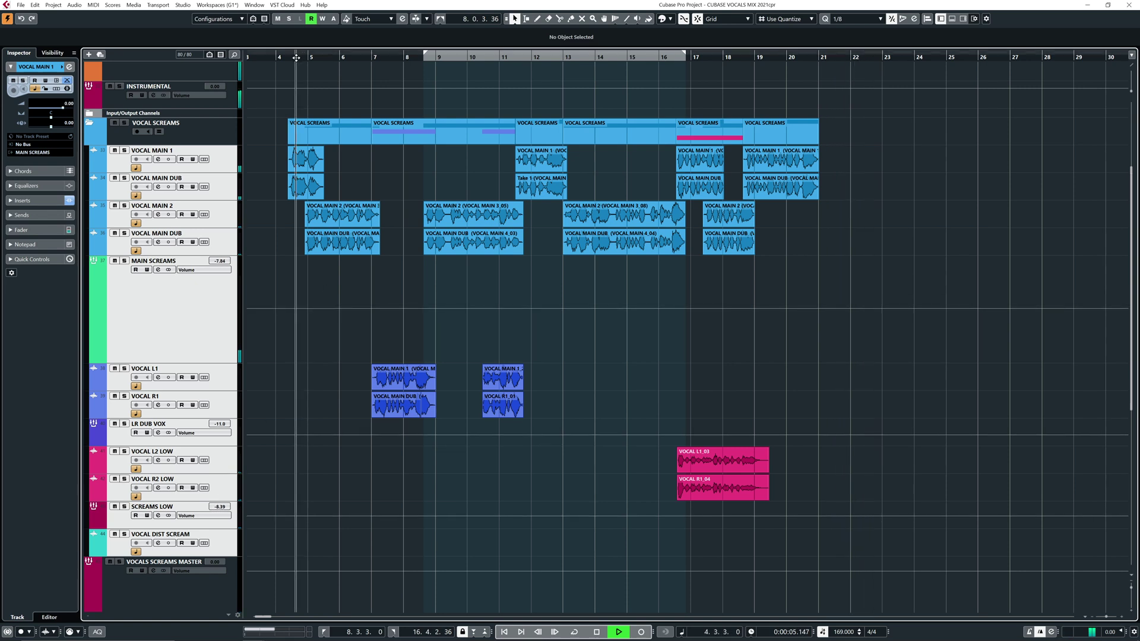
Insert the Frequency EQ in the second insert slot of the lower VOCAL MAIN DUB channel
key("F3")
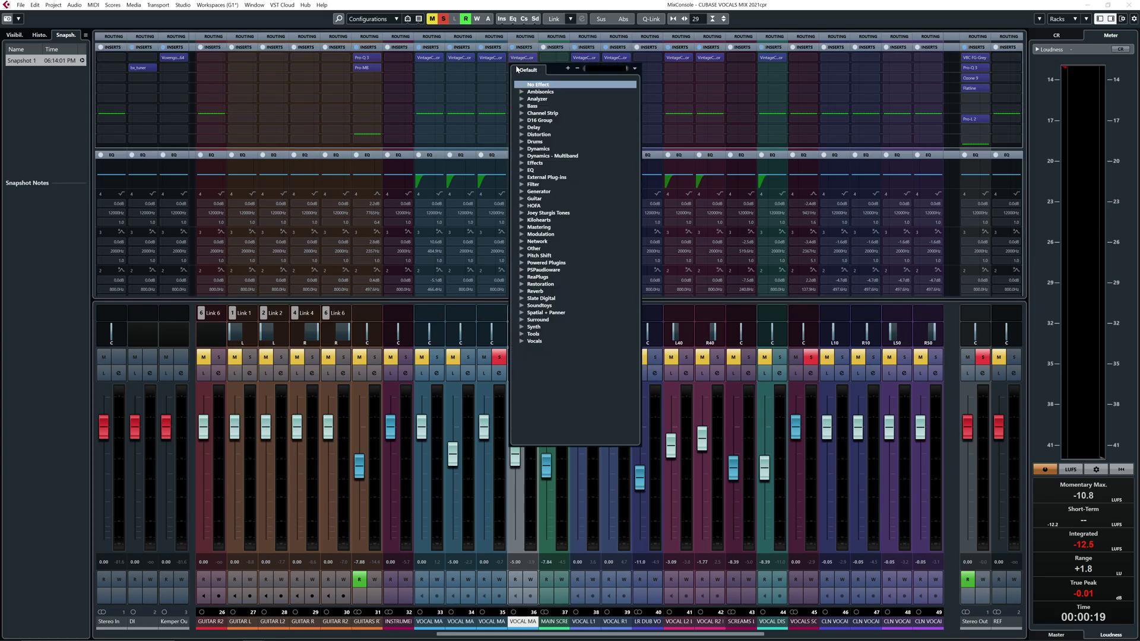
type("freque")
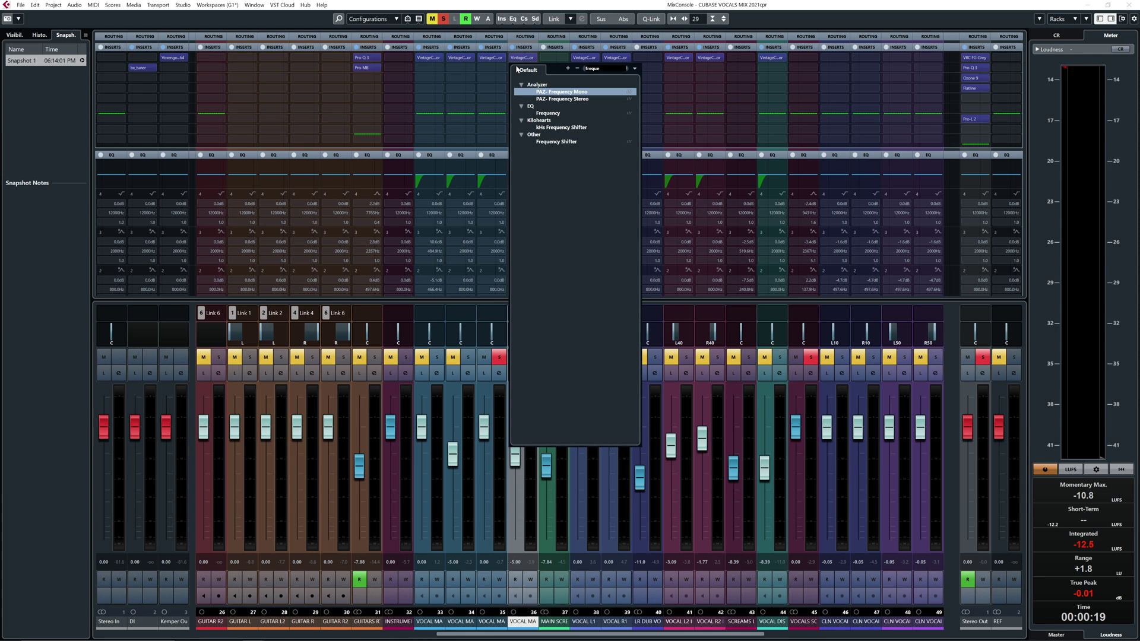
left_click(549, 113)
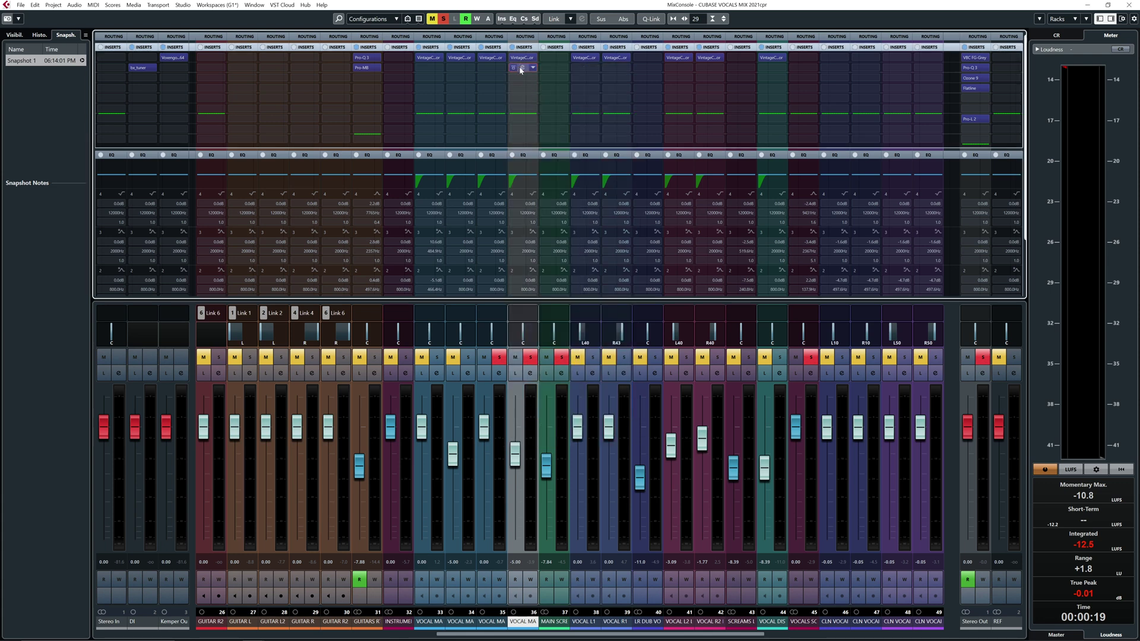
left_click(1128, 6)
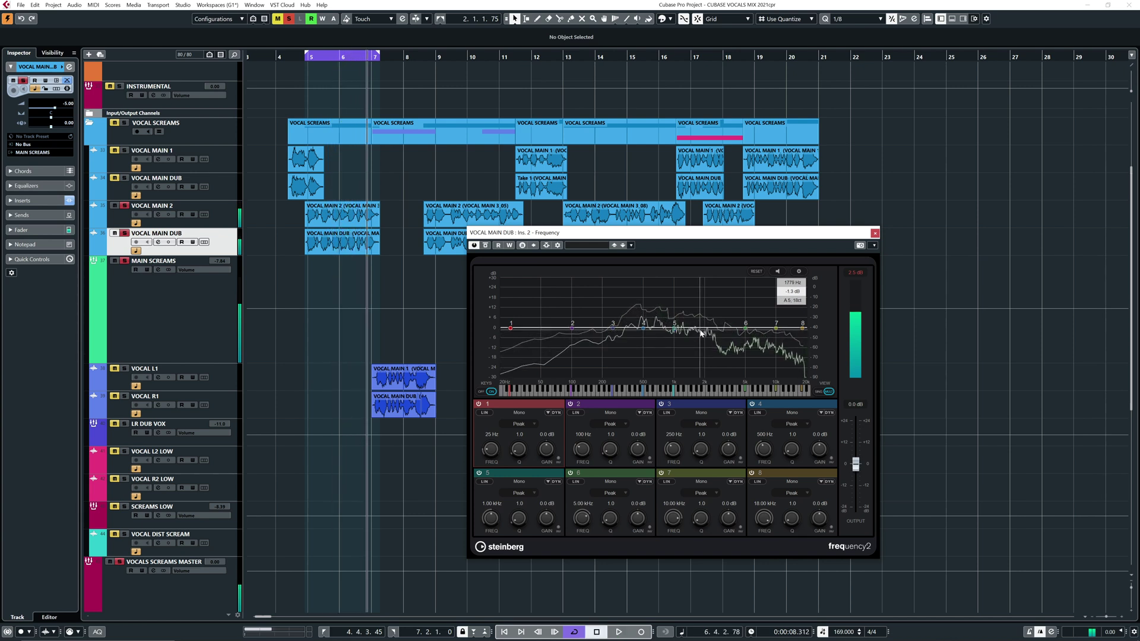
Sweep a narrow boost with band 5 through about 2 kHz, 5.6 kHz and 10.5 kHz to listen for harsh frequencies
left_click_drag(675, 329, 697, 325)
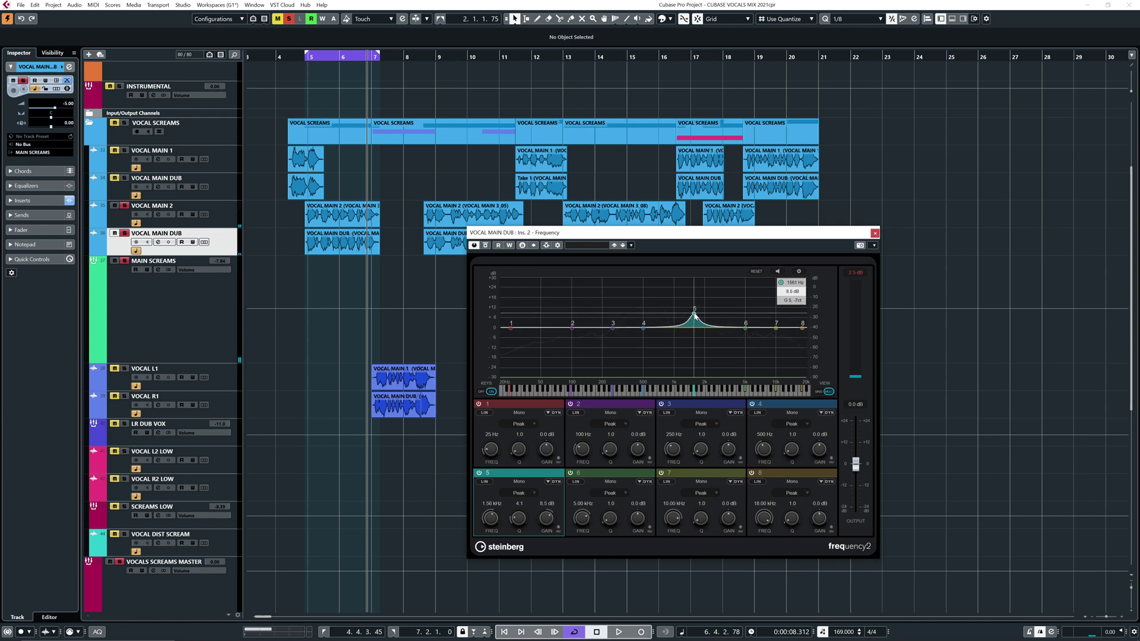
left_click_drag(695, 315, 706, 306)
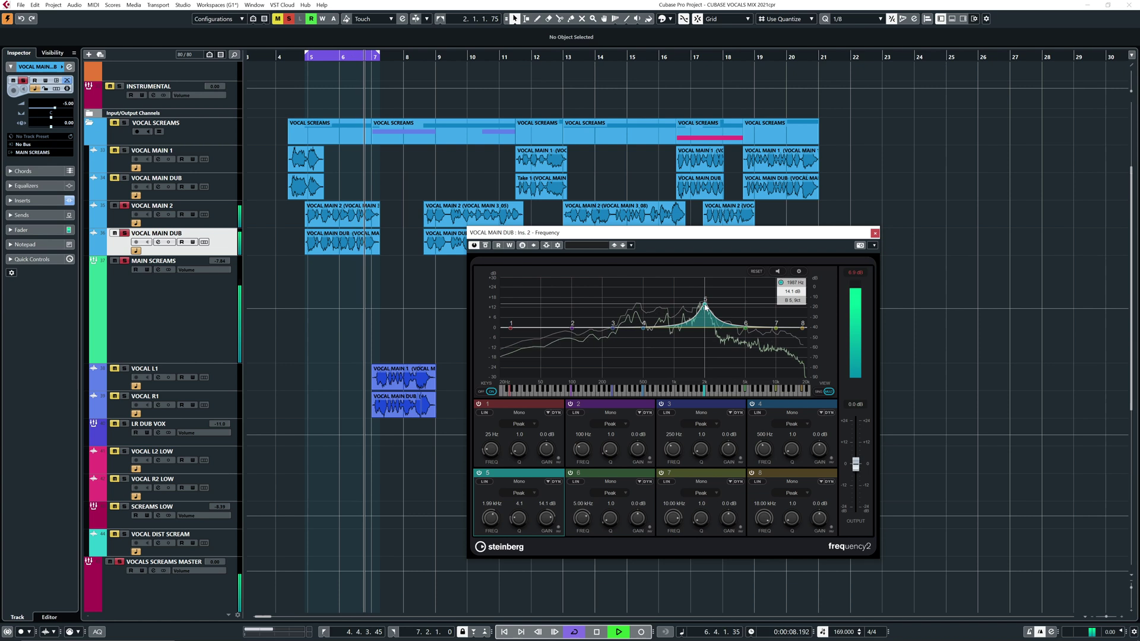
left_click_drag(706, 306, 705, 323)
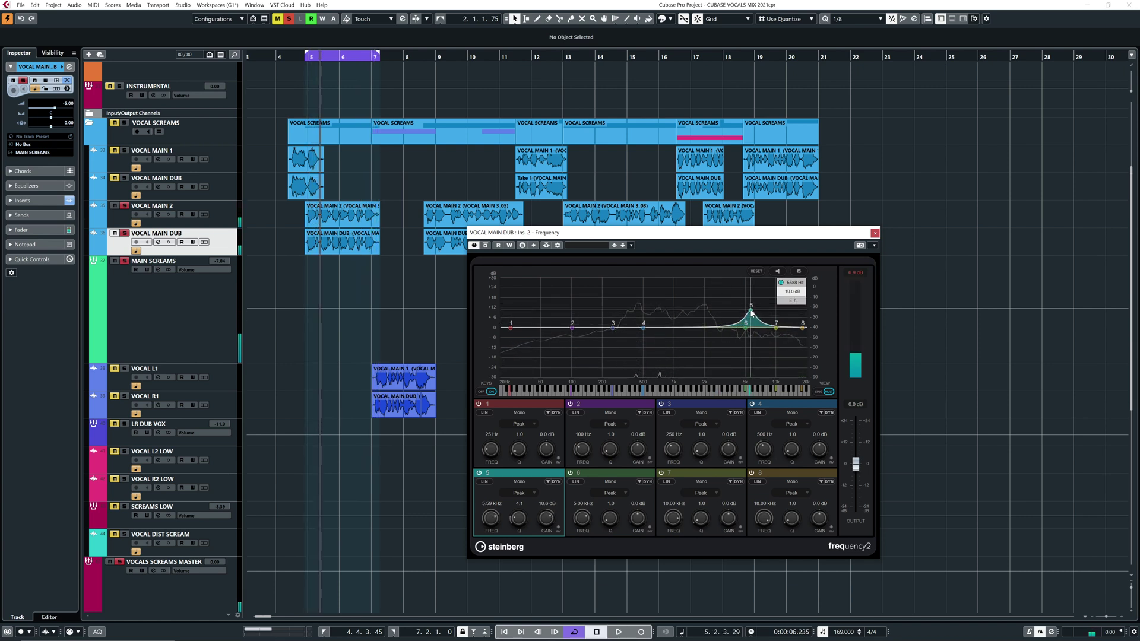
left_click_drag(756, 310, 779, 311)
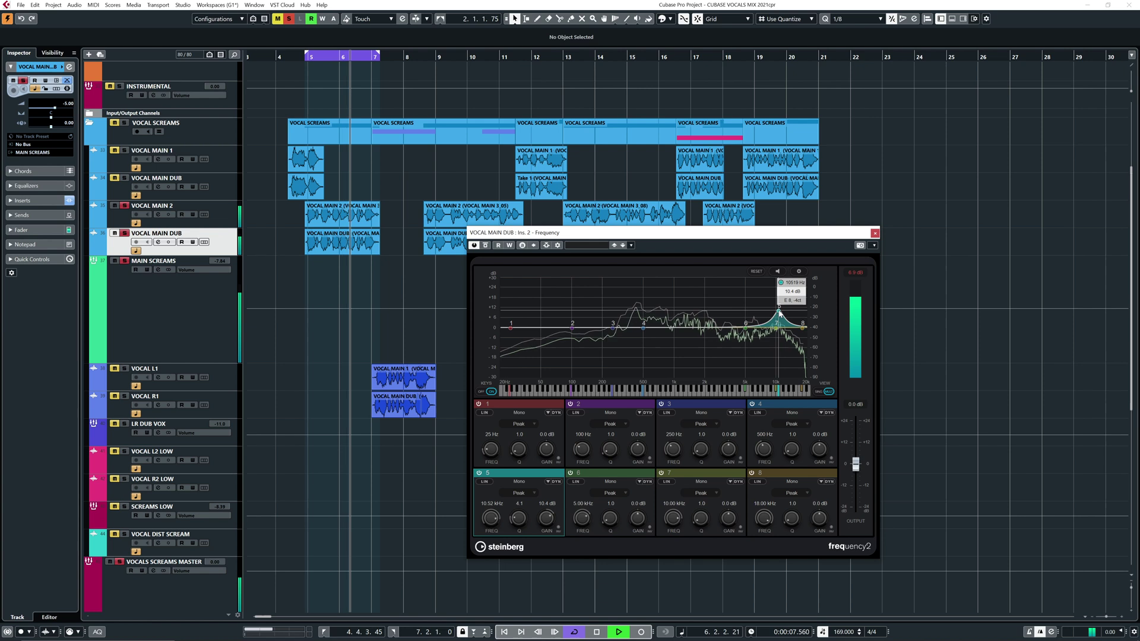
left_click_drag(779, 313, 779, 330)
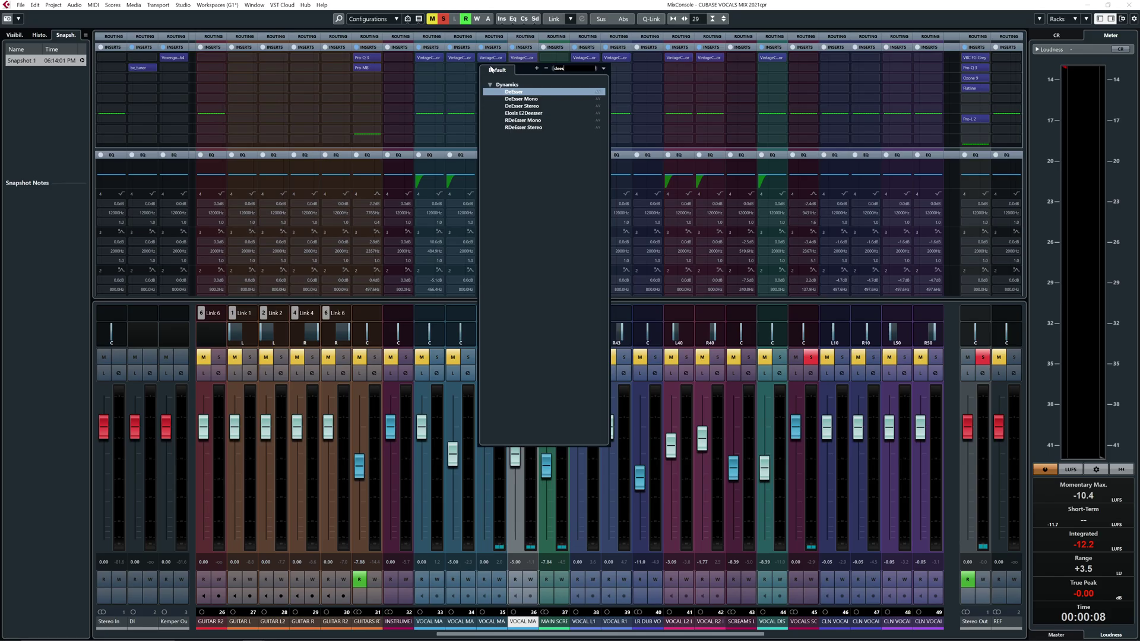
Insert a DeEsser in VOCAL MAIN 2's second slot and narrow its filter range to about 1.62–2.75 kHz during playback
key("Return")
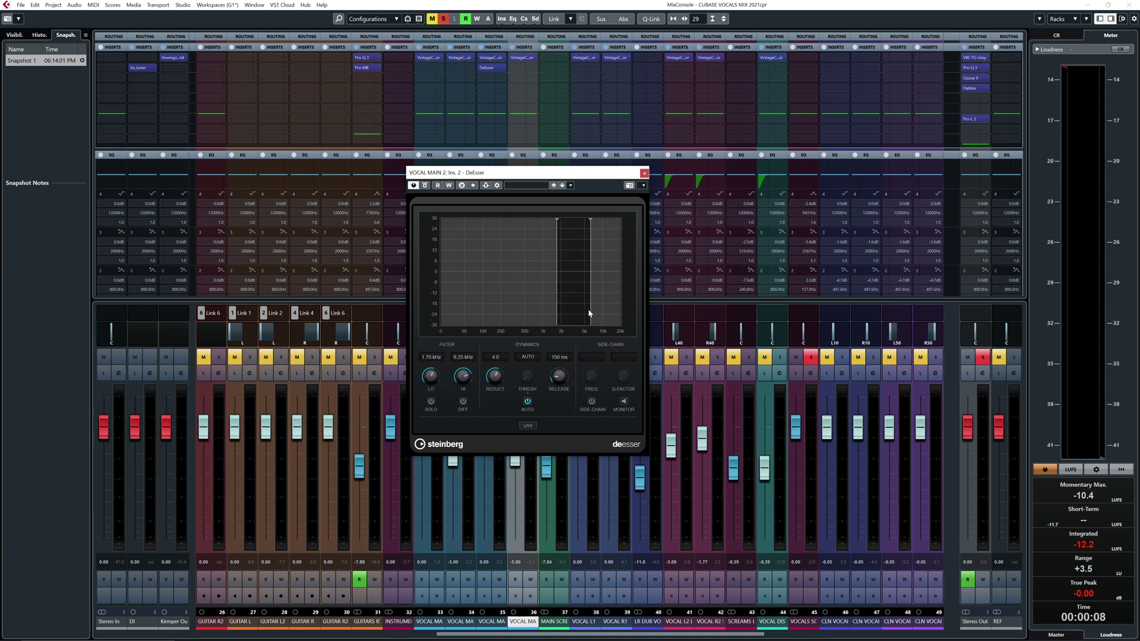
key("space")
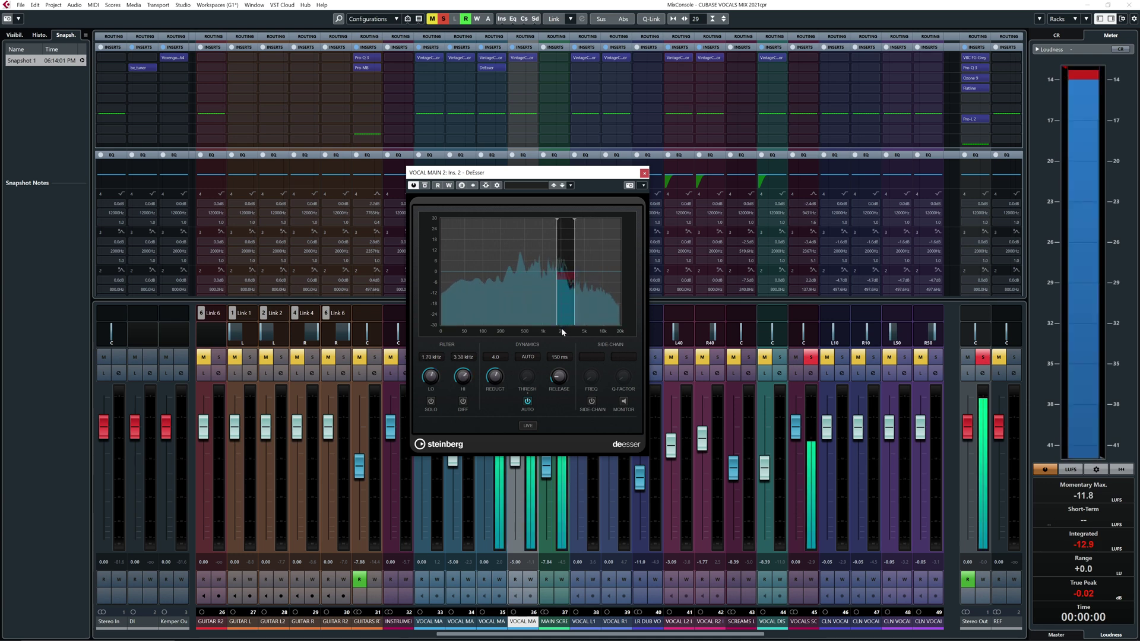
left_click(527, 402)
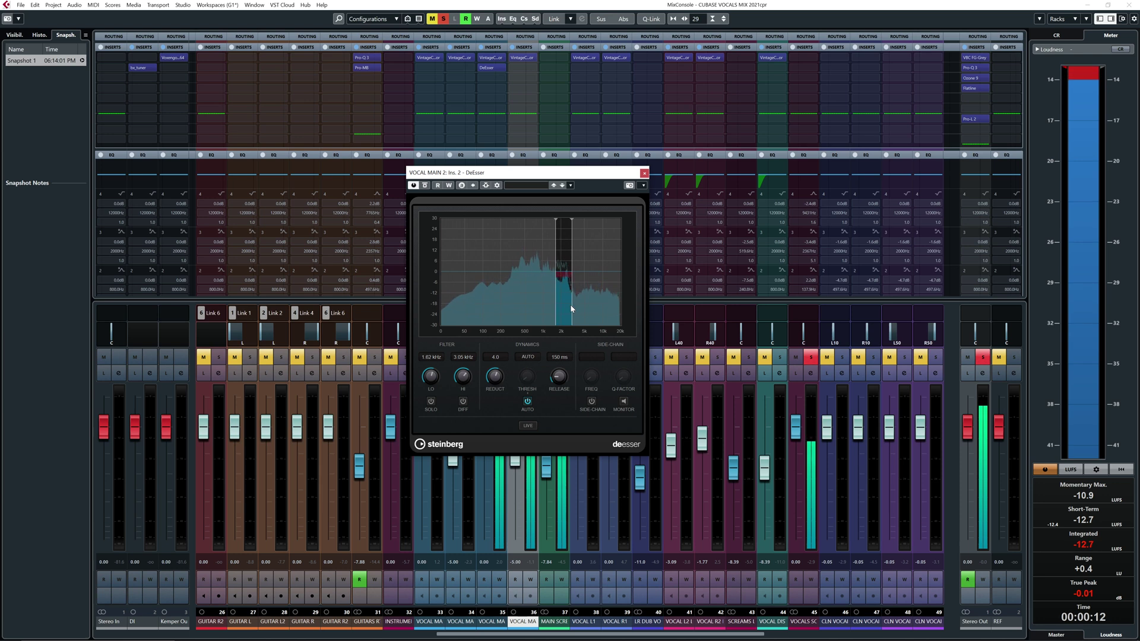
Copy the DeEsser to VOCAL MAIN 2's third insert slot and set the copy's filter range to 7.94–14.70 kHz
left_click(490, 70)
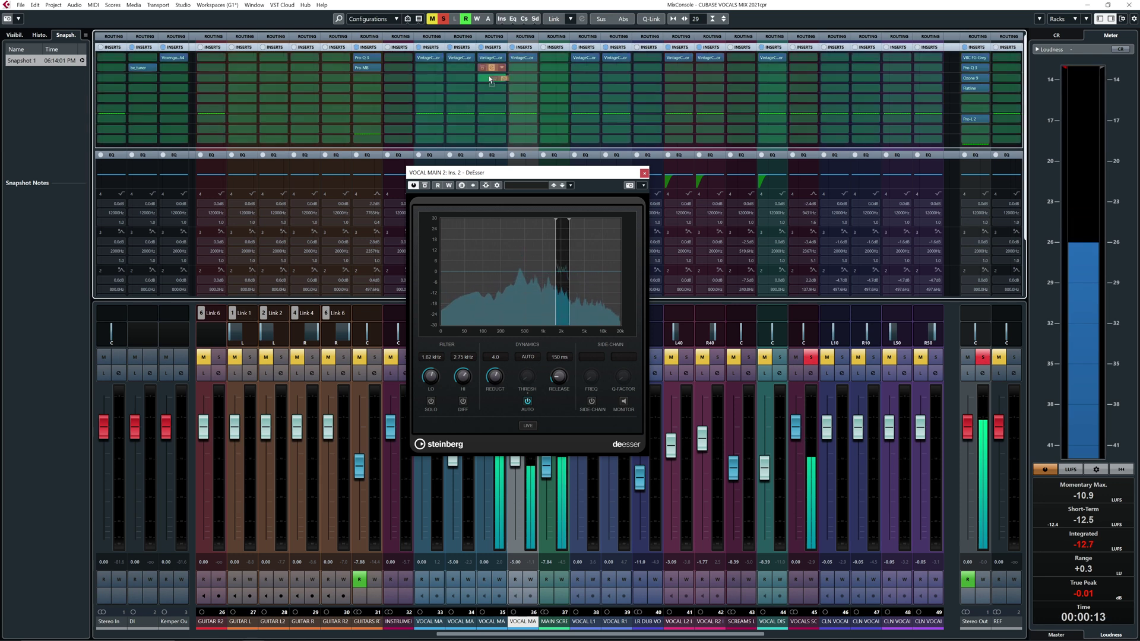
left_click(486, 79)
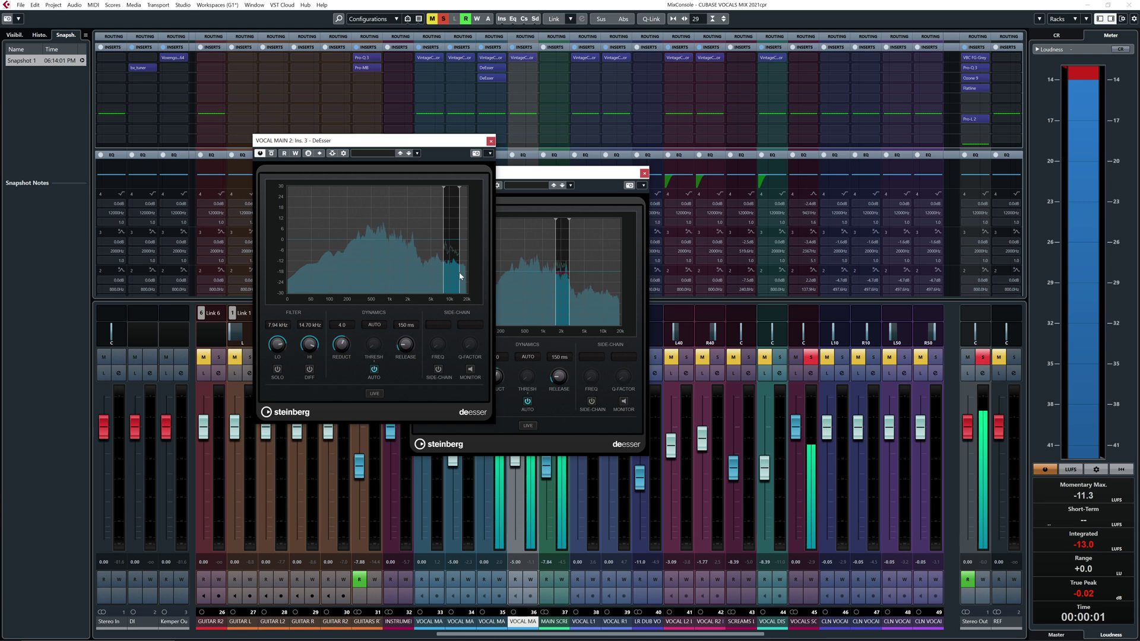
left_click(644, 174)
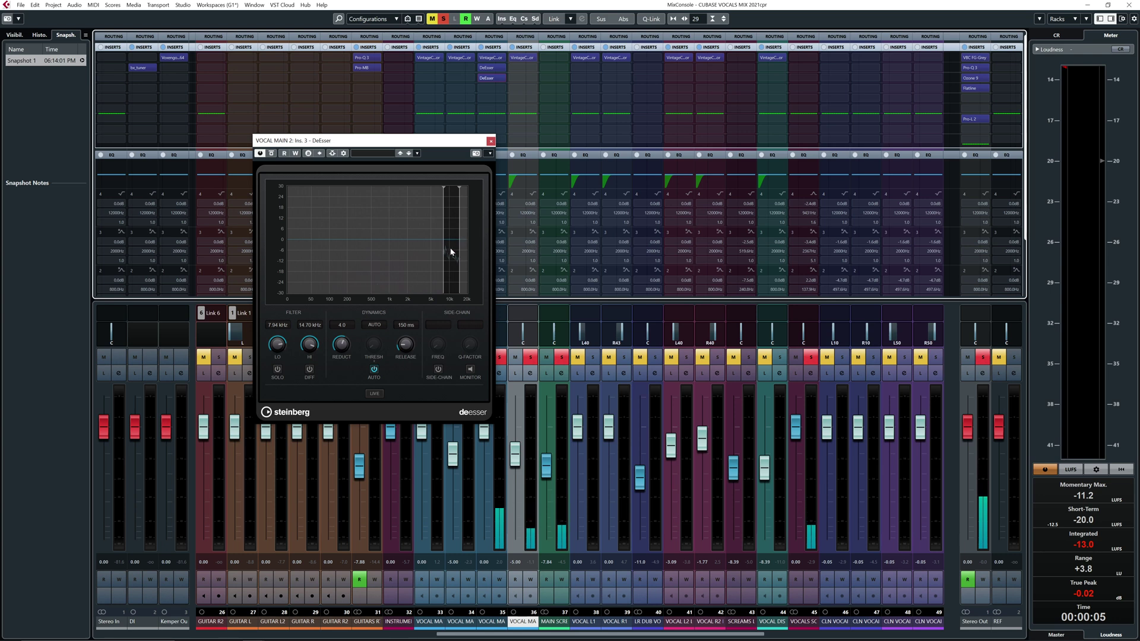
key("space")
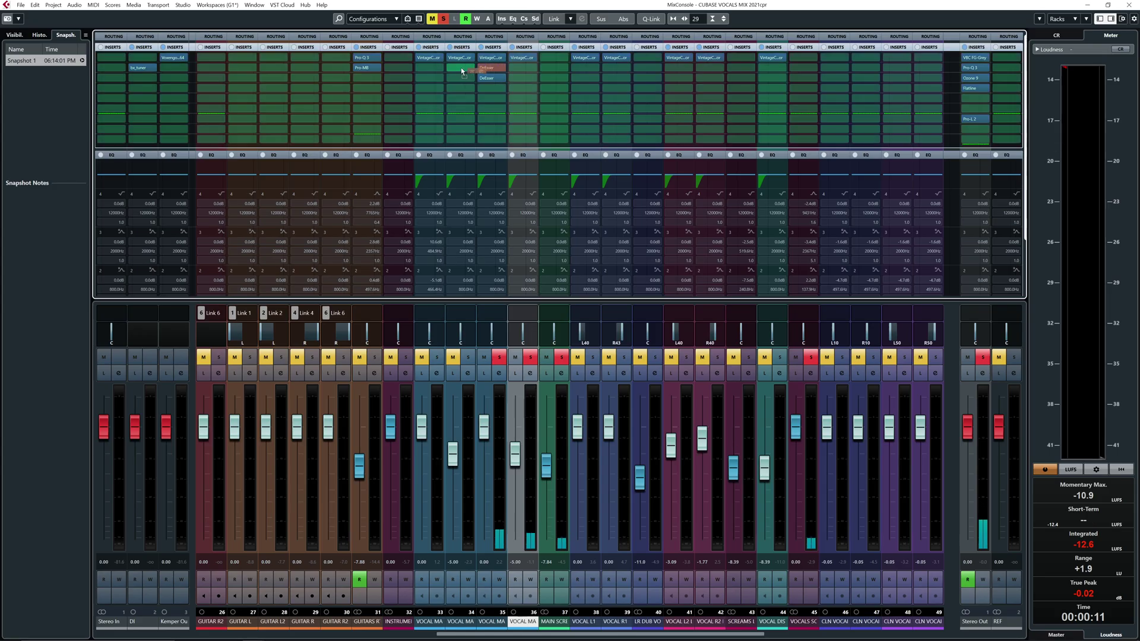
Copy both DeEssers to the other main, dub, L1/R1 and L2/R2 LOW vocal channels, and return to the project window
left_click_drag(461, 67, 433, 66)
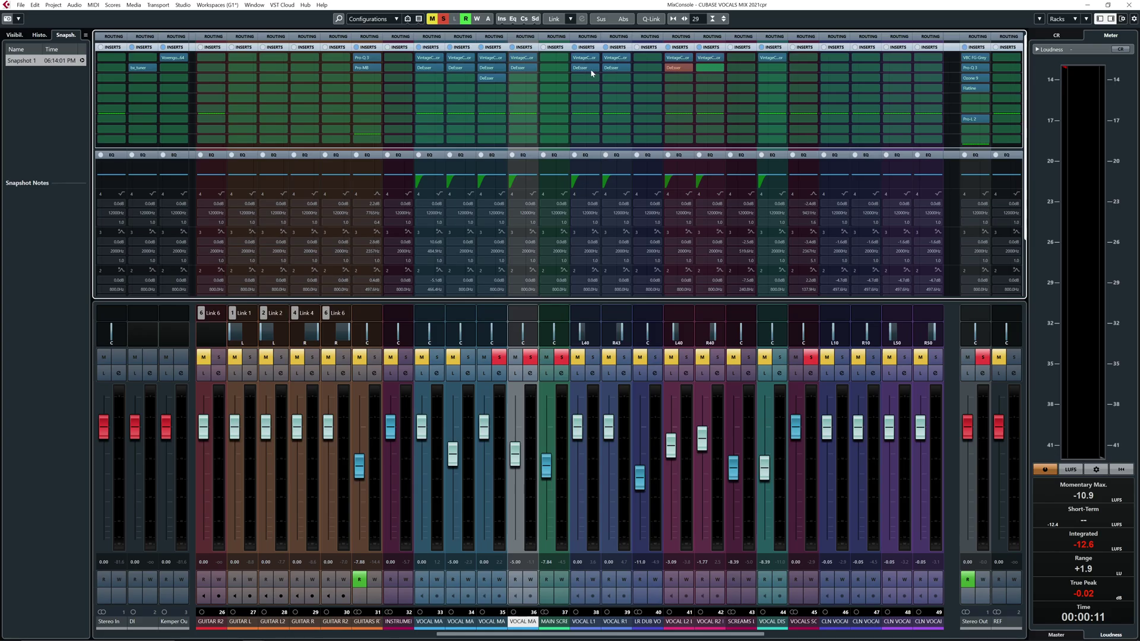
left_click_drag(592, 73, 706, 81)
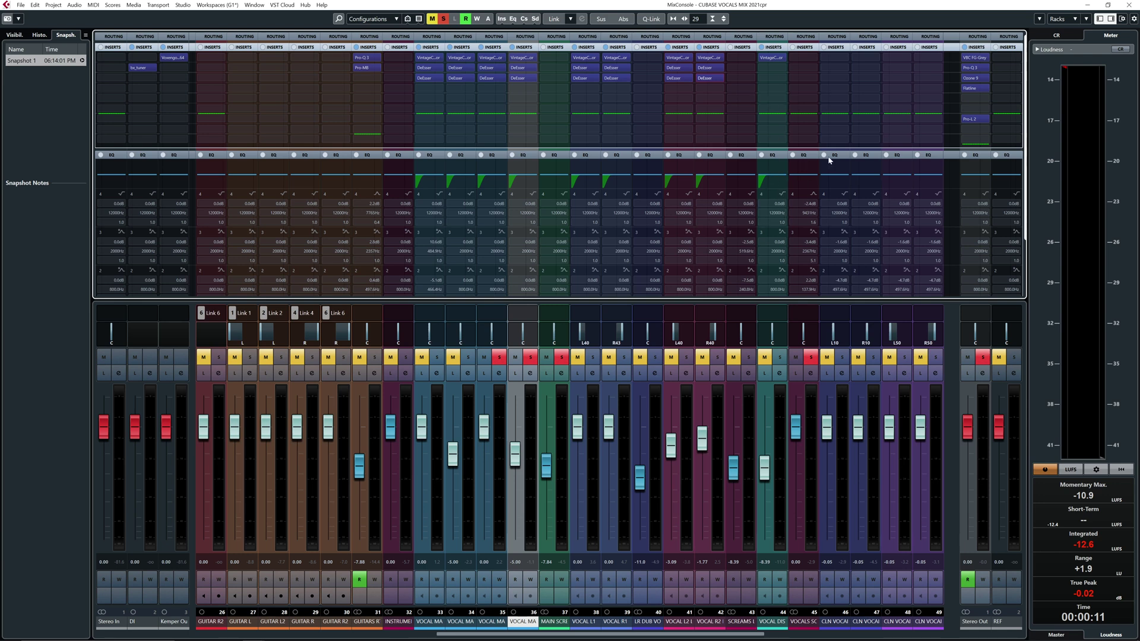
left_click(1116, 6)
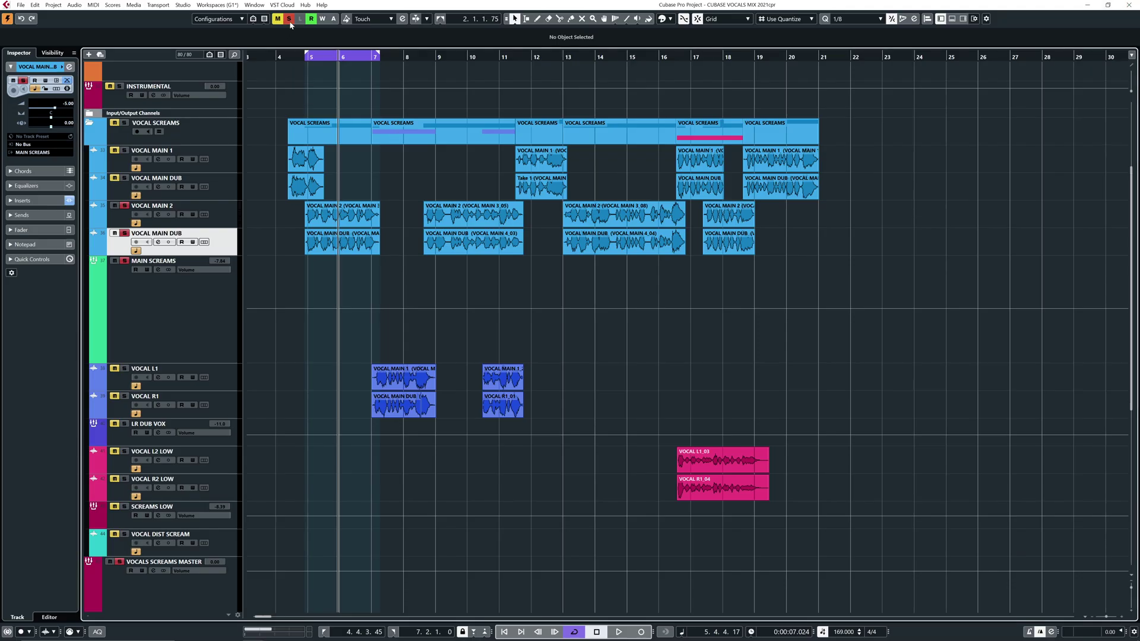
Clear the active solos and play the full mix from bar 4 with looping turned off
left_click(292, 55)
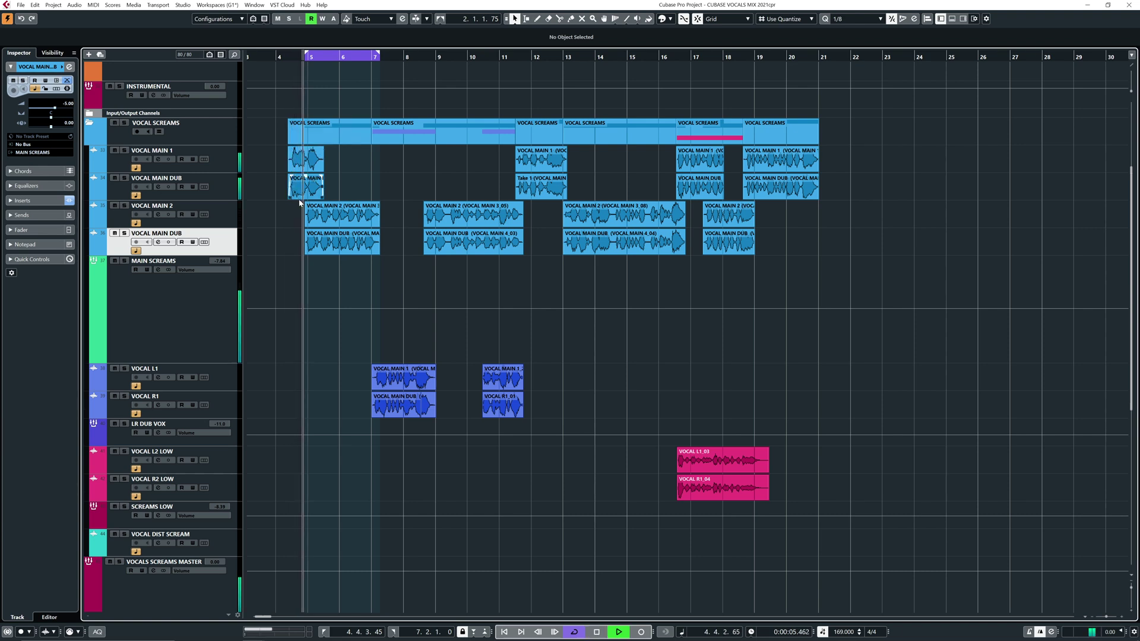
key("KP_Divide")
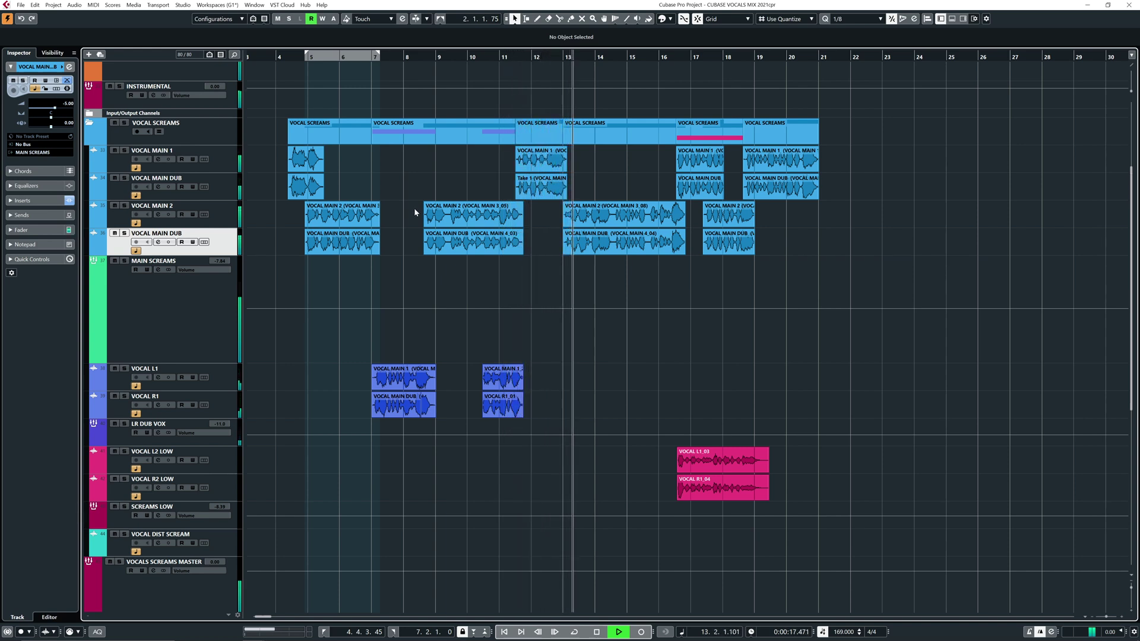
key("space")
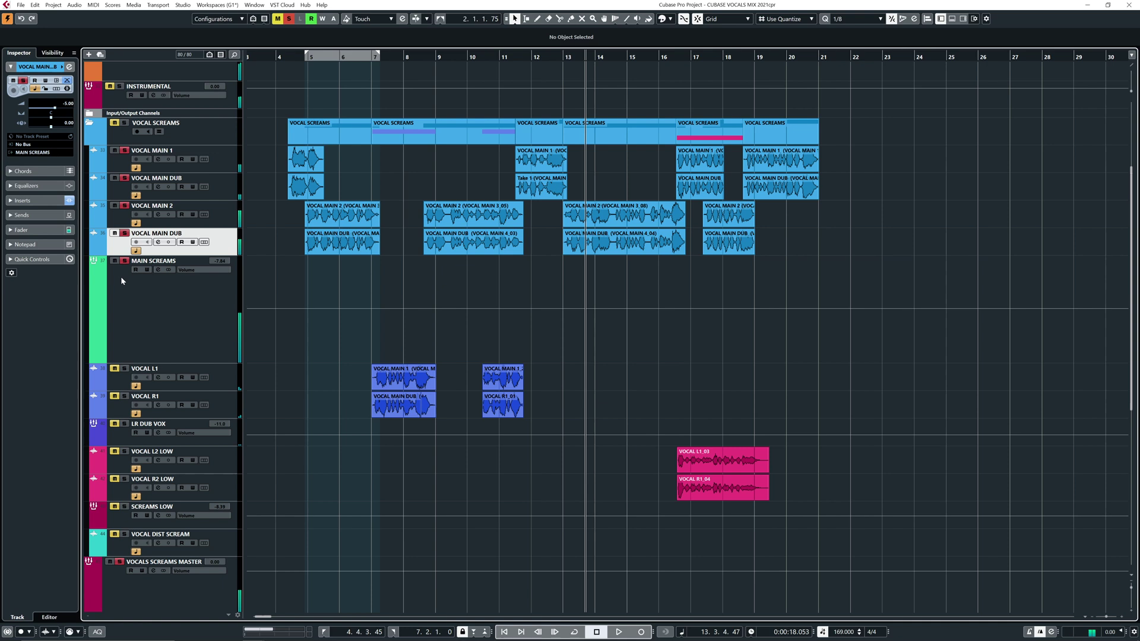
Insert the Frequency EQ in the first insert slot of the MAIN SCREAMS group and move its window clear of the tracks
left_click(121, 278)
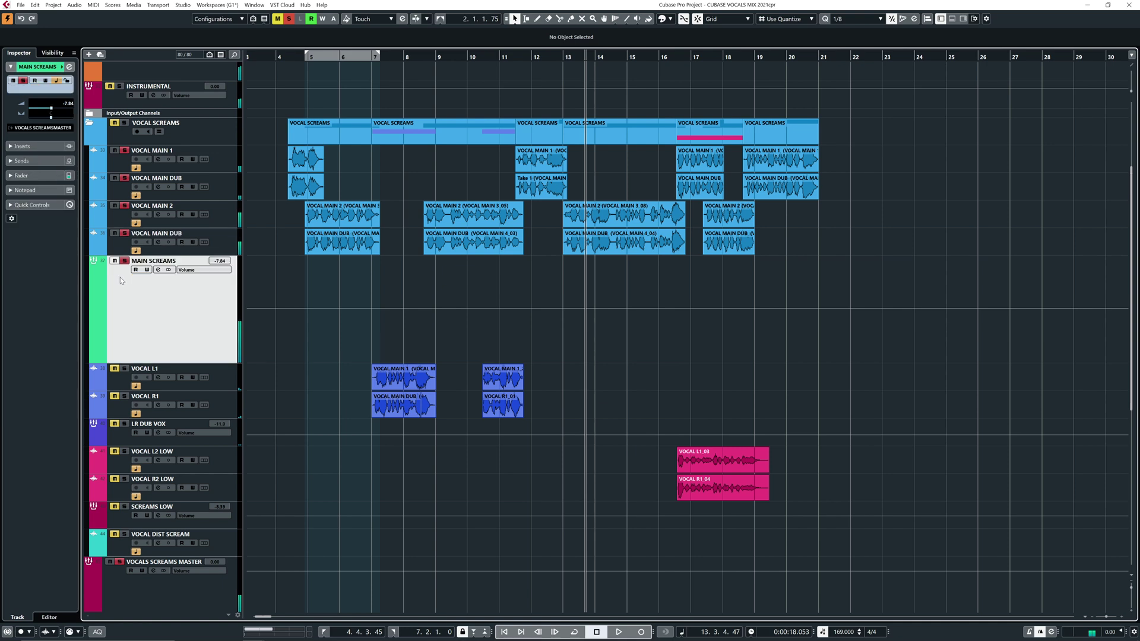
left_click(69, 67)
left_click(304, 371)
type("frequen")
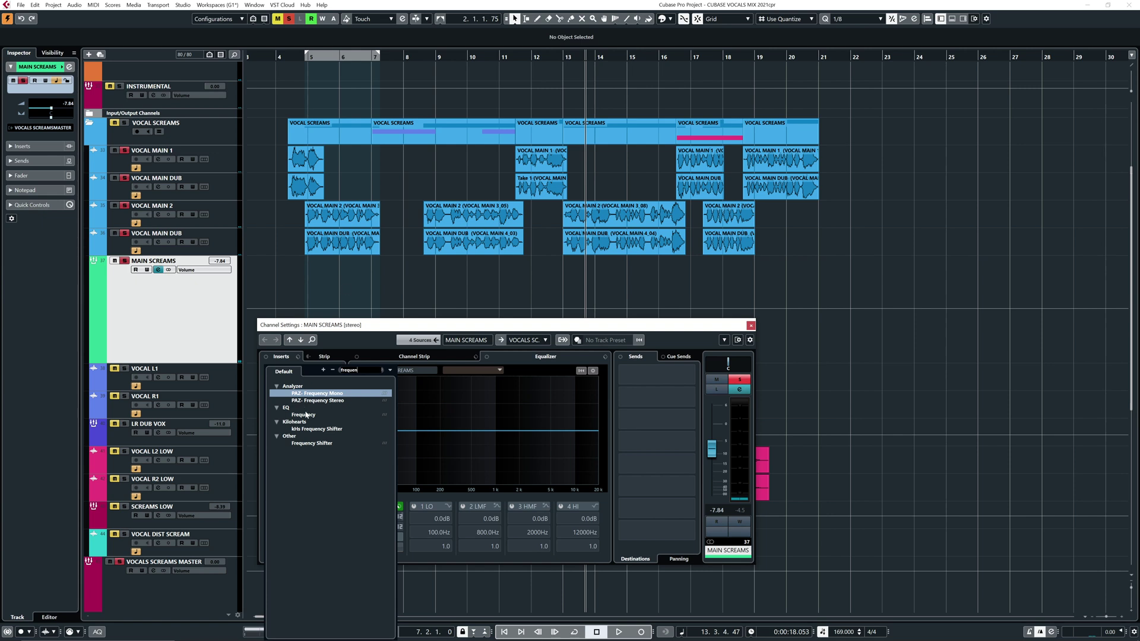
left_click(304, 414)
left_click(277, 370)
left_click_drag(686, 239, 891, 253)
left_click(674, 312)
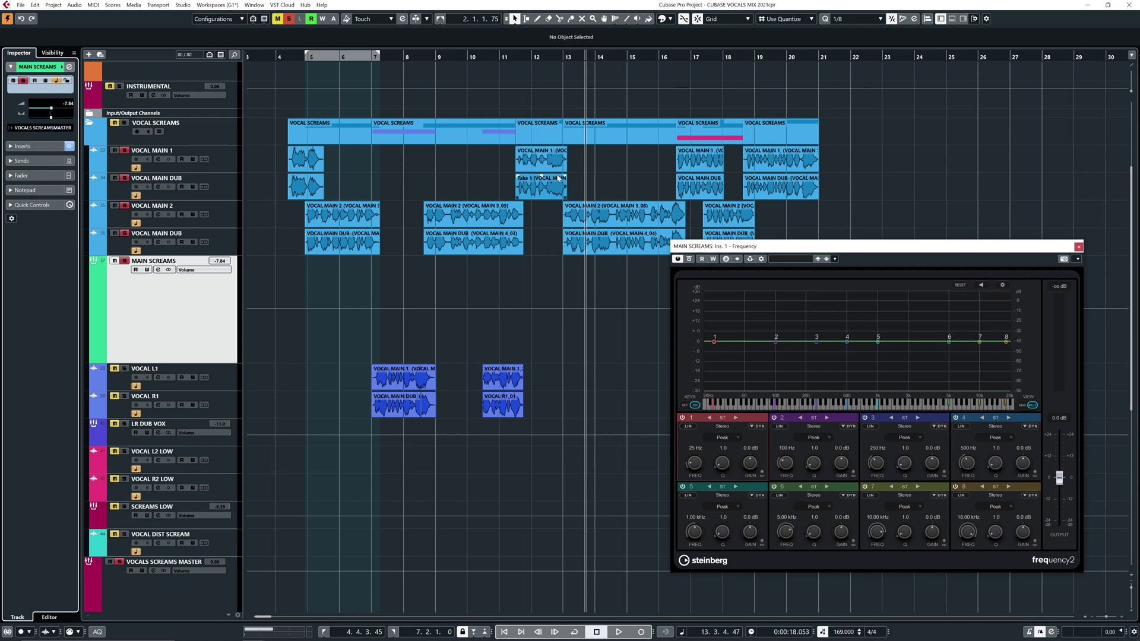
Set the locators around the main vocal events between about bars 8 and 16 and play from bar 9
left_click_drag(598, 268, 478, 179)
key("p")
left_click(436, 56)
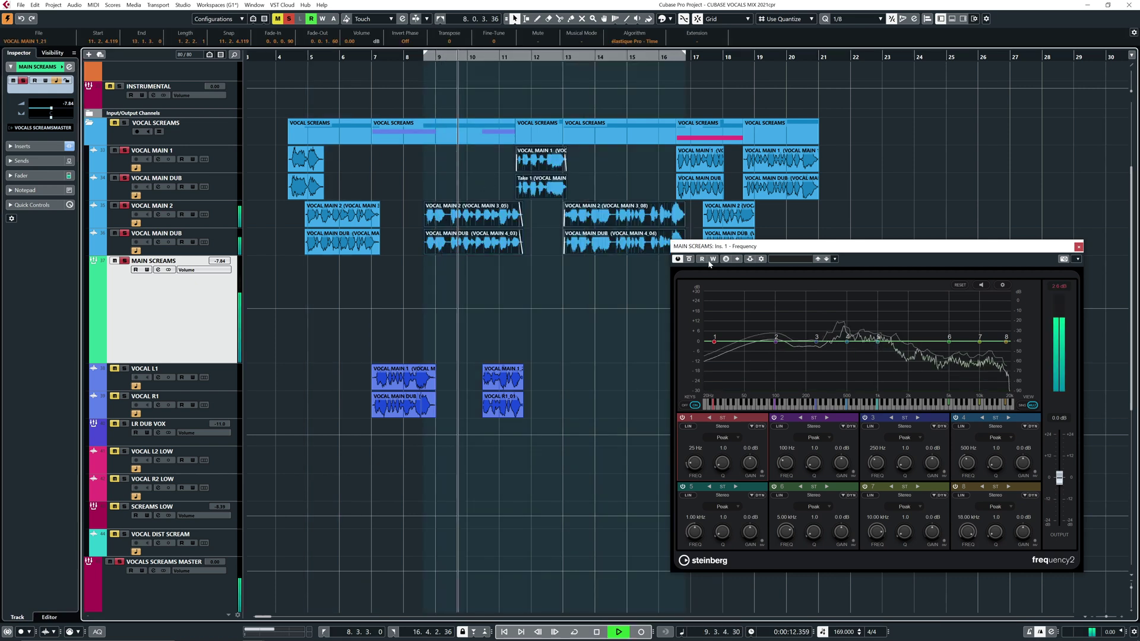
Move the Frequency window clear of the plotted area and cut band 4 by 5 dB at 572 Hz with a Q of 5.1
left_click_drag(835, 249, 794, 237)
left_click_drag(807, 329, 808, 301)
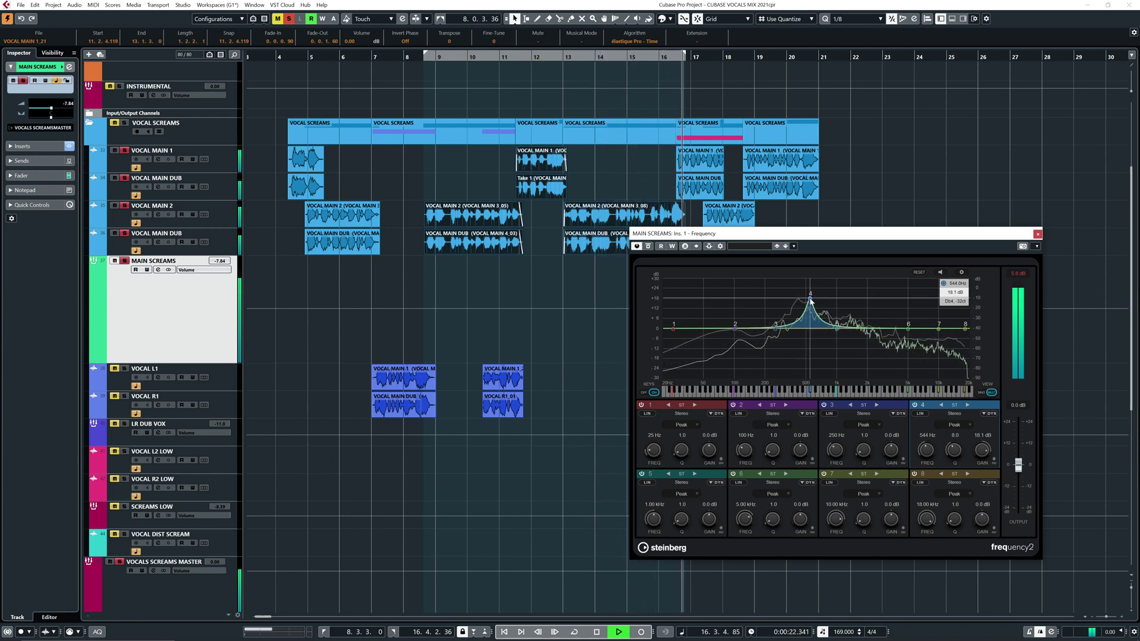
left_click_drag(812, 301, 812, 317)
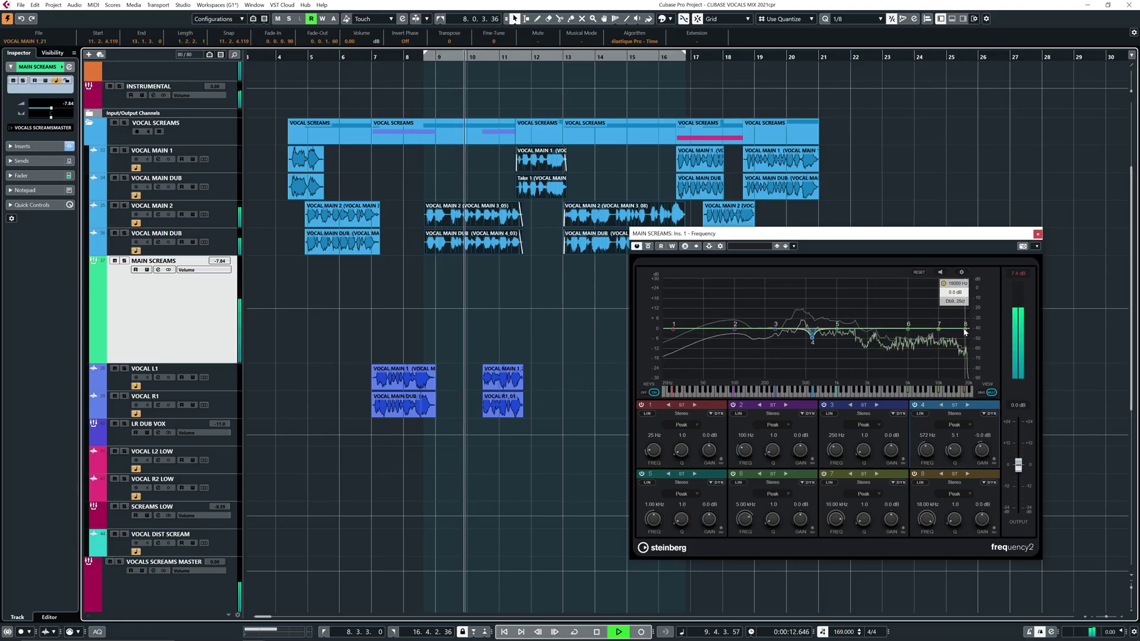
Make band 8 of the MAIN SCREAMS Frequency EQ dynamic and cut it by about 7.7 dB at around 13.6 kHz
mouse_move(966, 327)
left_mouse_down()
mouse_move(951, 368)
mouse_move(958, 336)
left_mouse_up()
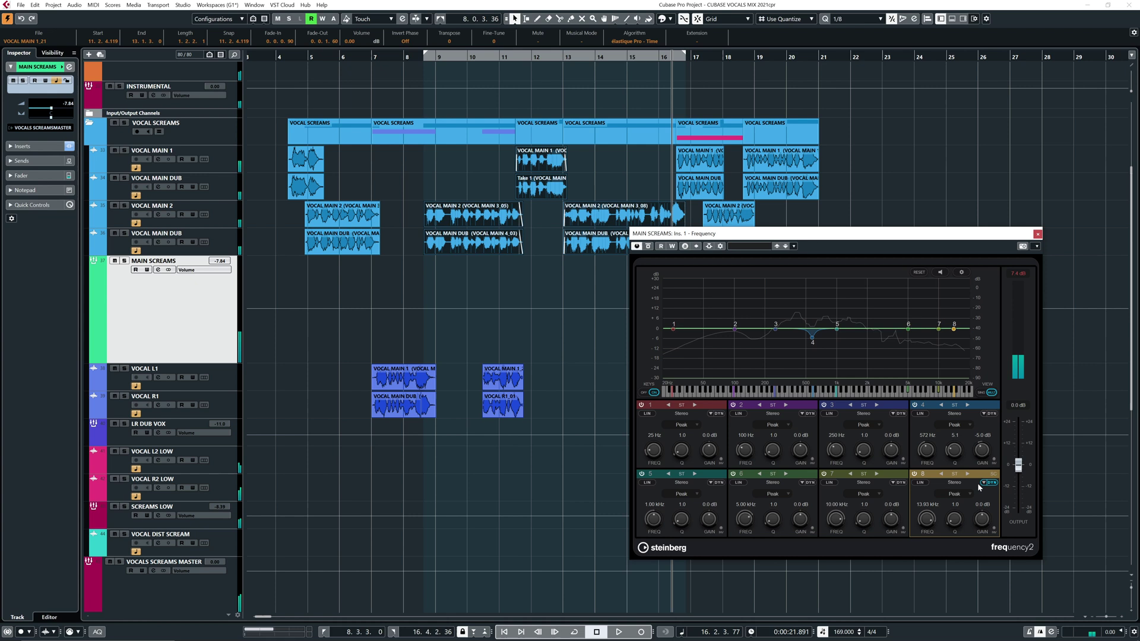
left_click(987, 482)
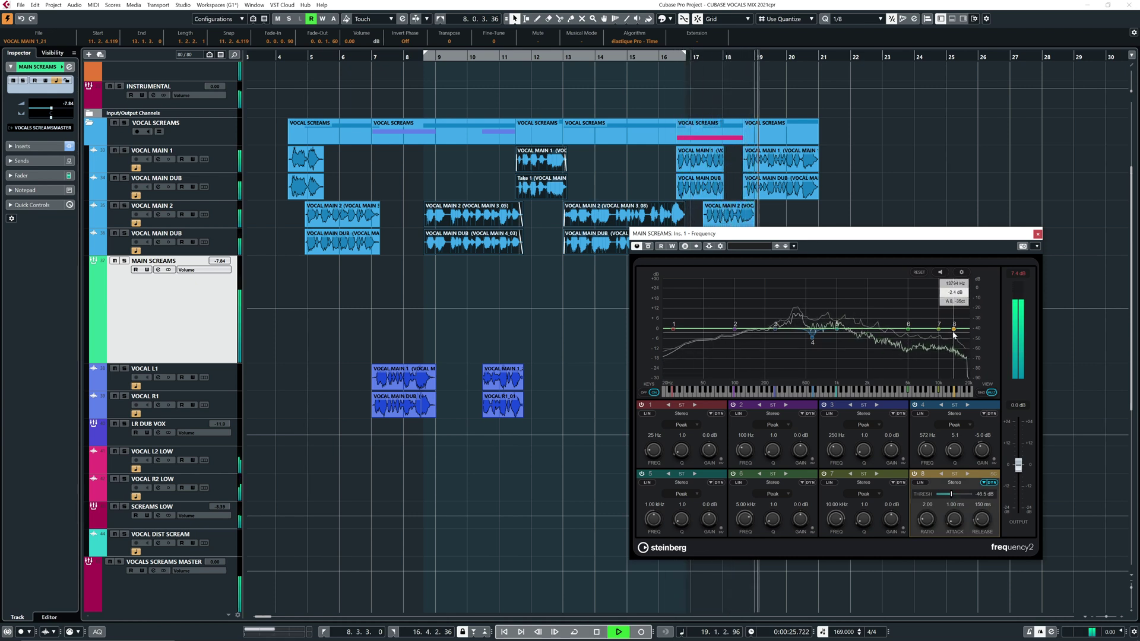
left_click_drag(952, 343, 956, 336)
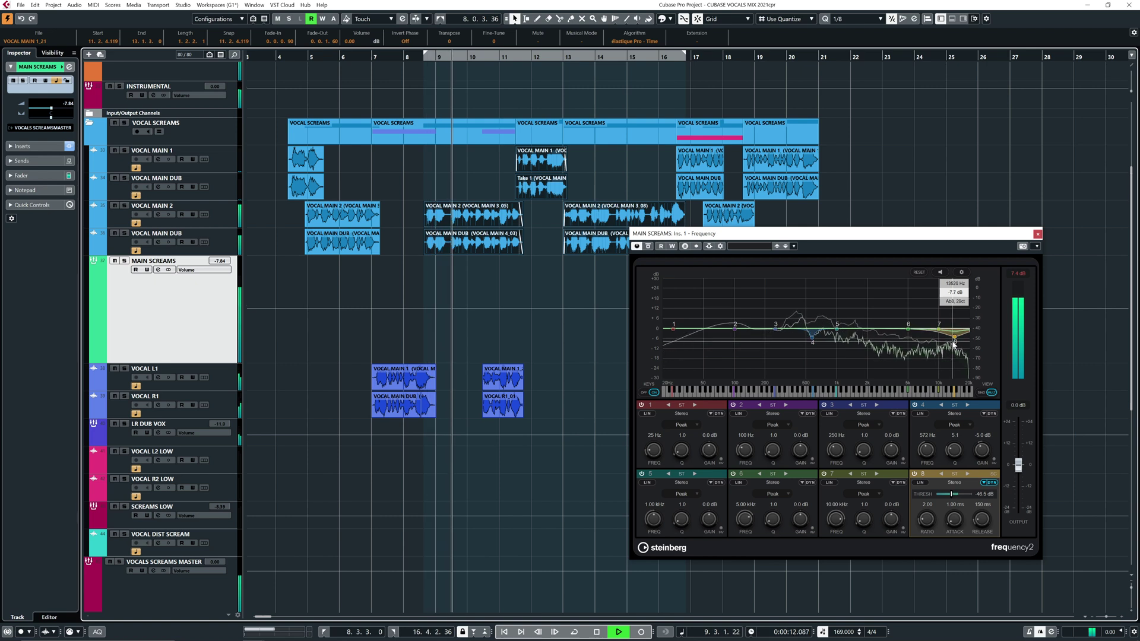
key("space")
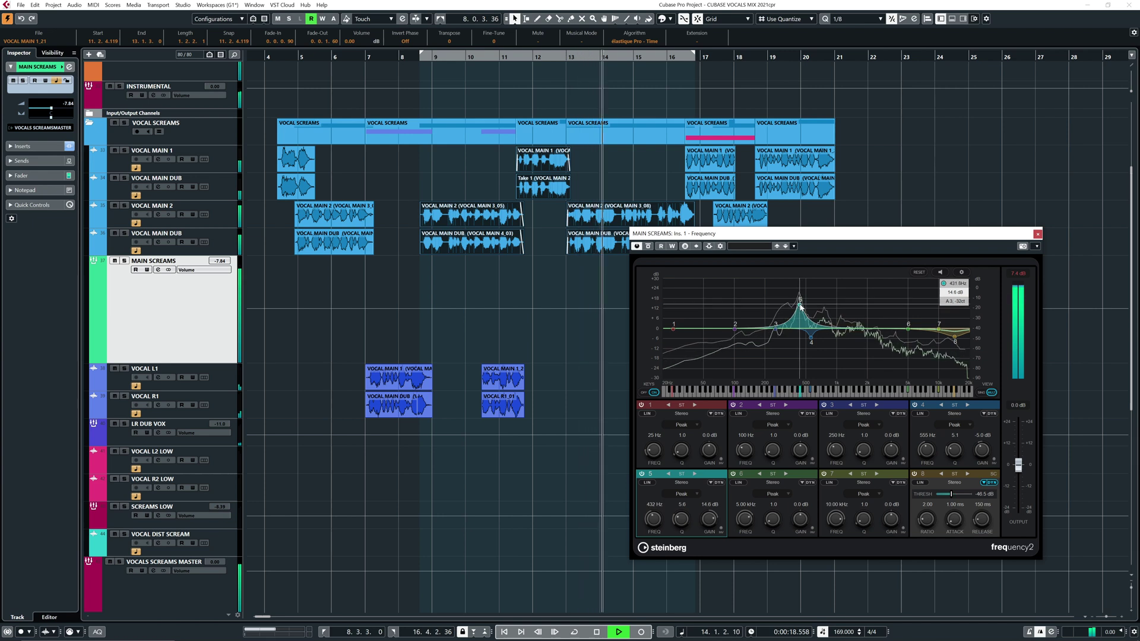
Cut band 5 by about 6.9 dB at 441 Hz with a Q of 5.6, checking it from bar 11, and stop playback
left_click_drag(800, 305, 800, 343)
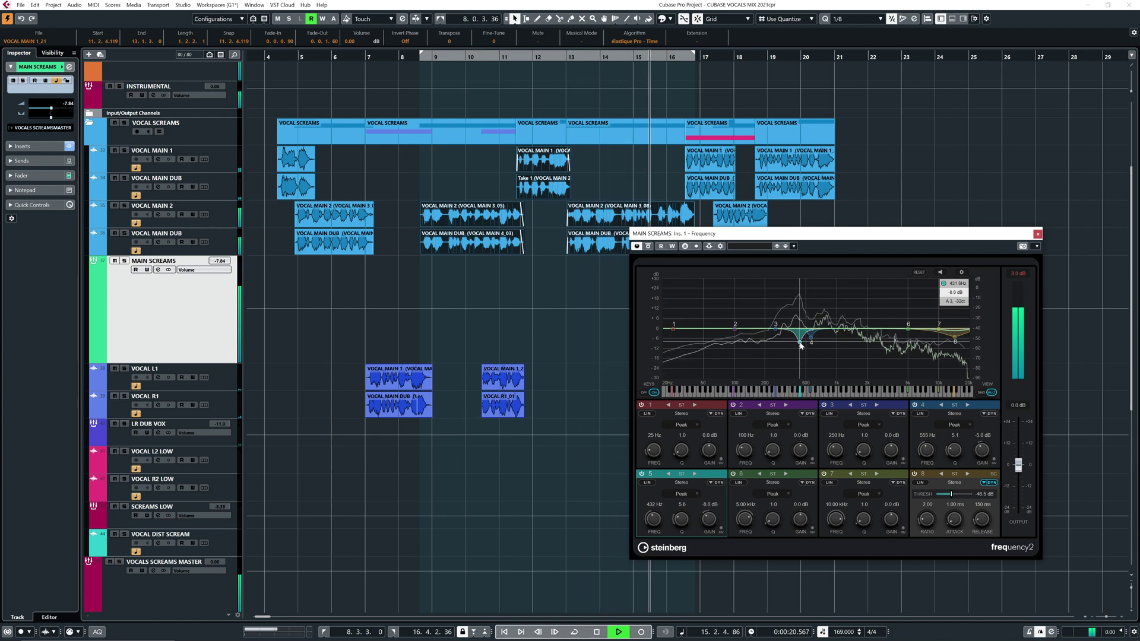
left_click(517, 57)
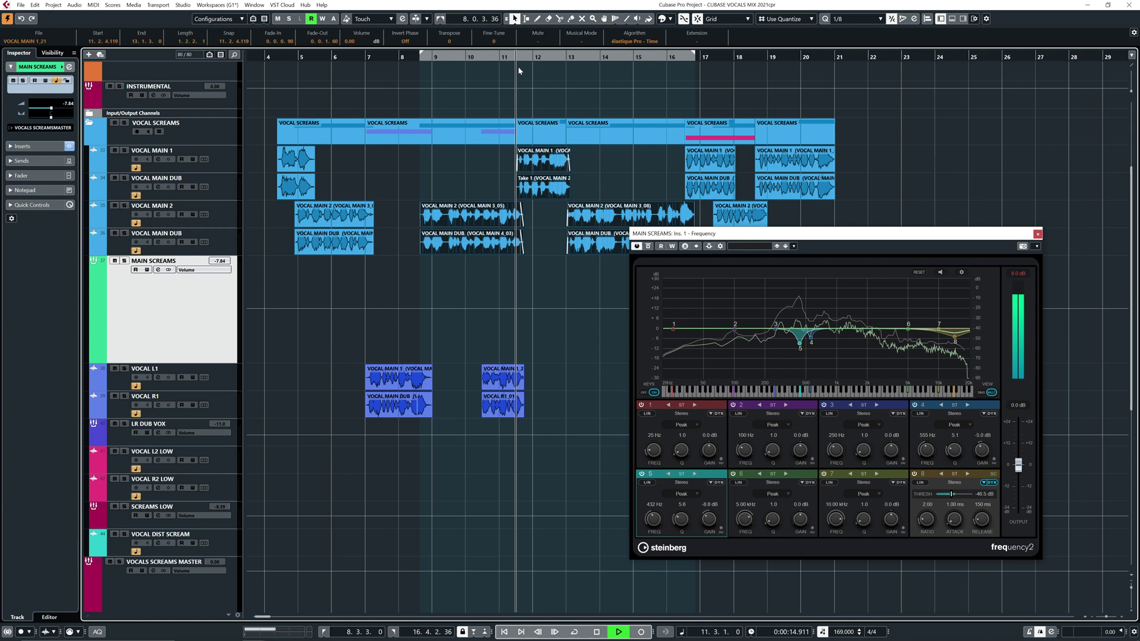
left_click_drag(799, 340, 801, 345)
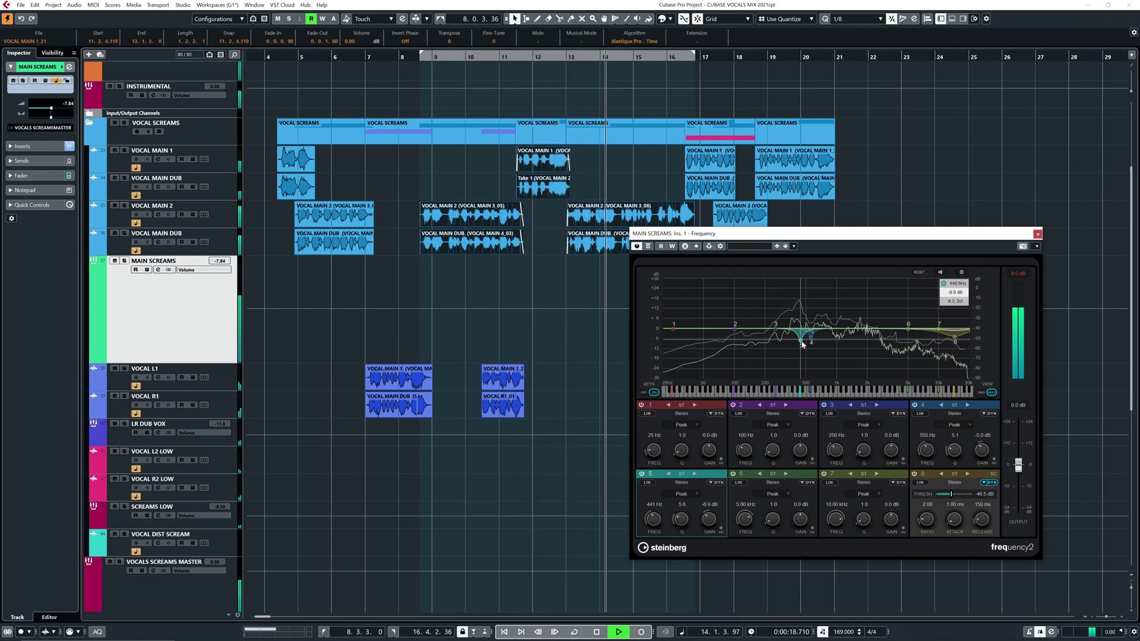
key("space")
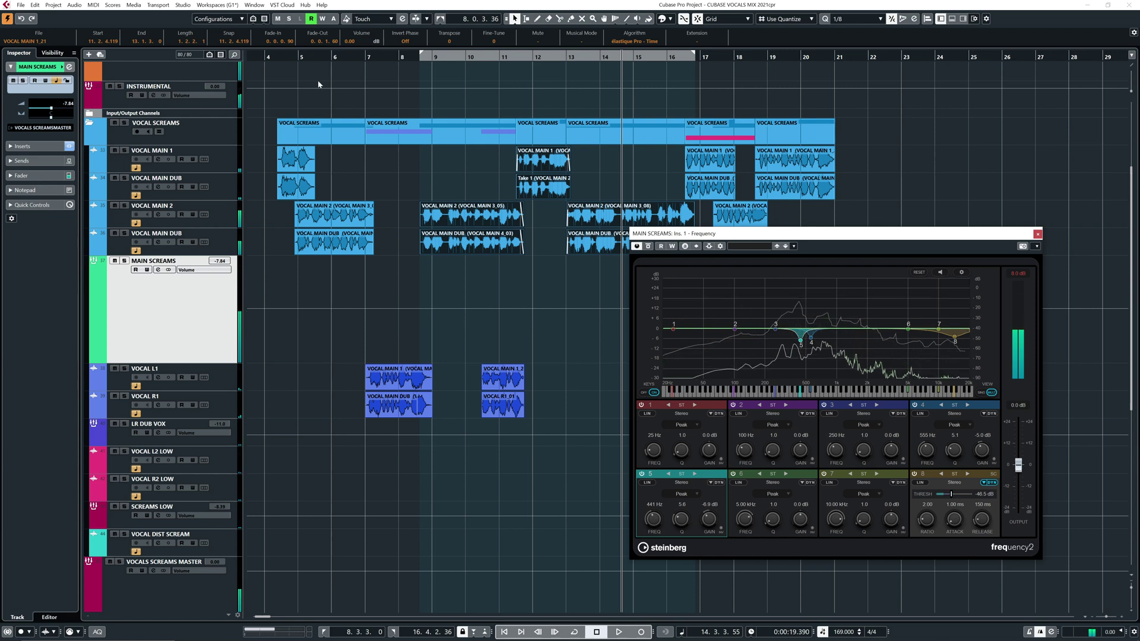
Close the Frequency EQ and listen to the full mix from bar 4
left_click(276, 55)
left_click(1038, 234)
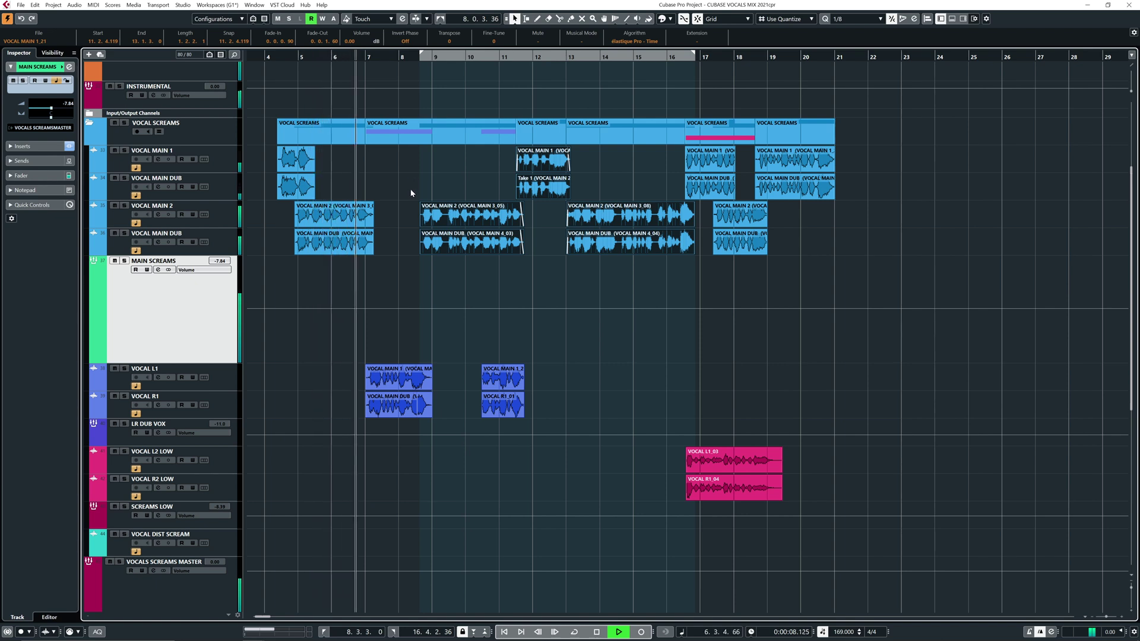
scroll(401, 186, "down", 2)
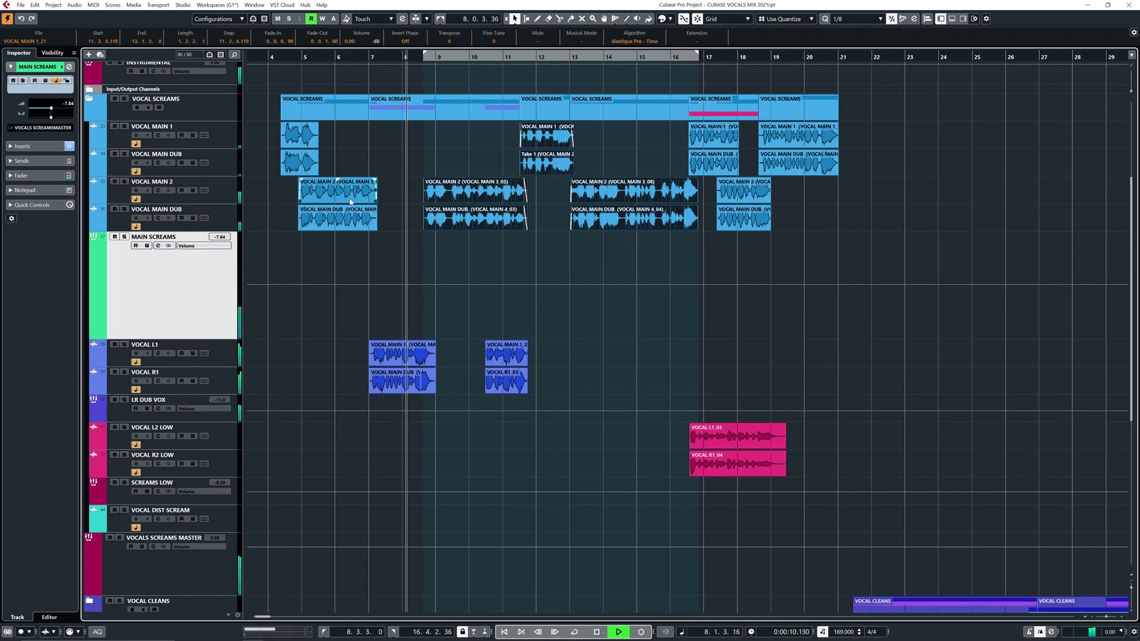
In the MixConsole, copy the Frequency EQ from MAIN SCREAMS to LR DUB VOX's first insert slot, and return to the project window with nothing selected
key("space")
key("F3")
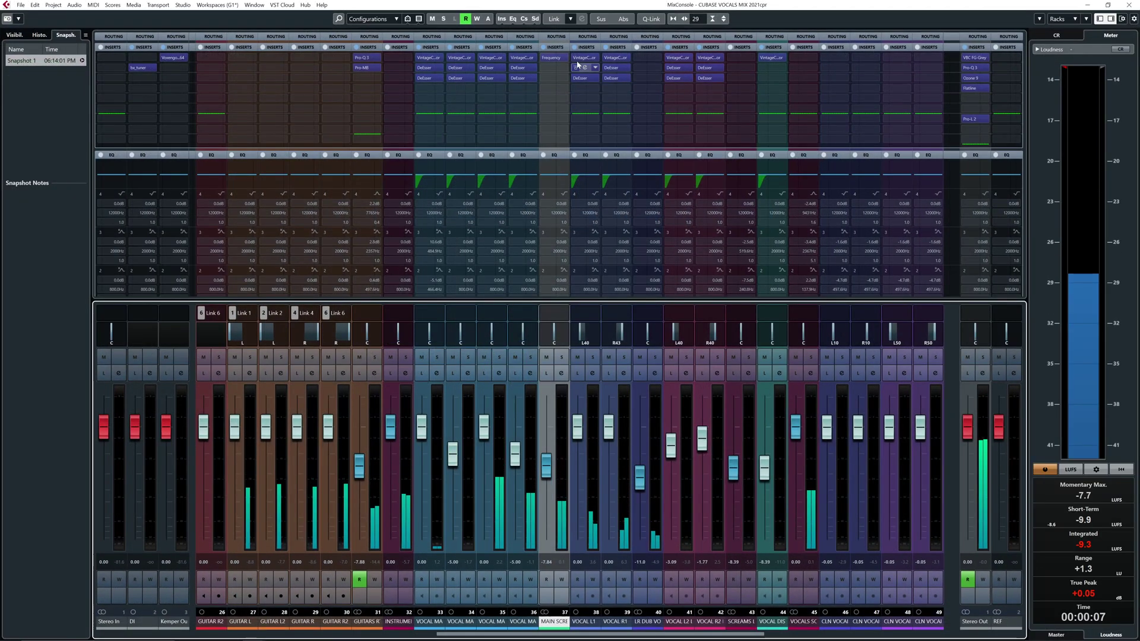
left_click_drag(554, 60, 644, 58)
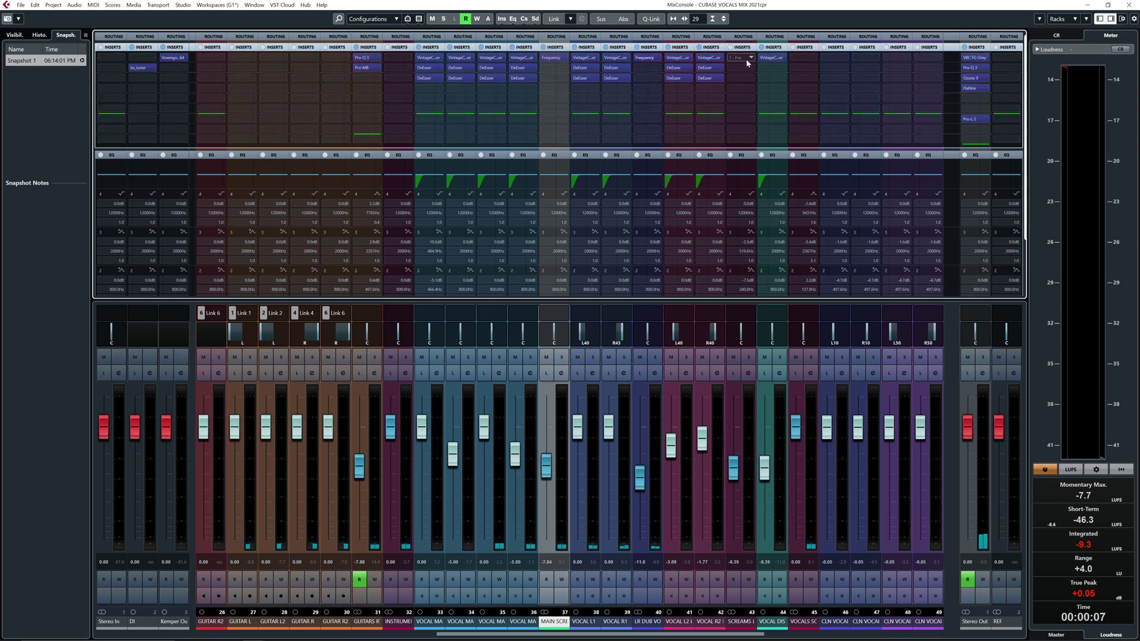
left_click(1127, 6)
left_click(476, 259)
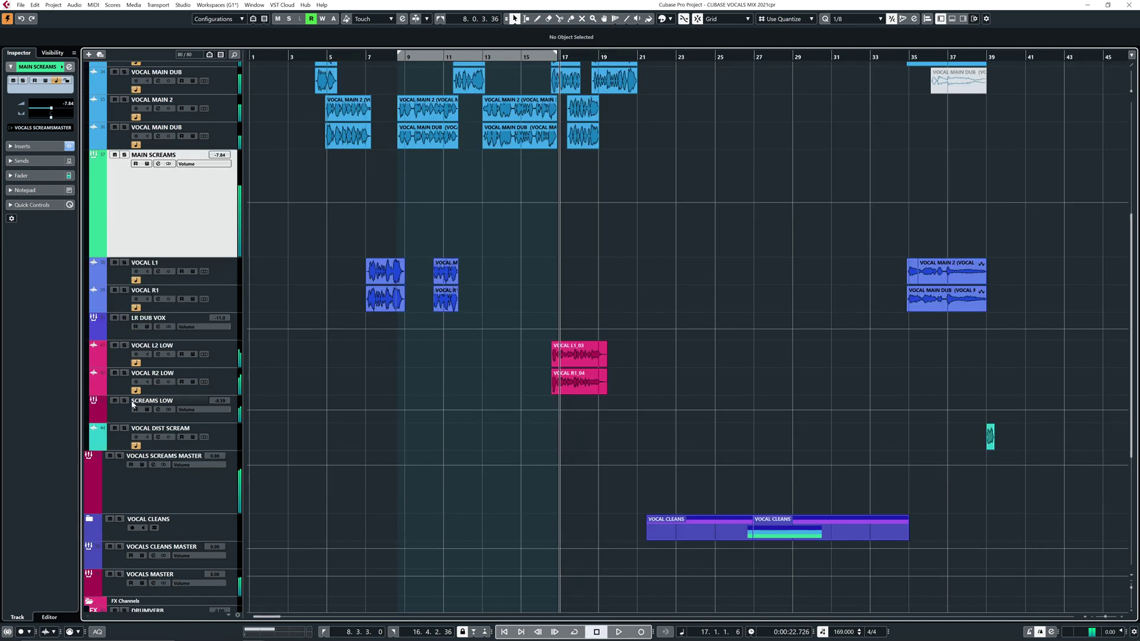
Solo the SCREAMS LOW group, open its channel settings and play it from bar 17
left_click(124, 401)
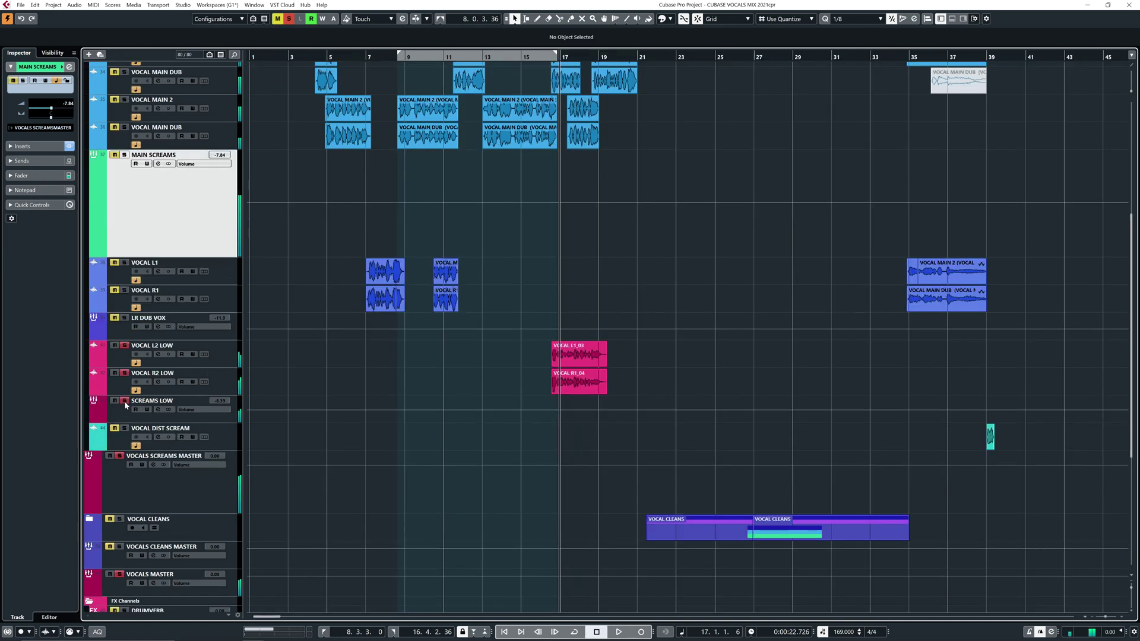
left_click(69, 65)
key("space")
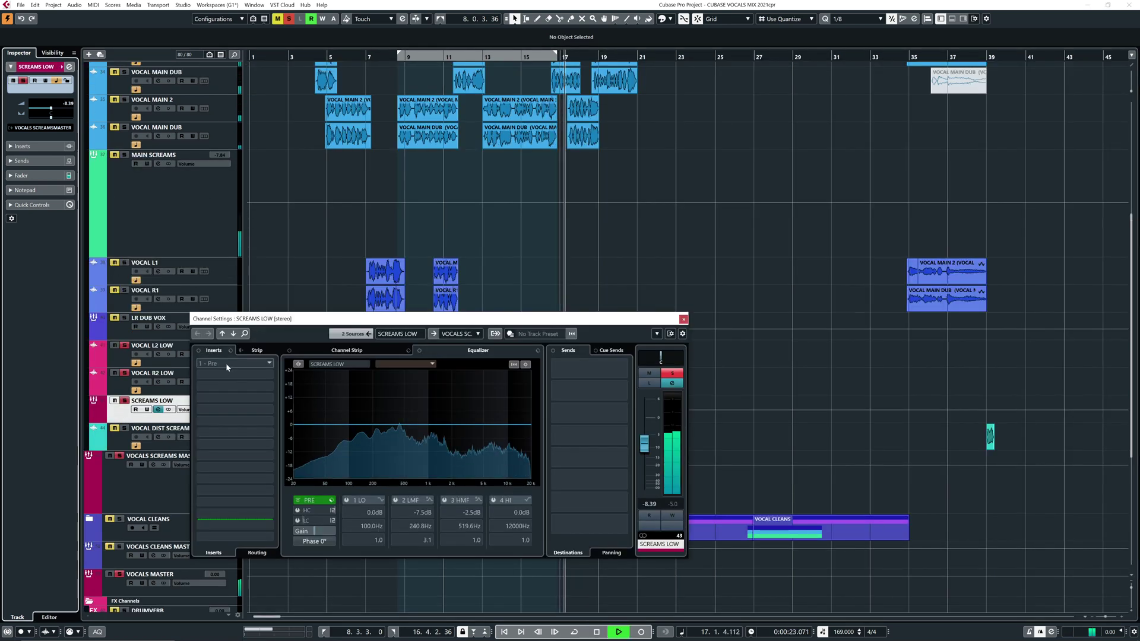
left_click(229, 364)
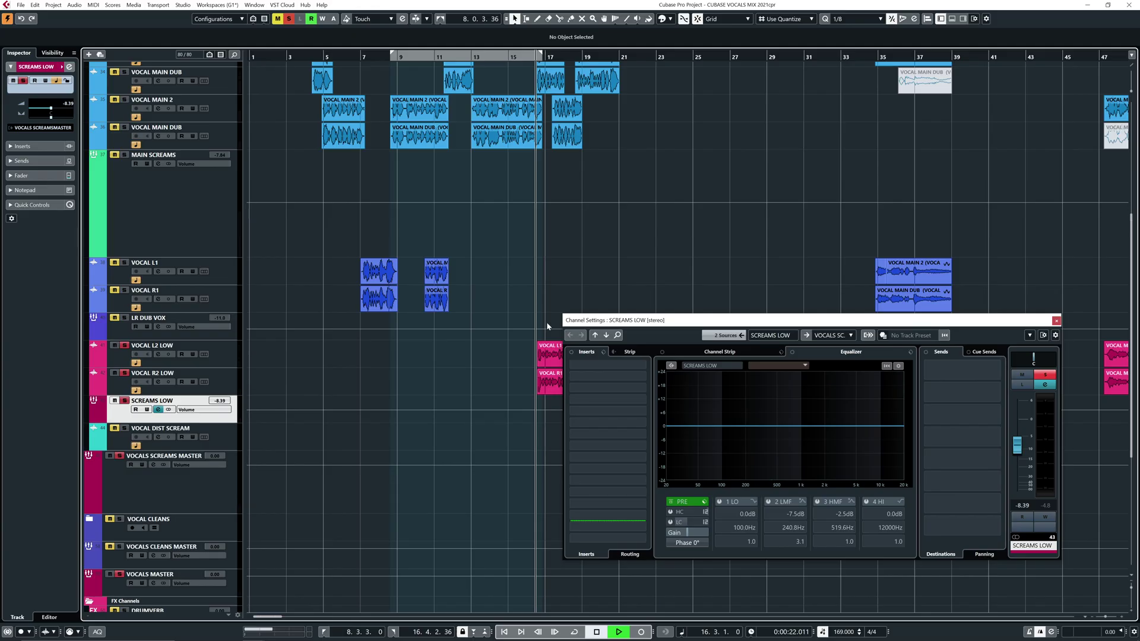
Loop playback over the low scream event near bar 17 and move the channel settings window clear of the tracks
left_click(550, 353)
key("p")
left_click_drag(604, 323, 699, 331)
key("KP_Divide")
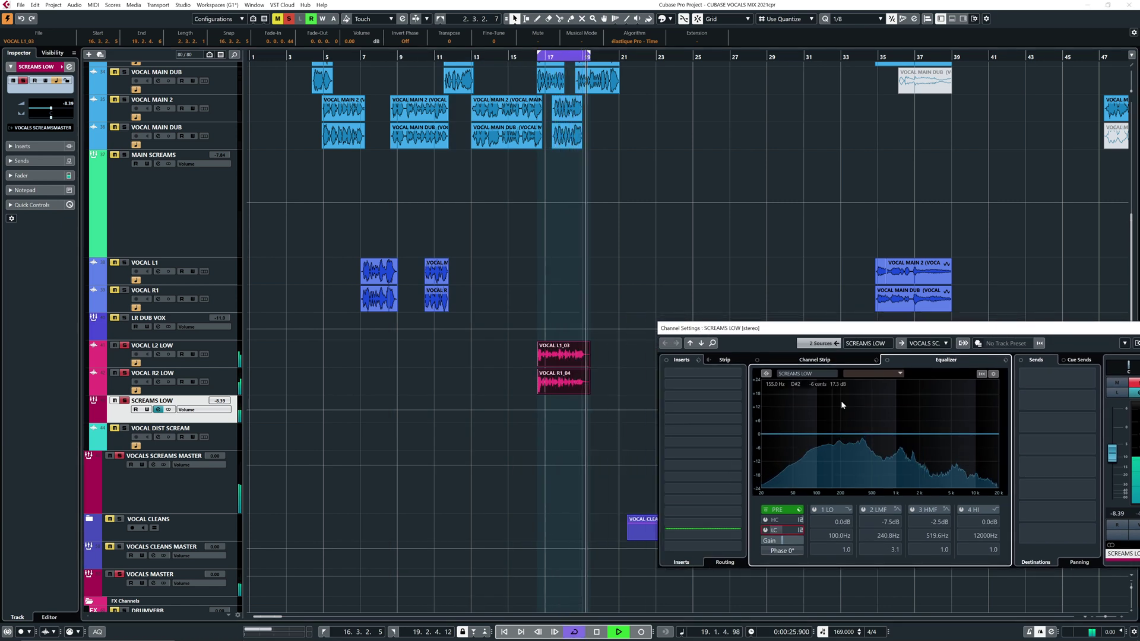
On SCREAMS LOW's channel EQ, cut 5.3 dB at 350.7 Hz with Q 1.8 and 3 dB at 12222 Hz with Q 2.7, leaving the high band off
left_click_drag(868, 434, 866, 400)
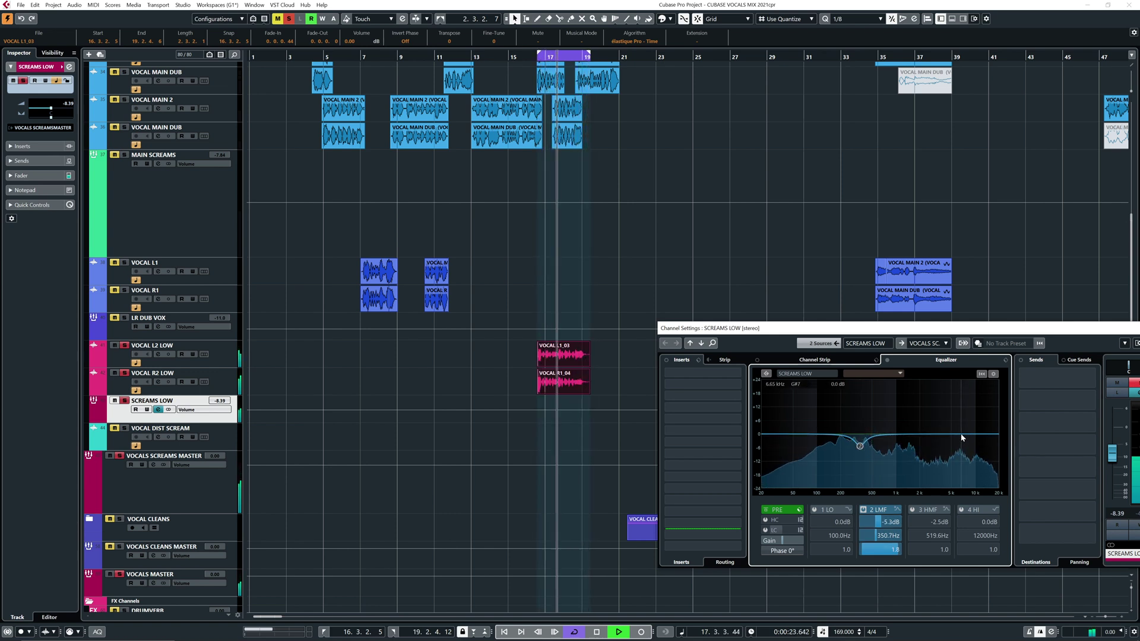
left_click_drag(962, 436, 962, 426)
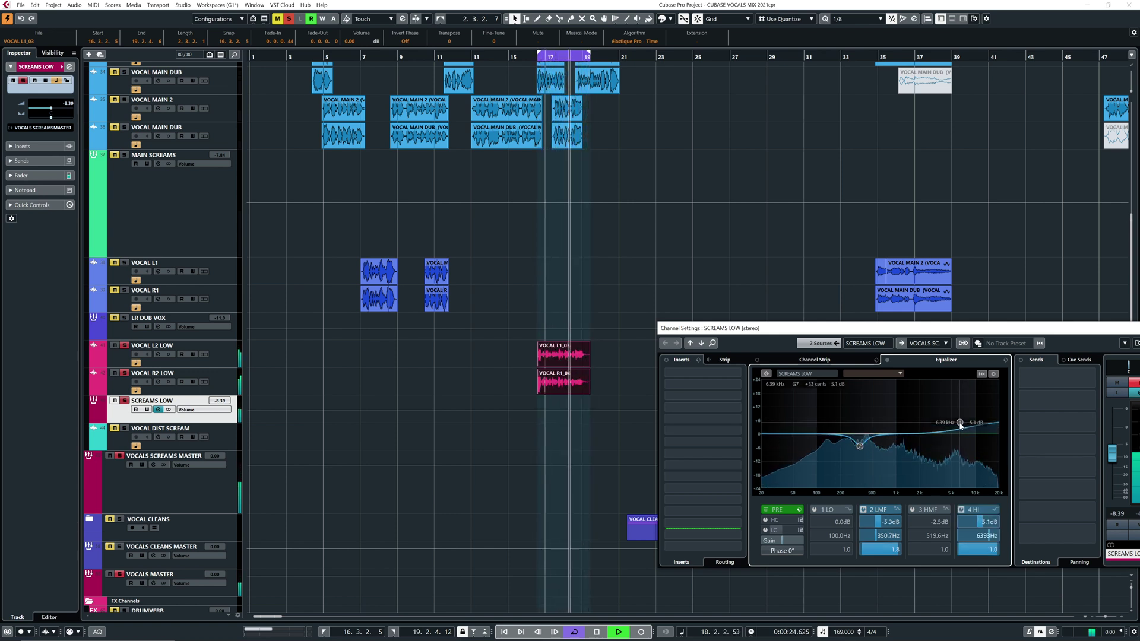
left_click(962, 510)
left_click(912, 510)
left_click_drag(877, 445, 983, 440)
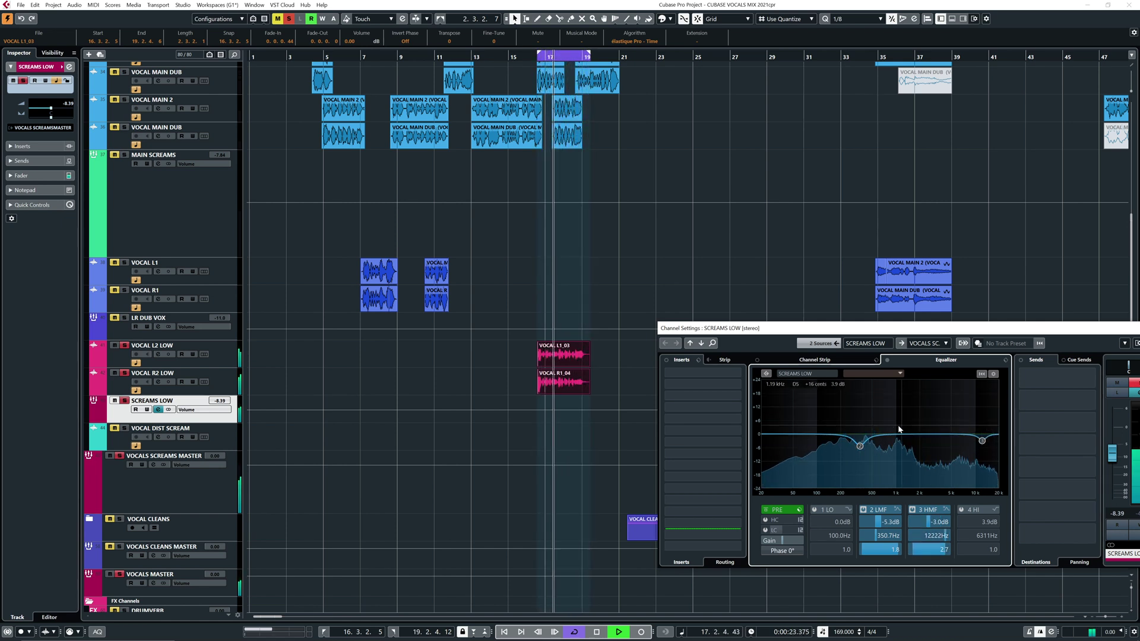
Clear the solo, close the SCREAMS LOW channel settings, play the full mix, and stop with looping turned off
key("space")
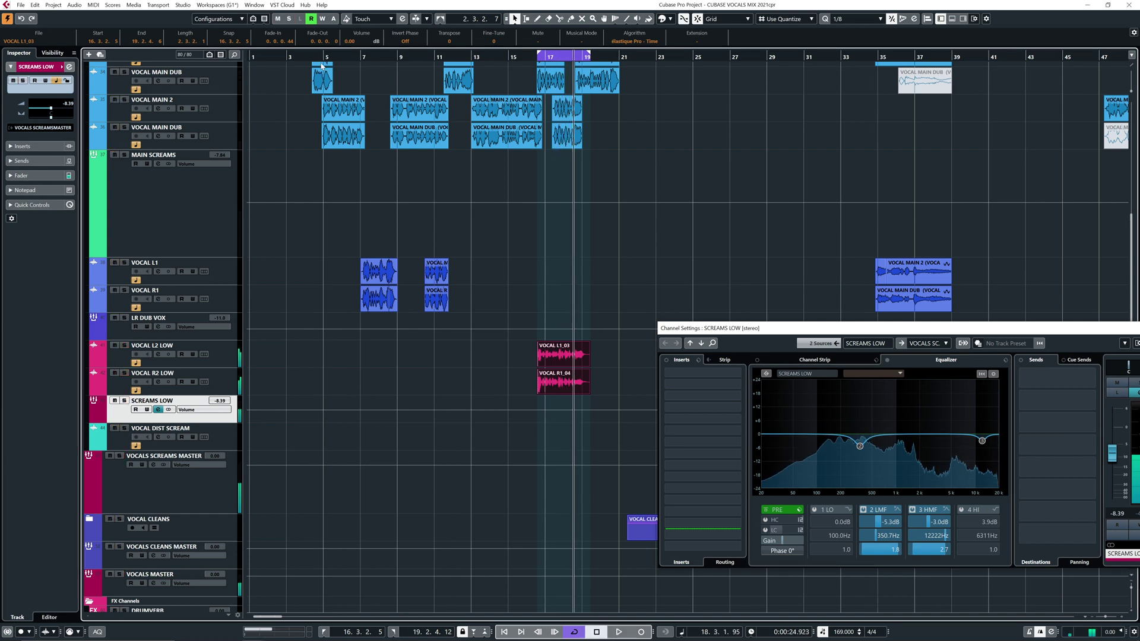
left_click_drag(507, 60, 507, 57)
left_click_drag(1132, 330, 850, 293)
left_click(865, 292)
left_click(682, 273)
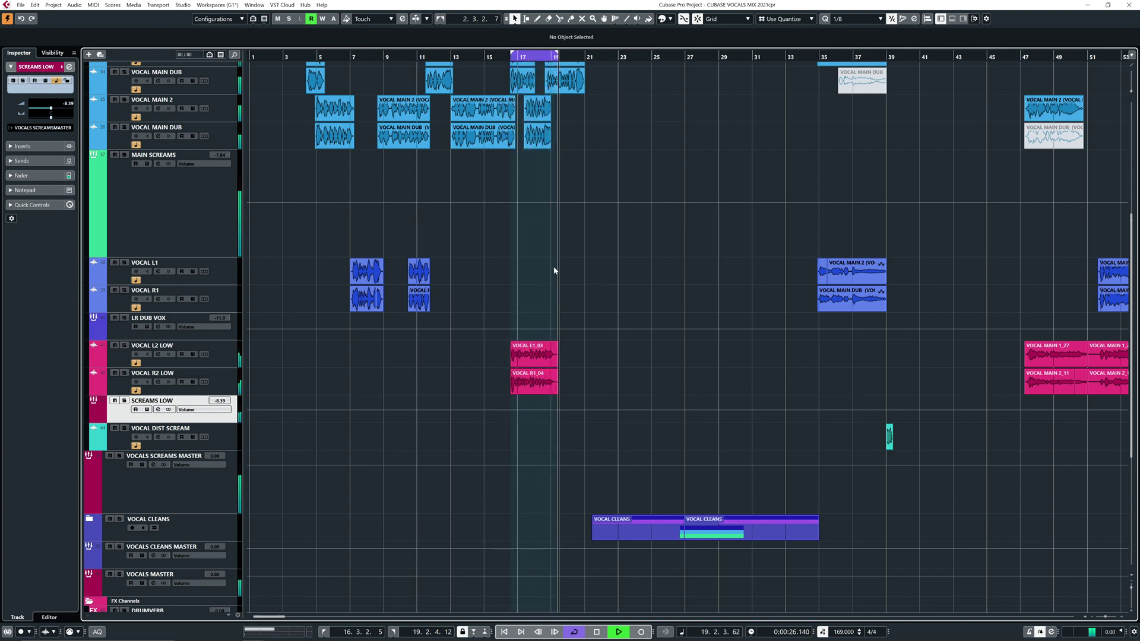
key("space")
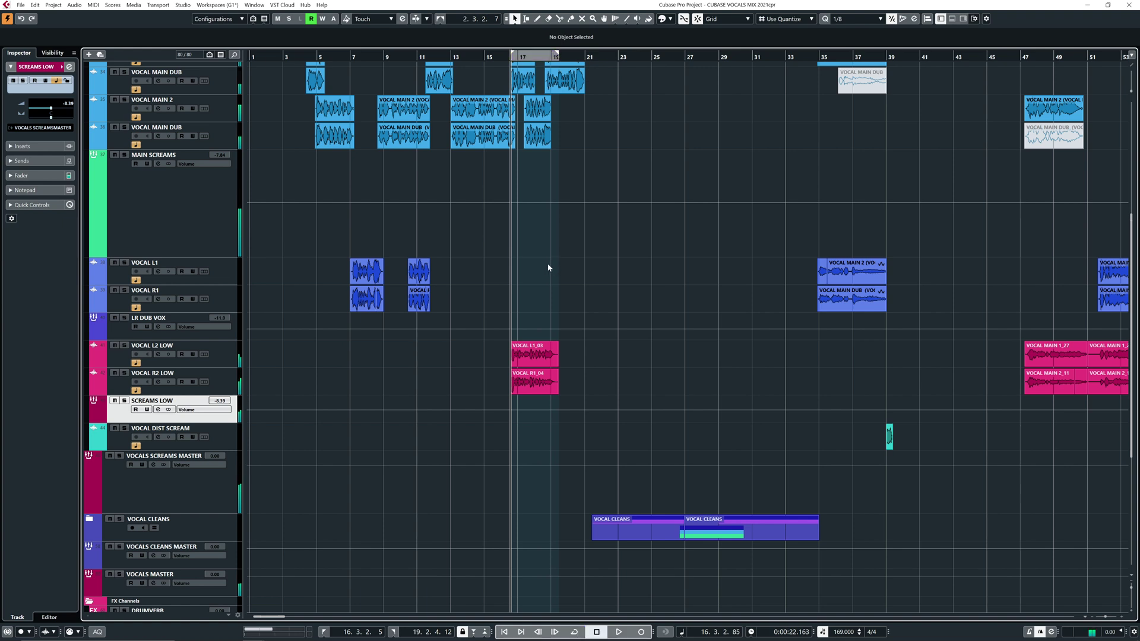
Insert VintageCompressor in MAIN SCREAMS' second insert slot, set its input to 12.7 and output to -12.2, and compare it against bypass during soloed playback
scroll(547, 270, "up", 2)
left_click(310, 57)
left_click(202, 251)
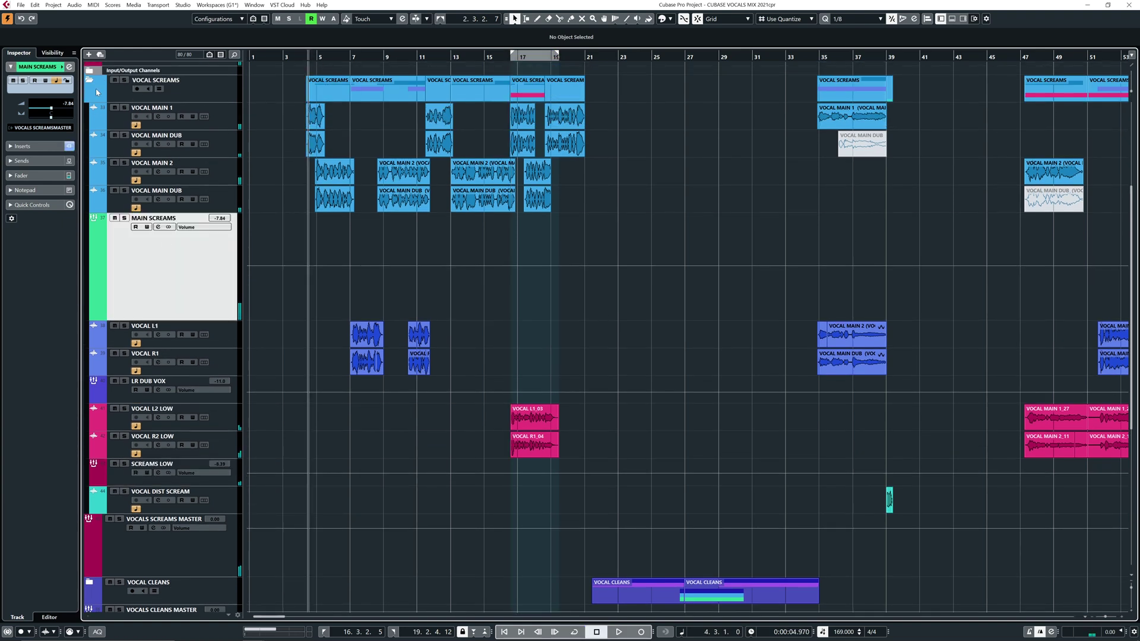
left_click(69, 67)
left_click(419, 354)
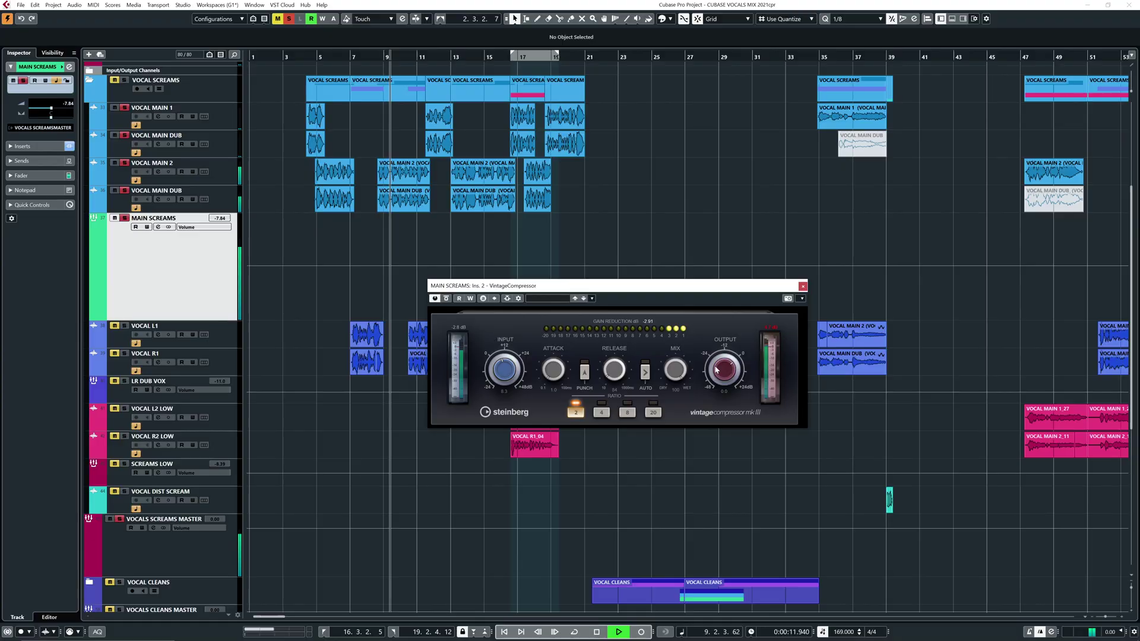
left_click_drag(717, 369, 681, 382)
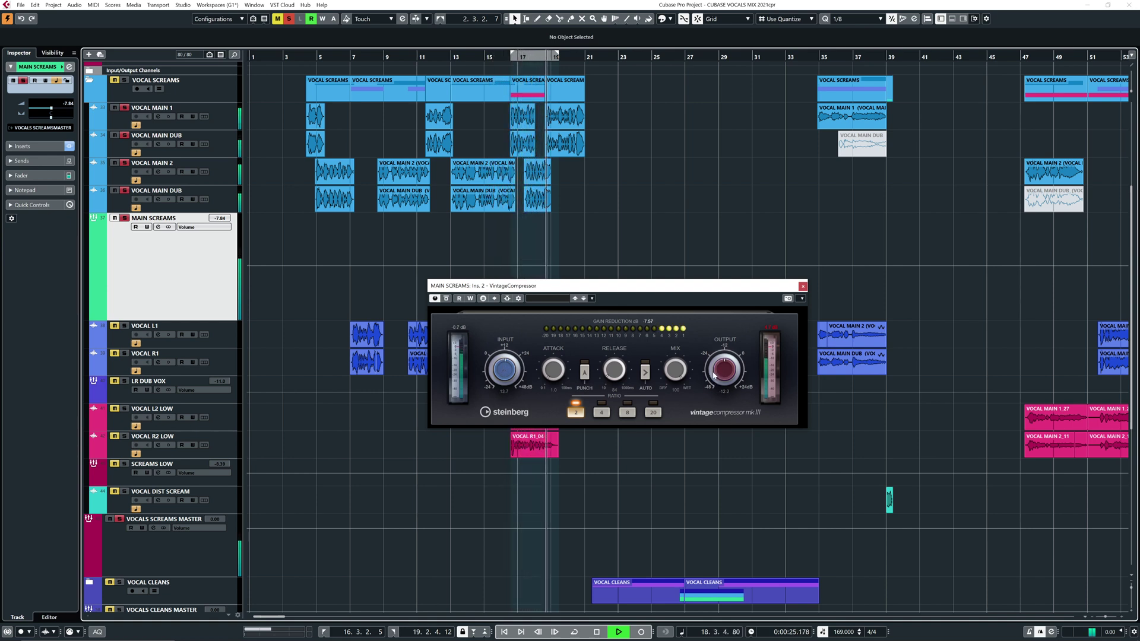
left_click(446, 299)
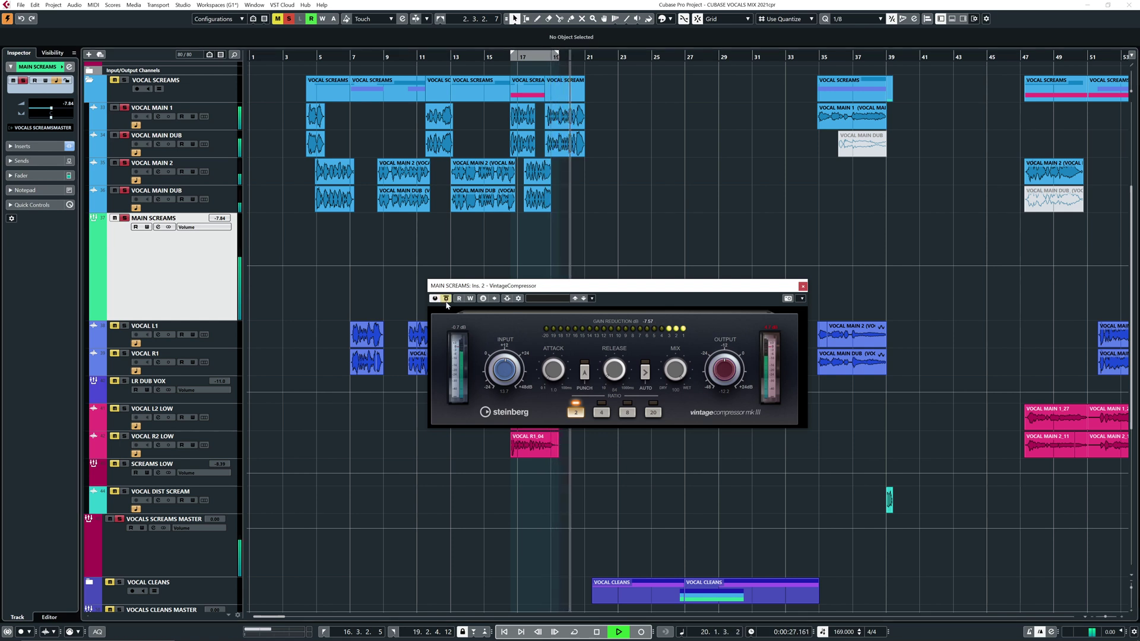
Copy the MAIN SCREAMS VintageCompressor to LR DUB VOX's second insert slot and SCREAMS LOW's first, and return to the project window
key("F3")
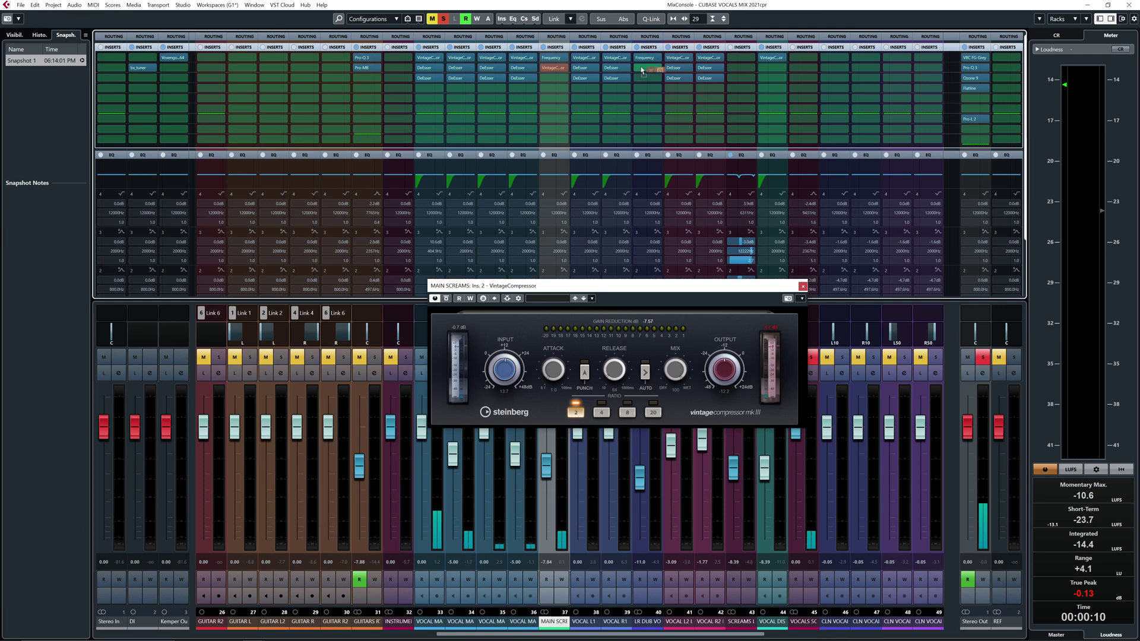
left_click_drag(642, 70, 643, 70)
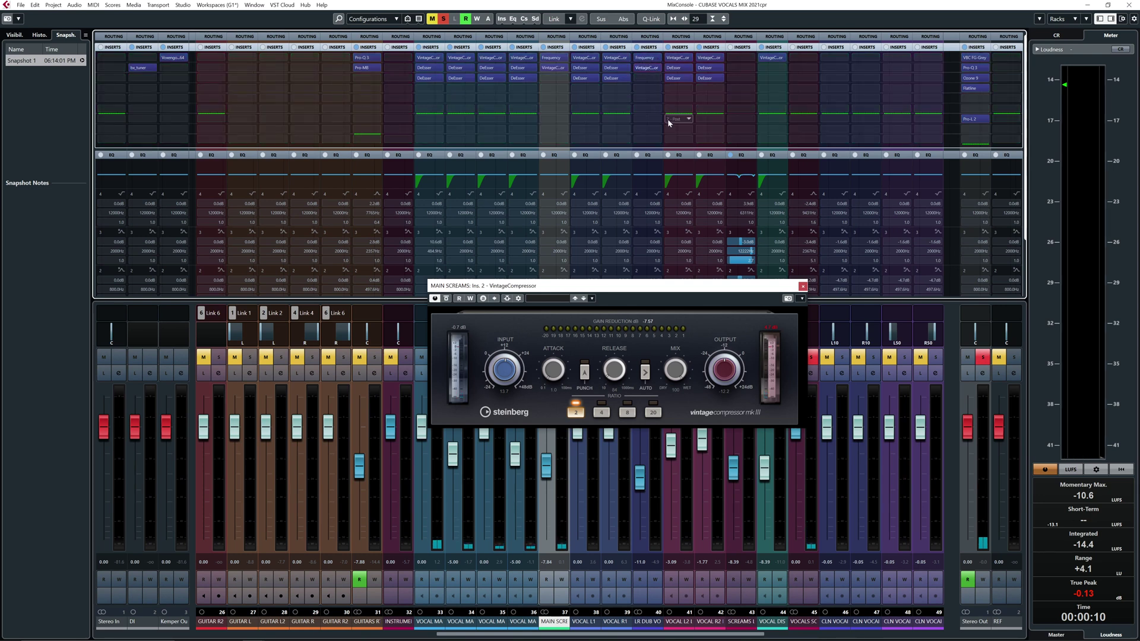
left_click_drag(648, 70, 741, 60)
key("F3")
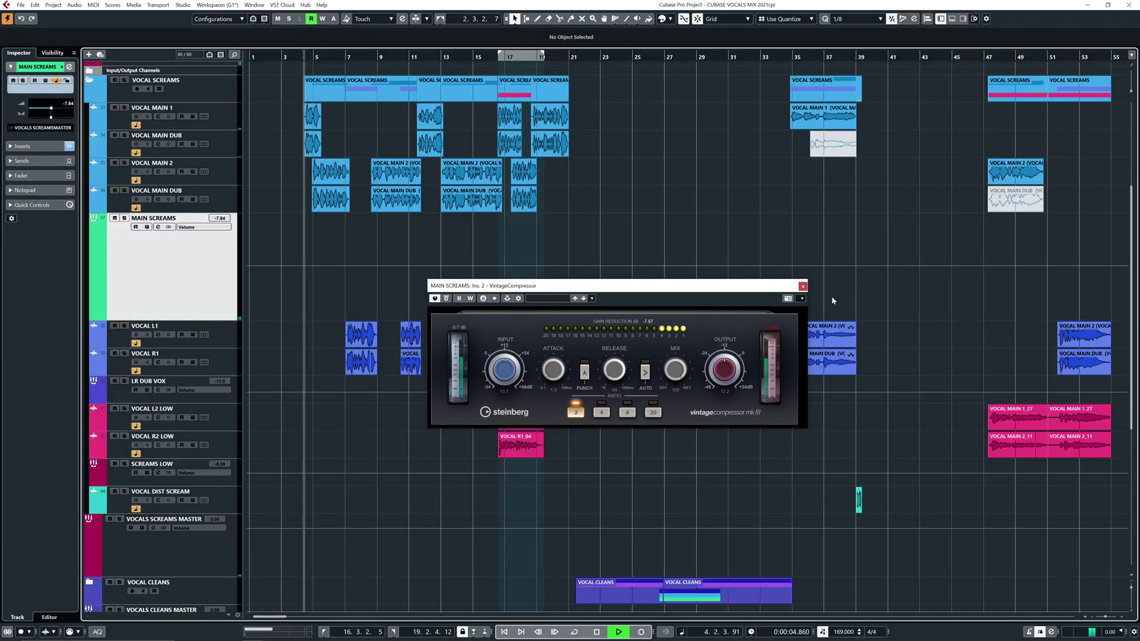
Close the VintageCompressor window and raise the MAIN SCREAMS group's volume to -6.54 dB during playback
left_click(803, 286)
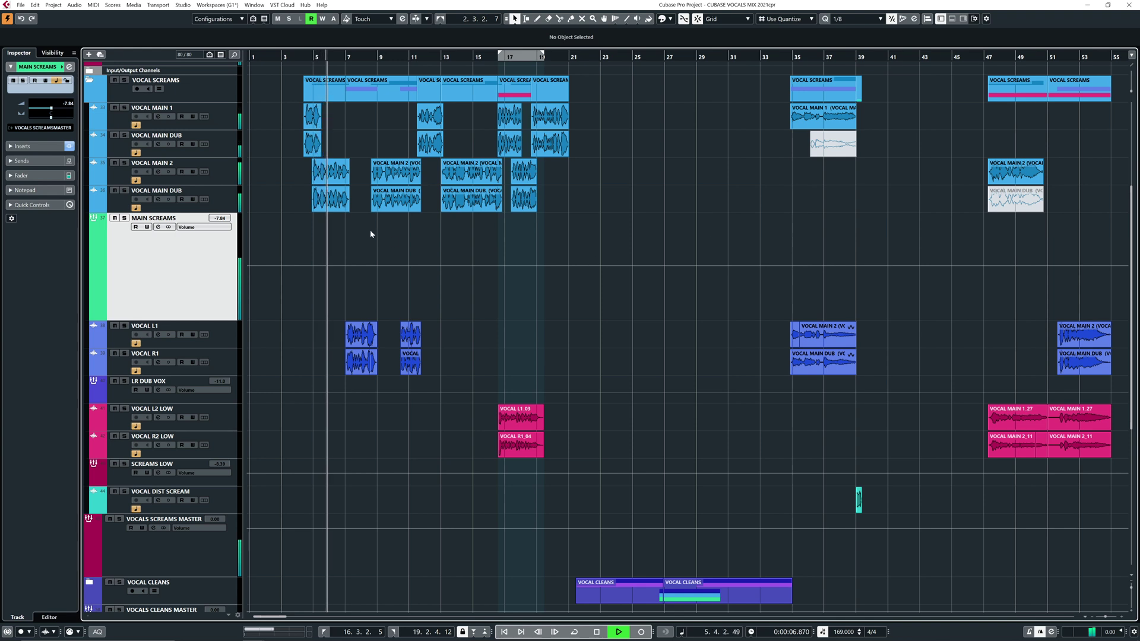
scroll(226, 218, "up", 3)
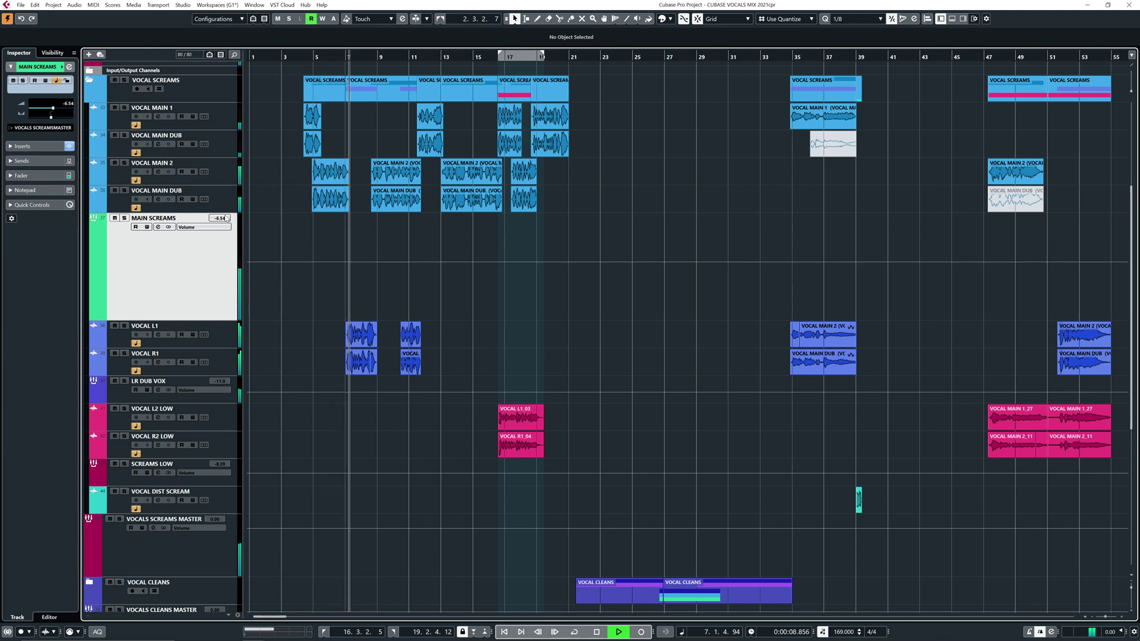
Raise the LR DUB VOX group's volume during playback to balance it against MAIN SCREAMS, and stop
scroll(224, 383, "up", 6)
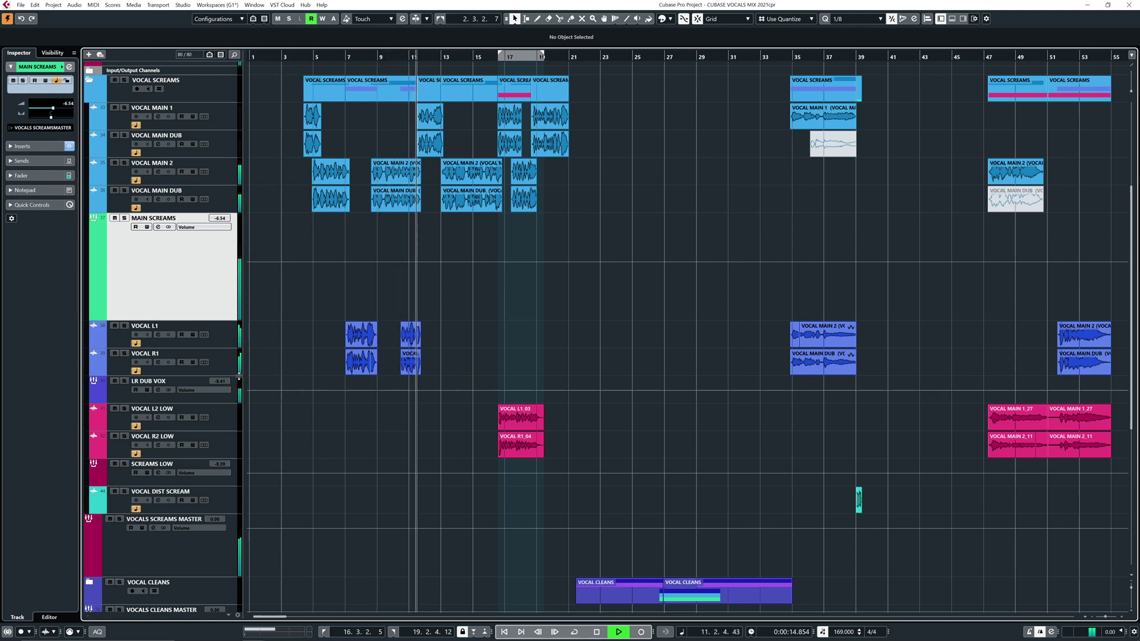
scroll(226, 381, "down", 1)
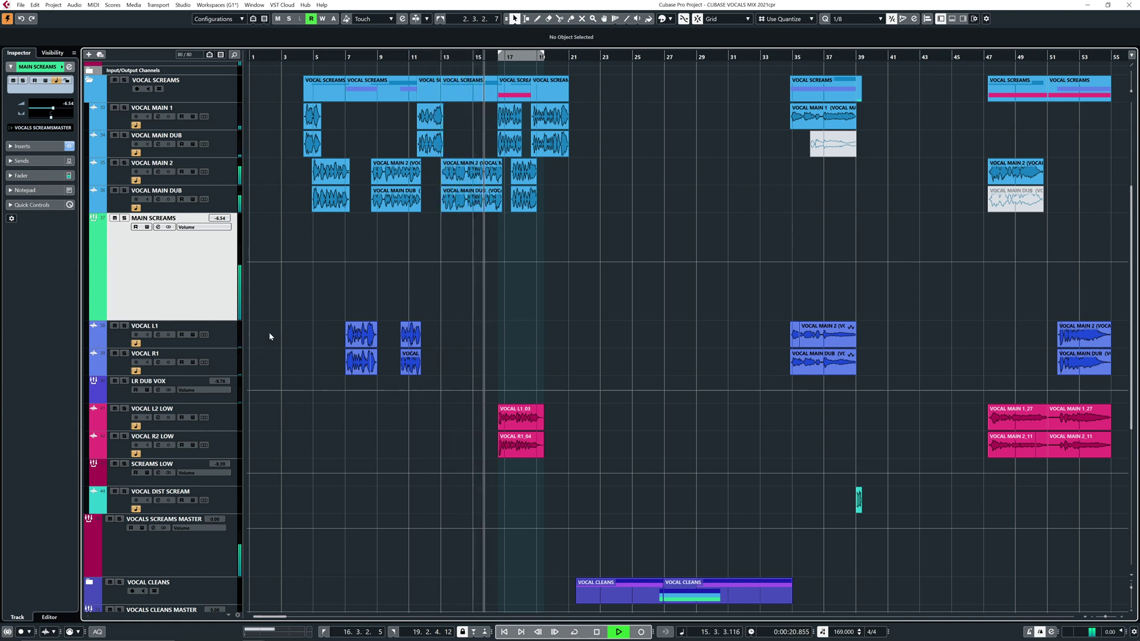
key("space")
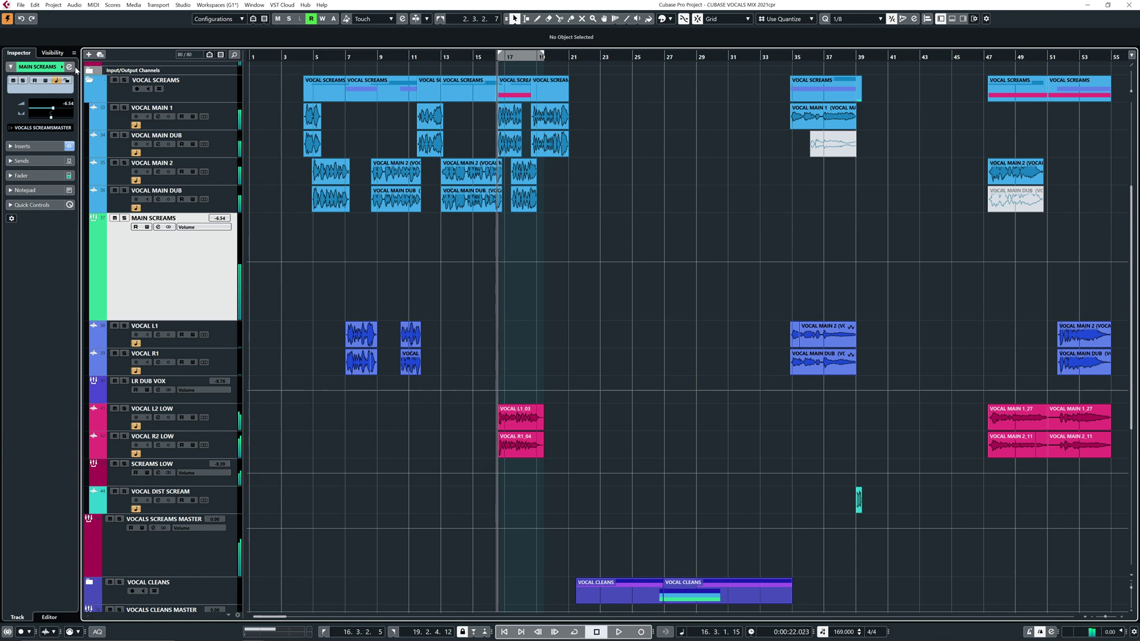
Enable the high-cut filter on the MAIN SCREAMS channel and adjust its frequency during playback from bar 5
left_click(70, 67)
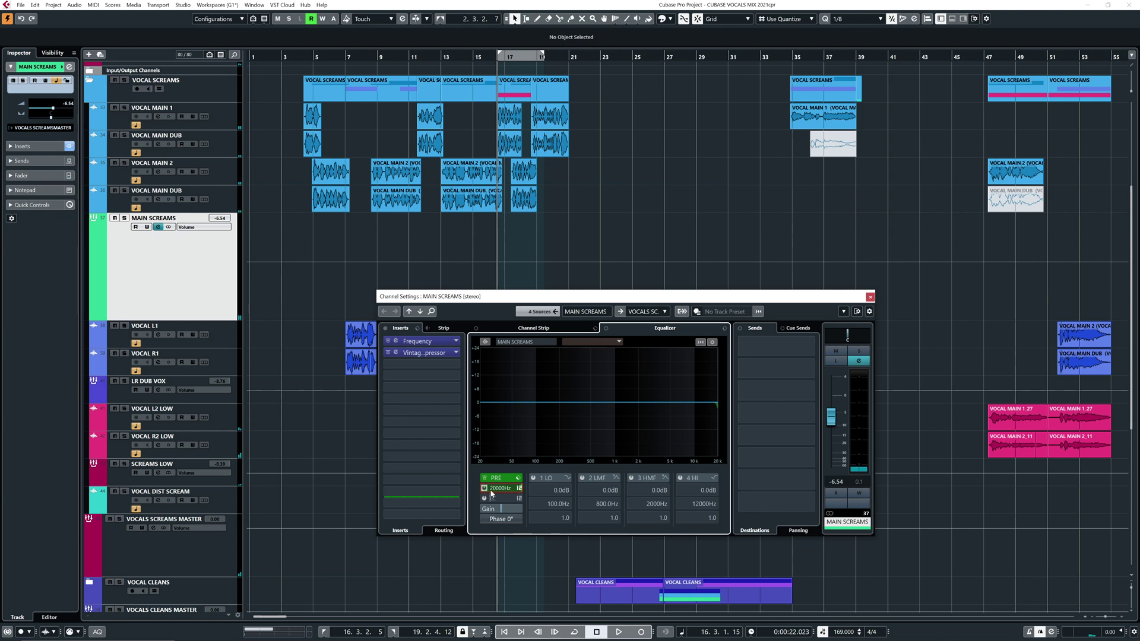
left_click(315, 58)
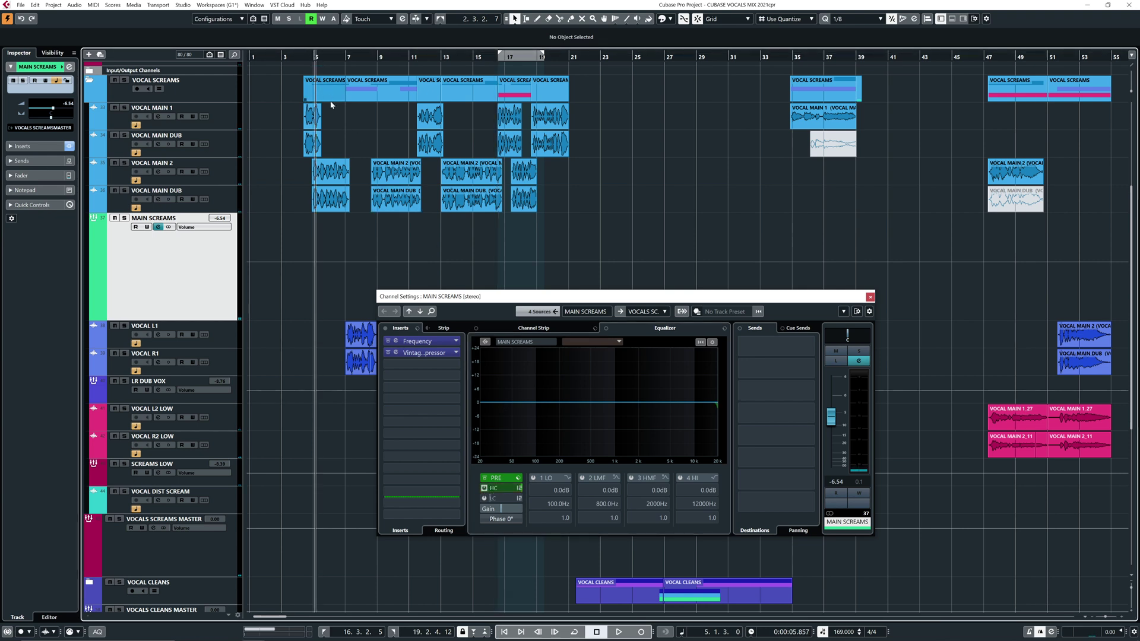
key("space")
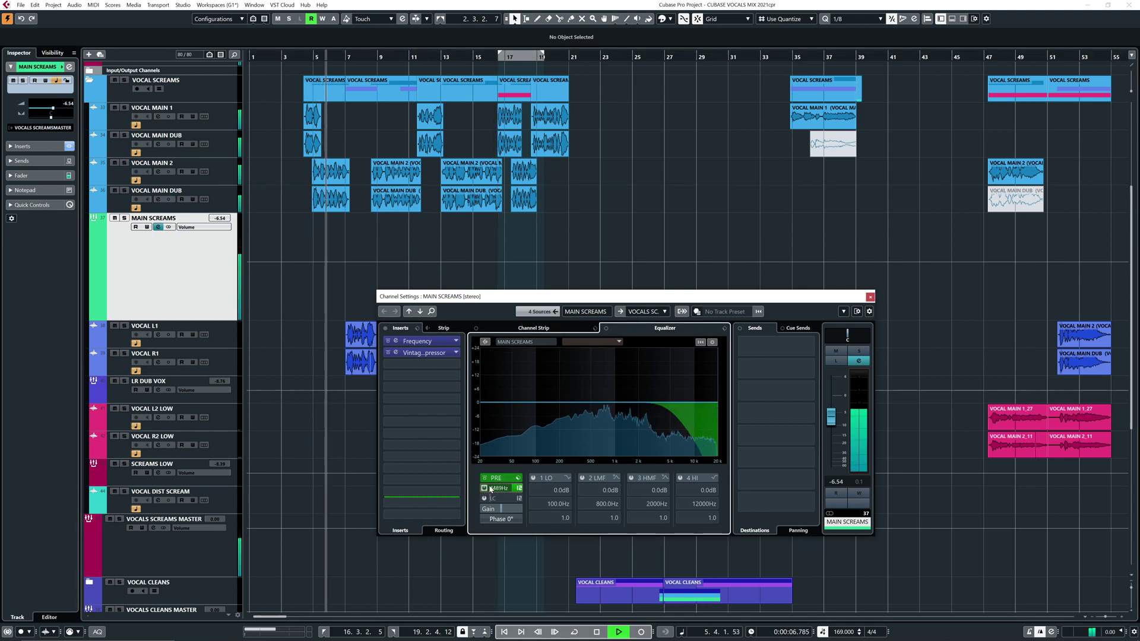
scroll(488, 489, "up", 3)
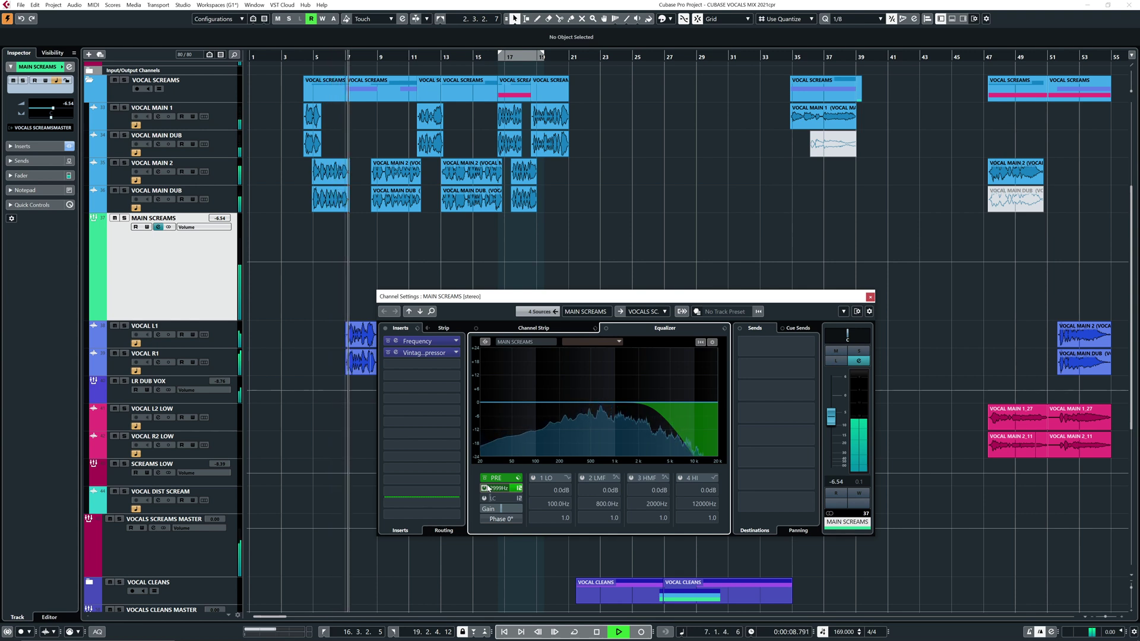
scroll(490, 488, "up", 4)
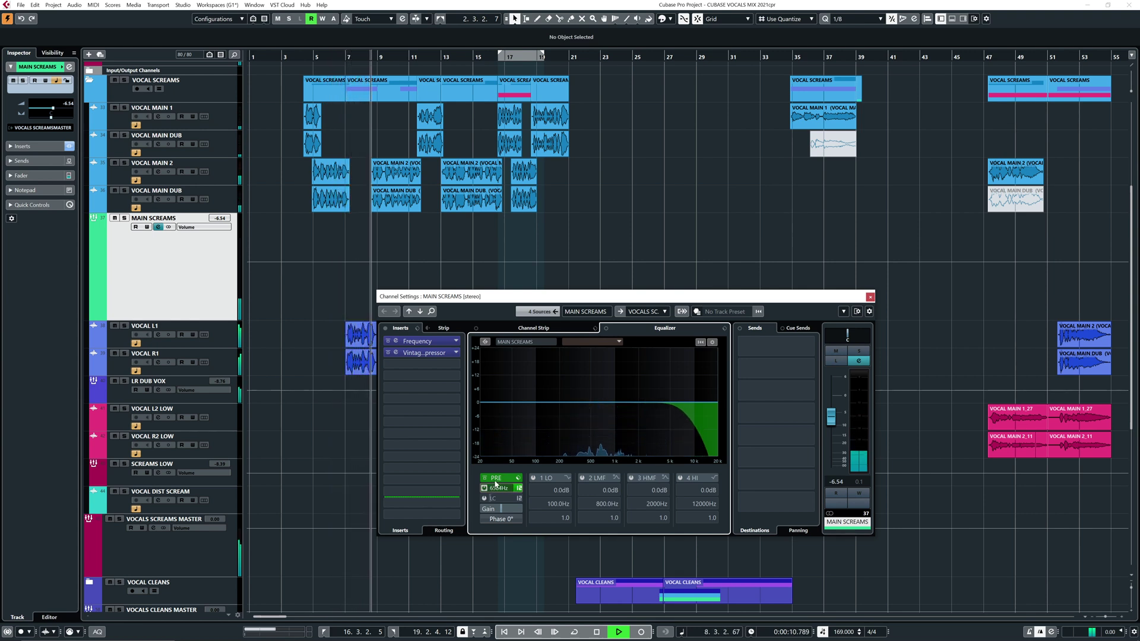
scroll(499, 484, "up", 2)
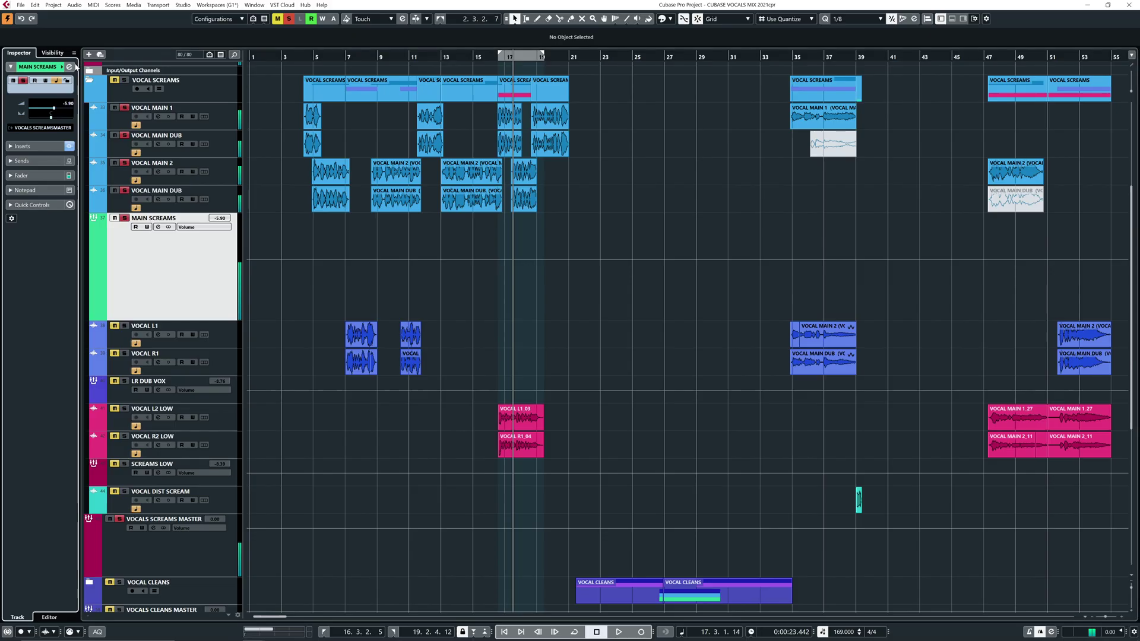
Boost MAIN SCREAMS' high-mid EQ band by about 3.9 dB near 6.6 kHz with a Q of 0.3 during playback
left_click(69, 67)
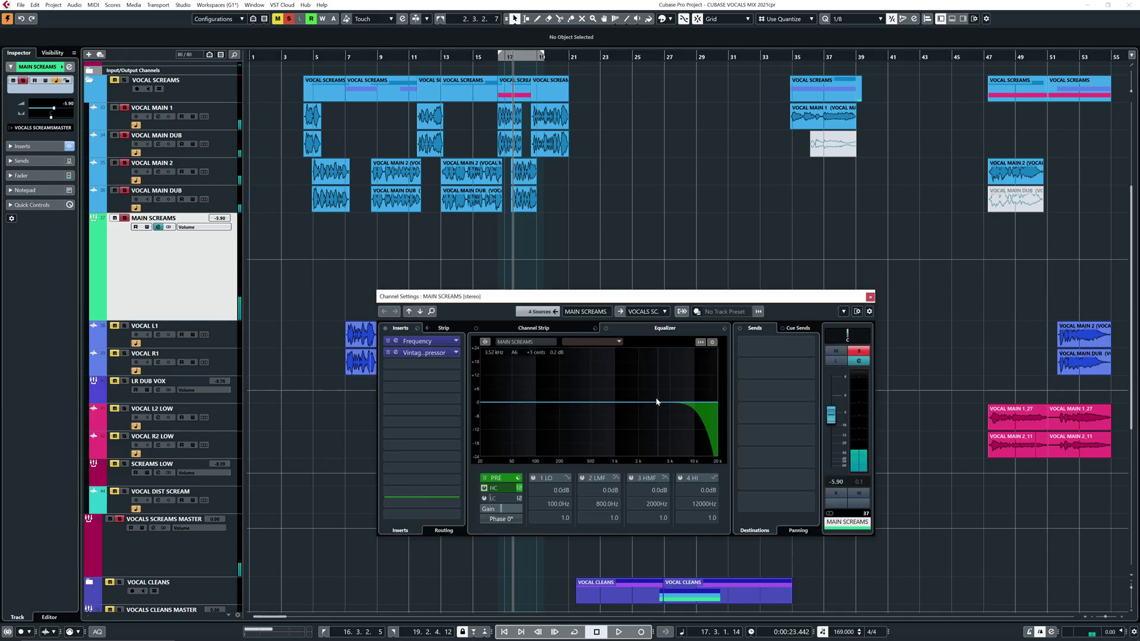
left_click(375, 57)
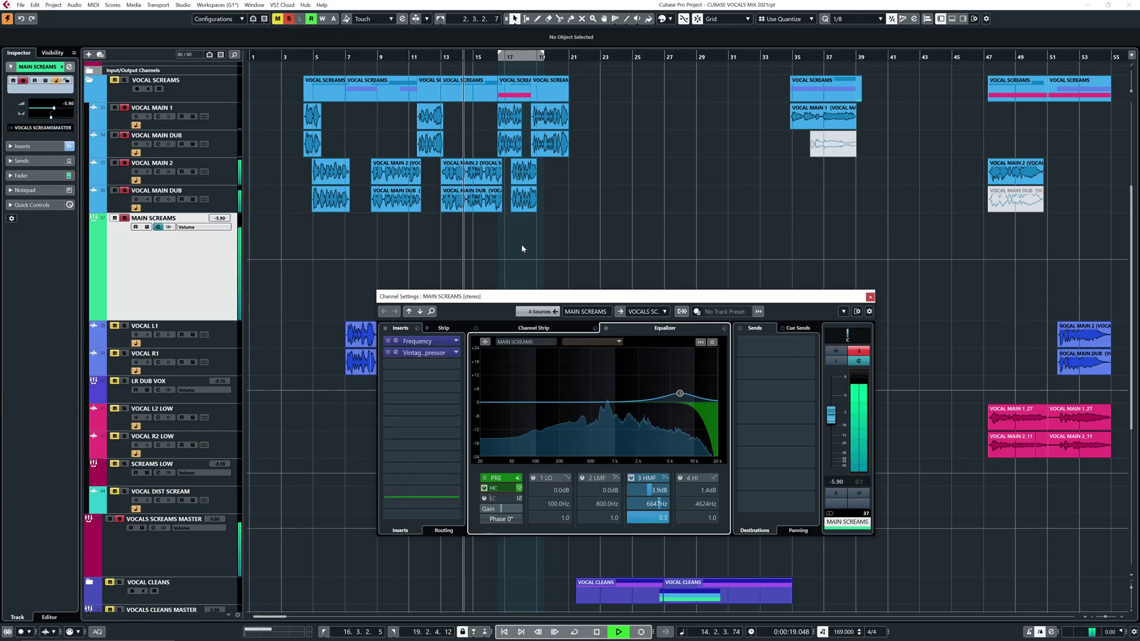
left_click_drag(678, 359, 682, 395)
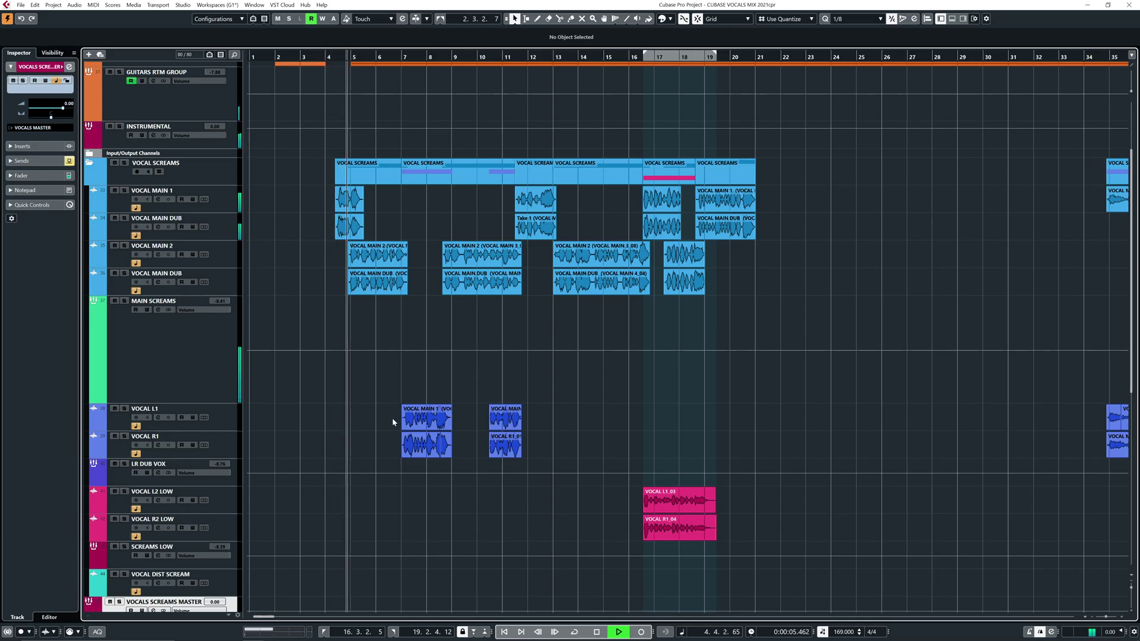
Fine-tune the MAIN SCREAMS and LR DUB VOX group volumes against the full mix during playback
scroll(387, 408, "down", 1)
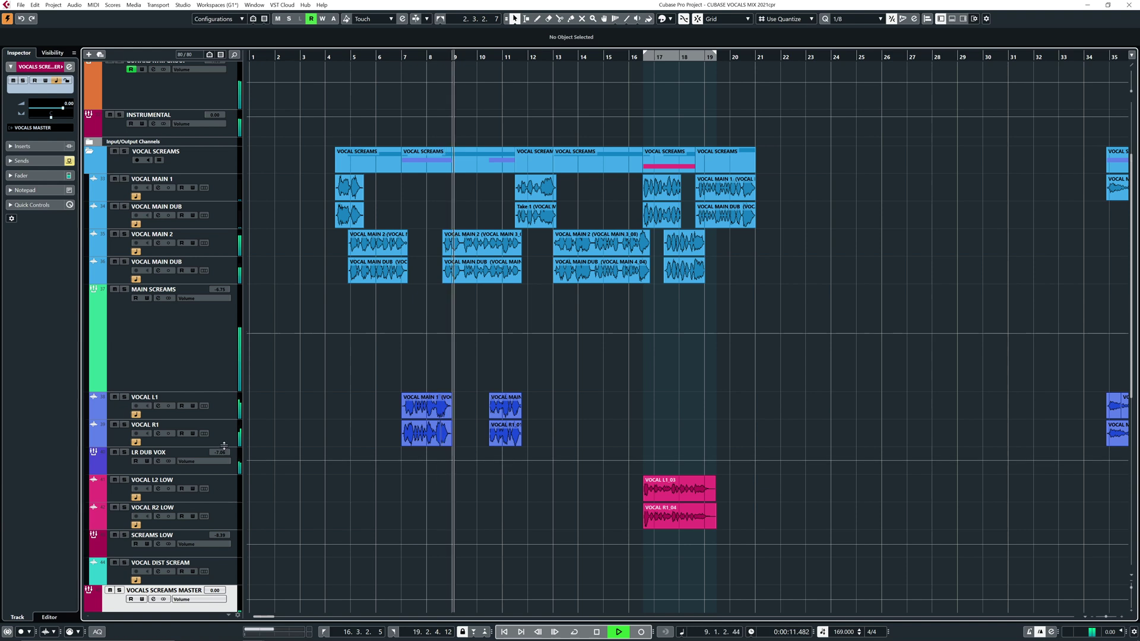
scroll(301, 384, "down", 3)
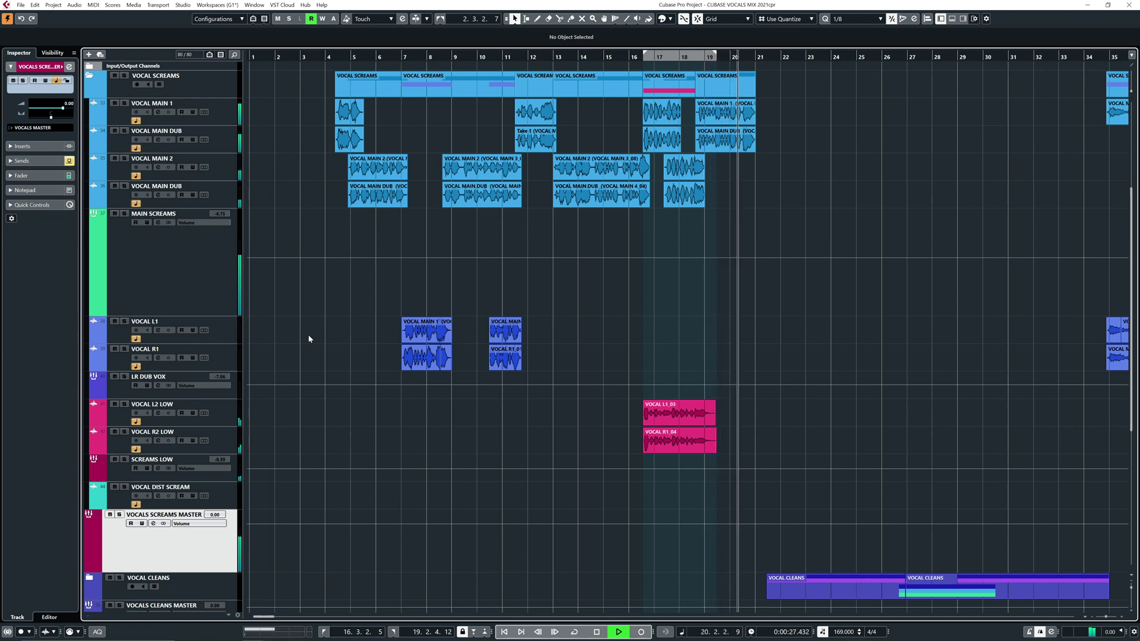
key("space")
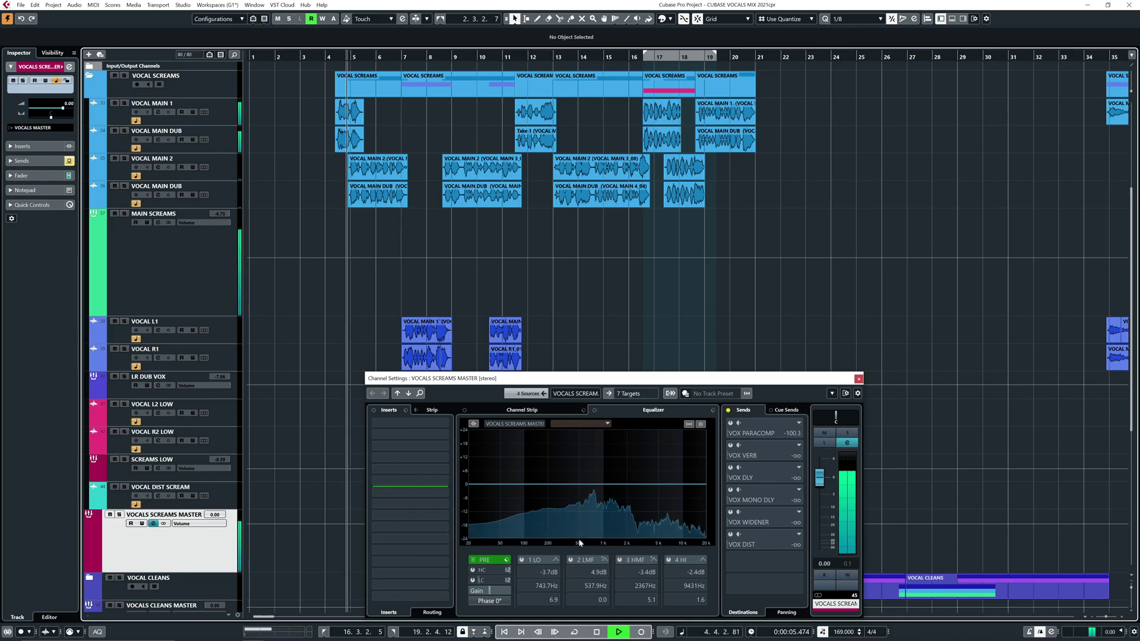
Boost VOCALS SCREAMS MASTER's low-mid EQ band to 4.1 dB at 364.6 Hz, lower its volume to -1.77 during playback, and stop
left_click(562, 477)
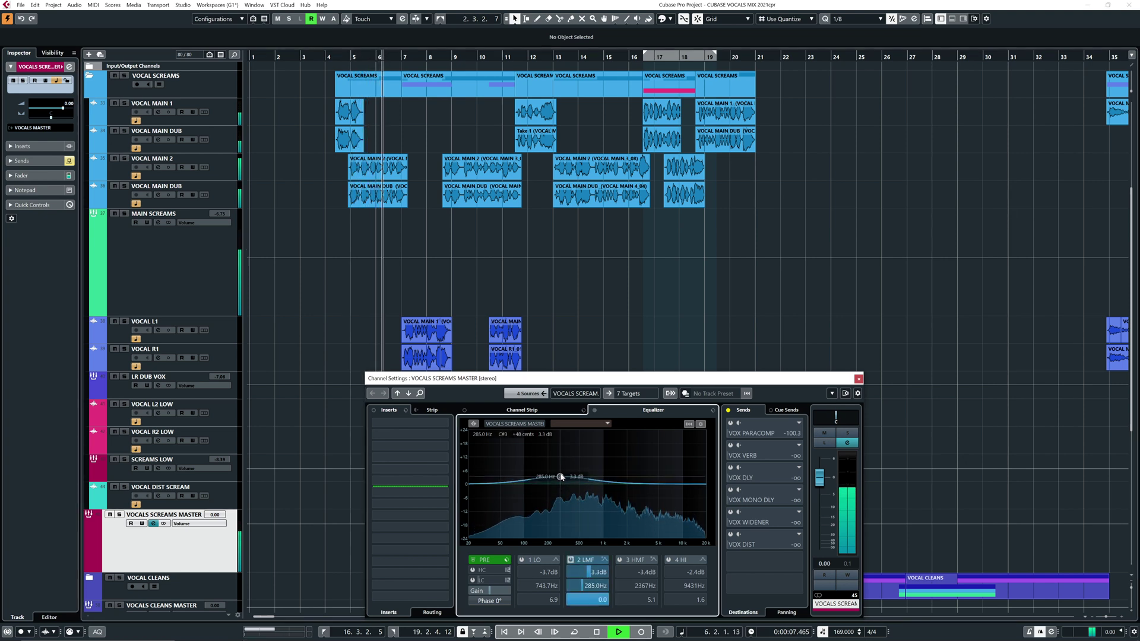
mouse_move(561, 477)
left_mouse_down()
mouse_move(560, 463)
mouse_move(564, 475)
left_mouse_up()
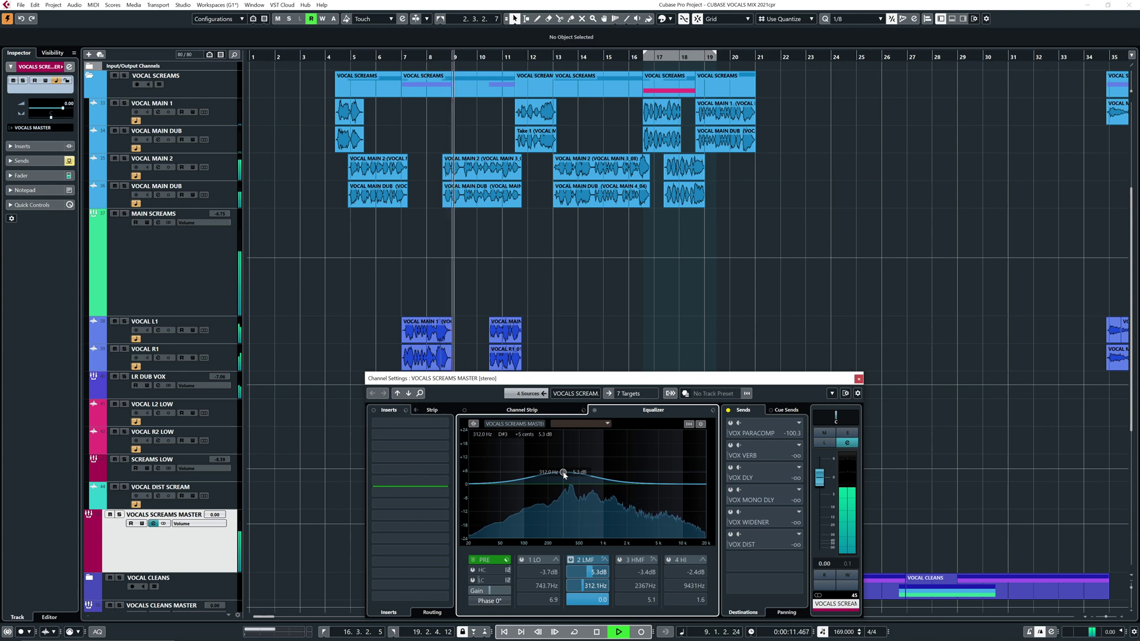
mouse_move(564, 475)
left_mouse_down()
mouse_move(585, 473)
mouse_move(571, 474)
left_mouse_up()
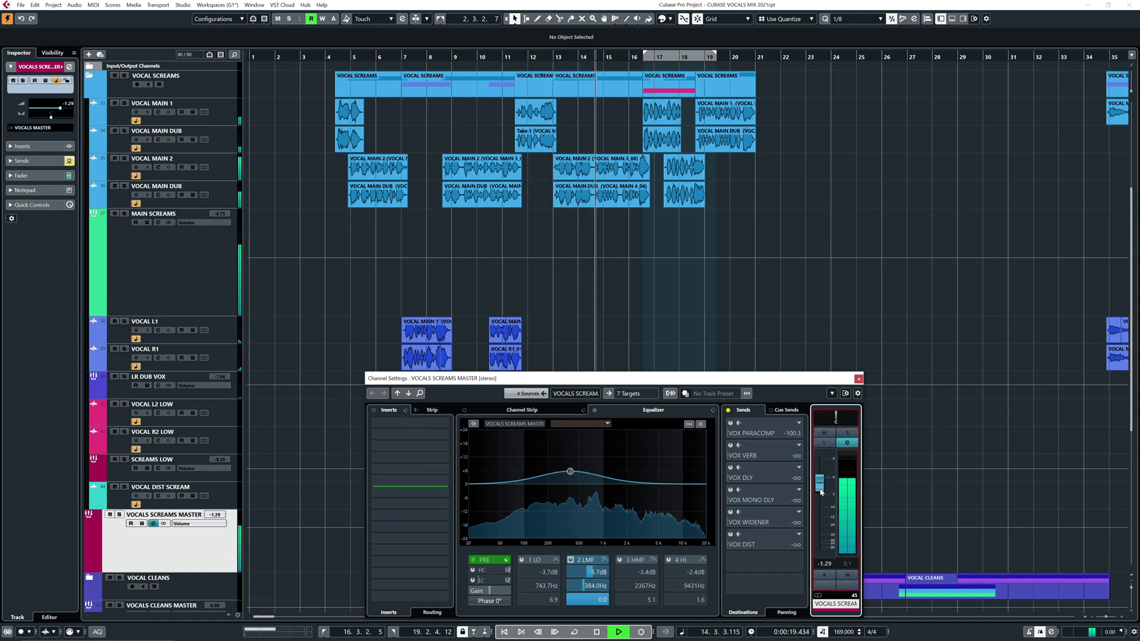
left_click(570, 560)
left_click(820, 482, "ctrl")
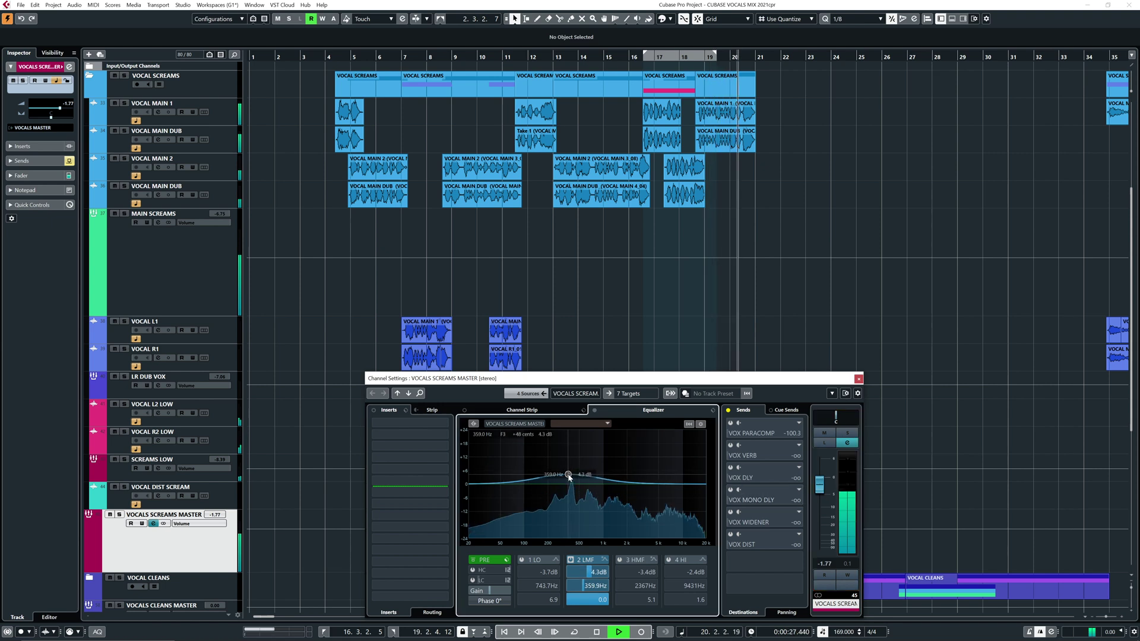
key("space")
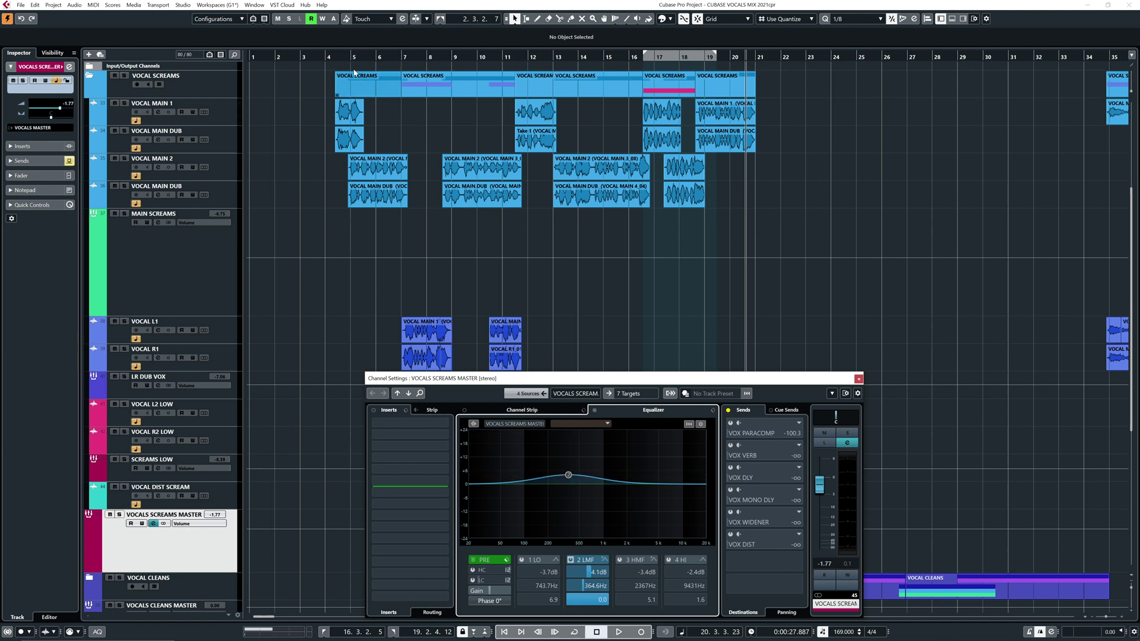
Play from bar 4, set VOCALS SCREAMS MASTER's volume to -2.02, and shape its EQ with 3.5 dB at 277.7 Hz and 1.0 dB at 679.2 Hz
left_click(337, 57)
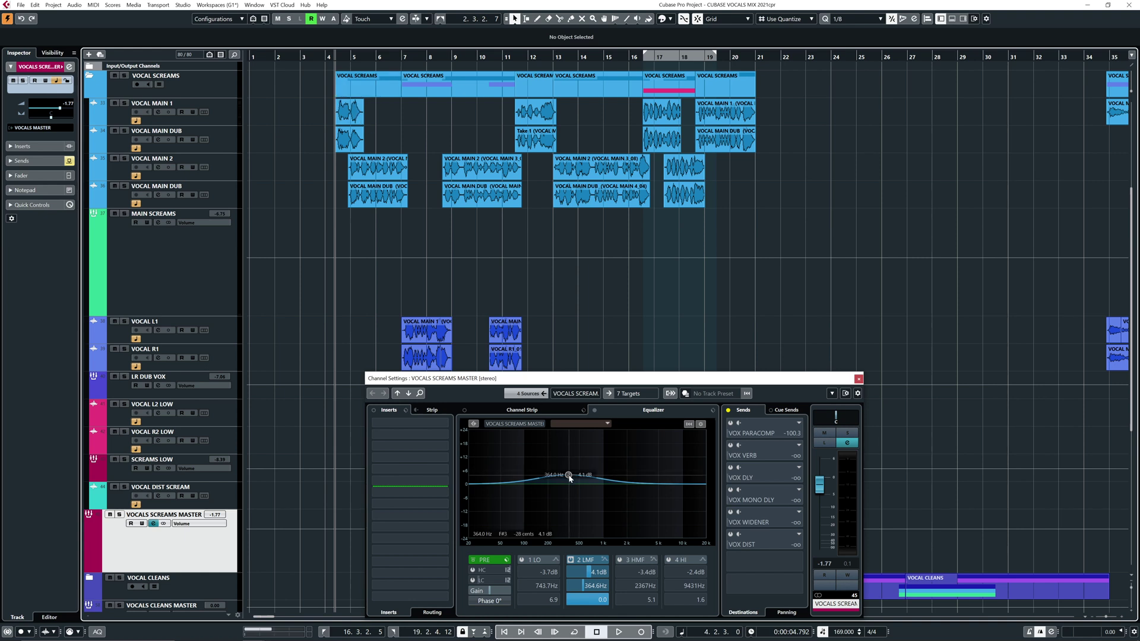
key("space")
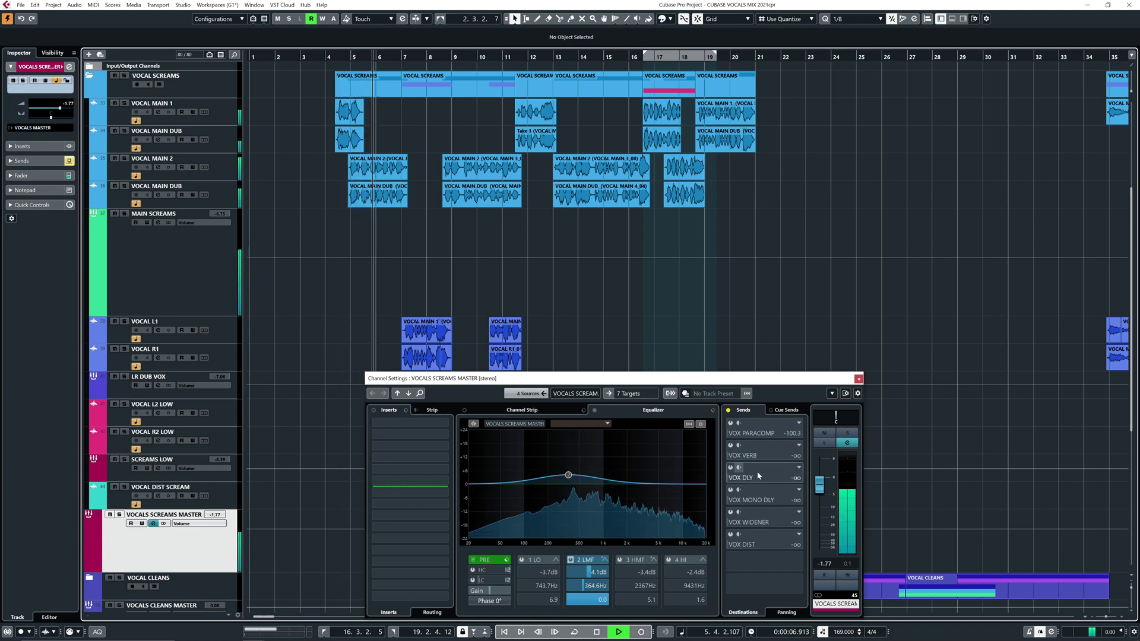
left_click_drag(824, 493, 820, 497)
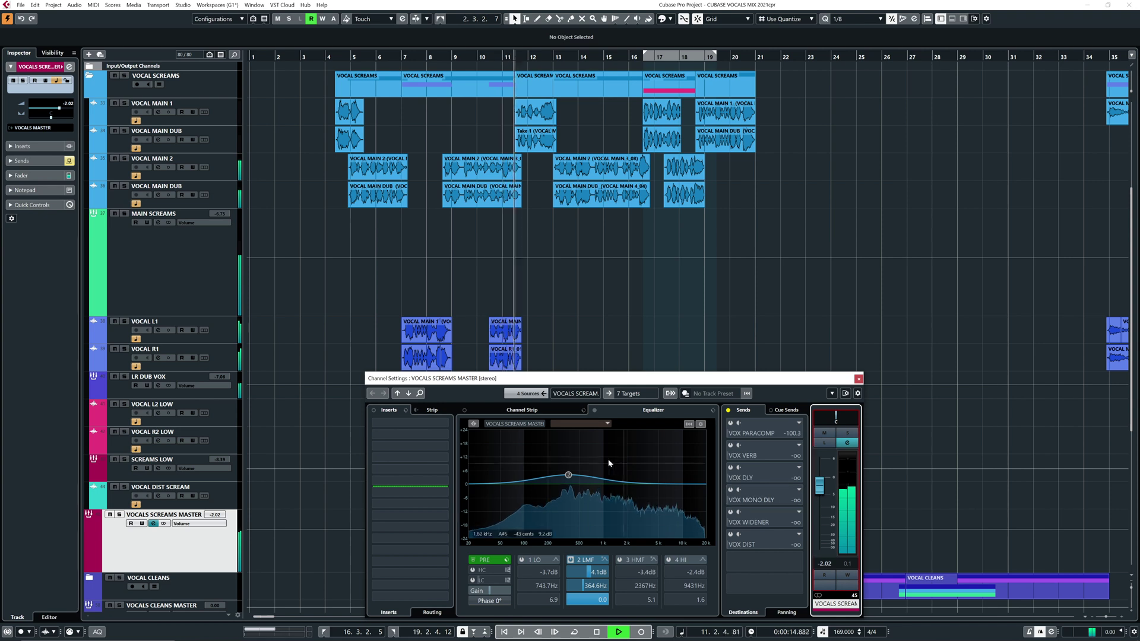
left_click_drag(568, 476, 591, 483)
left_click(332, 56)
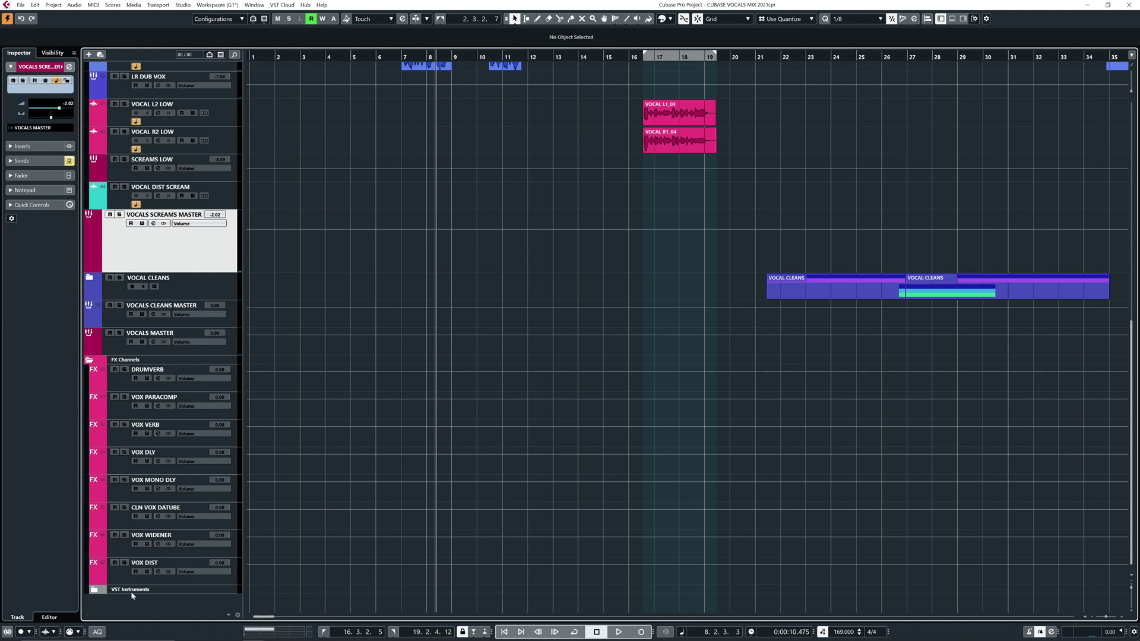
Open the VOX DIST effect channel's settings and examine its Distortion insert
left_click(118, 574)
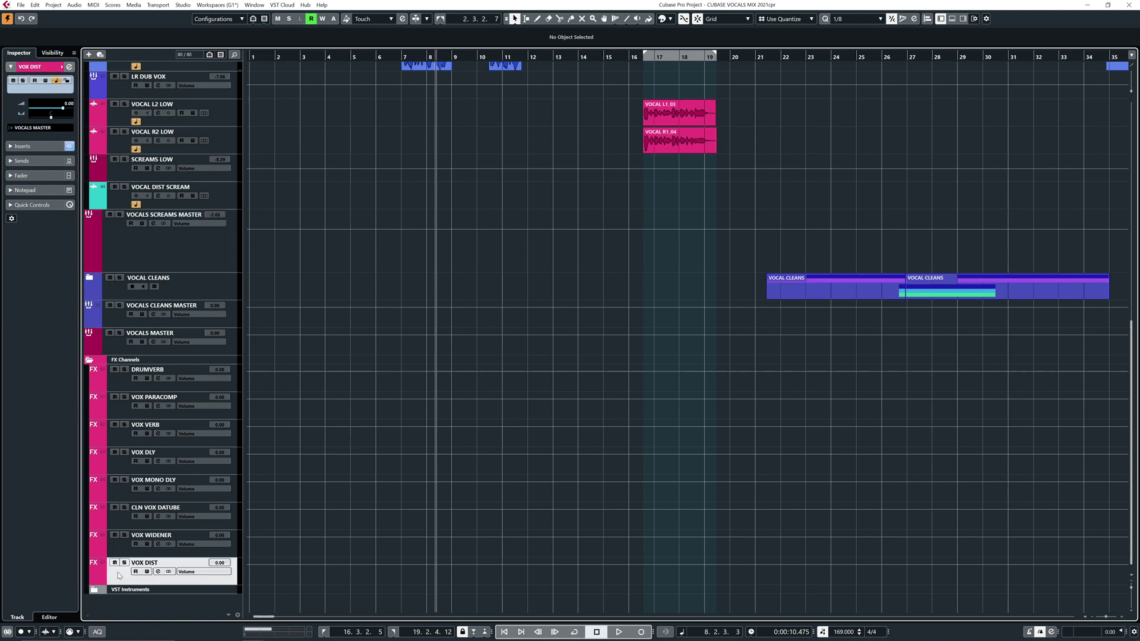
left_click(69, 67)
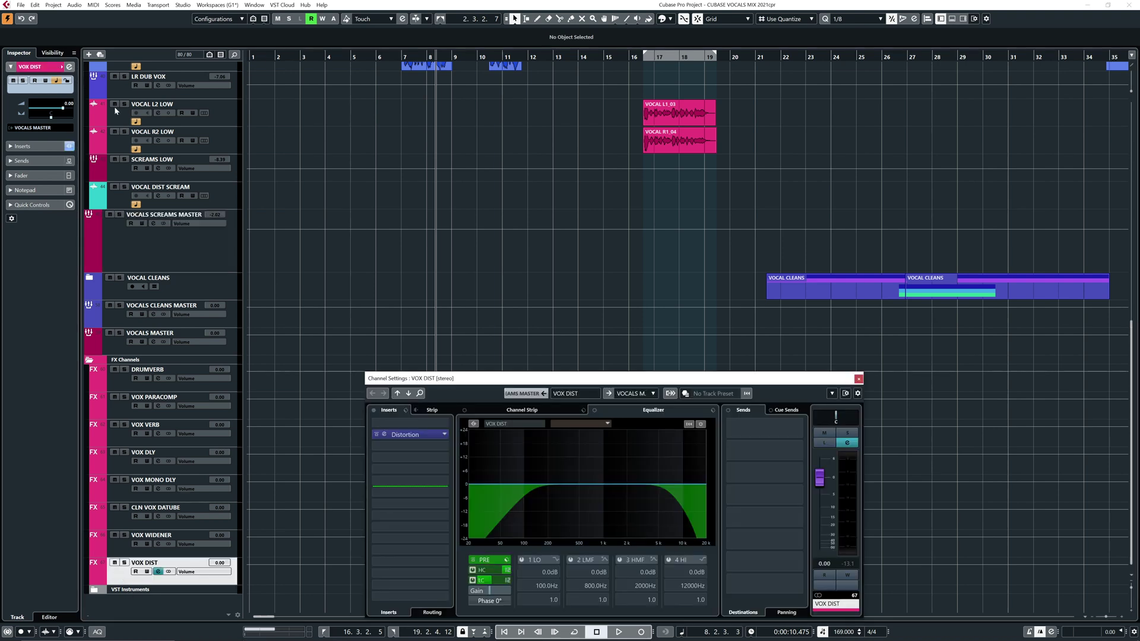
left_click(384, 434)
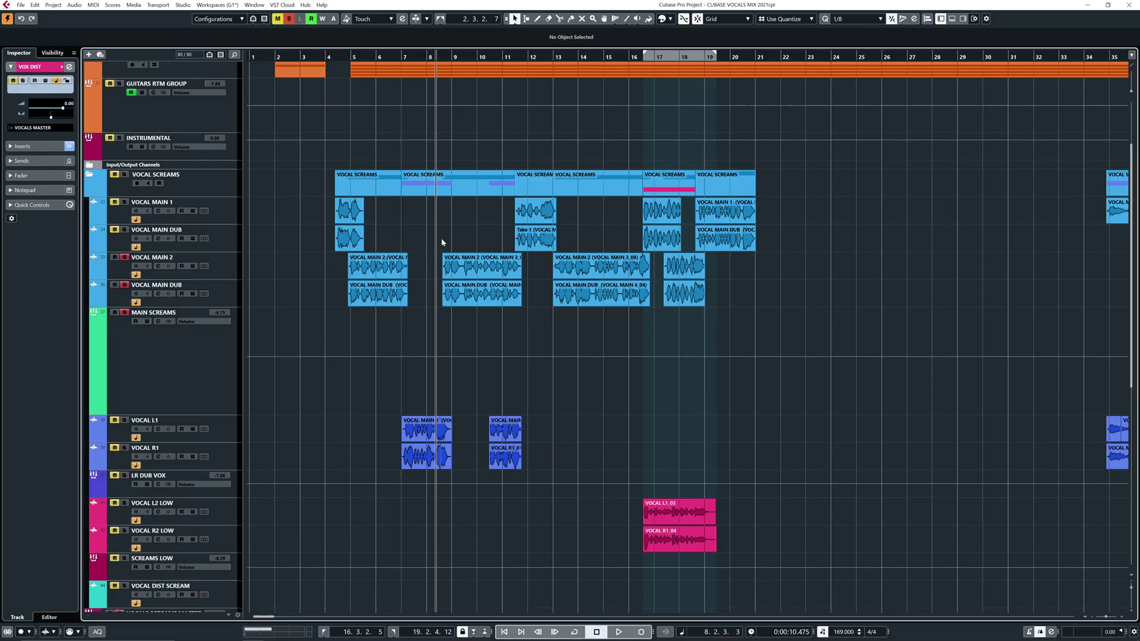
Select the VOCAL MAIN 2 clip and its dub around bars 8 to 11, loop that range, and play it soloed
left_click_drag(441, 242, 456, 314)
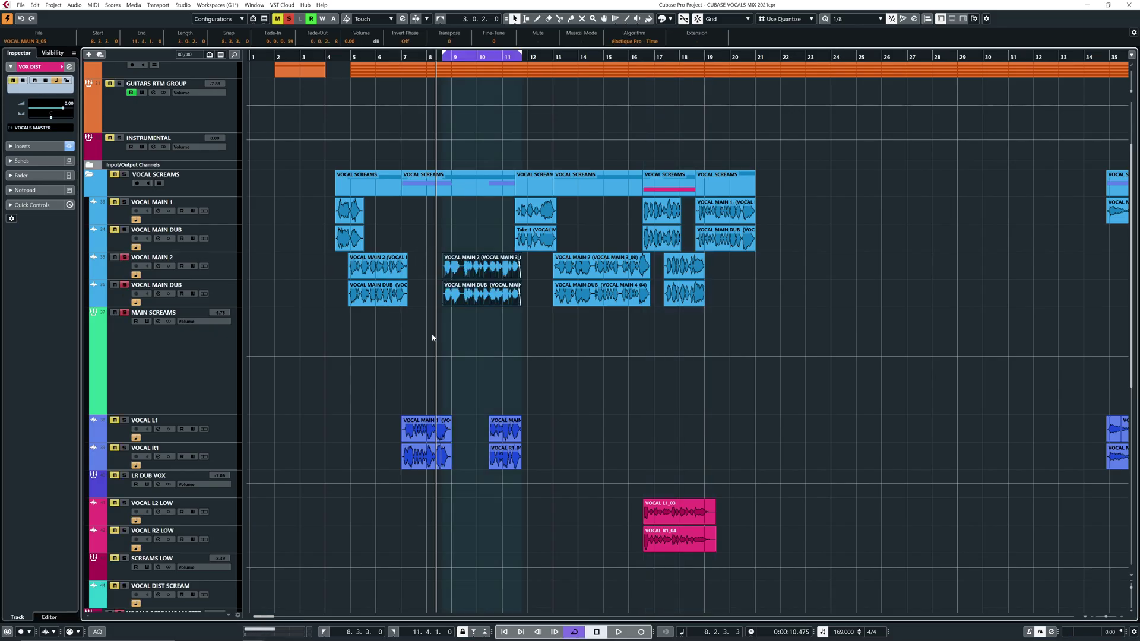
scroll(407, 386, "down", 6)
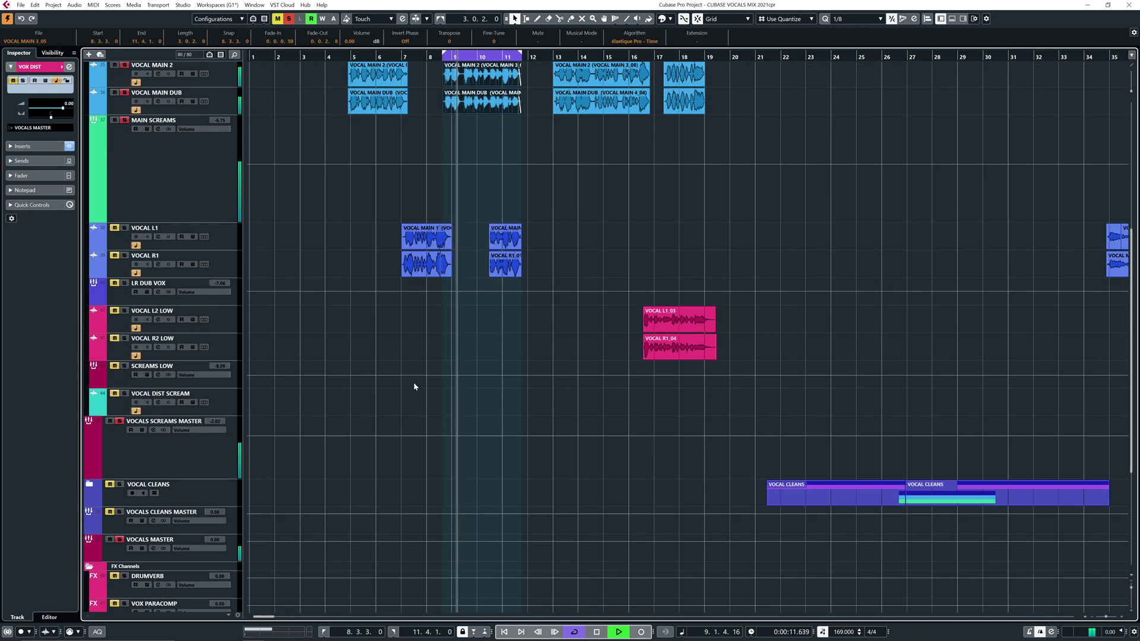
key("space")
Open the VOCALS SCREAMS MASTER channel settings with its sends activated, play the soloed loop, and stop
left_click(254, 420)
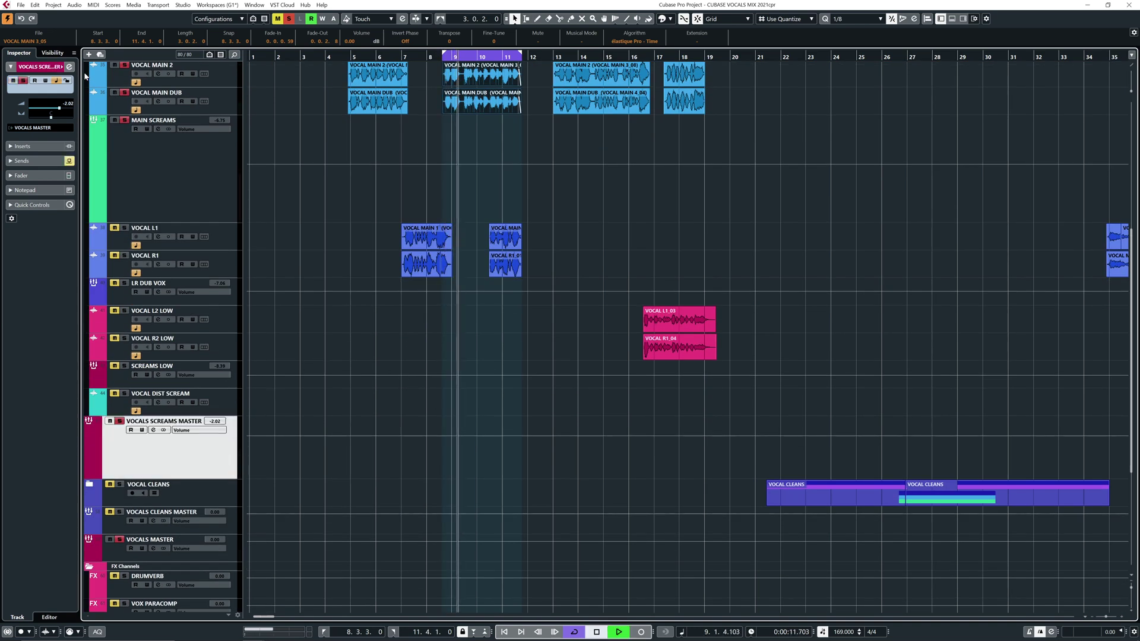
left_click(70, 67)
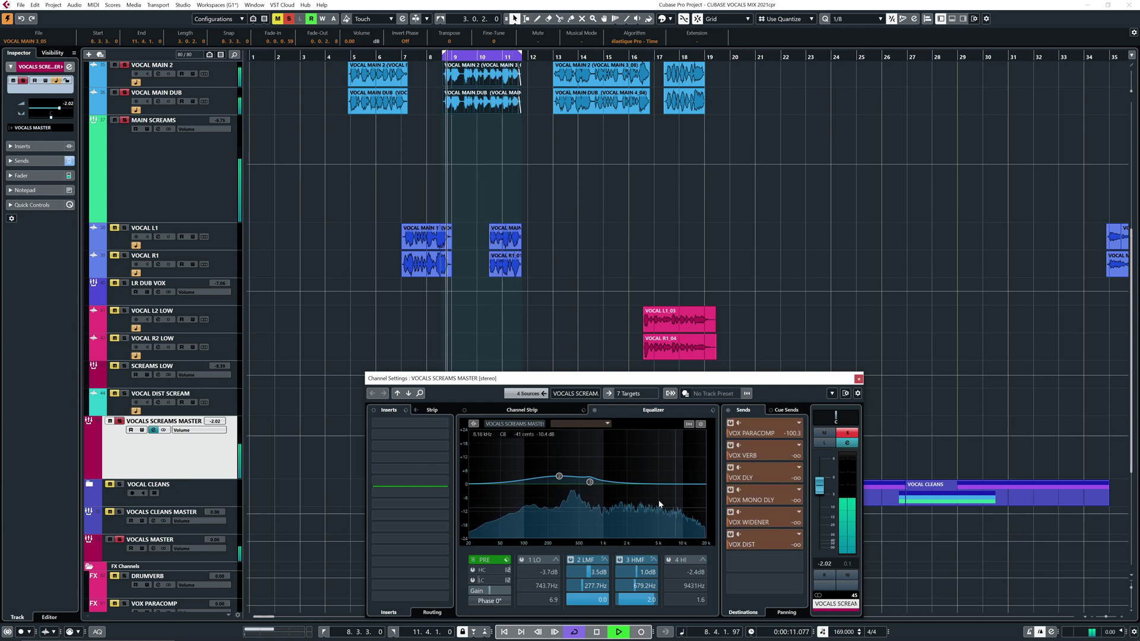
scroll(331, 427, "down", 5)
key("space")
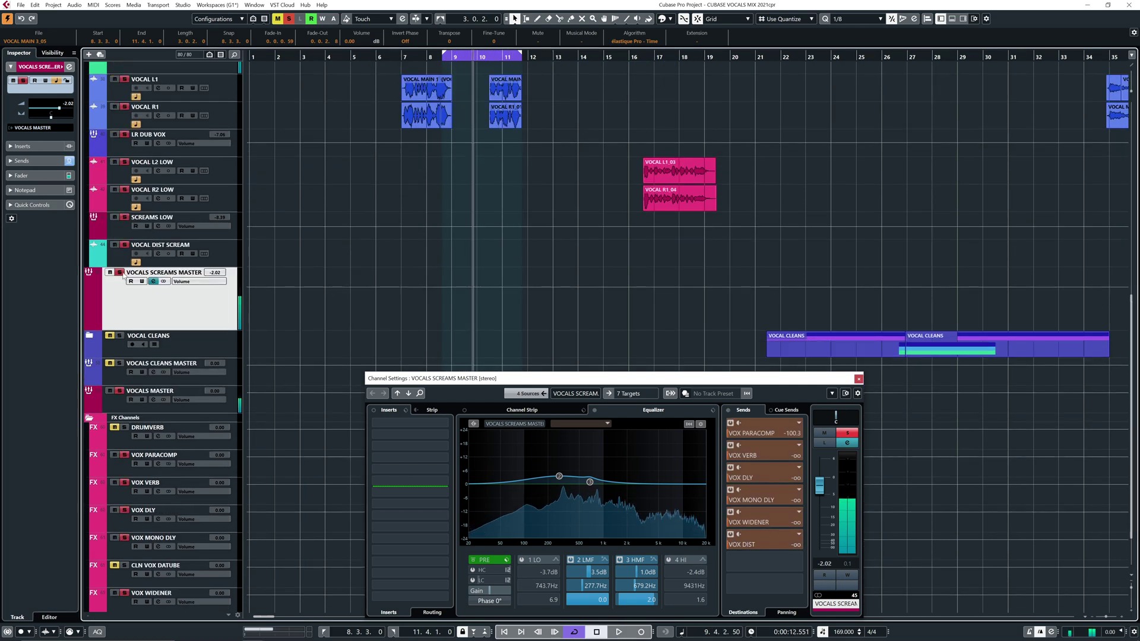
Set VOCALS SCREAMS MASTER's VOX DIST send to -23.4 and its volume to -6.25 during looped playback, and stop
left_click(755, 545)
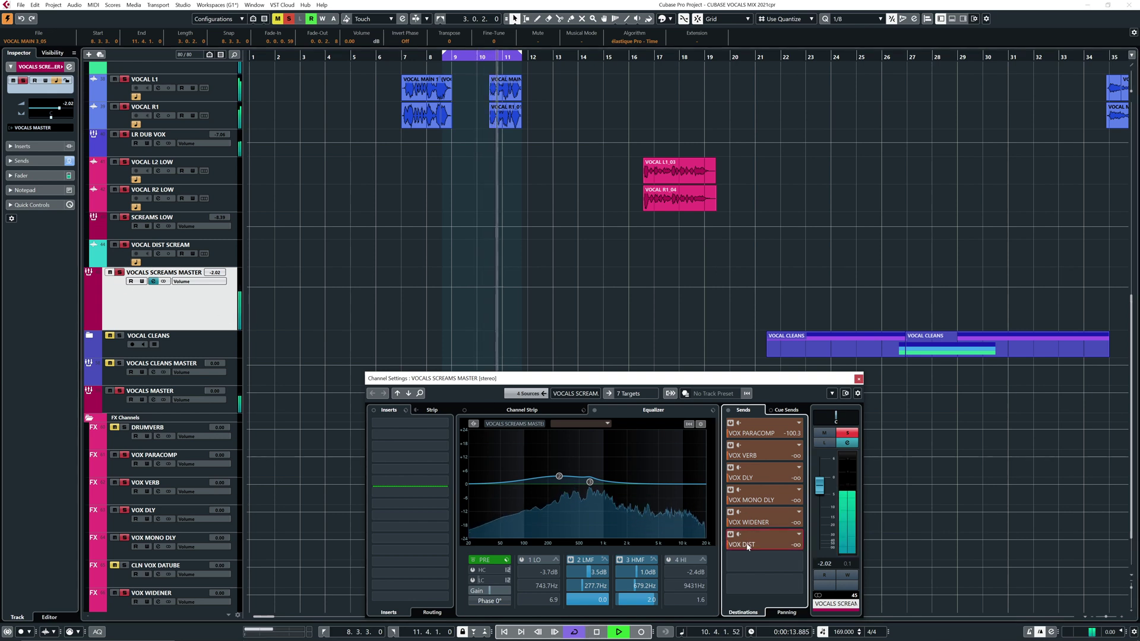
left_click_drag(754, 545, 775, 544)
left_click_drag(819, 485, 823, 507)
left_click_drag(749, 547, 739, 549)
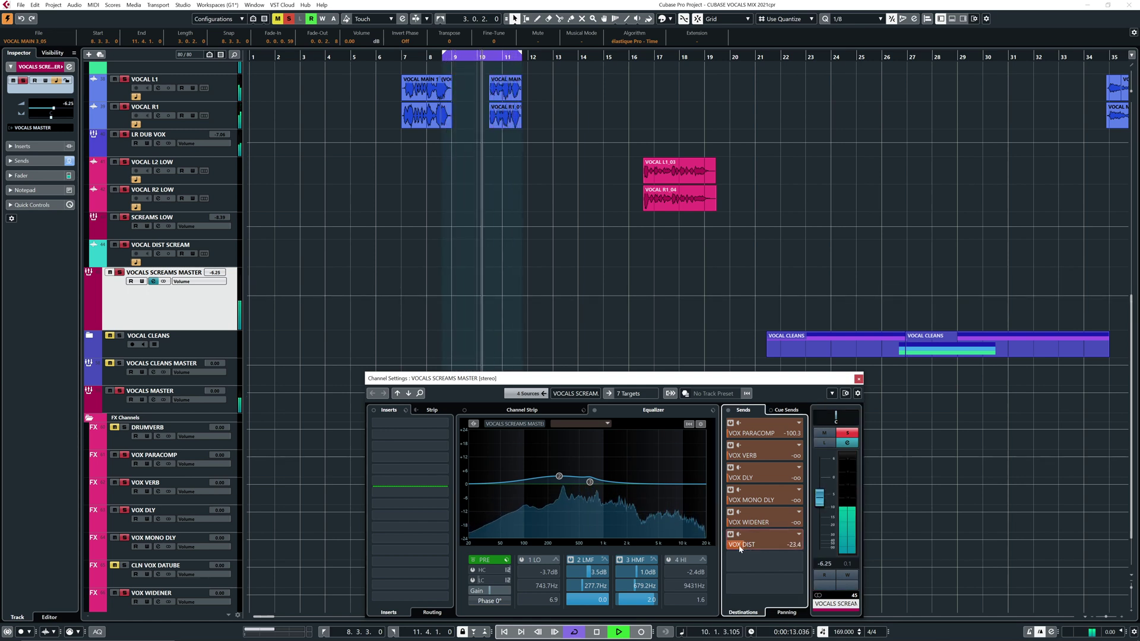
key("space")
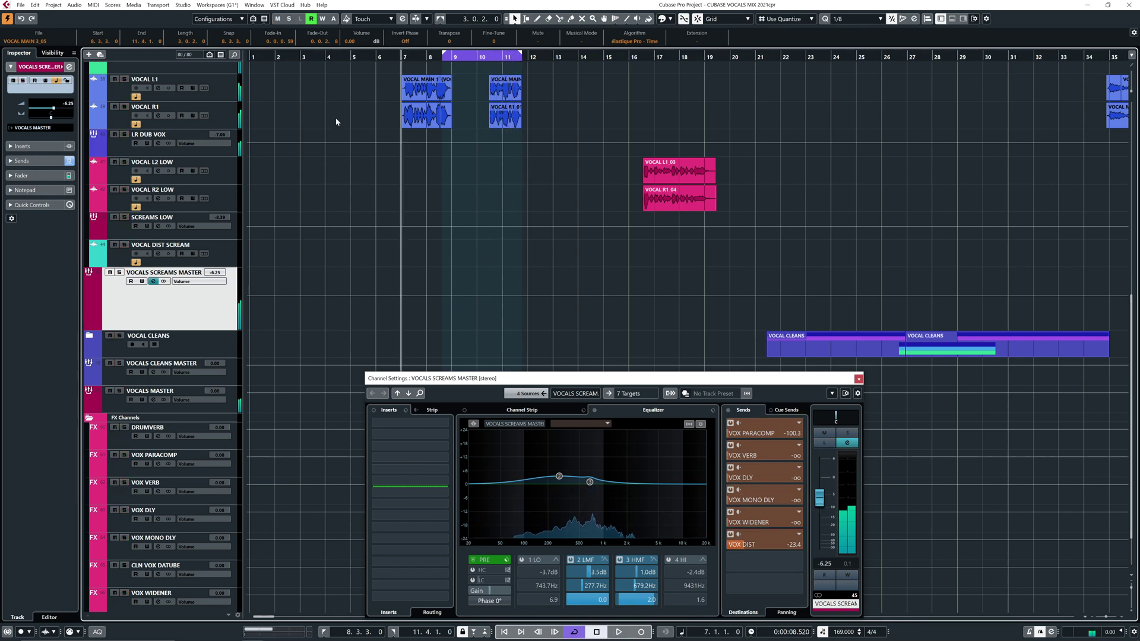
Play the mix without looping, turn off VOCALS SCREAMS MASTER's low-mid EQ band, and set its high-mid band to -3.1 dB at 715.3 Hz
key("KP_Divide")
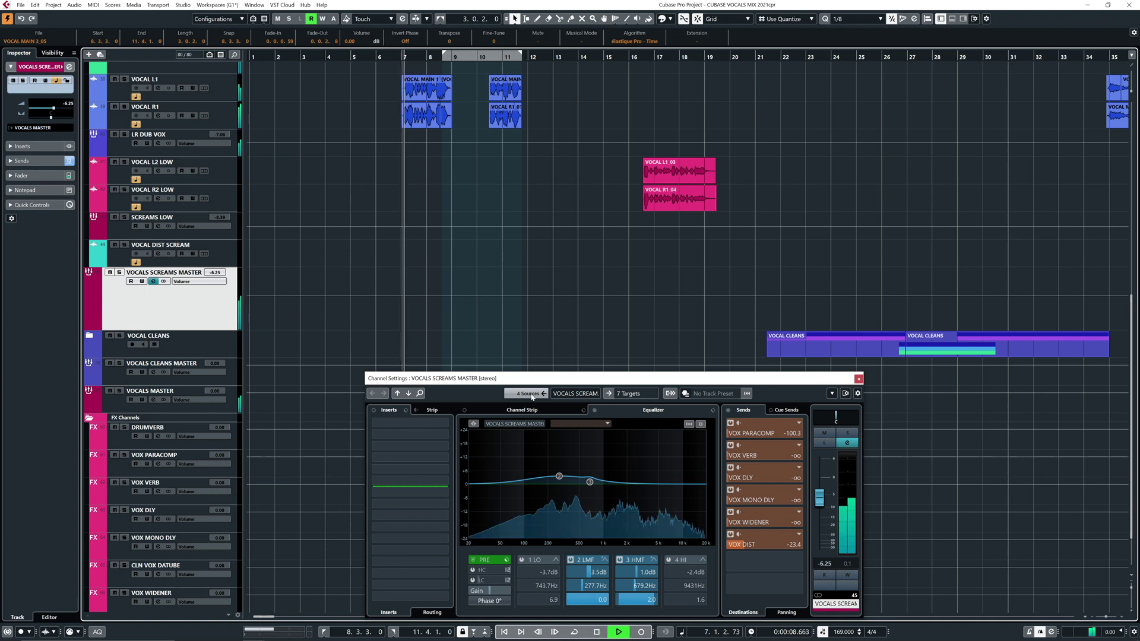
left_click_drag(559, 477, 588, 496)
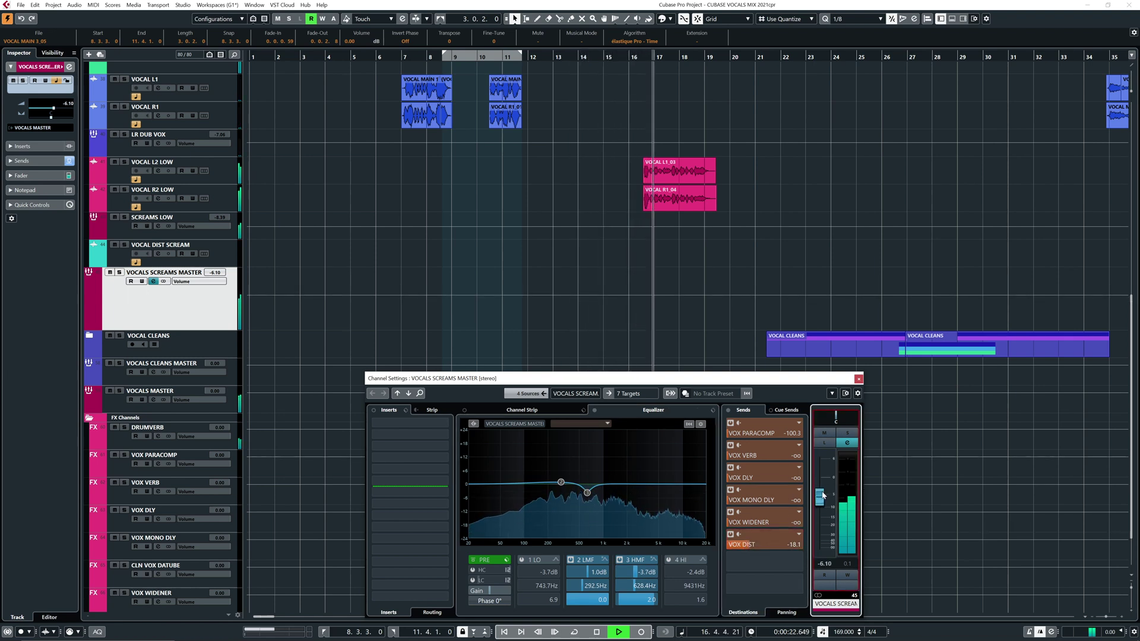
left_click(413, 81)
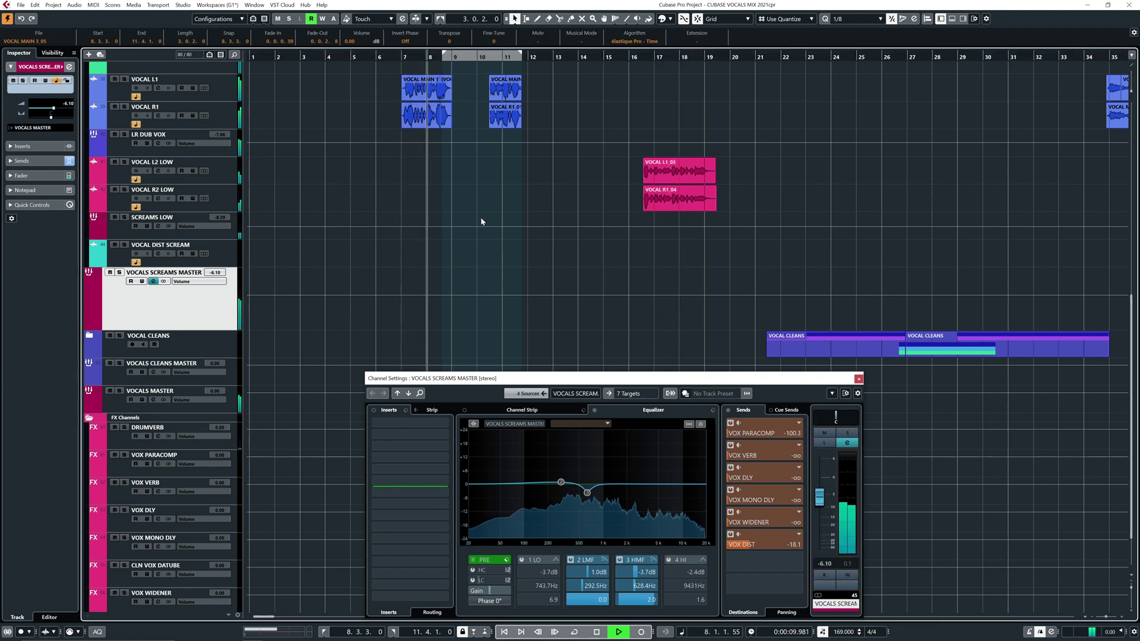
mouse_move(586, 493)
left_mouse_down()
mouse_move(586, 466)
mouse_move(574, 465)
mouse_move(595, 468)
mouse_move(592, 491)
left_mouse_up()
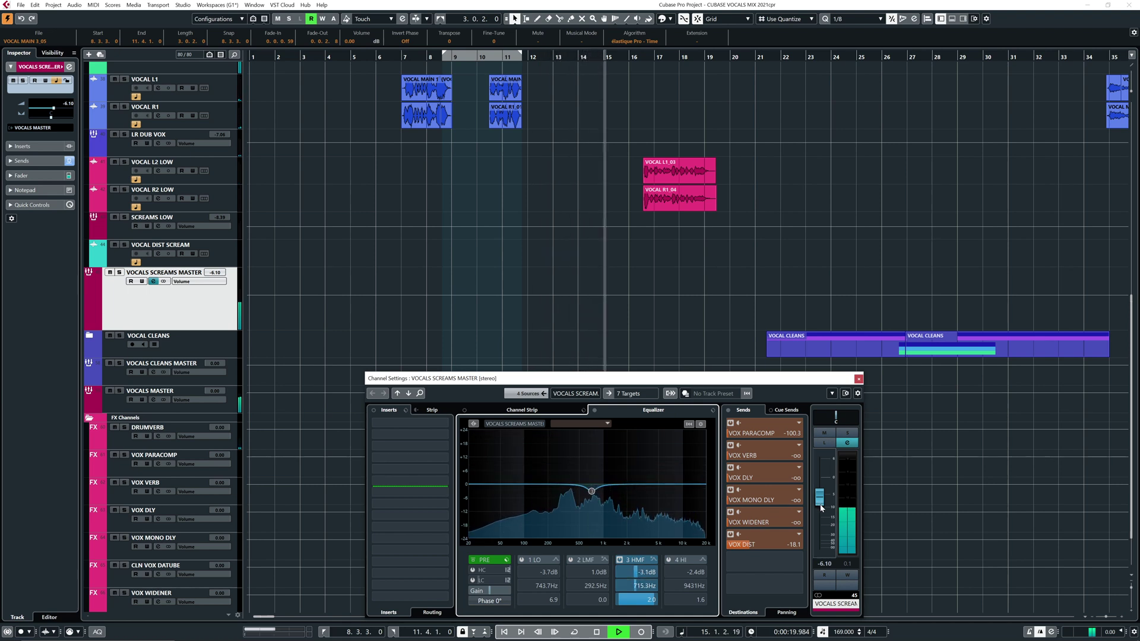
Set VOCALS SCREAMS MASTER's VOX DIST send to -17.0 and volume to -5.35, audition it soloed, and unsolo it
left_click_drag(770, 545, 775, 545)
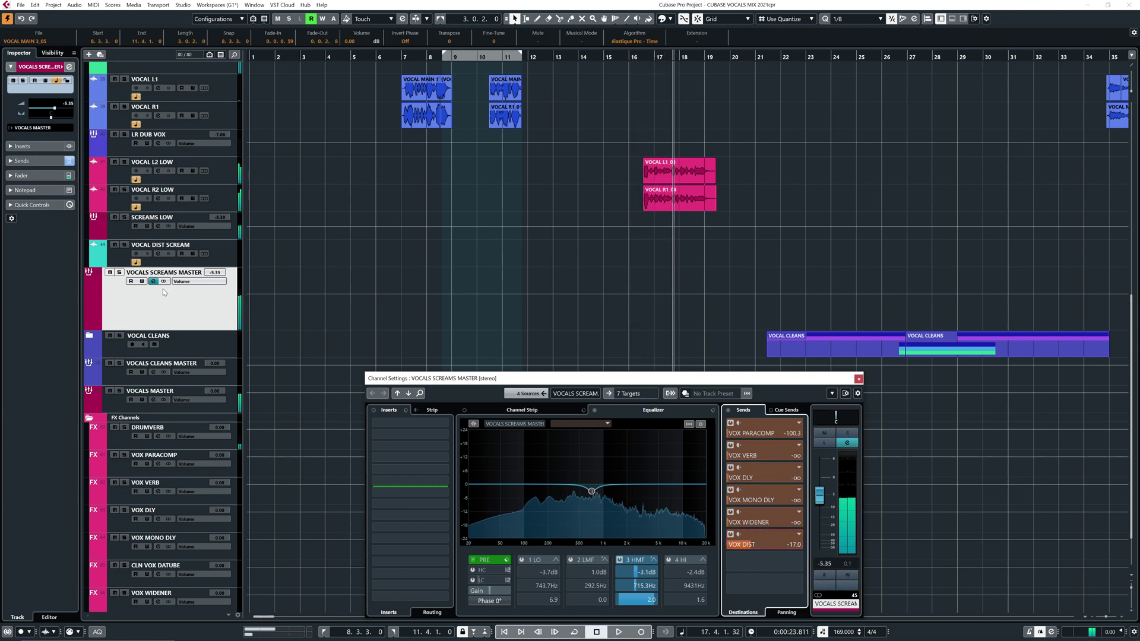
left_click(119, 272)
left_click(386, 59)
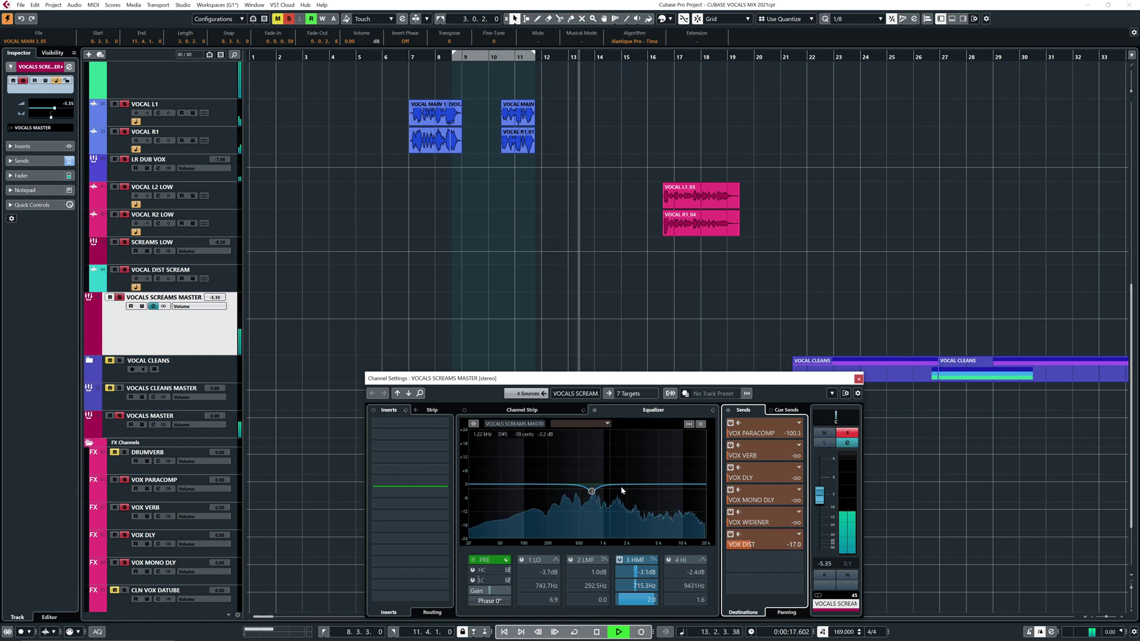
left_click(119, 297)
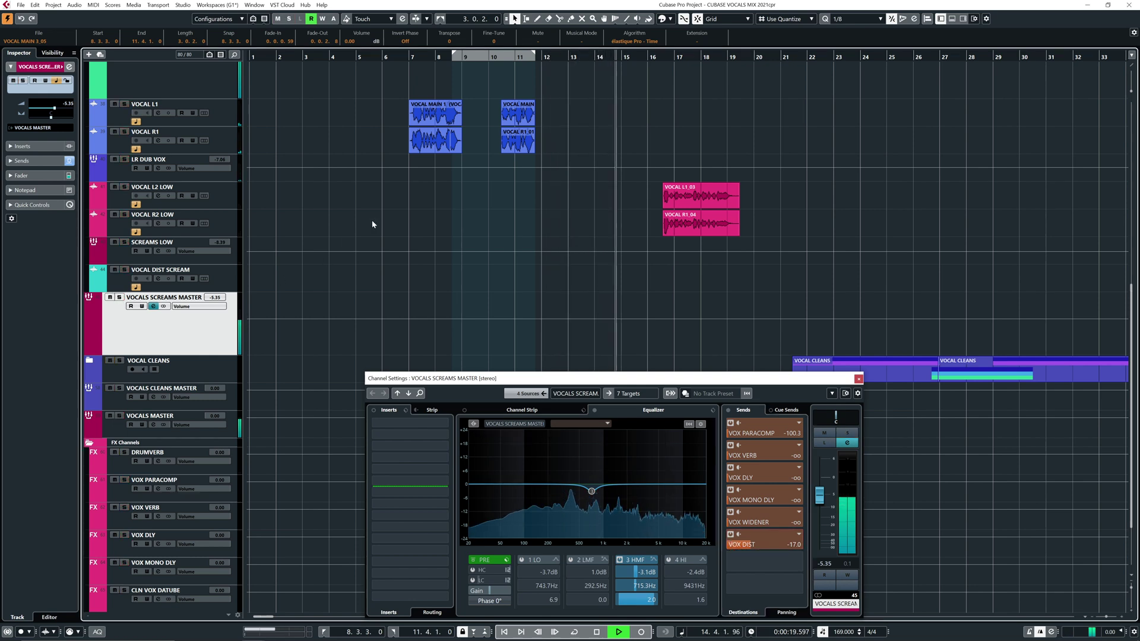
Compare the mix with the VOX DIST send bypassed, then set the active send to -21.6 and the channel volume to -4.47
scroll(346, 242, "up", 5)
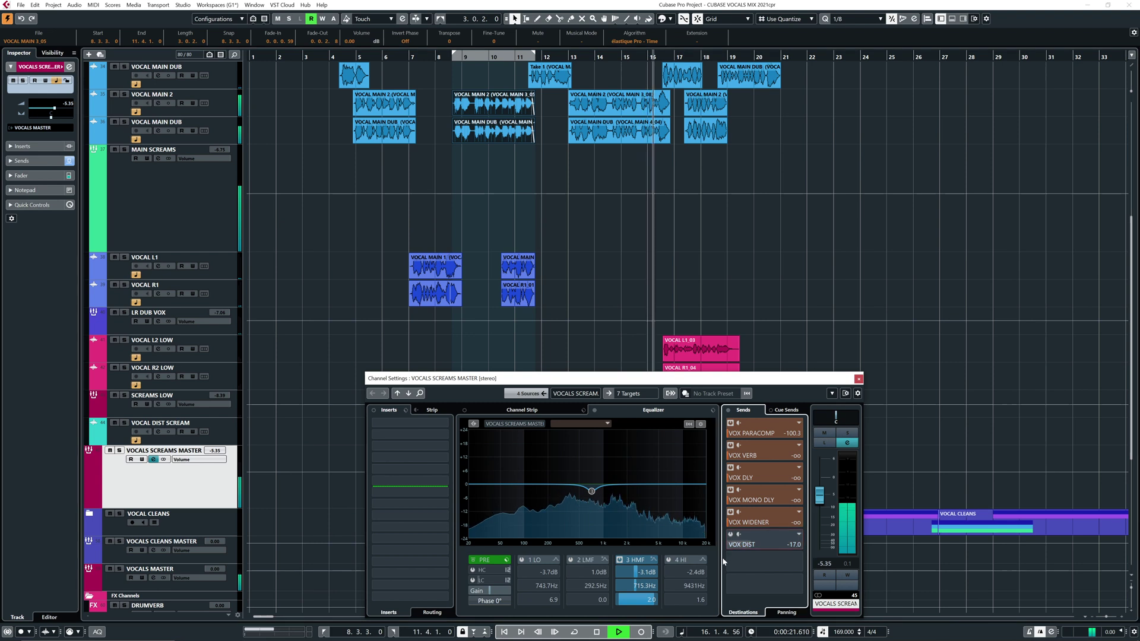
left_click_drag(819, 495, 816, 481)
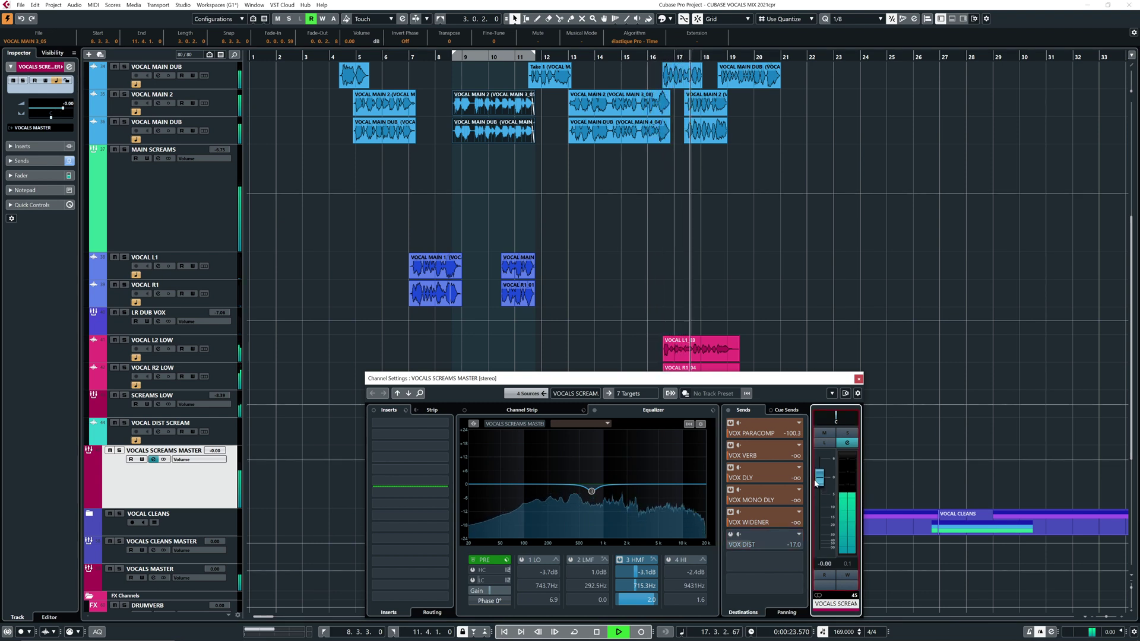
left_click_drag(817, 482, 819, 501)
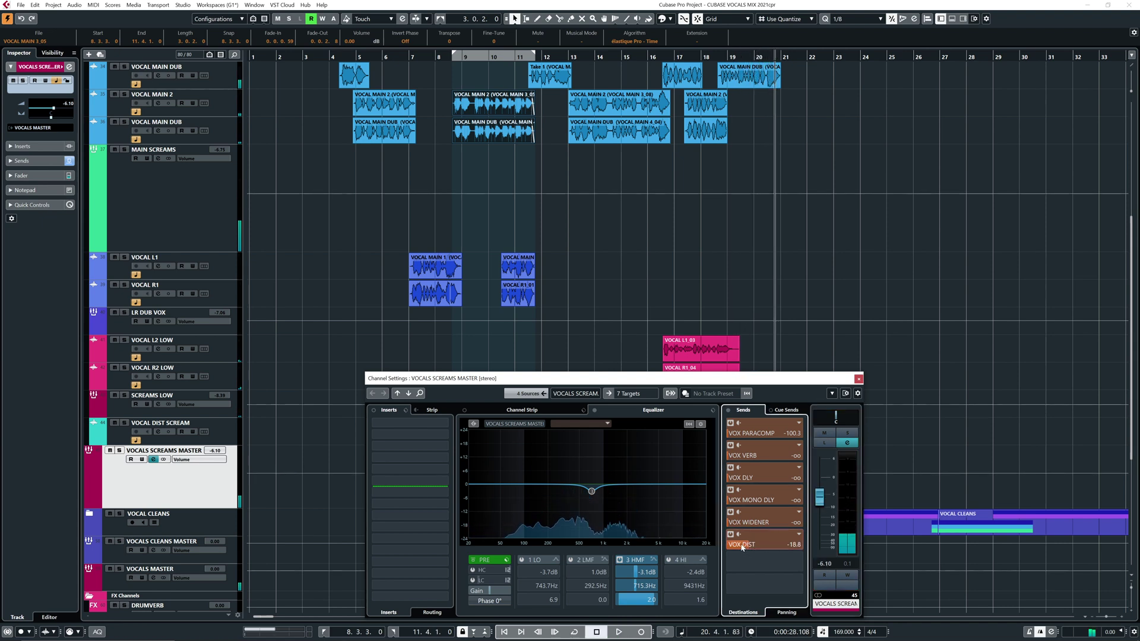
left_click(372, 57)
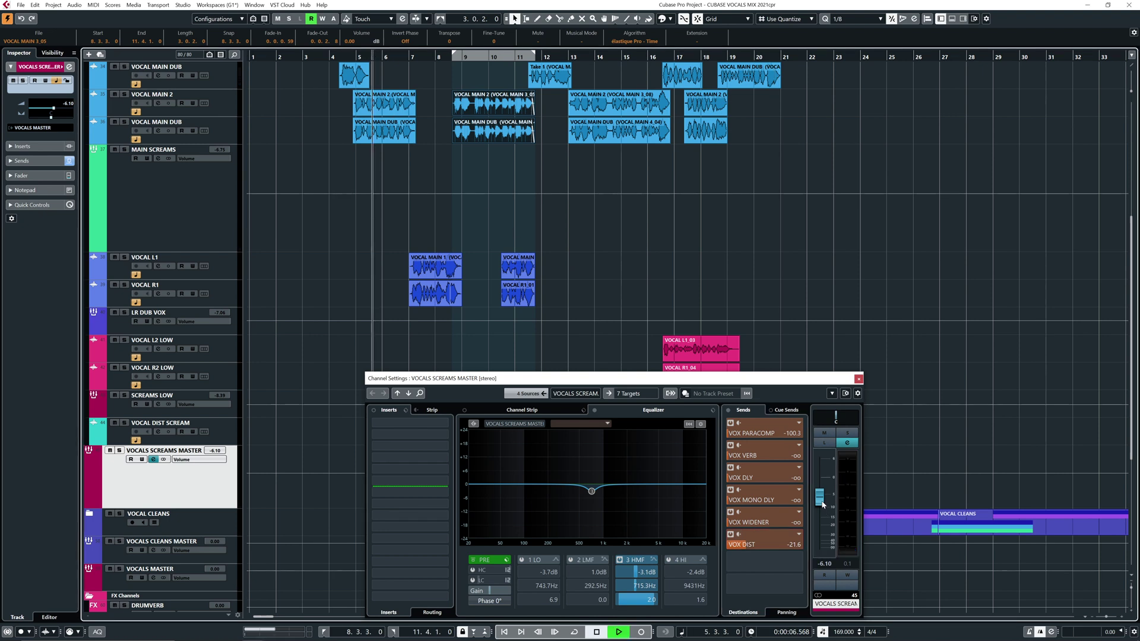
left_click_drag(823, 505, 822, 500)
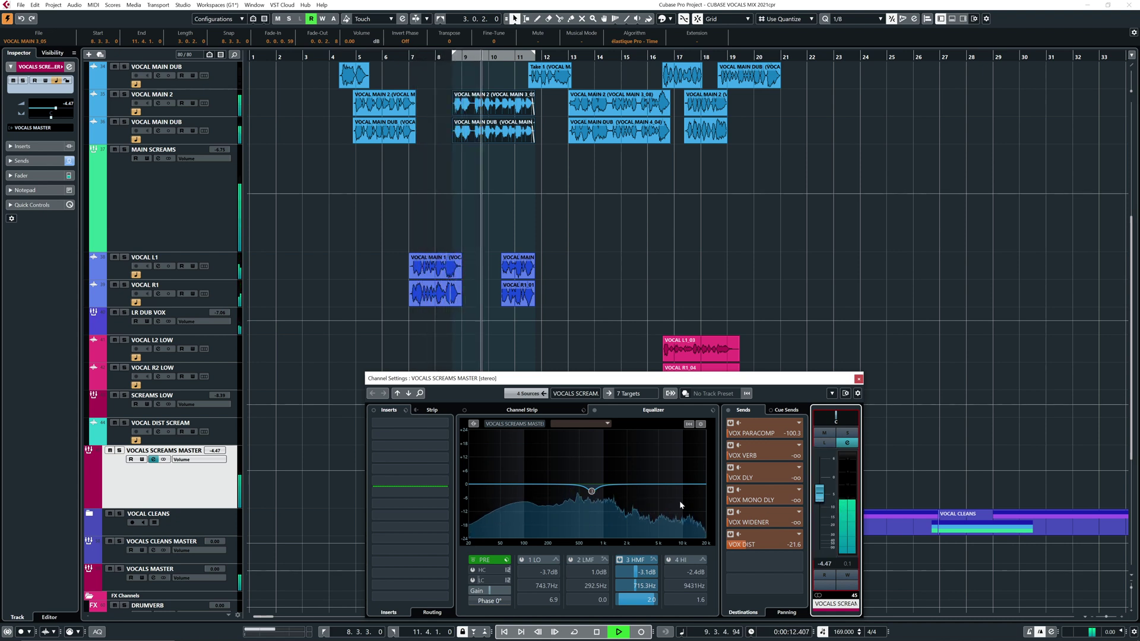
Open the VOX PARACOMP send's Tube Compressor, set that send to -13.4, and lower VOCALS SCREAMS MASTER's volume to -8.22
right_click(766, 436)
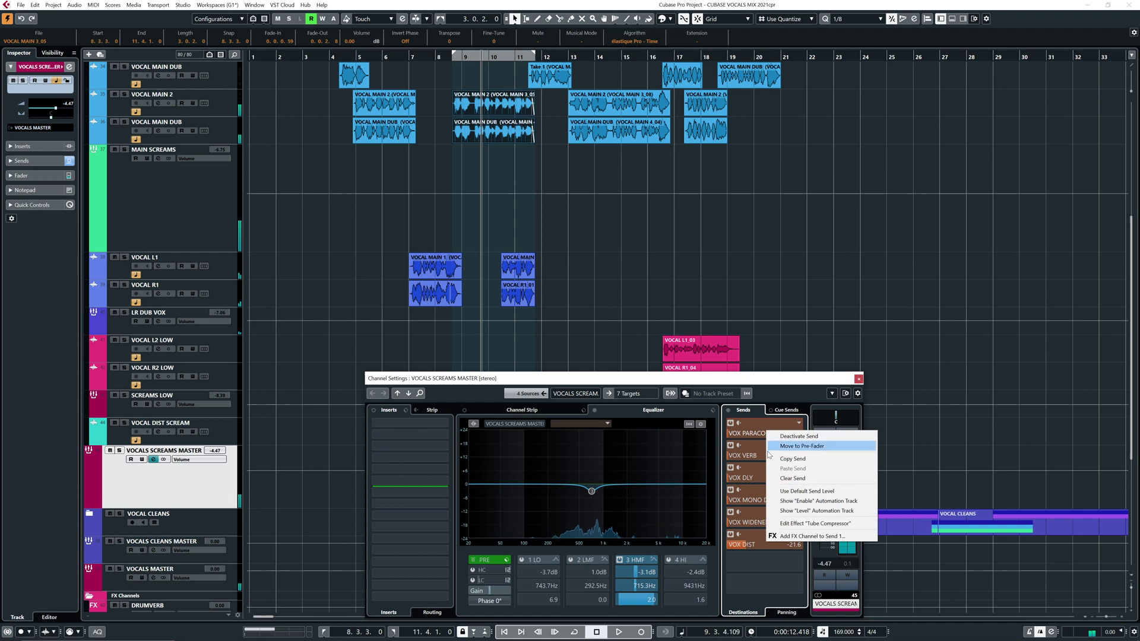
left_click(770, 524)
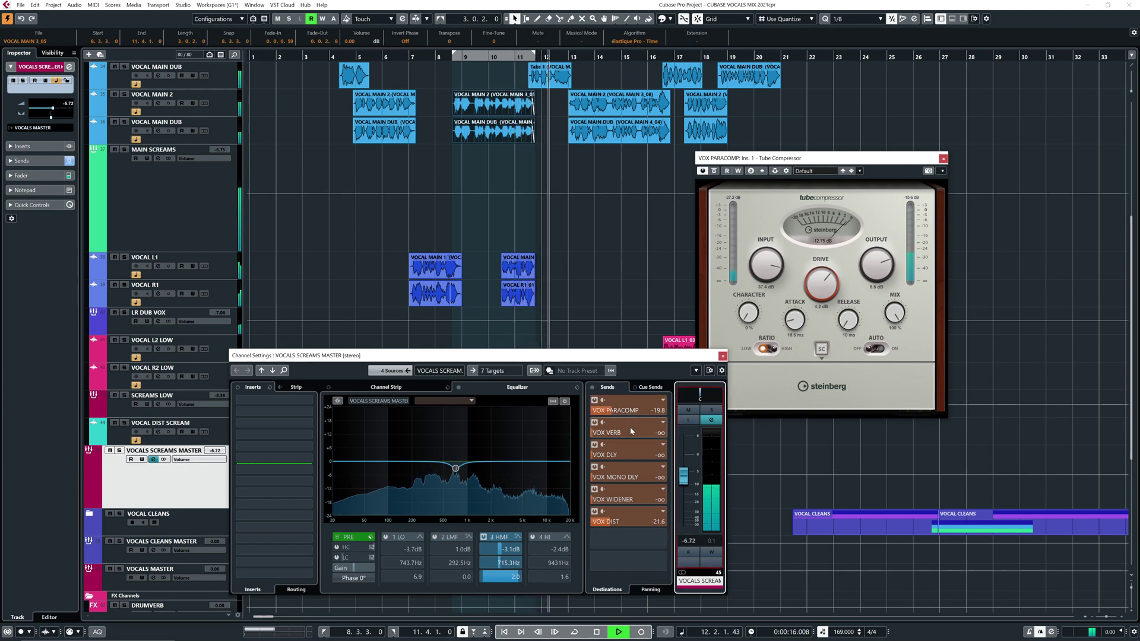
left_click_drag(615, 416, 627, 416)
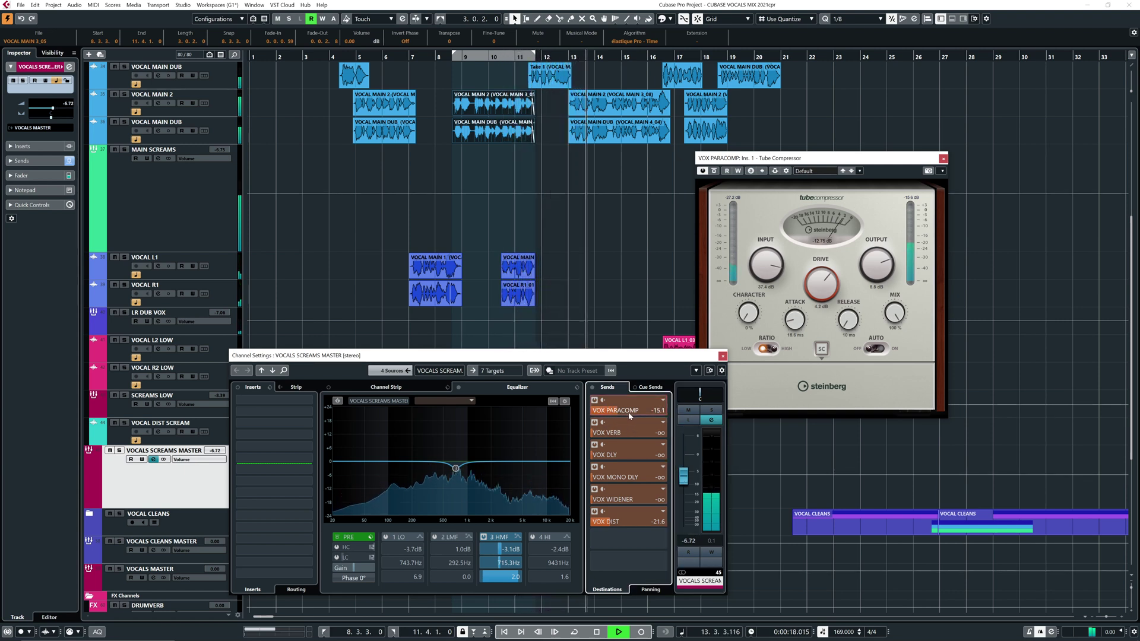
left_click_drag(683, 475, 684, 487)
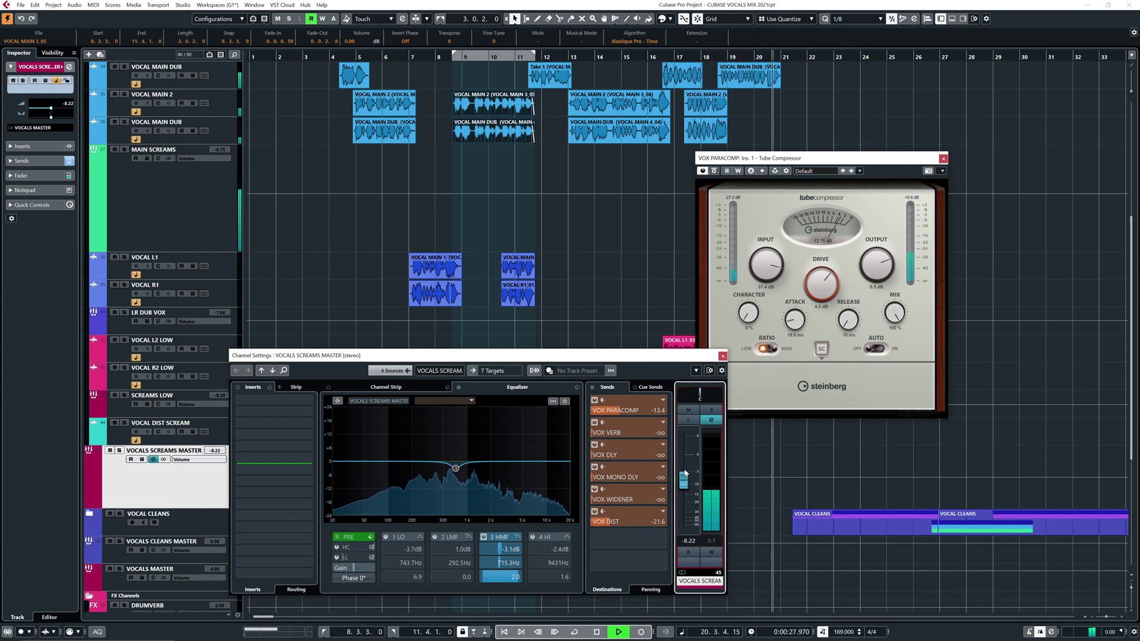
Replay from before bar 4, set the low-mid EQ band to -1.4 dB at 1517 Hz, close the channel settings, and stop
left_click(319, 57)
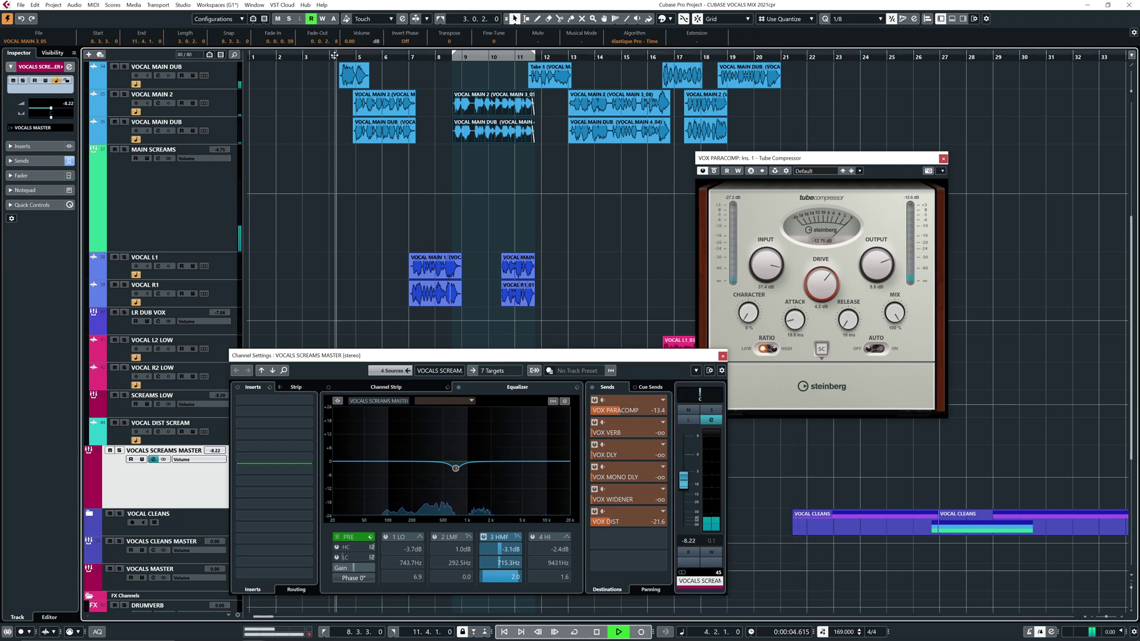
left_click(473, 466)
mouse_move(474, 465)
left_mouse_down()
mouse_move(481, 415)
mouse_move(482, 465)
left_mouse_up()
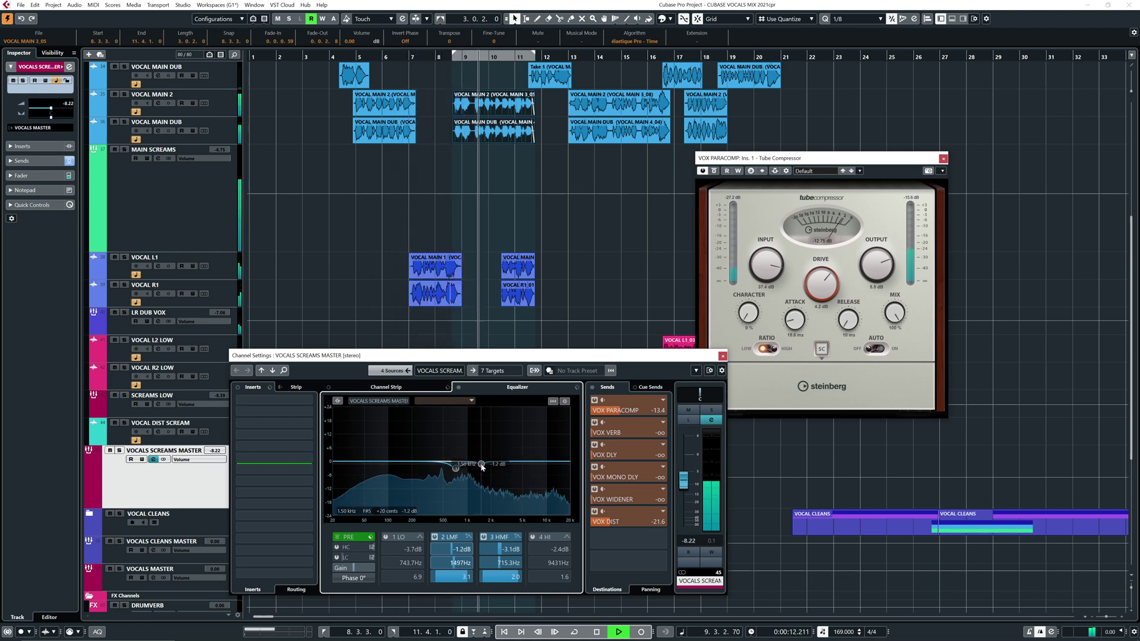
left_click(722, 355)
left_click(594, 293)
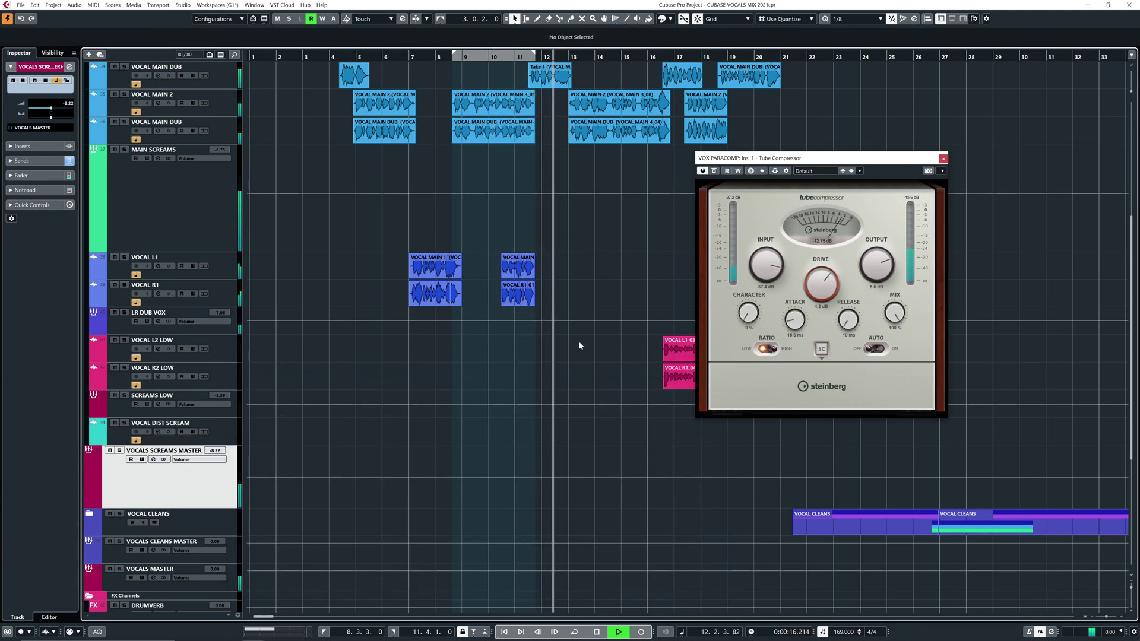
key("space")
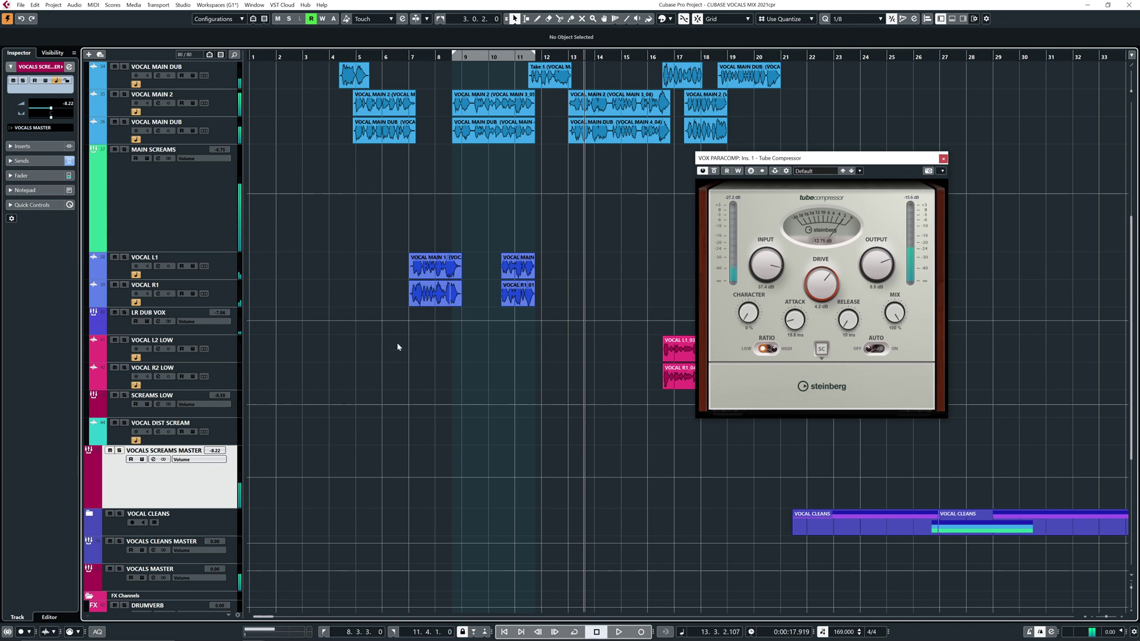
Solo VOCALS SCREAMS MASTER, reopen its channel settings, and open the VOX WIDENER send's StereoDelay effect
scroll(397, 342, "down", 3)
scroll(389, 380, "down", 2)
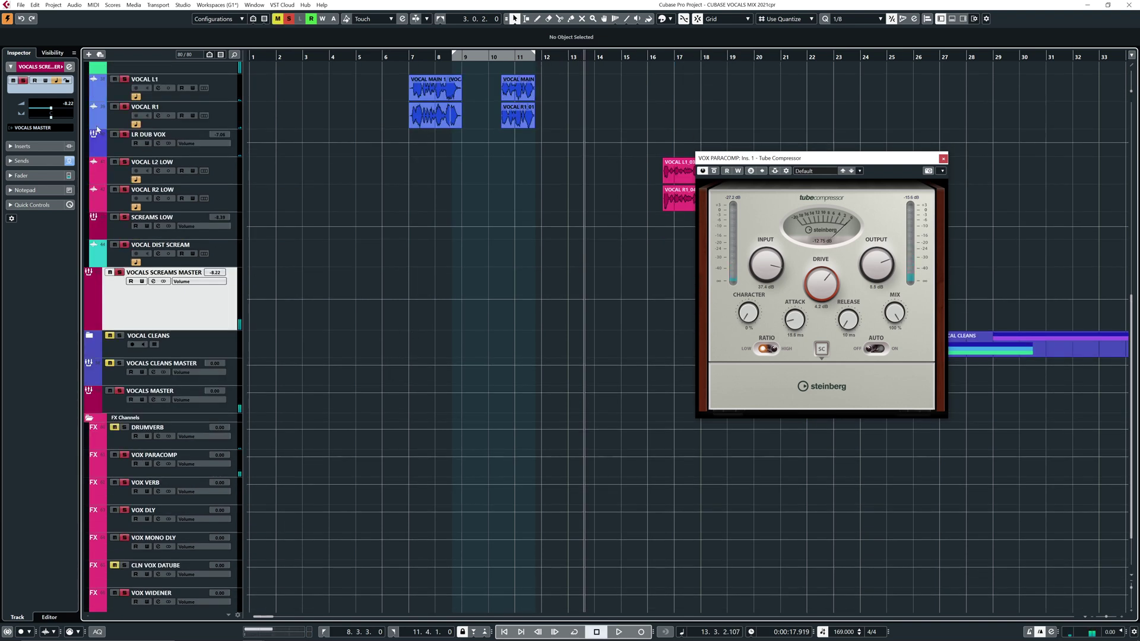
key("e")
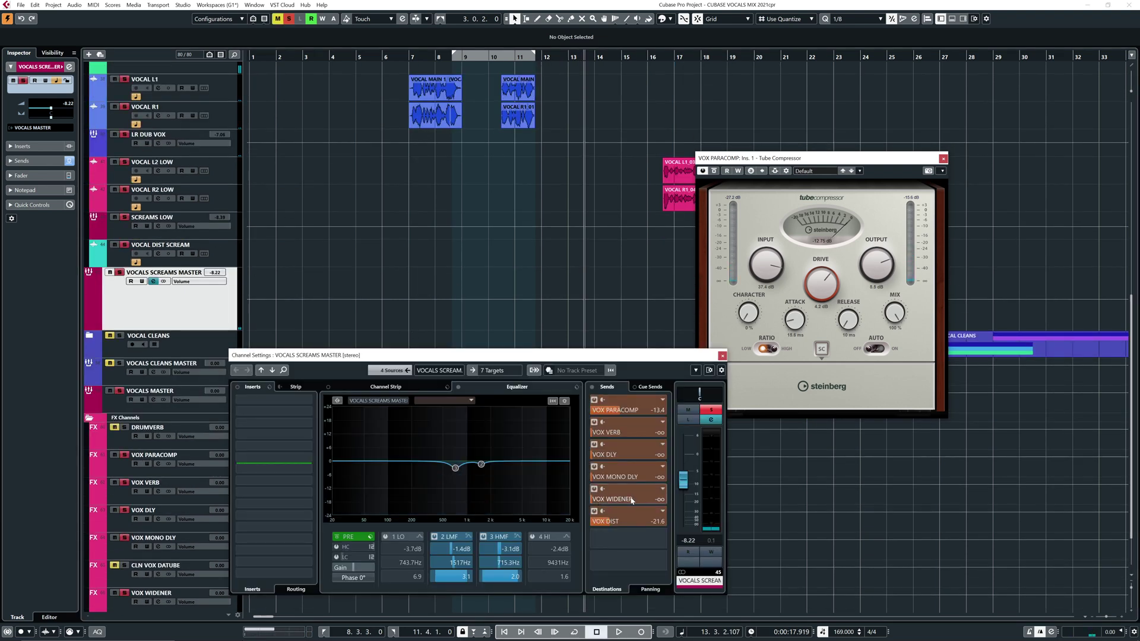
right_click(632, 500)
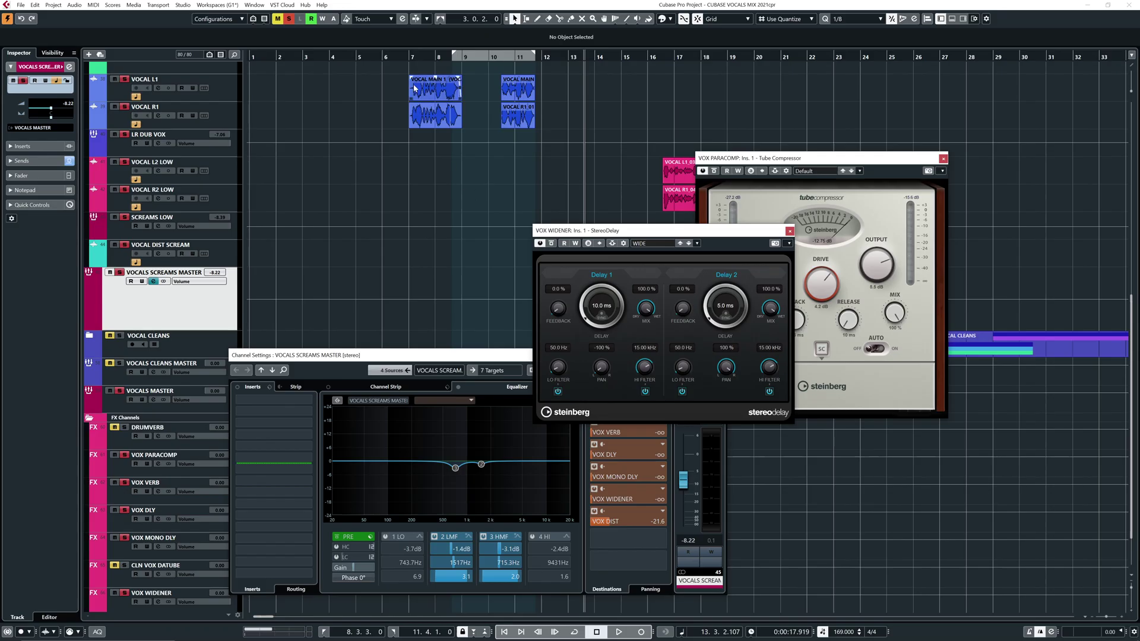
Play the soloed screams from bar 7 and set VOCALS SCREAMS MASTER's VOX WIDENER send to -11.2
scroll(414, 289, "up", 5)
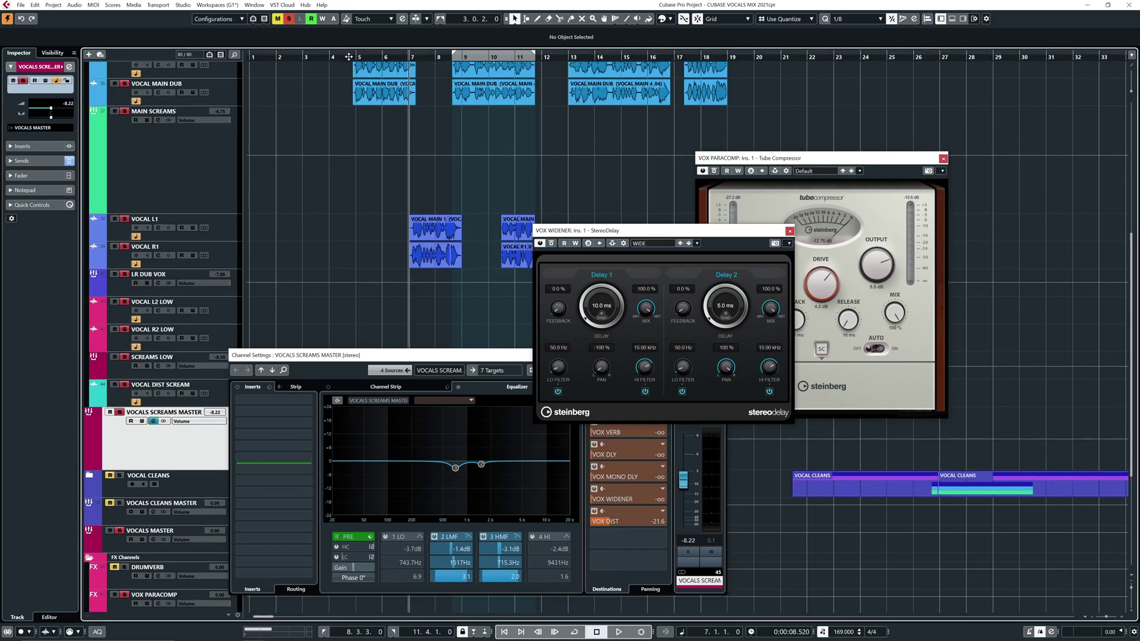
left_click(602, 503)
left_click_drag(628, 503, 667, 505)
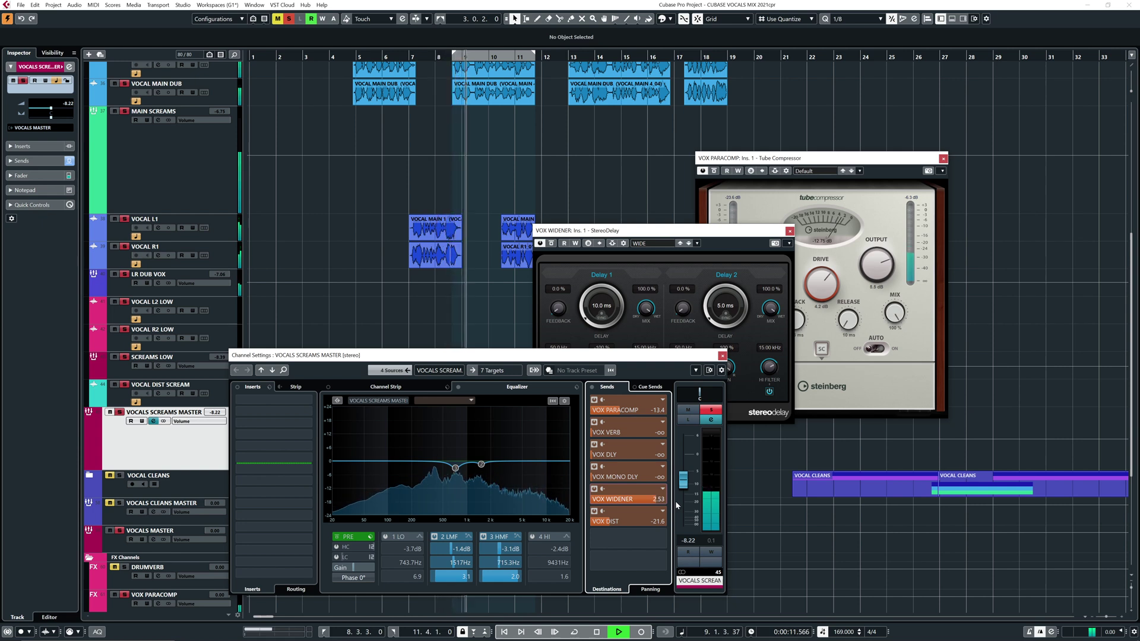
key("space")
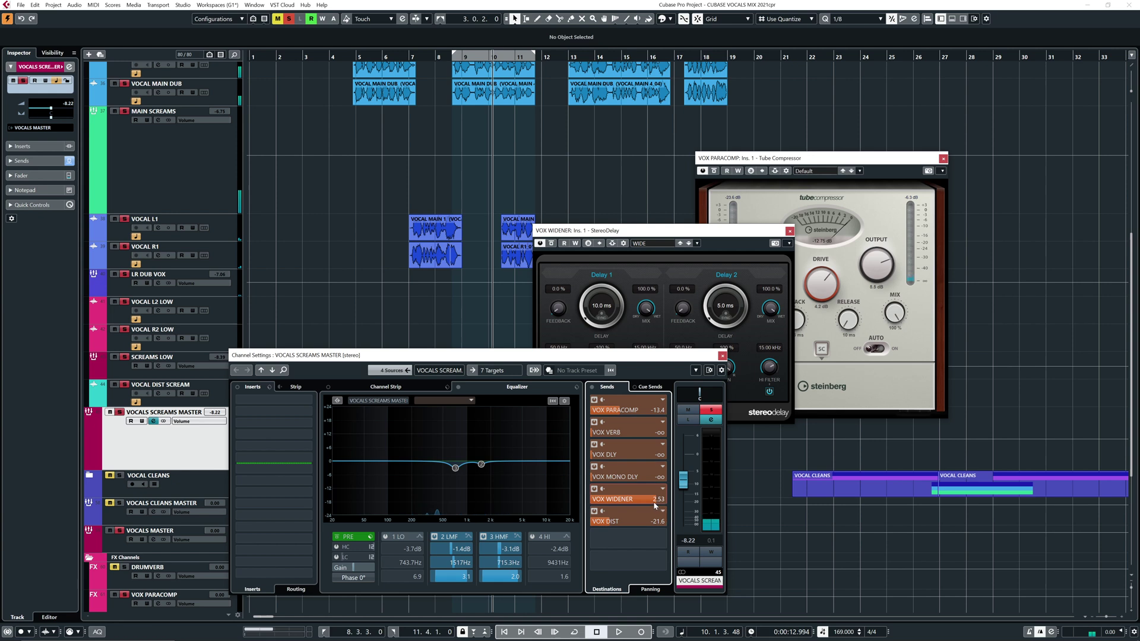
left_click_drag(656, 504, 649, 503)
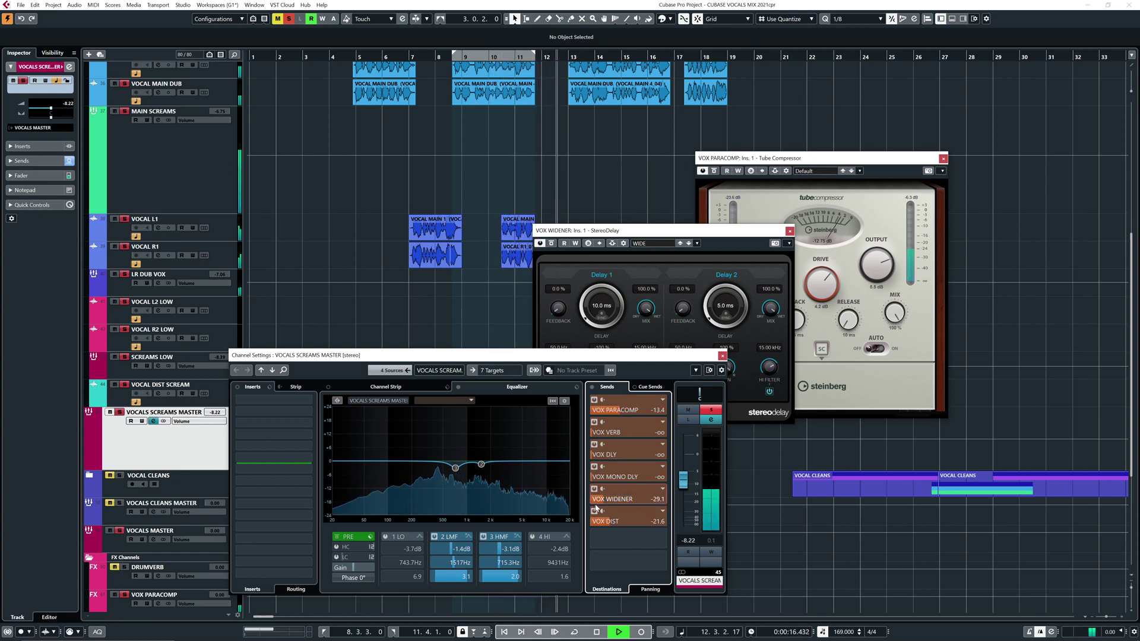
left_click_drag(618, 507, 625, 507)
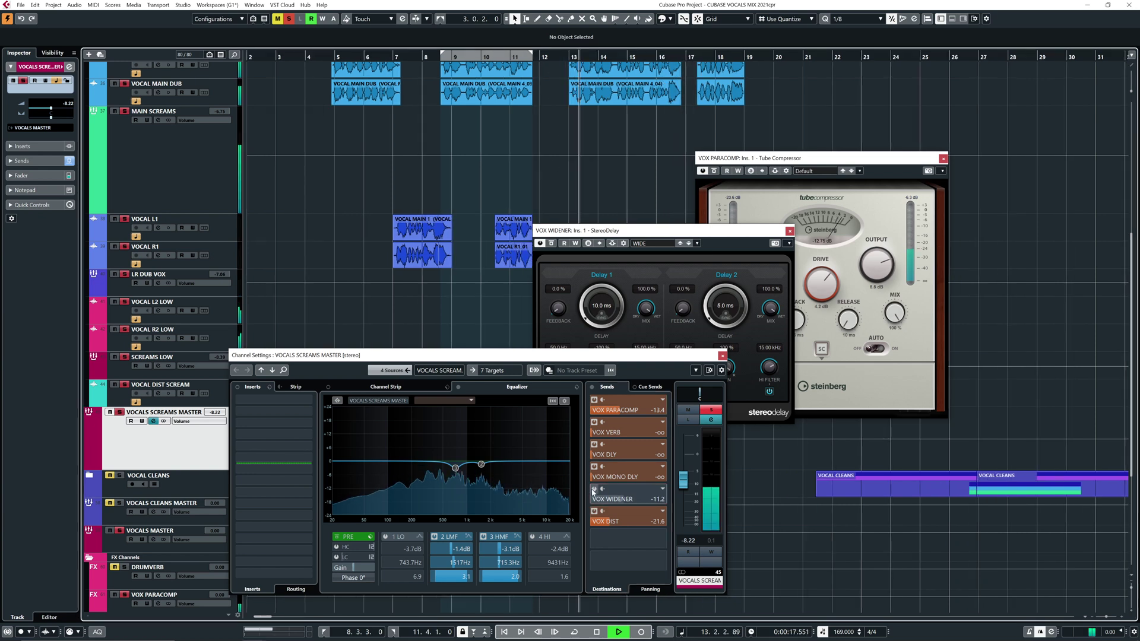
Compare the soloed screams with the VOX WIDENER send on and off, leave it active, and stop playback
left_click(594, 490)
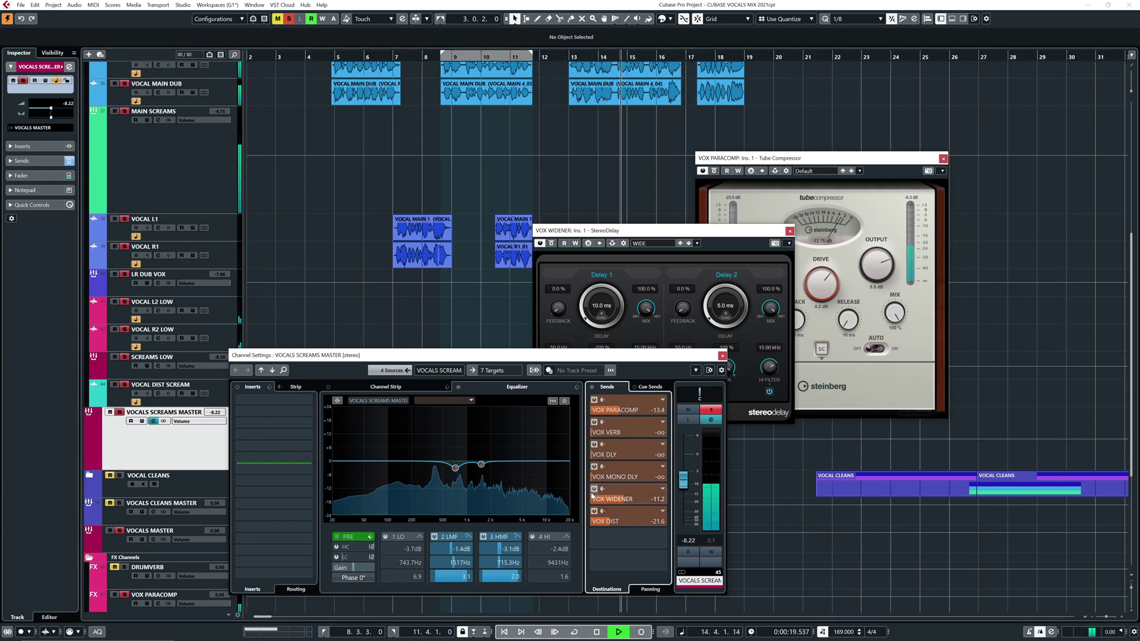
left_click(594, 490)
left_click(594, 490)
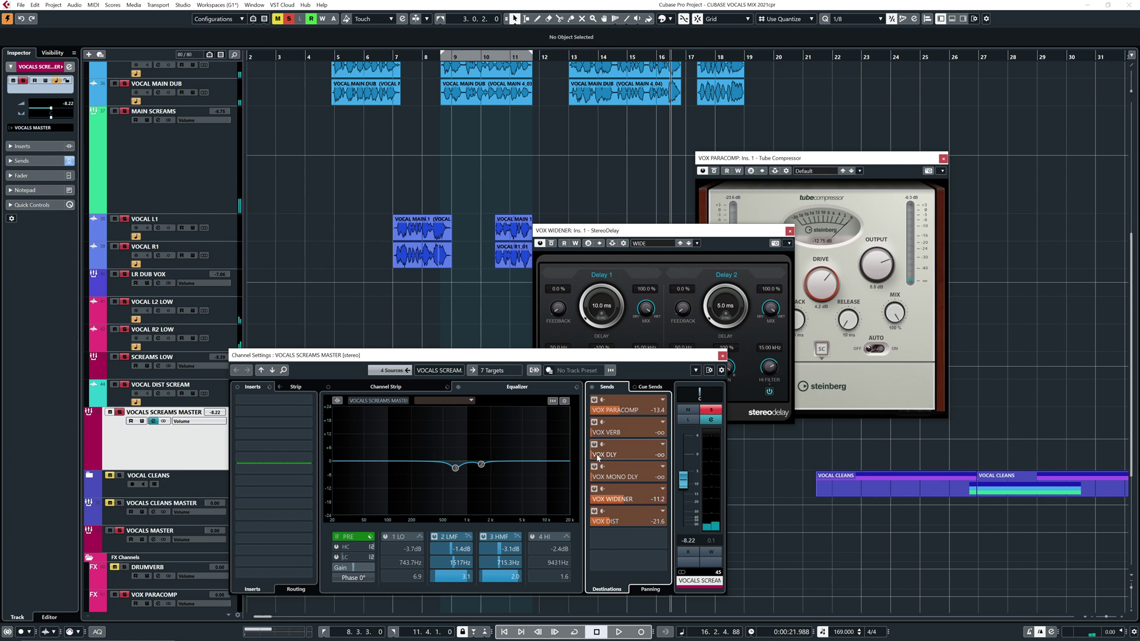
Set VOCALS SCREAMS MASTER's VOX DLY send to -12.9 while playing the soloed screams, and stop
left_click_drag(597, 459, 636, 457)
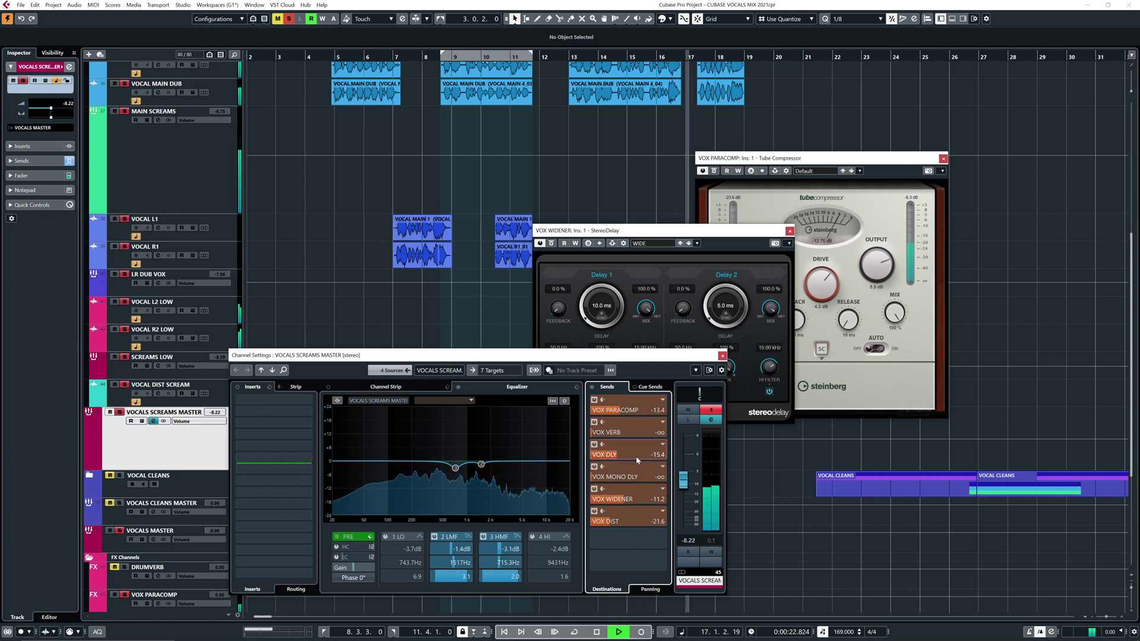
key("space")
scroll(622, 454, "up", 2)
scroll(622, 455, "up", 3)
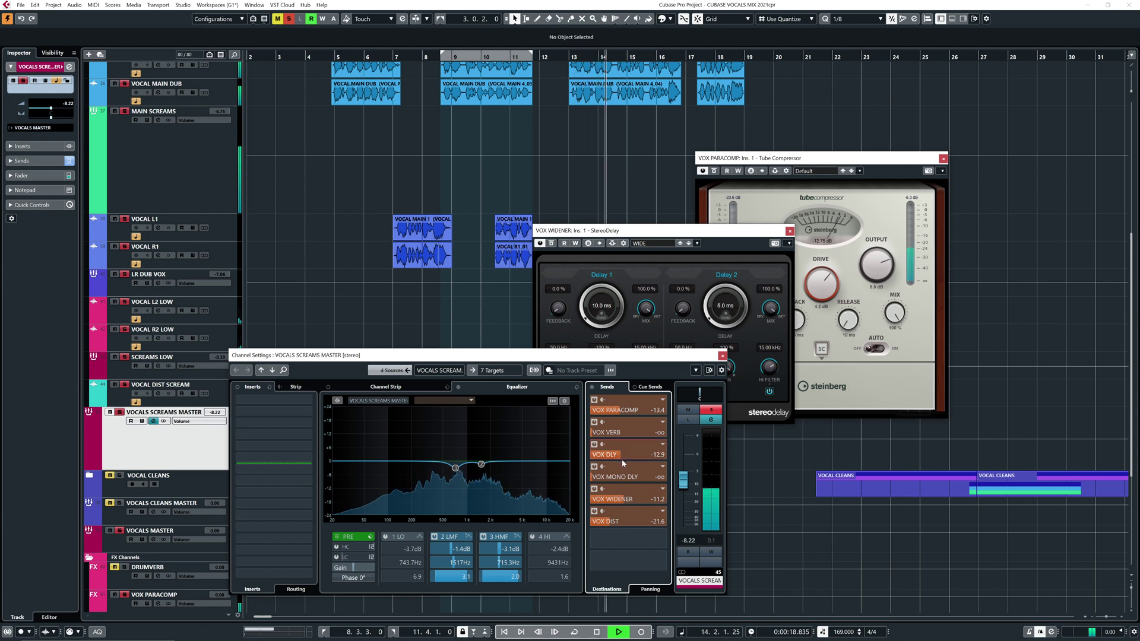
key("space")
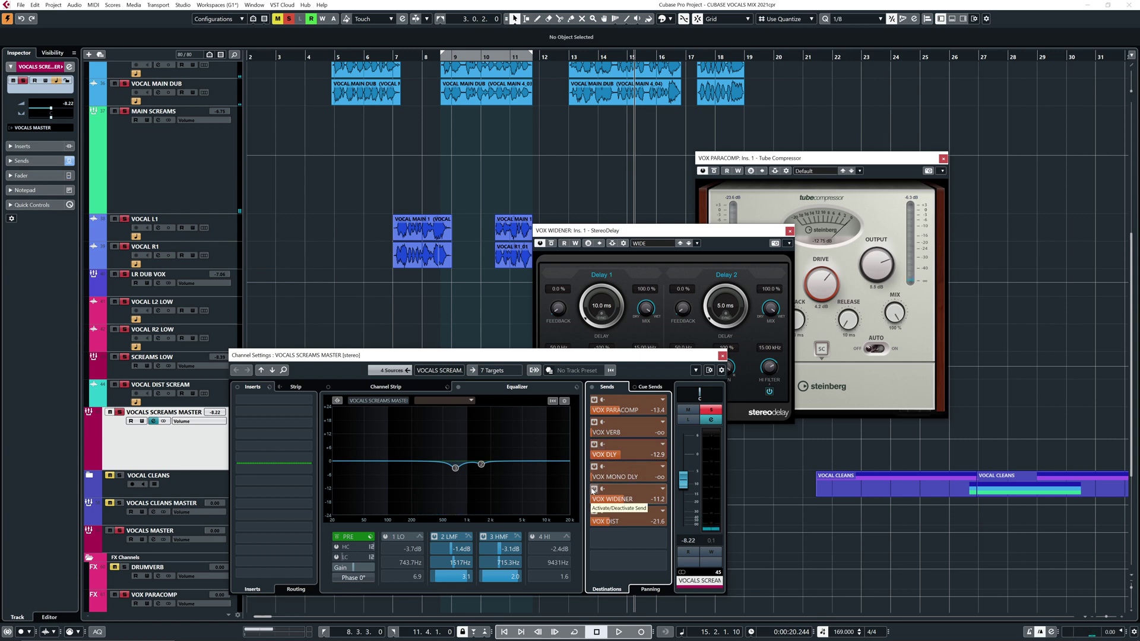
Raise VOCALS SCREAMS MASTER's VOX MONO DLY send to -6.58 during soloed playback
left_click_drag(594, 486, 641, 481)
key("space")
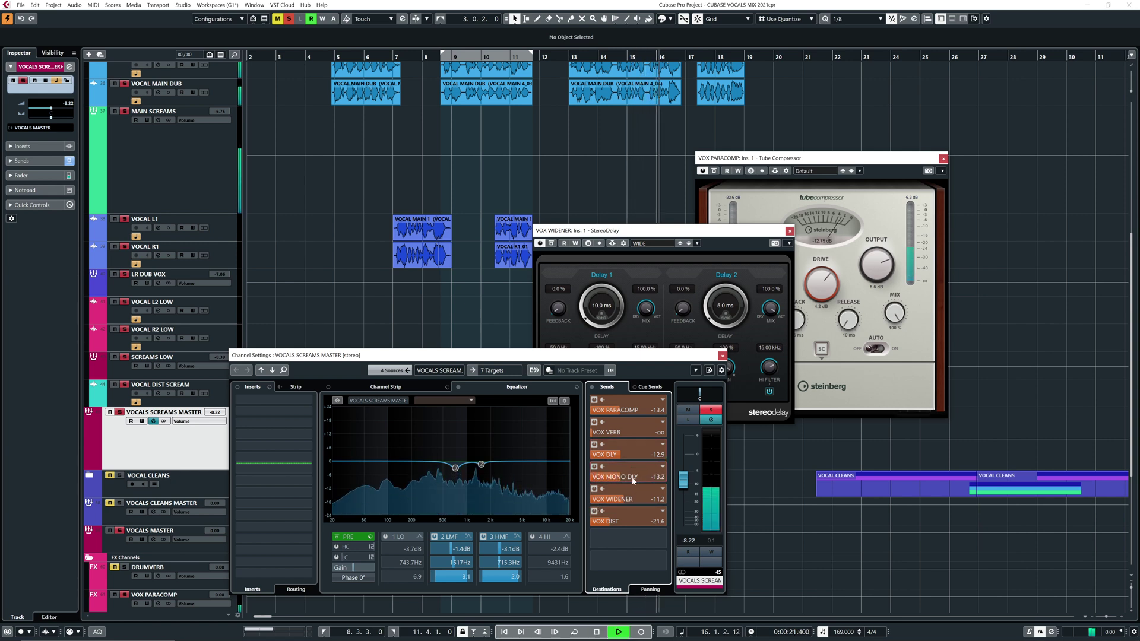
scroll(637, 480, "up", 3)
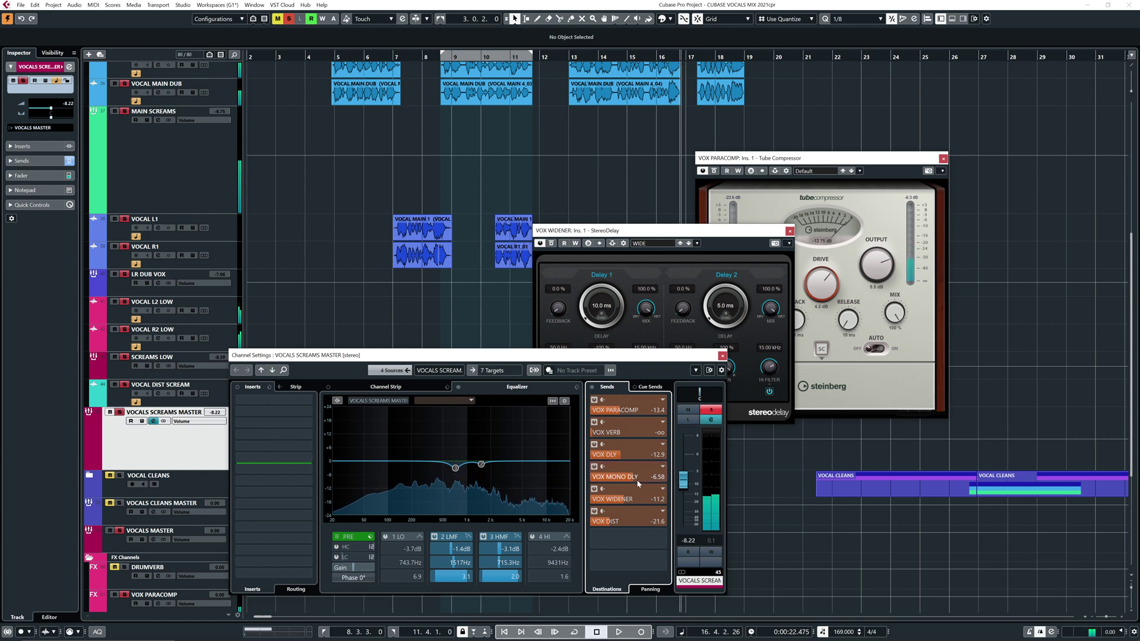
Lower VOCALS SCREAMS MASTER's VOX MONO DLY send to -16.7 and set its MonoDelay high filter to 9.08 kHz
left_click_drag(637, 479, 616, 480)
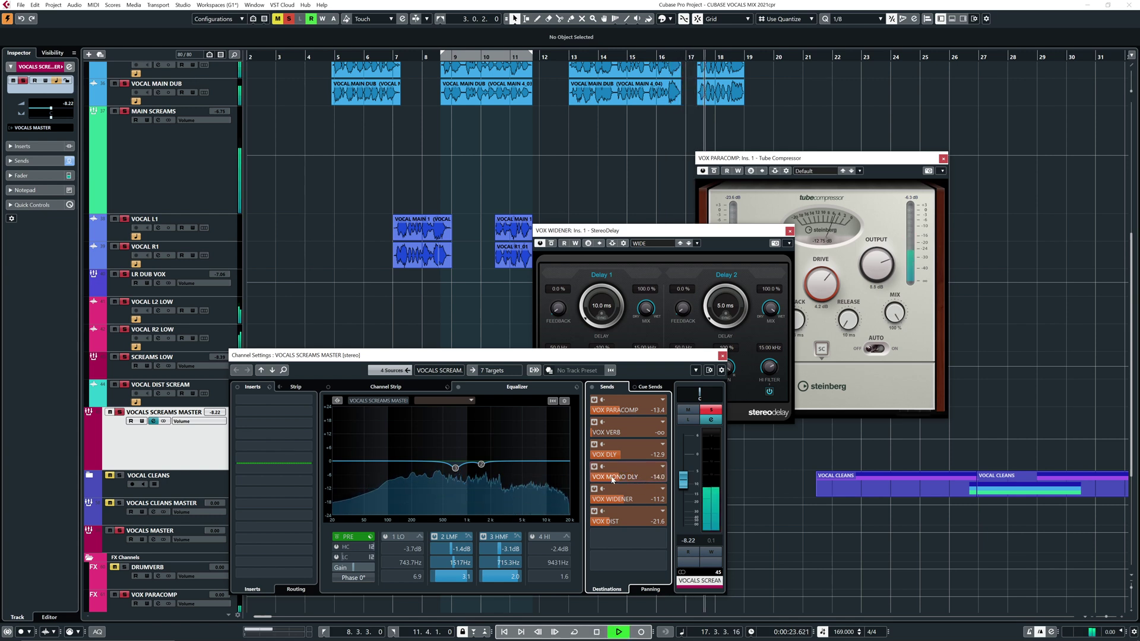
key("space")
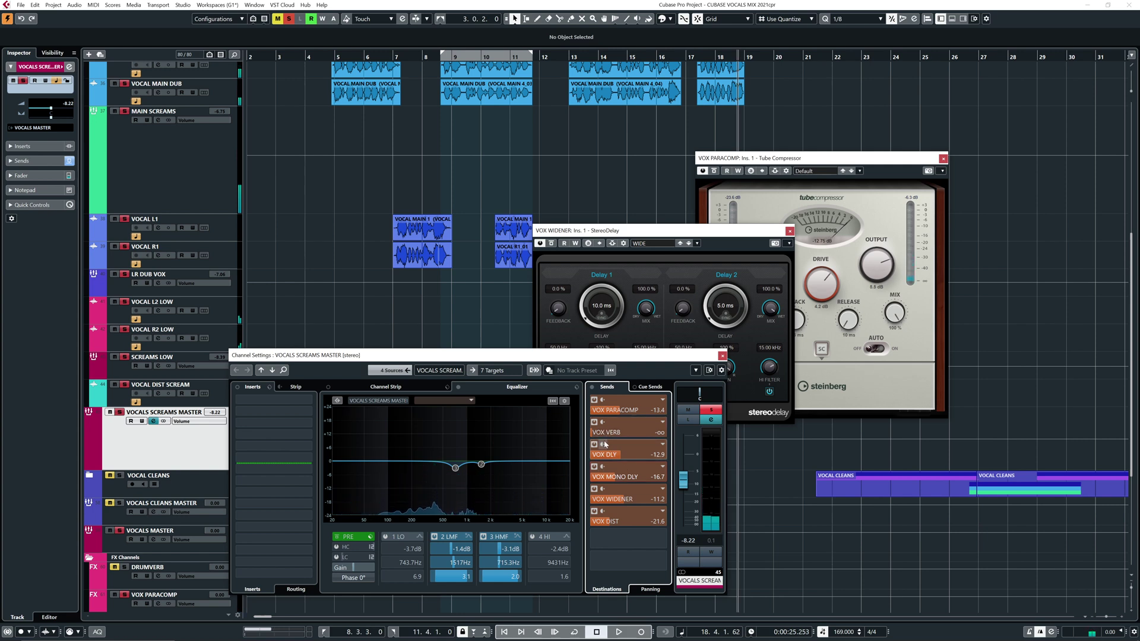
right_click(625, 477)
left_click(633, 567)
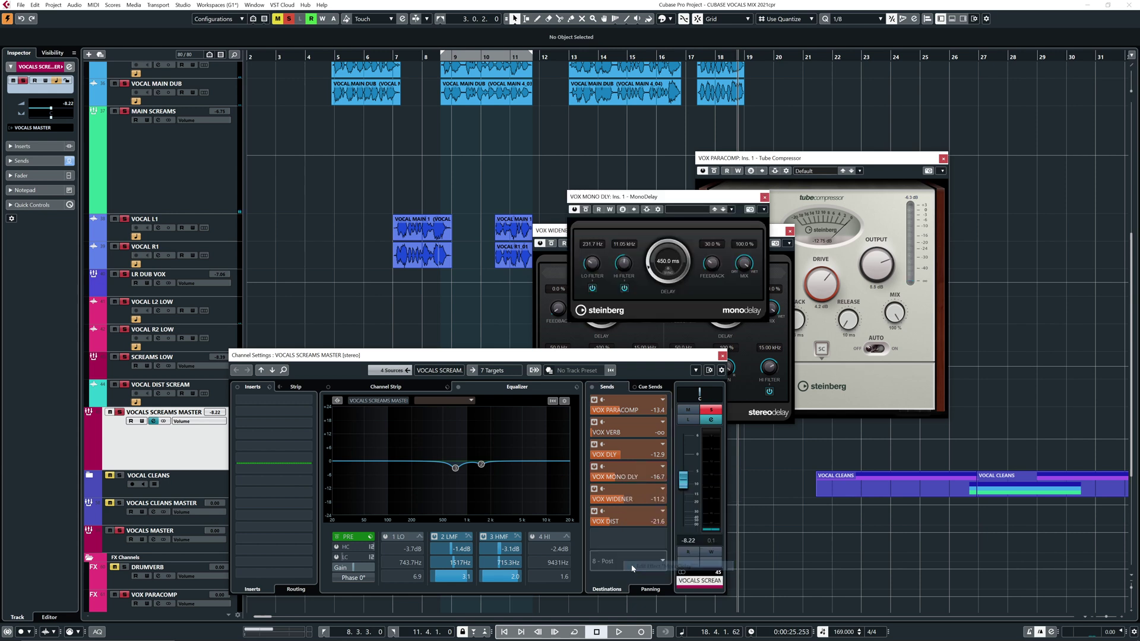
left_click_drag(658, 202, 653, 209)
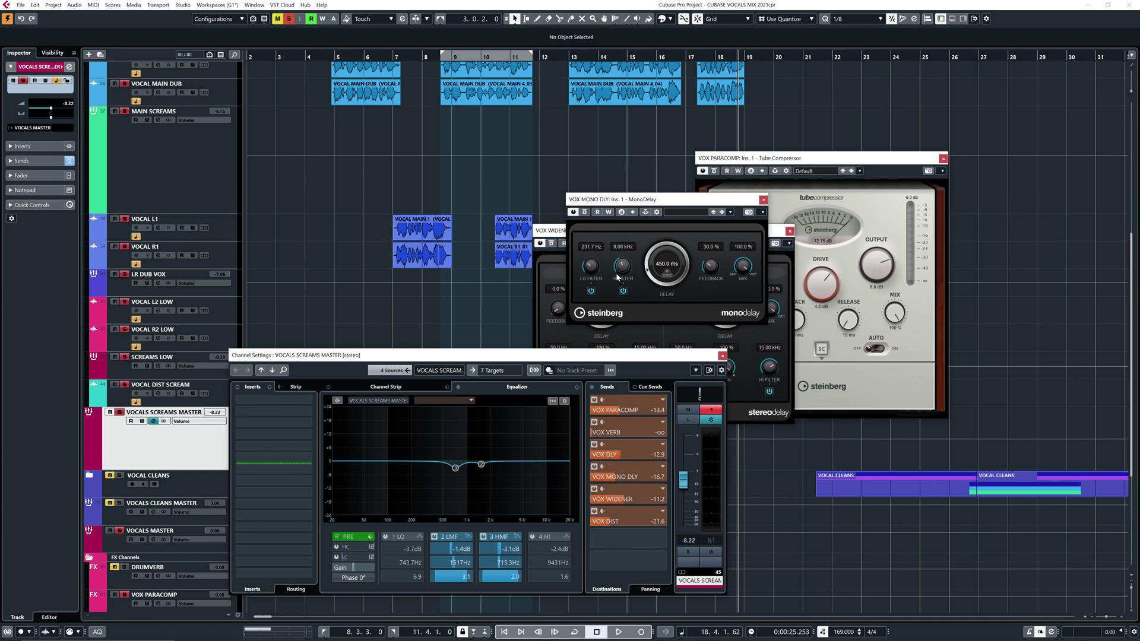
left_click(763, 200)
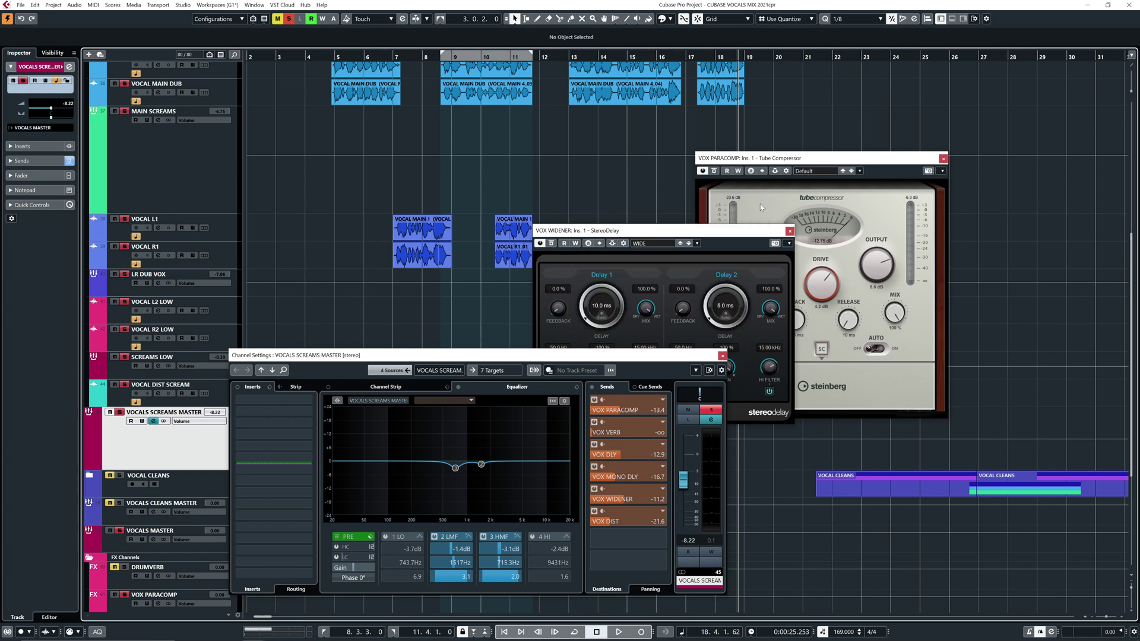
Inspect the StereoDelay settings on VOX DLY, then close the VOX DLY and VOX WIDENER plug-in windows
right_click(623, 458)
left_click(647, 453)
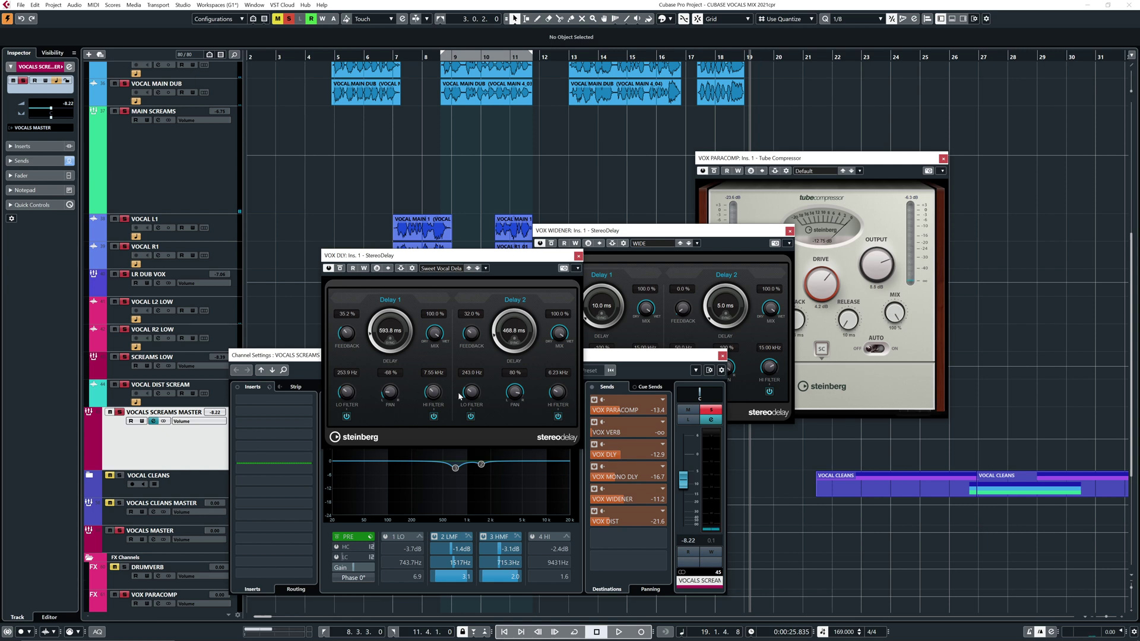
left_click(579, 257)
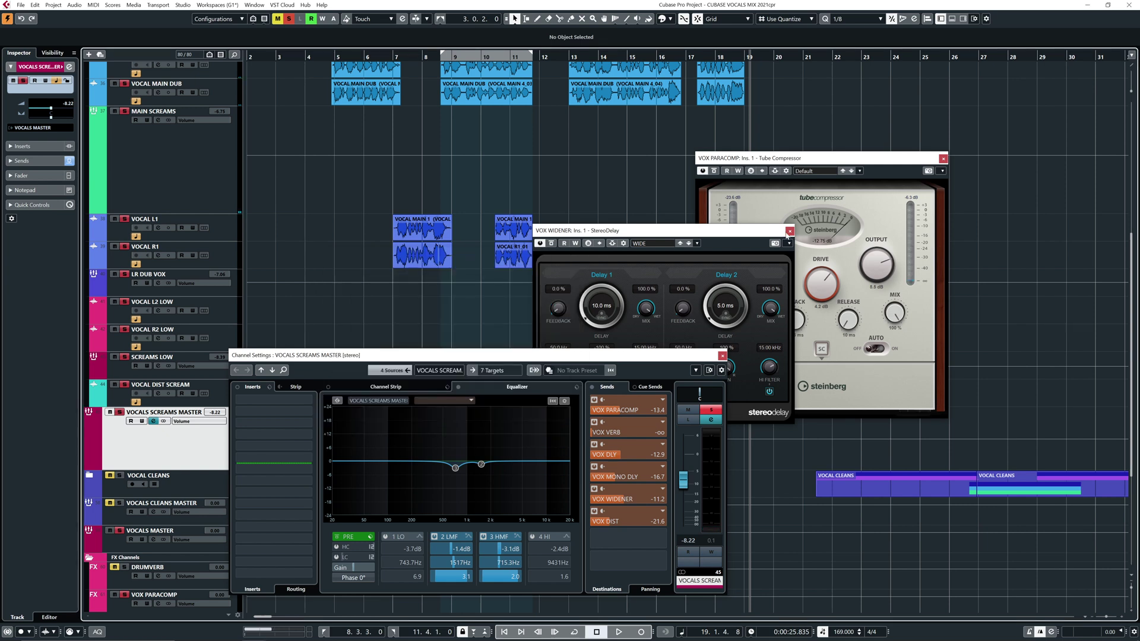
left_click(789, 231)
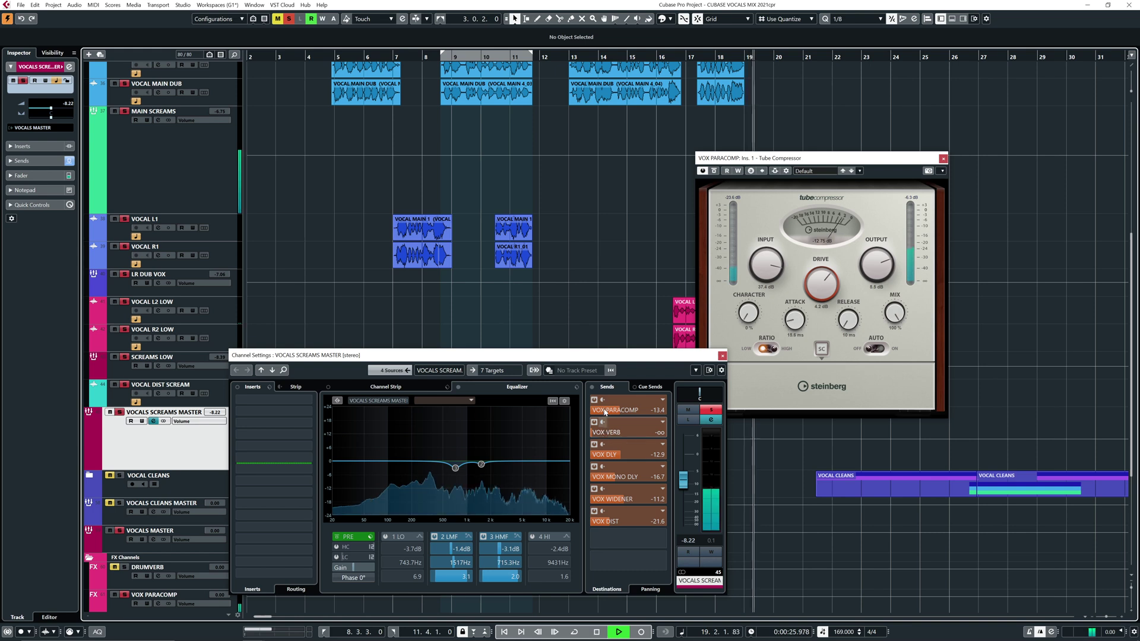
Raise VOCALS SCREAMS MASTER's VOX VERB send to -5.37 while playing the soloed screams, and stop
key("space")
key("space")
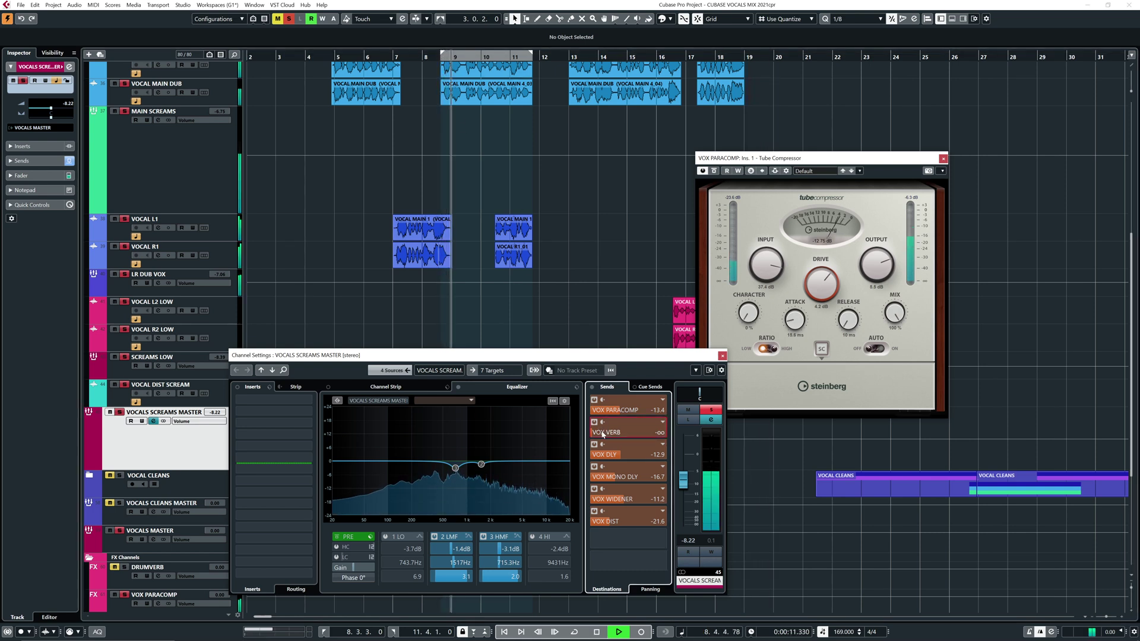
left_click(621, 433)
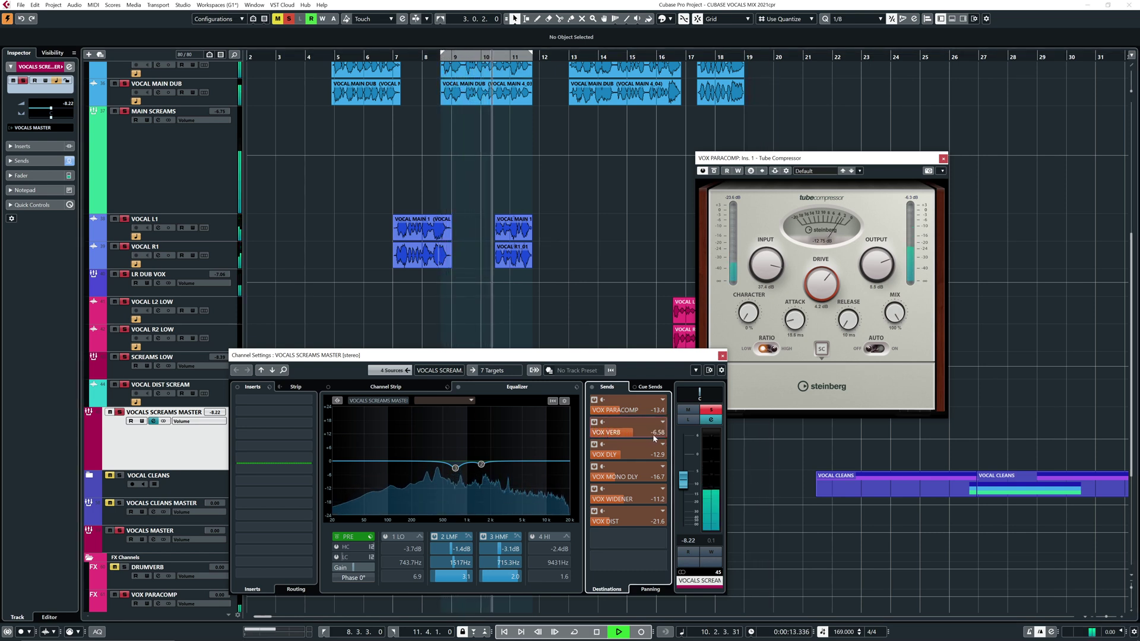
key("space")
Inspect the RoomWorks reverb settings on the VOX VERB send and close the plug-in
right_click(629, 434)
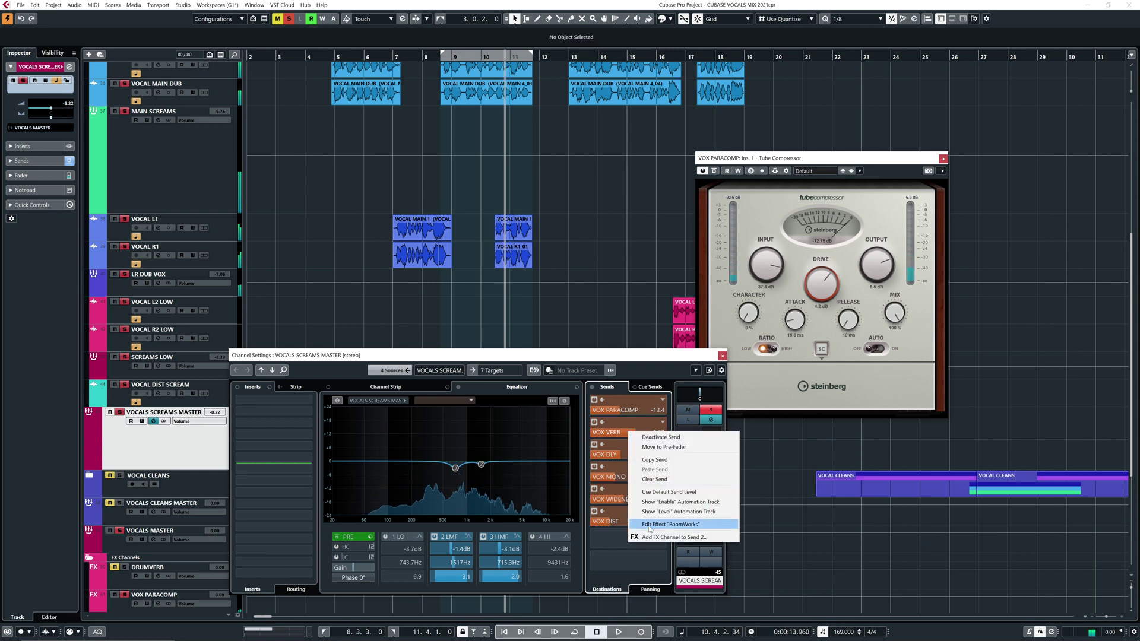
left_click(671, 525)
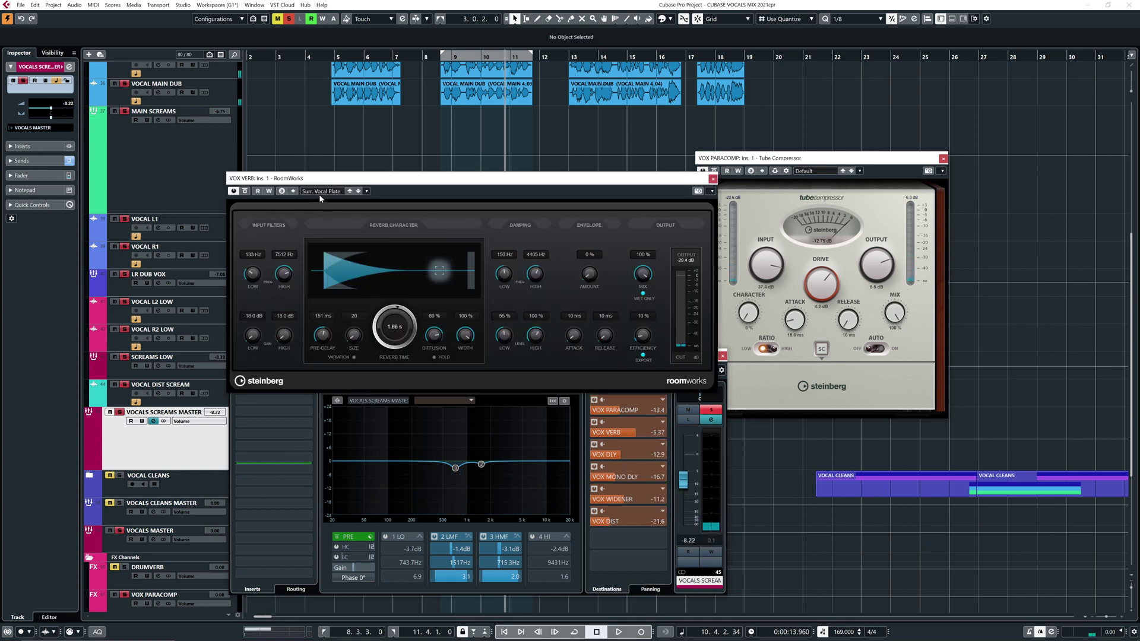
left_click(712, 179)
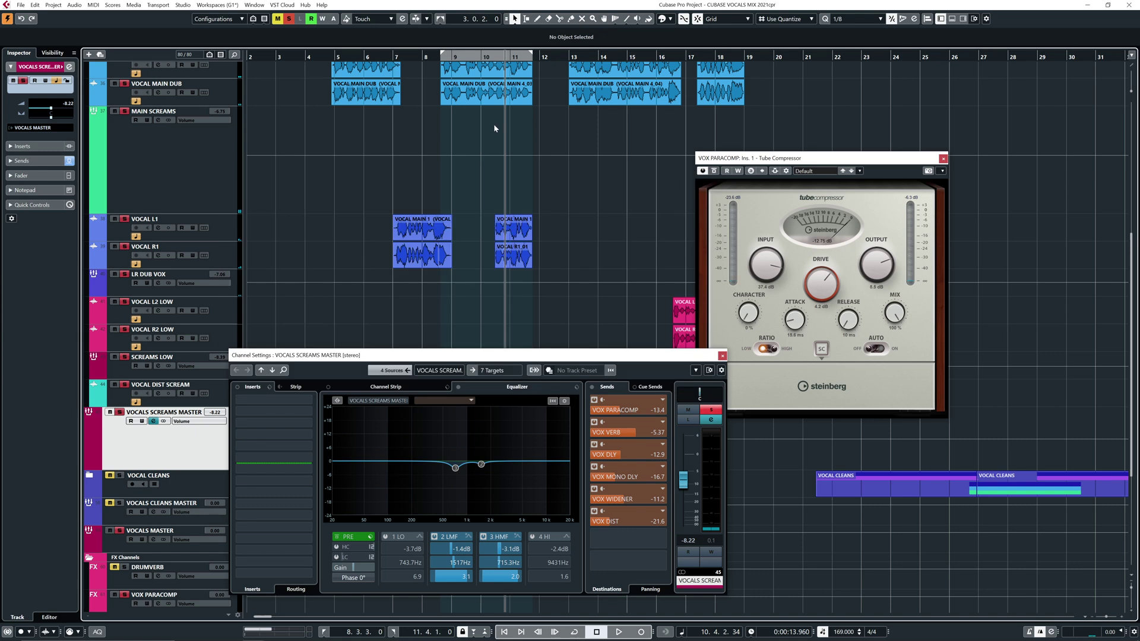
Play the soloed screams from the first phrases and lower VOCALS SCREAMS MASTER's VOX VERB send to -9.35
left_click(334, 55)
key("space")
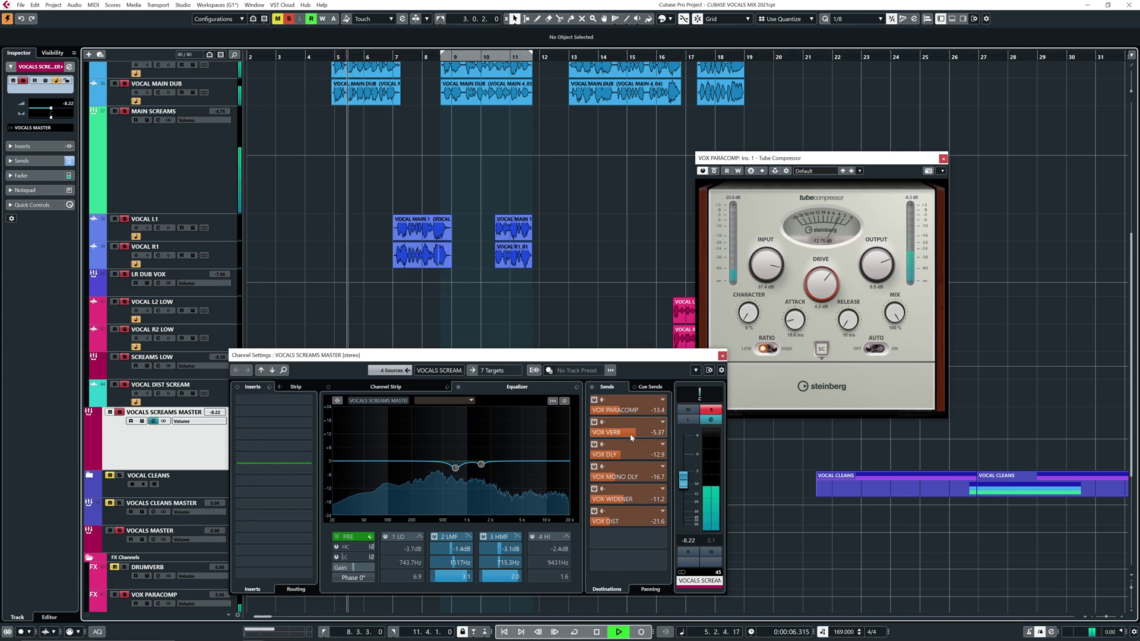
left_click_drag(630, 439, 614, 441)
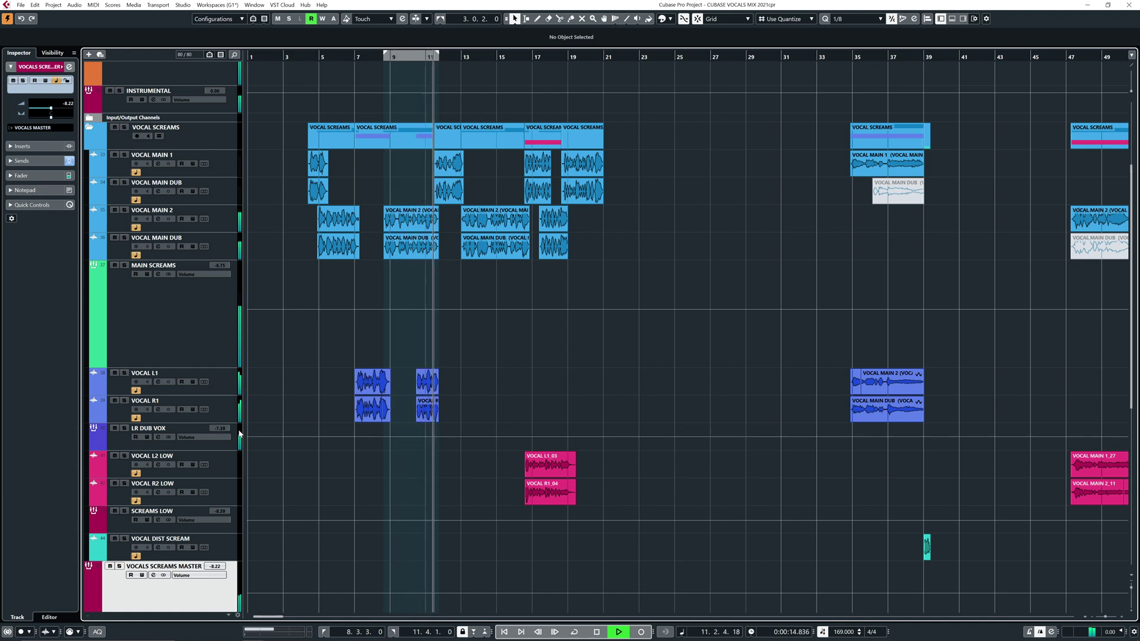
Listen to the screams within the full mix through bar 21, and stop playback
scroll(508, 373, "down", 1)
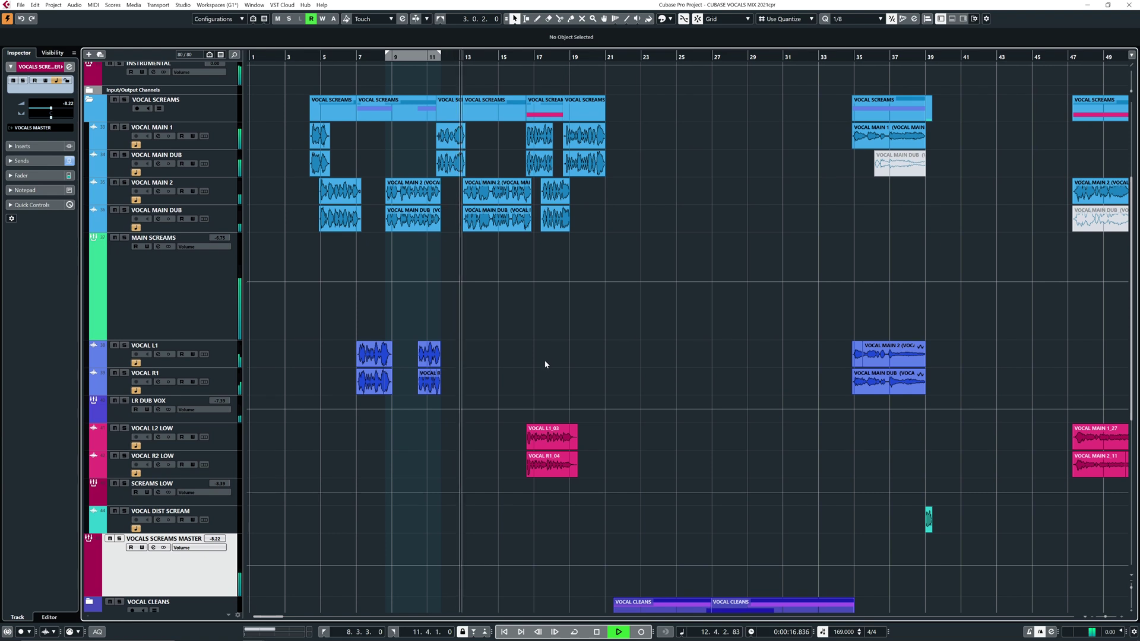
scroll(544, 368, "down", 1)
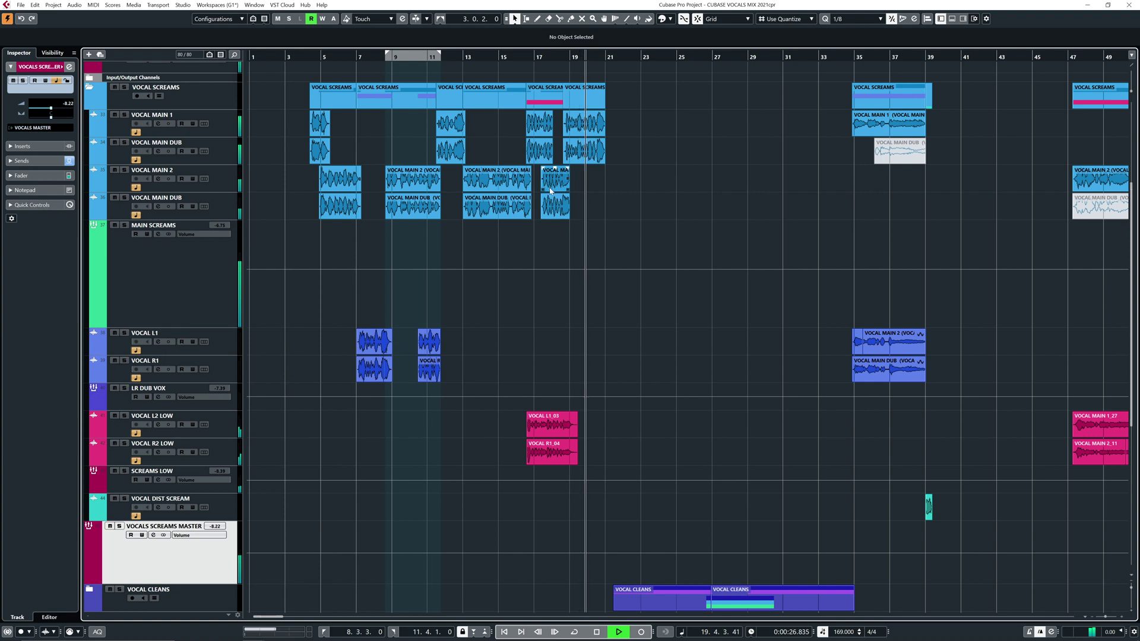
key("space")
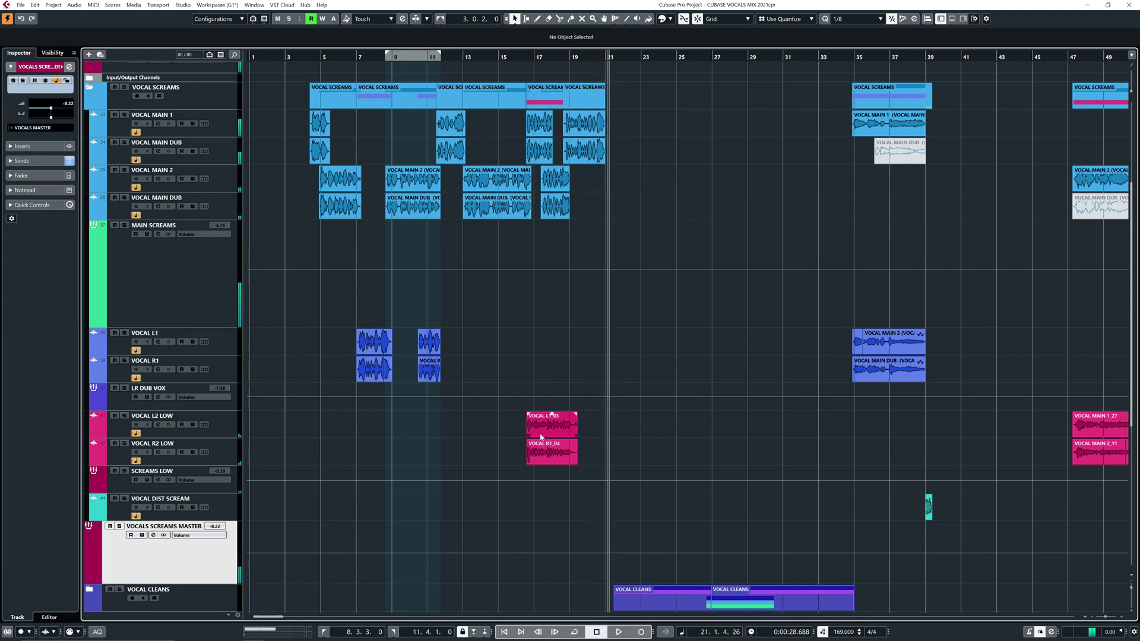
Adjust the SCREAMS LOW volume and check it by playing the full mix from about bar 16
left_click(515, 71)
key("h")
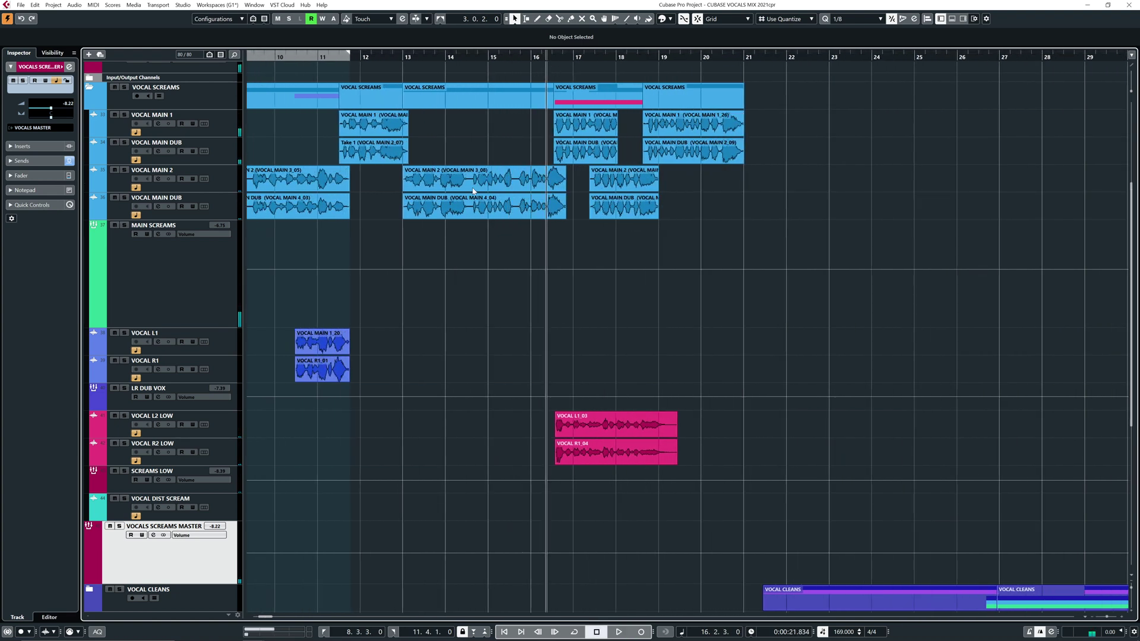
left_click_drag(226, 471, 227, 470)
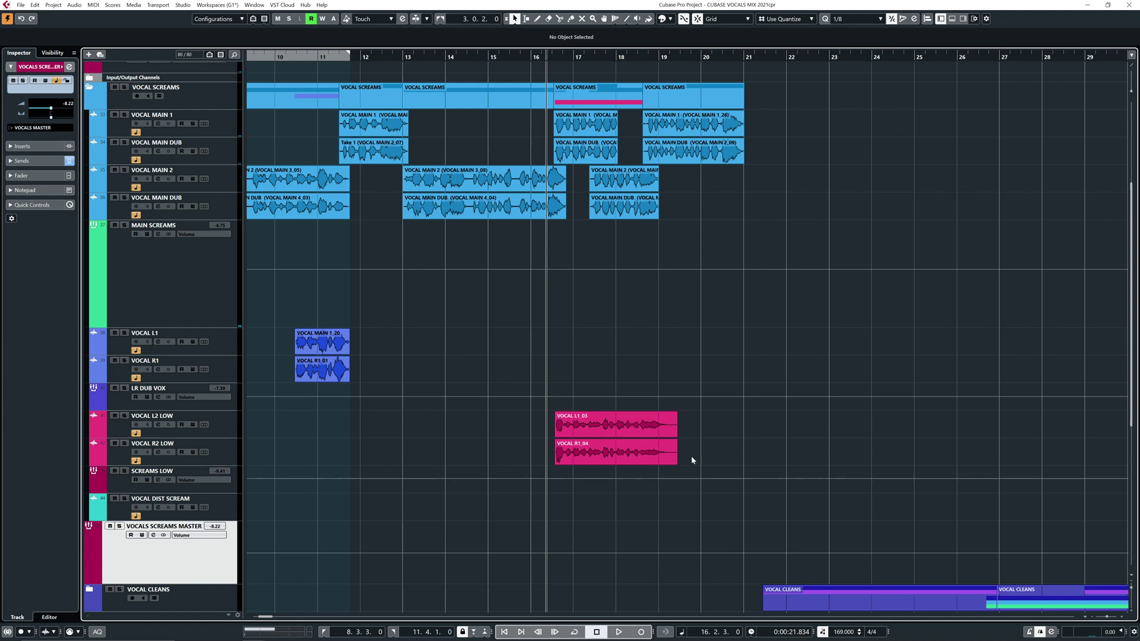
key("space")
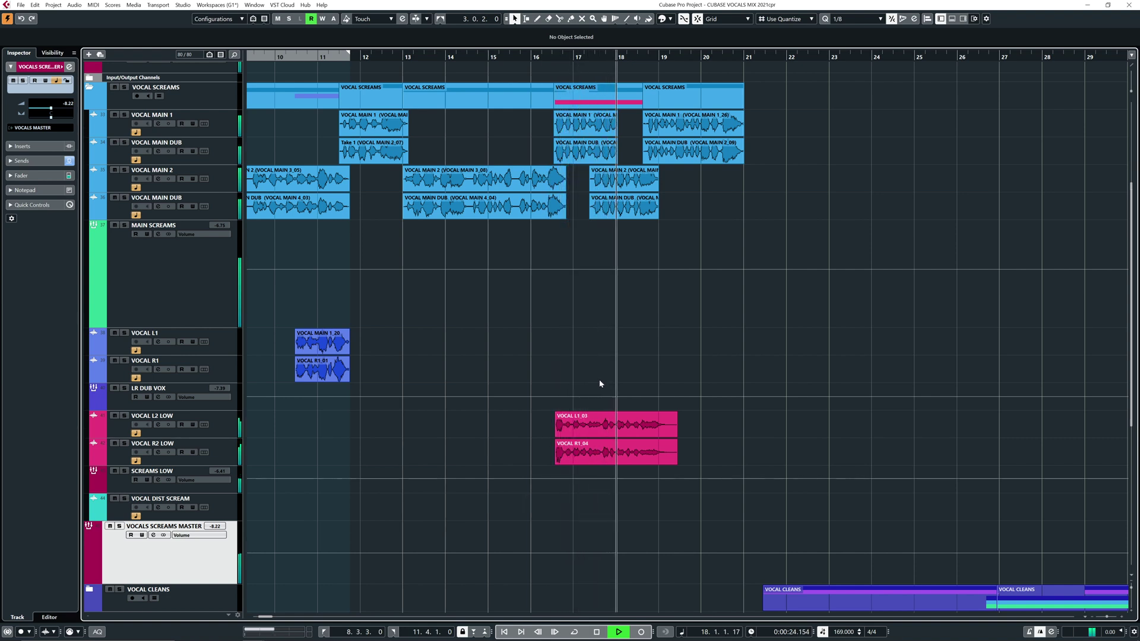
key("g")
key("g")
key("g")
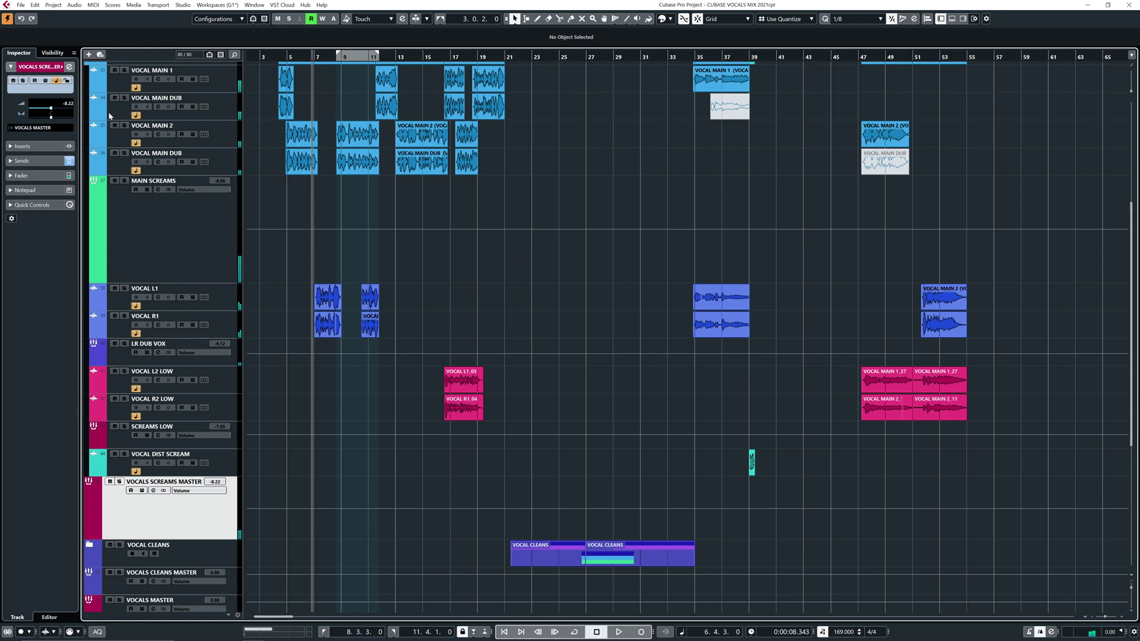
Add the Frequency EQ as the first insert on VOCALS SCREAMS MASTER
left_click(69, 67)
left_click(285, 401)
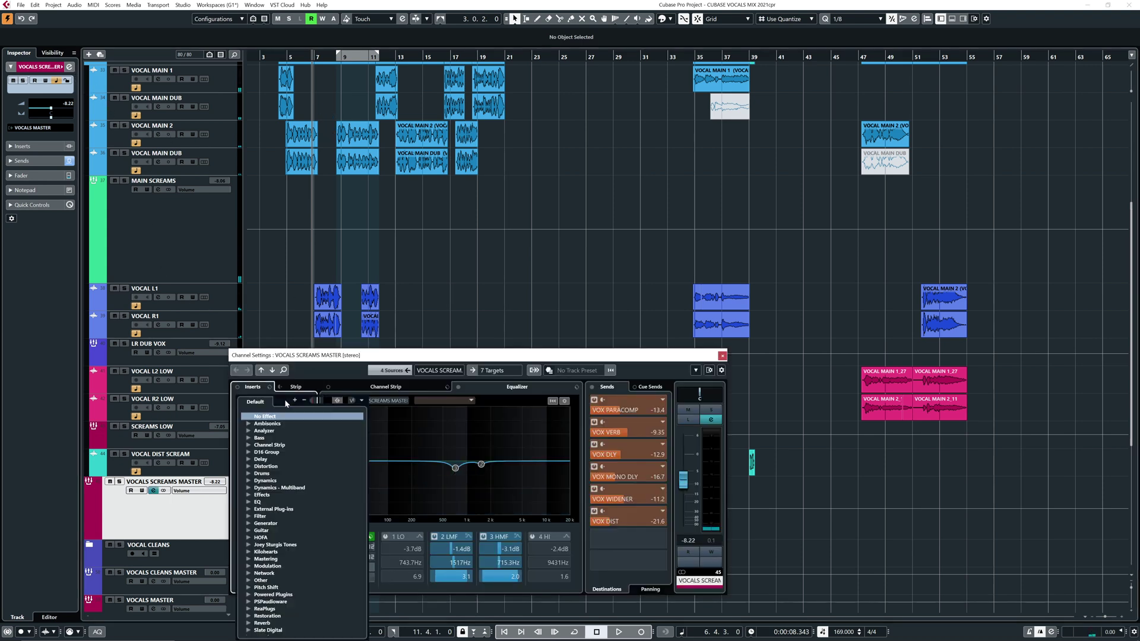
type("freq")
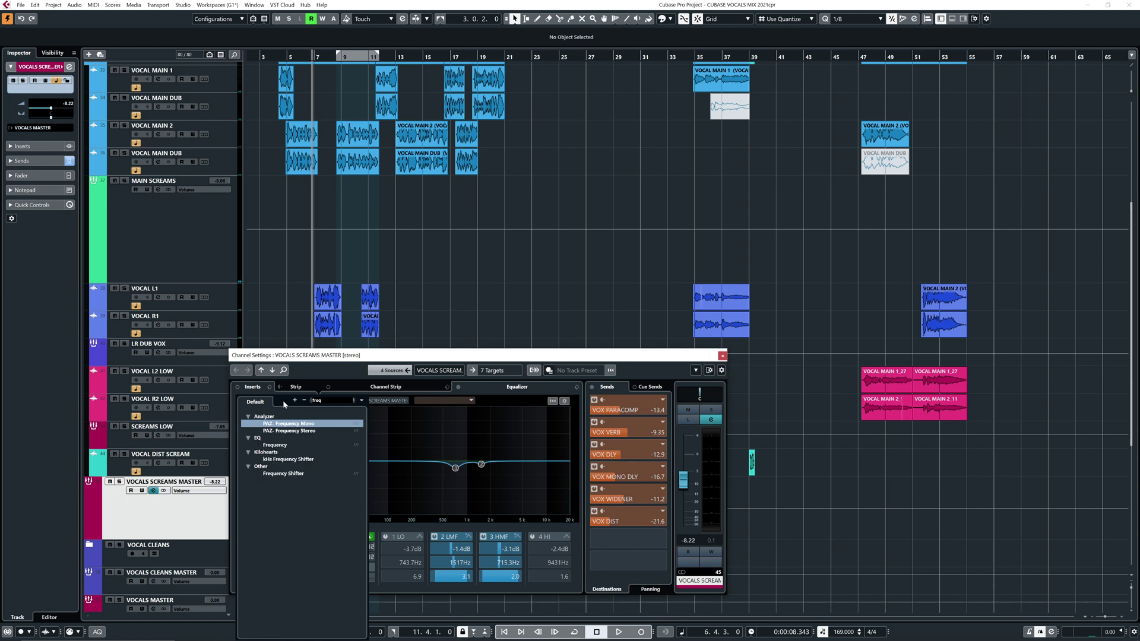
left_click(279, 446)
left_click(249, 401)
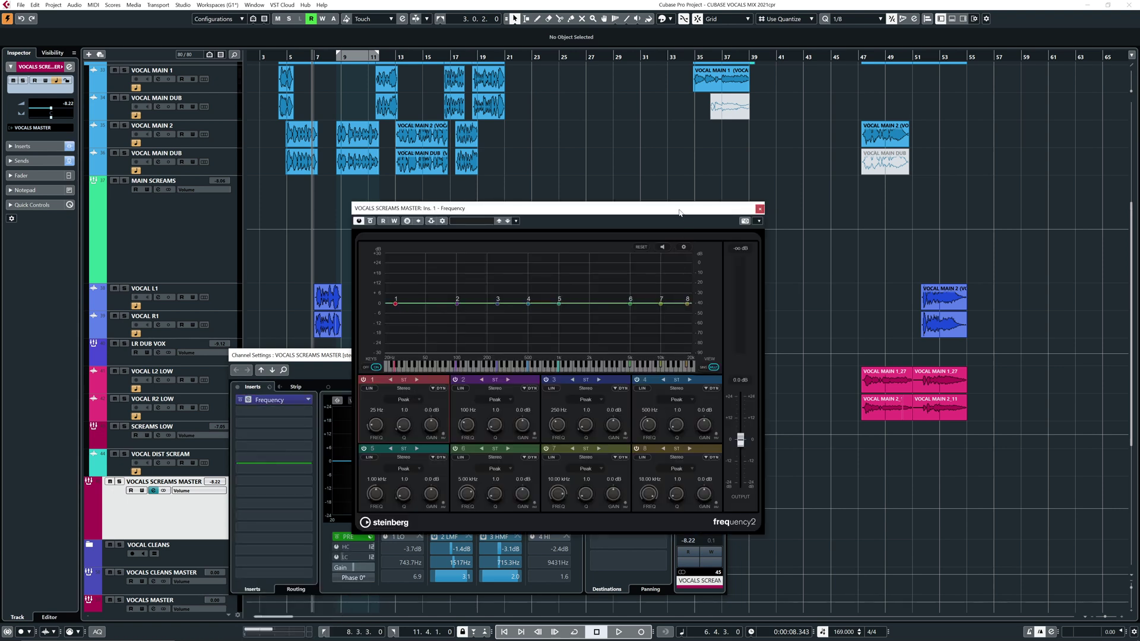
Cut band 4 of Frequency by 3.2 dB at 758 Hz while playing the mix from the first screams
left_click_drag(680, 212, 973, 284)
left_click(532, 258)
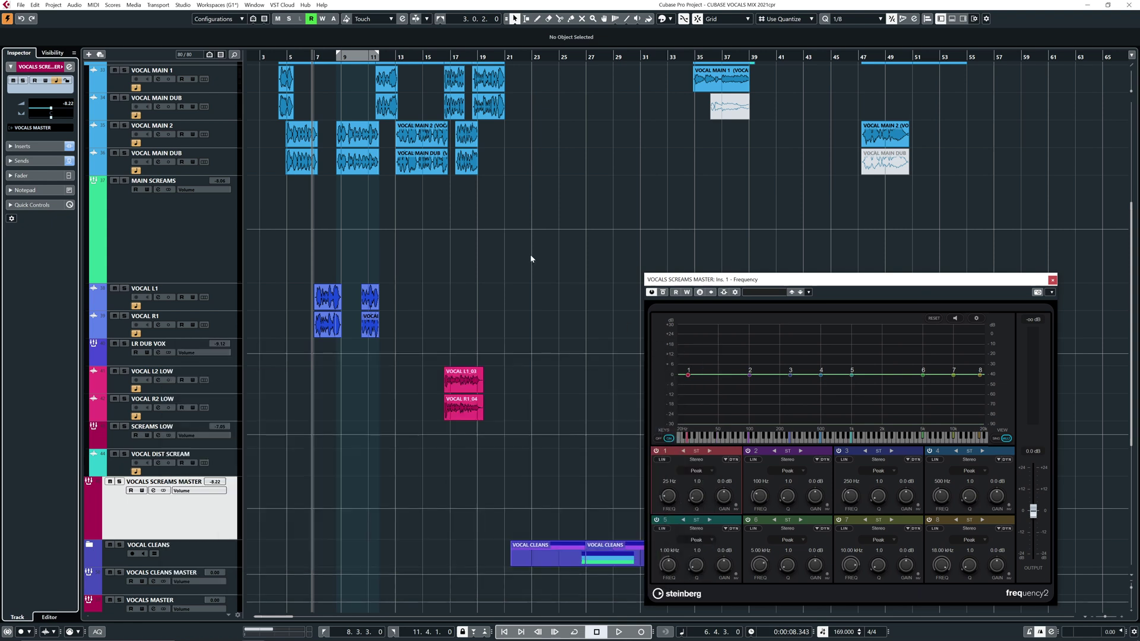
left_click_drag(283, 56, 531, 211)
left_click_drag(810, 285, 586, 207)
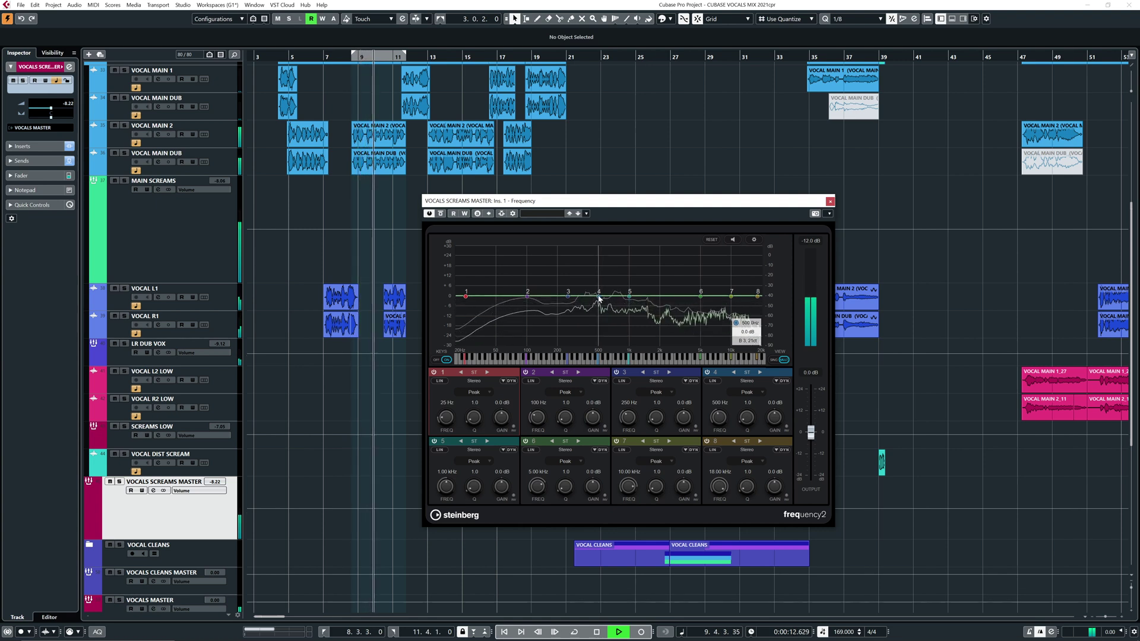
mouse_move(599, 296)
left_mouse_down()
mouse_move(619, 291)
mouse_move(618, 274)
mouse_move(588, 274)
mouse_move(617, 280)
mouse_move(618, 304)
left_mouse_up()
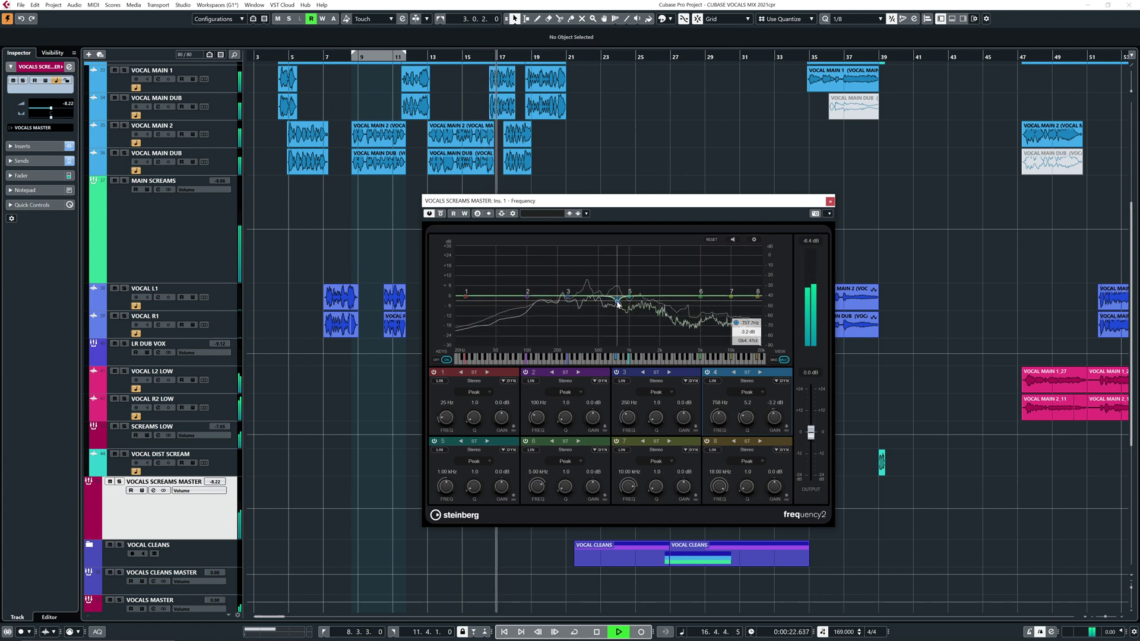
Sweep Frequency's band 3 with a narrow boost to find the harsh resonance, and cut it at 360 Hz
left_click_drag(573, 299, 579, 298)
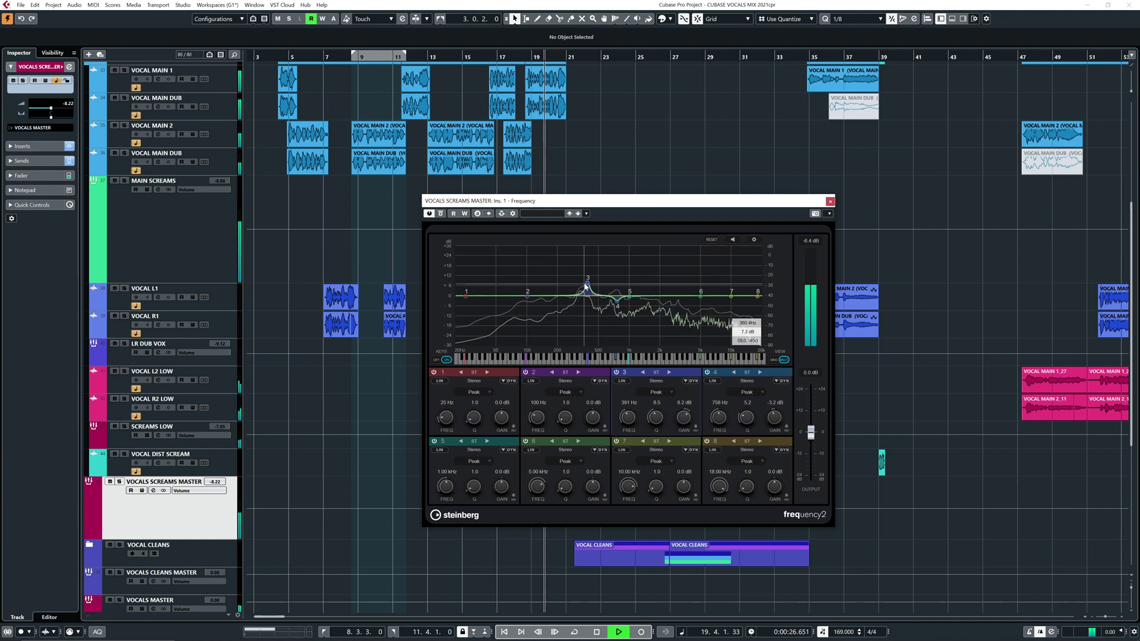
left_click(409, 56)
left_click_drag(586, 272, 588, 268)
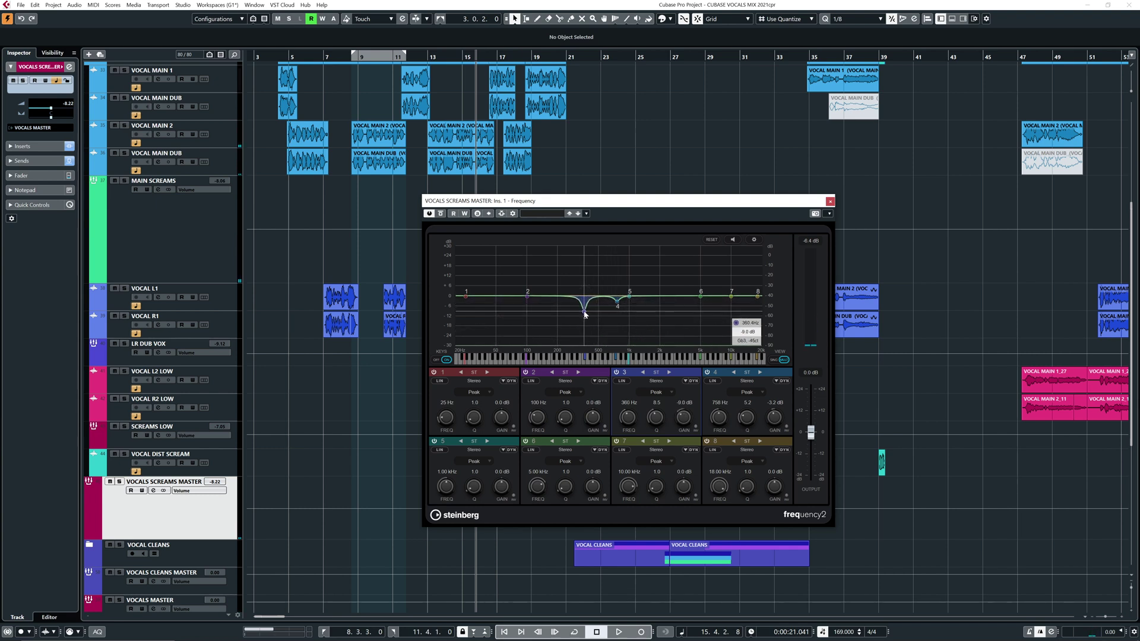
Make Frequency's band 3 dynamic with a threshold of -54.1 dB, and close the plug-in
left_click(685, 382)
left_click_drag(663, 395, 650, 394)
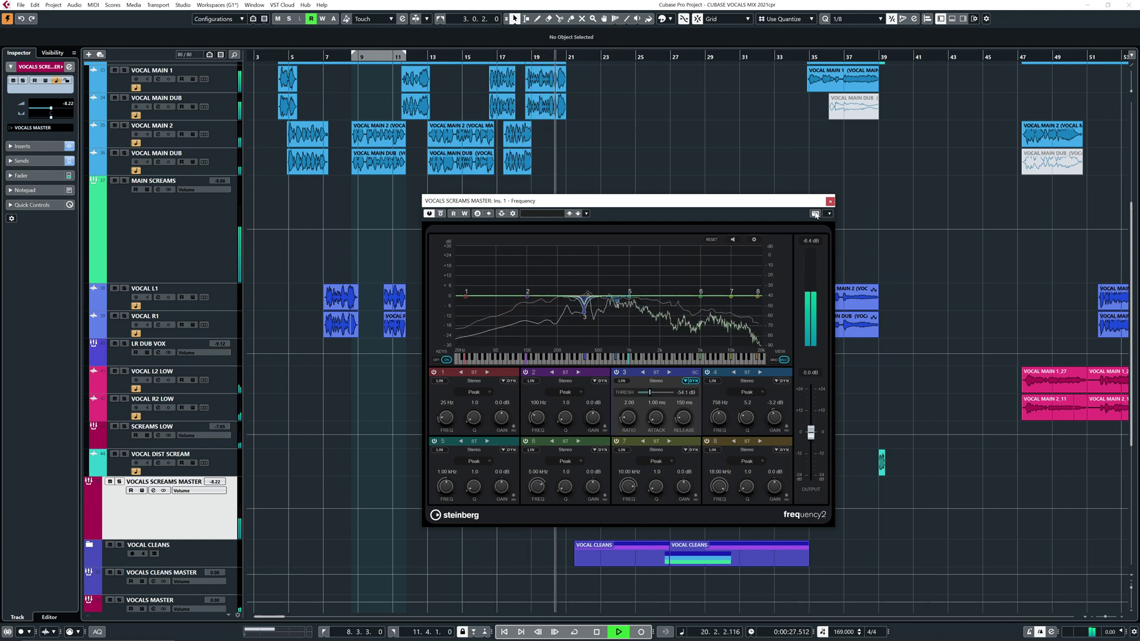
left_click(830, 201)
Play the mix from the first screams to check the EQ changes on VOCALS SCREAMS MASTER
left_click(267, 56)
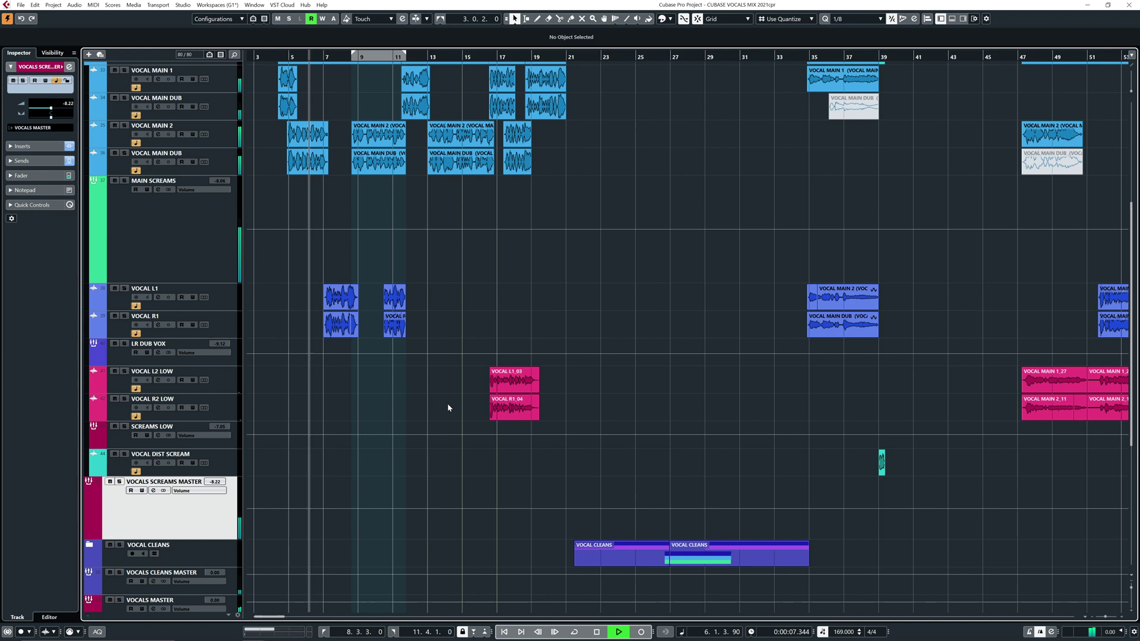
scroll(464, 322, "up", 1)
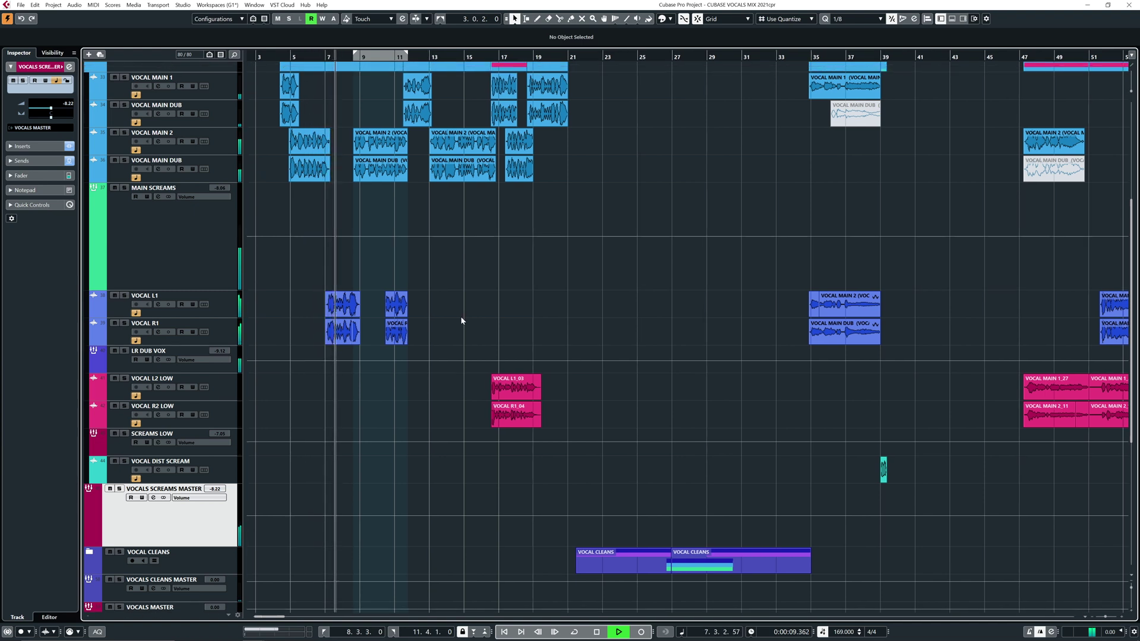
scroll(461, 319, "down", 4)
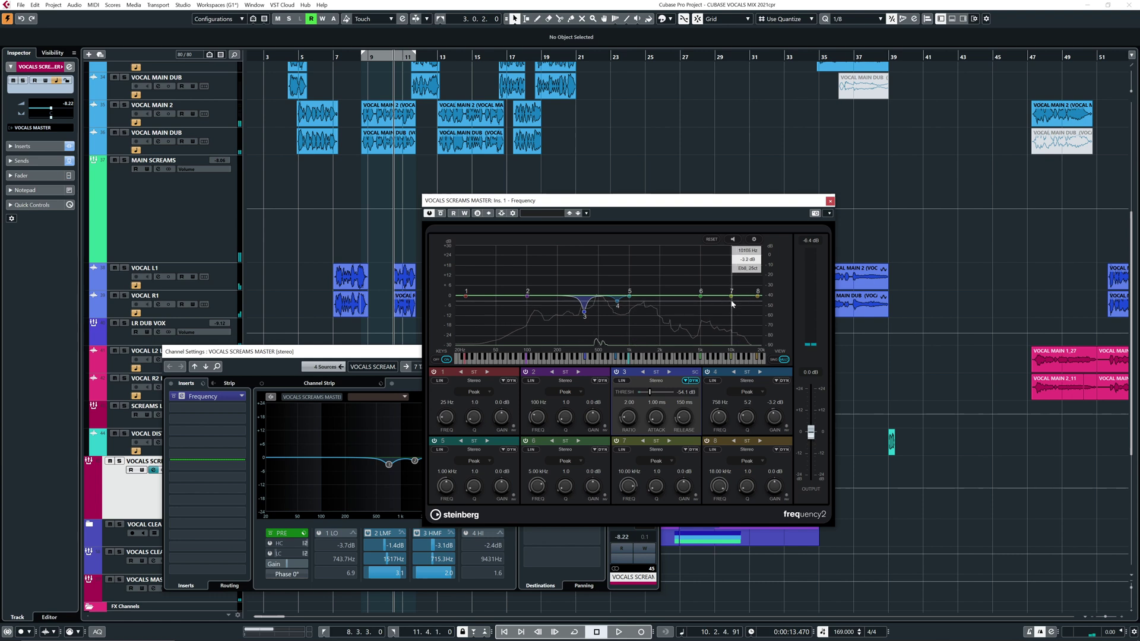
Make Frequency's band 7 a dynamic cut at 9.71 kHz with a -54.1 dB threshold, and cut band 8 by 0.5 dB at 17.03 kHz
left_click_drag(731, 296, 730, 293)
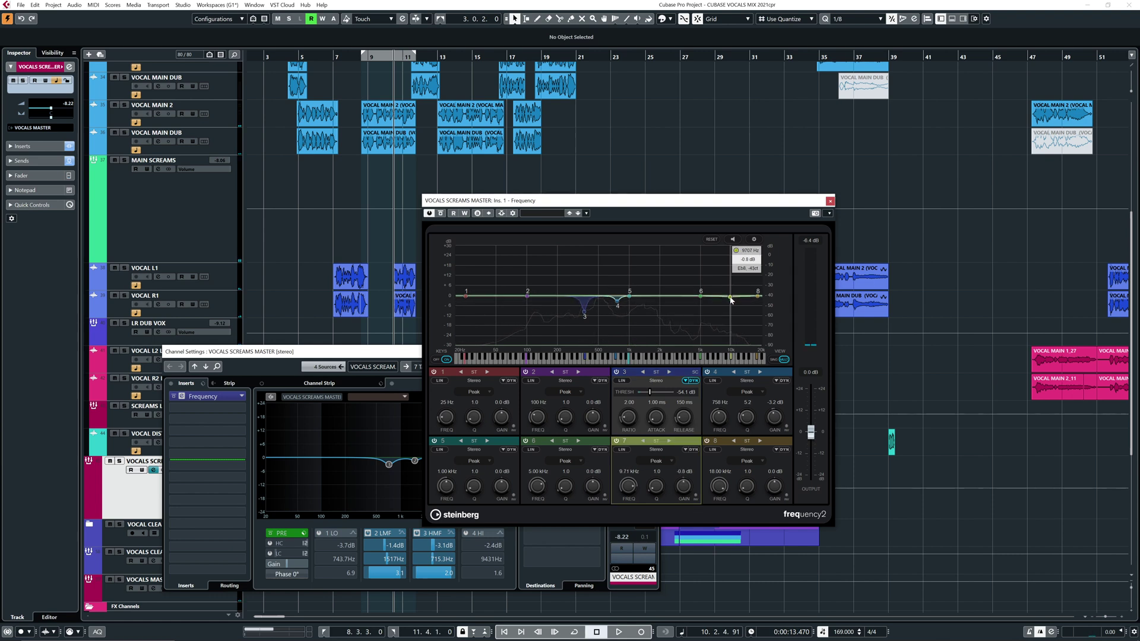
left_click(686, 450)
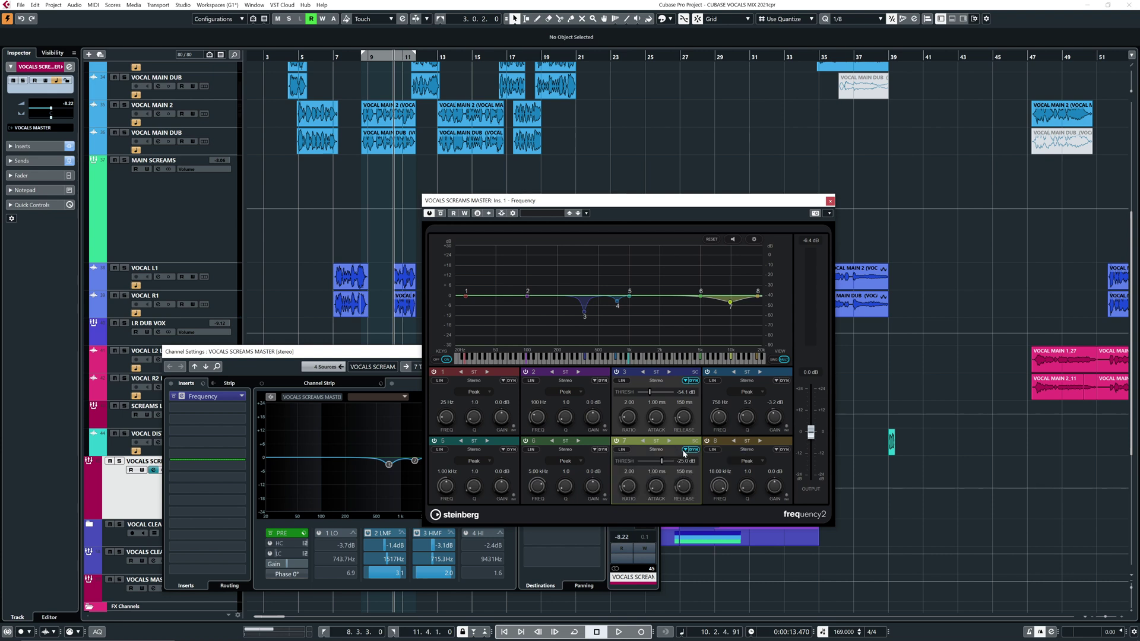
left_click(305, 57)
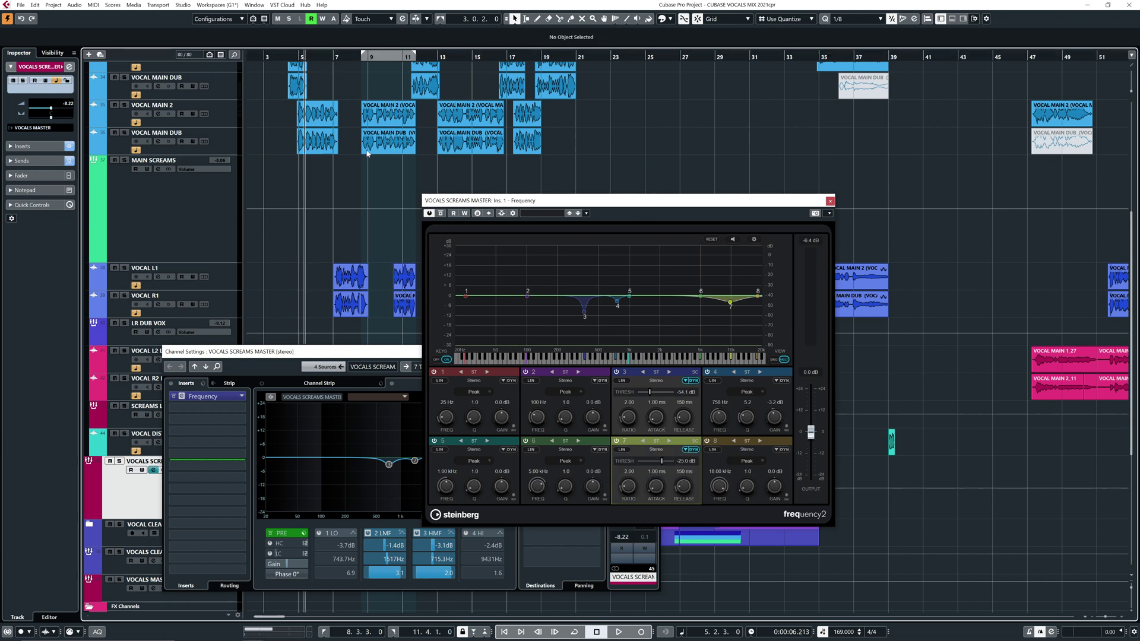
left_click_drag(662, 461, 649, 464)
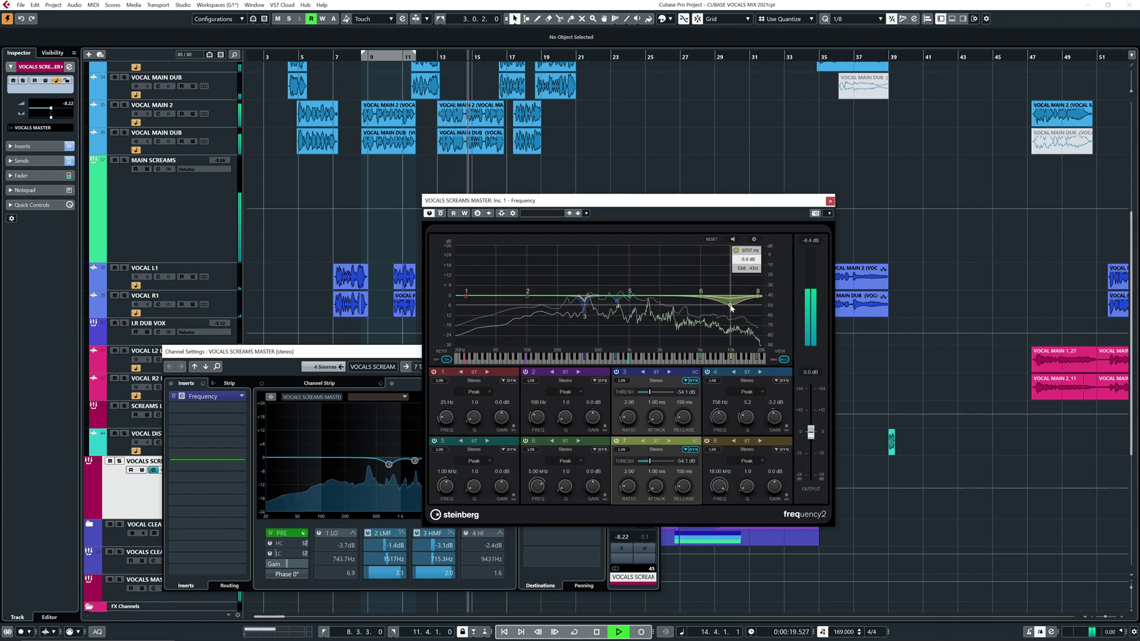
left_click_drag(758, 299, 756, 306)
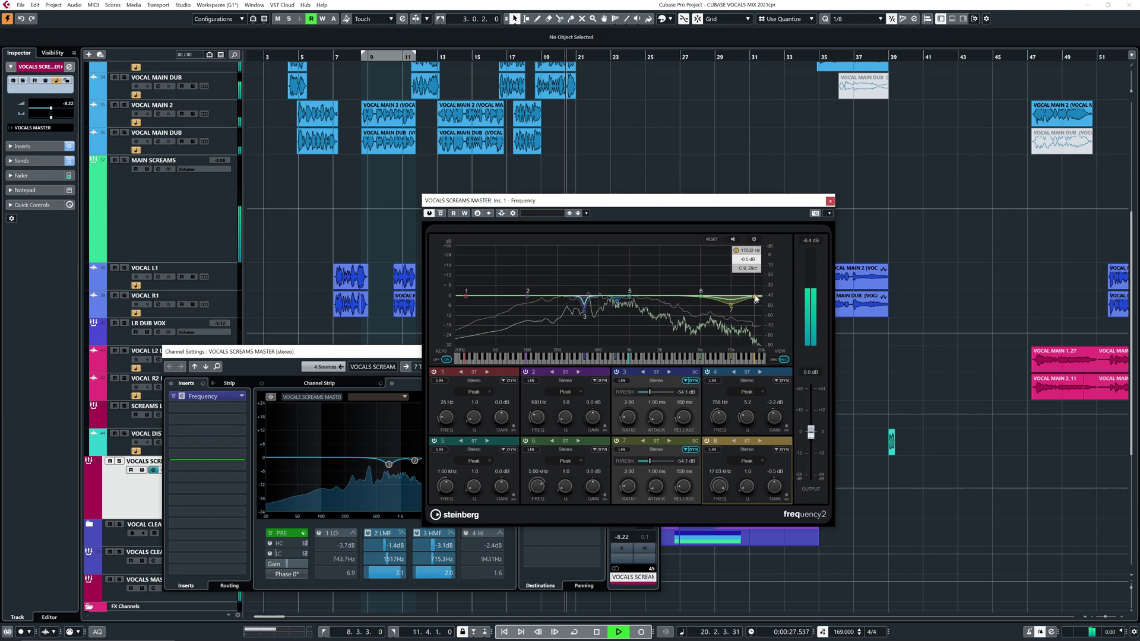
Sweep Frequency's band 5 with a narrow boost, cut it by 4.2 dB at 1.08 kHz, and close the plug-in and channel settings
left_click(527, 54)
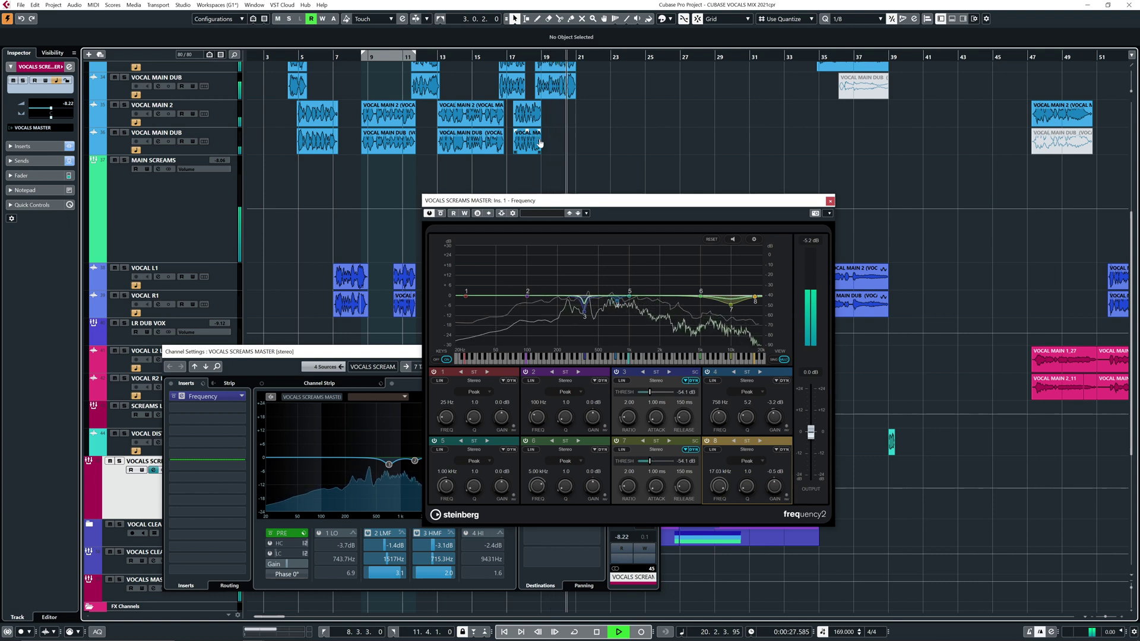
key("space")
left_click_drag(629, 293, 652, 291)
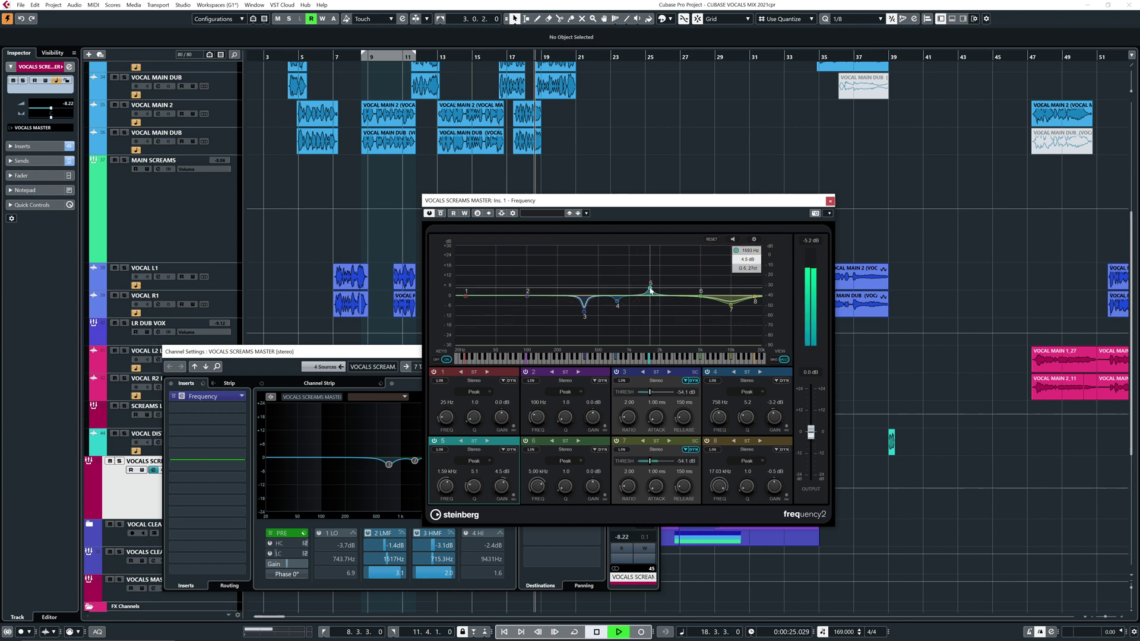
left_click_drag(633, 279, 633, 307)
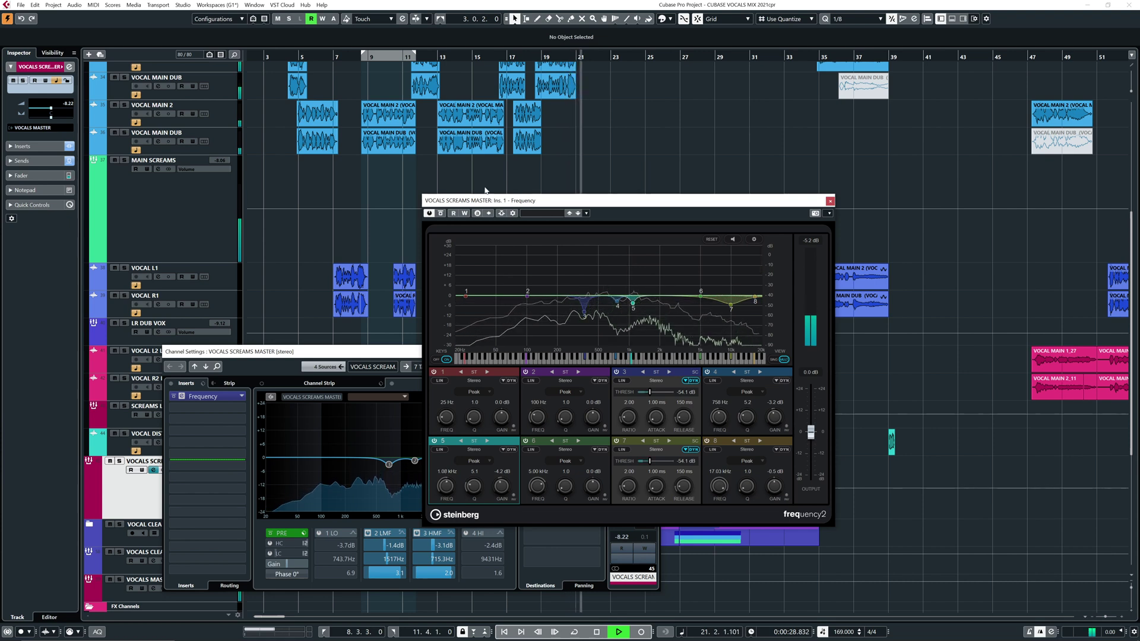
left_click(283, 55)
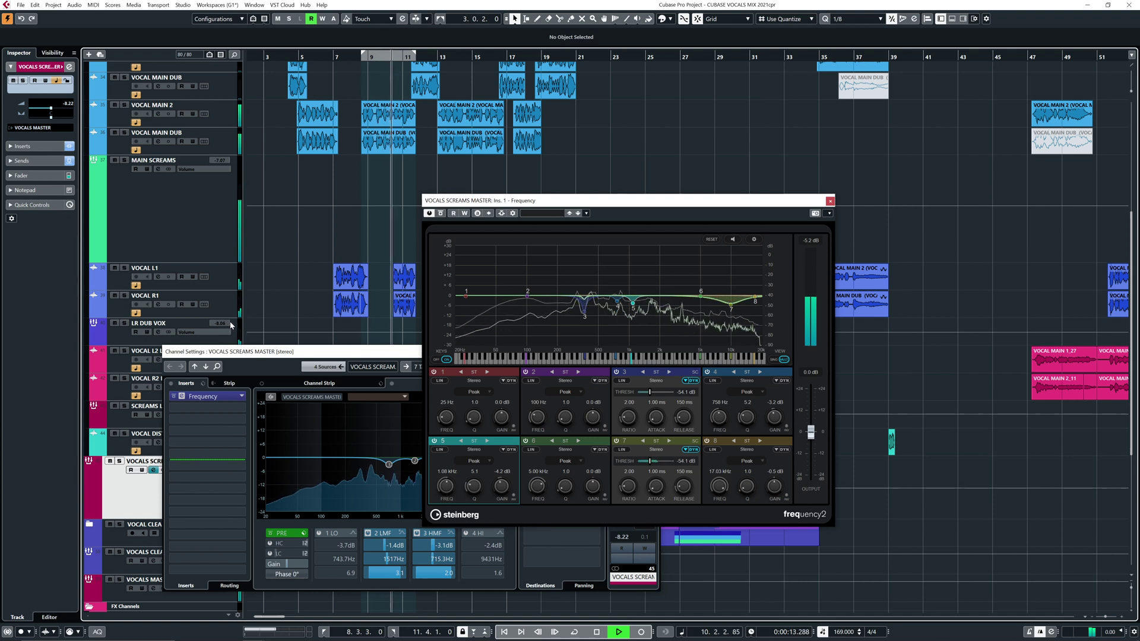
left_click(830, 201)
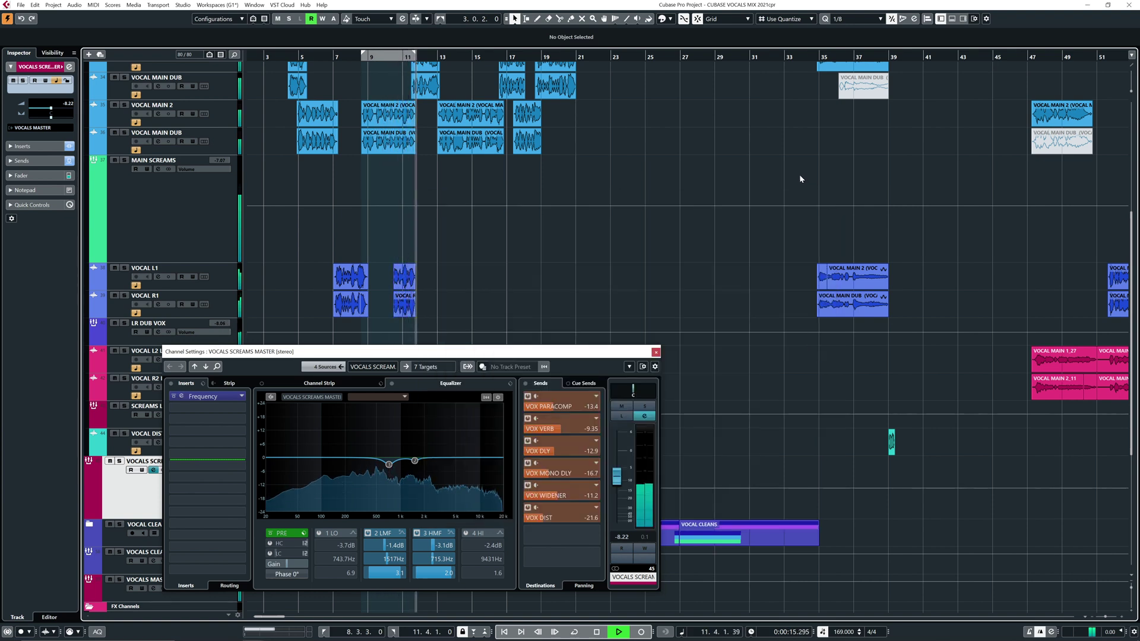
left_click(656, 352)
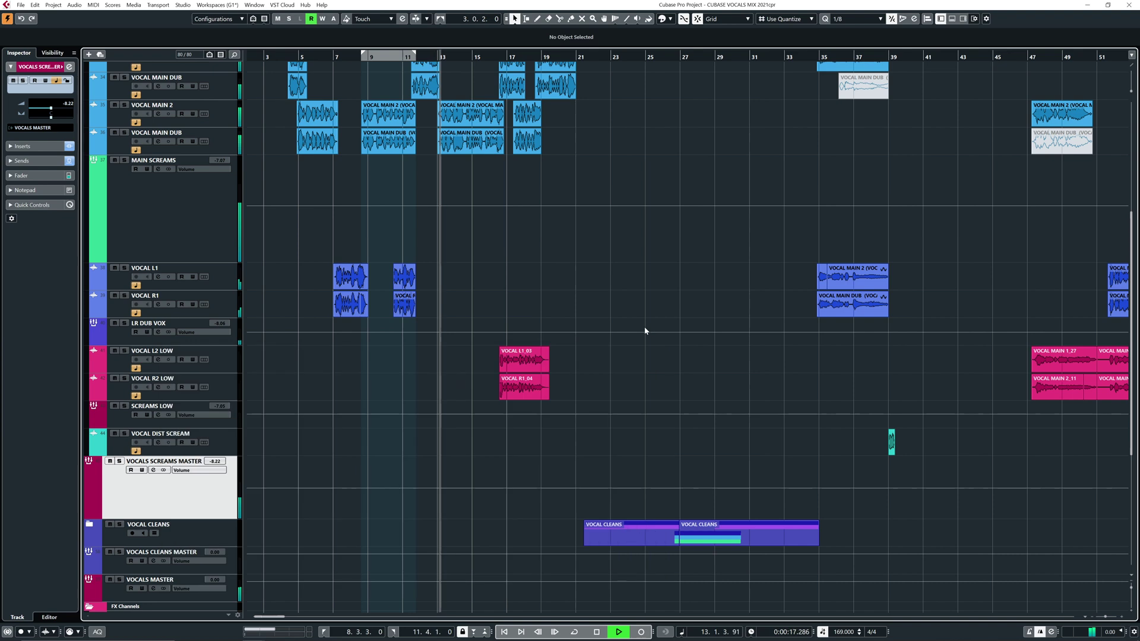
Solo the VOX DIST effects channel during playback and open its channel settings
scroll(598, 291, "down", 1)
key("g")
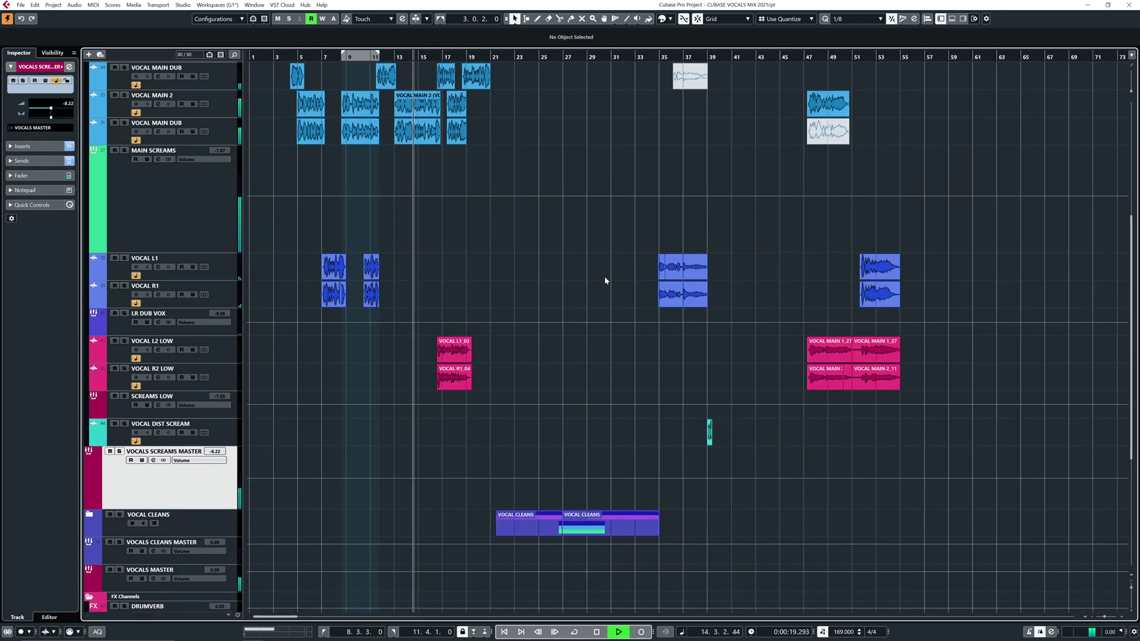
key("h")
scroll(469, 333, "down", 10)
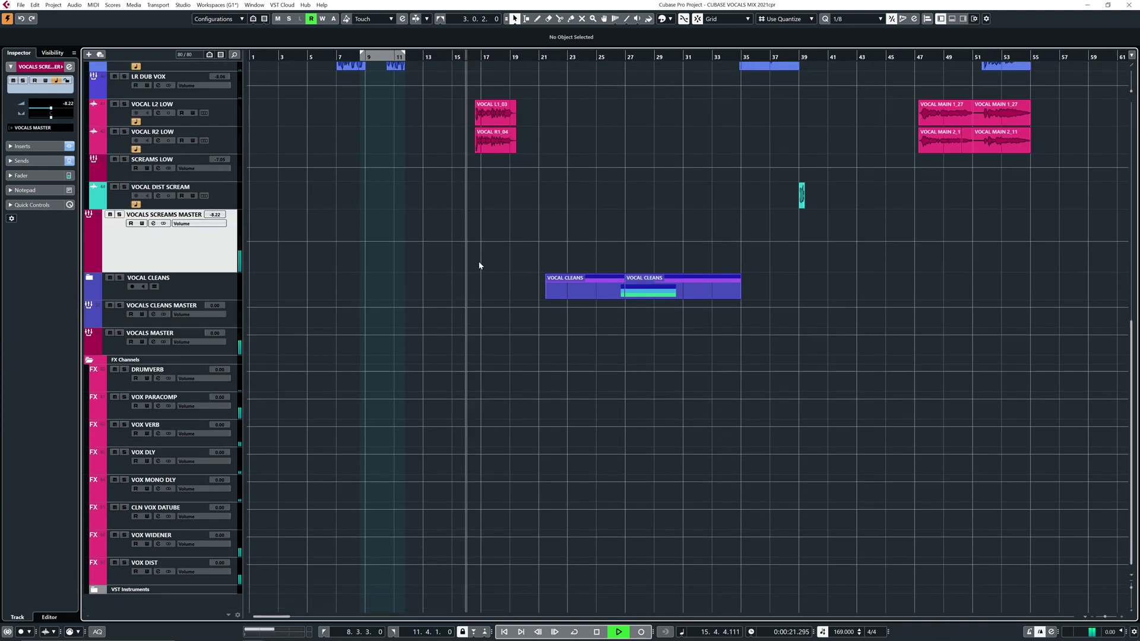
left_click(124, 563)
left_click(125, 575)
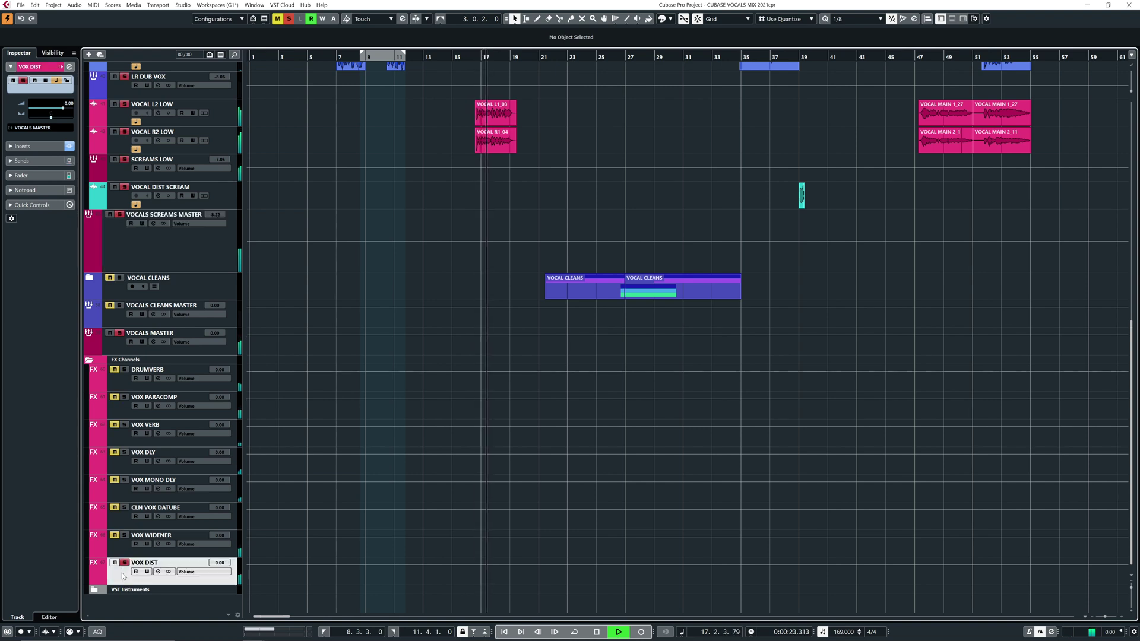
left_click(157, 571)
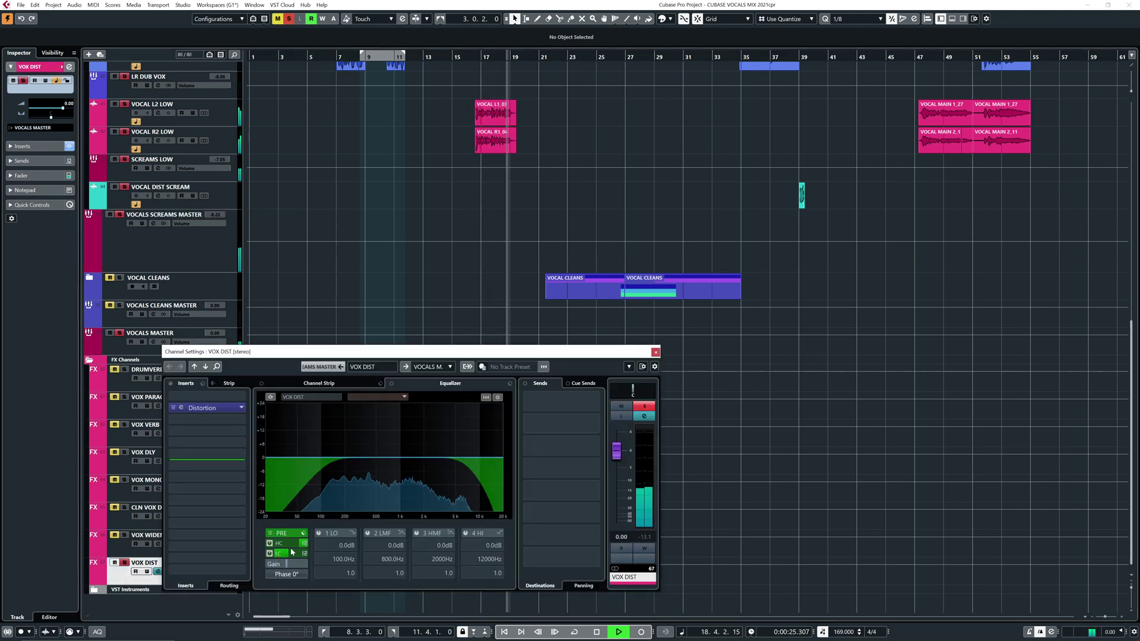
Raise the Tone of the Distortion insert on VOX DIST, and return to the full mix with the solo cleared and the windows closed
left_click(181, 408)
key("1")
left_click_drag(393, 285, 391, 275)
key("space")
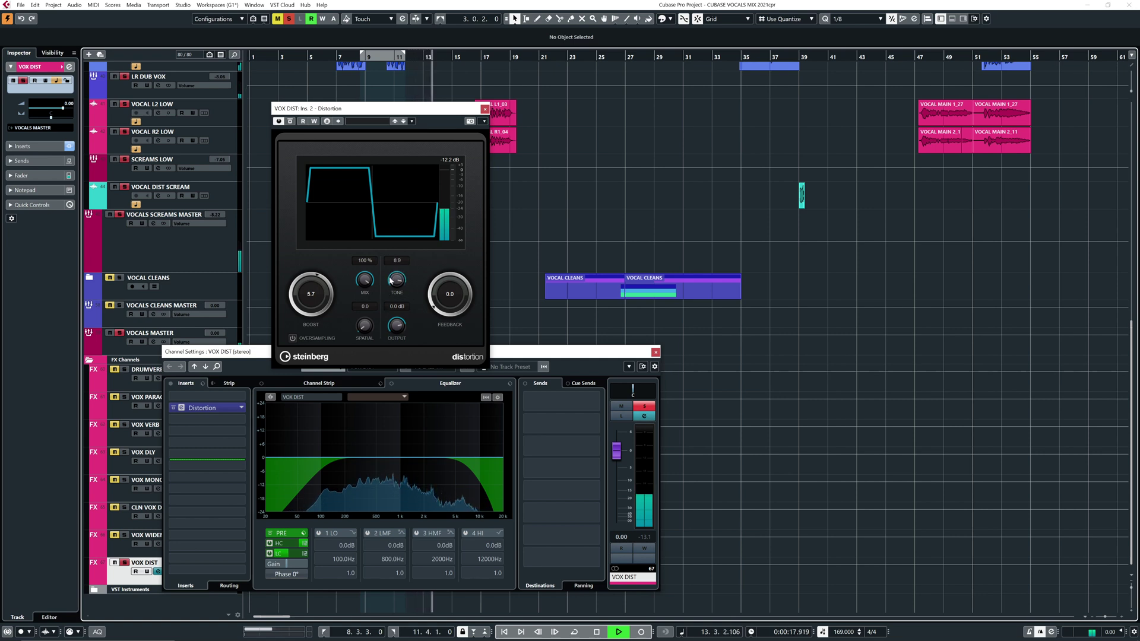
left_click(290, 19)
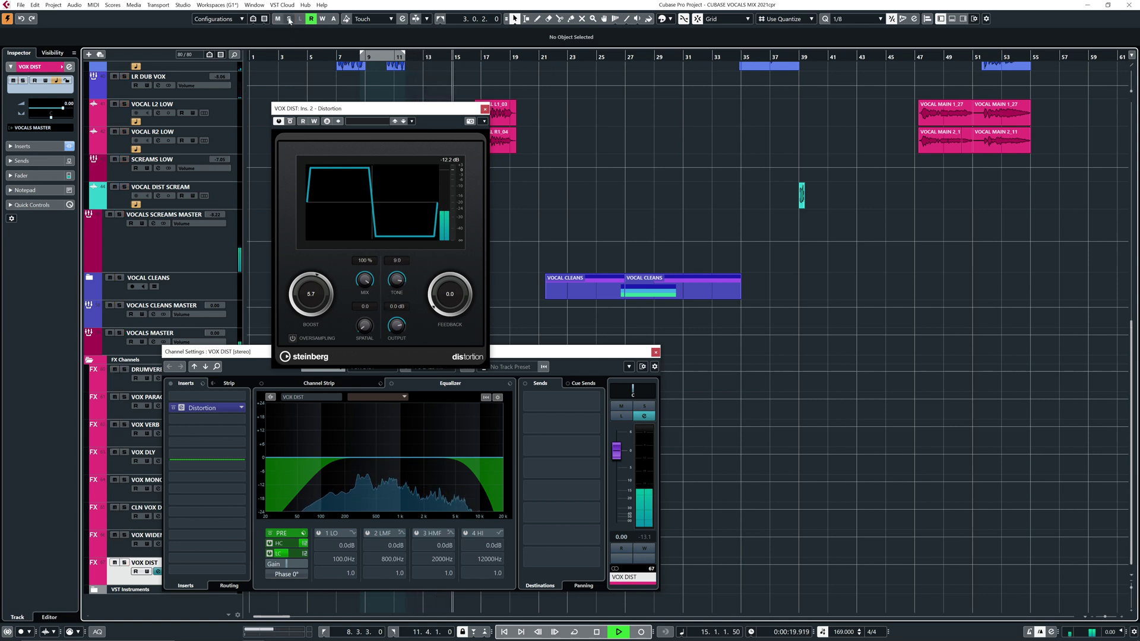
left_click(485, 109)
left_click(656, 352)
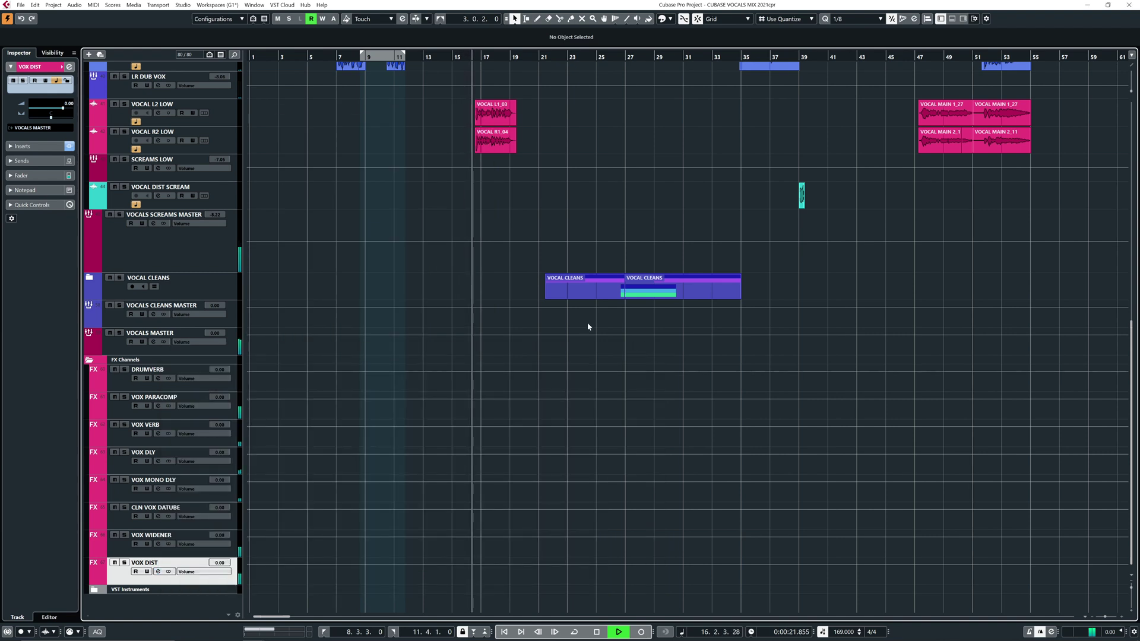
Solo the VOCAL SCREAMS folder and play the screams on their own from the beginning
scroll(588, 327, "up", 10)
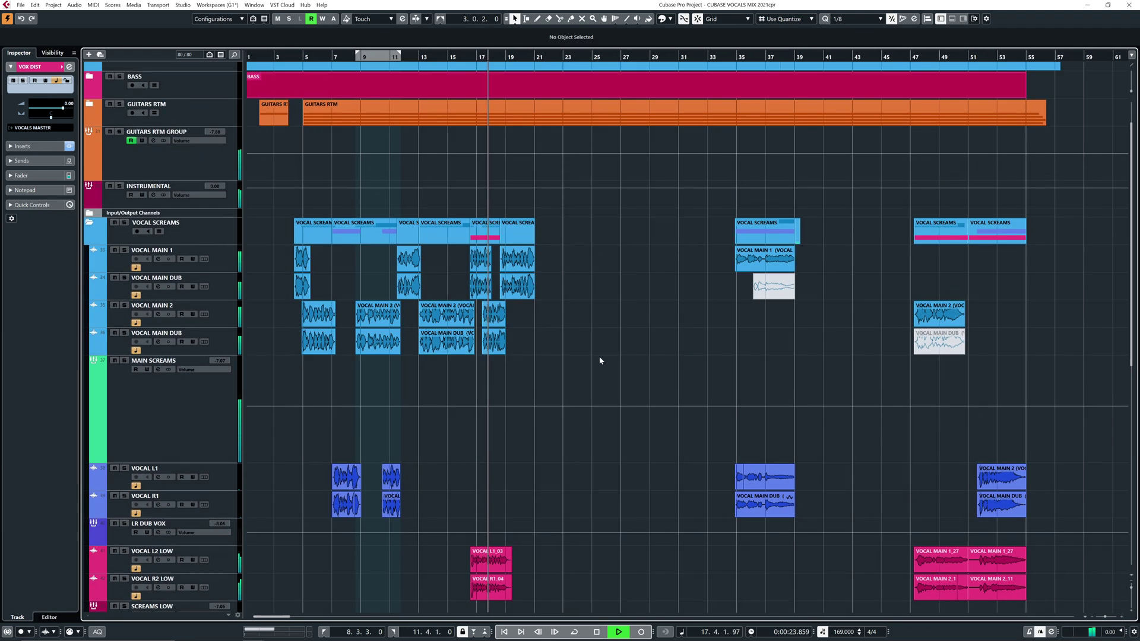
scroll(601, 361, "up", 1)
key("g")
key("g")
key("h")
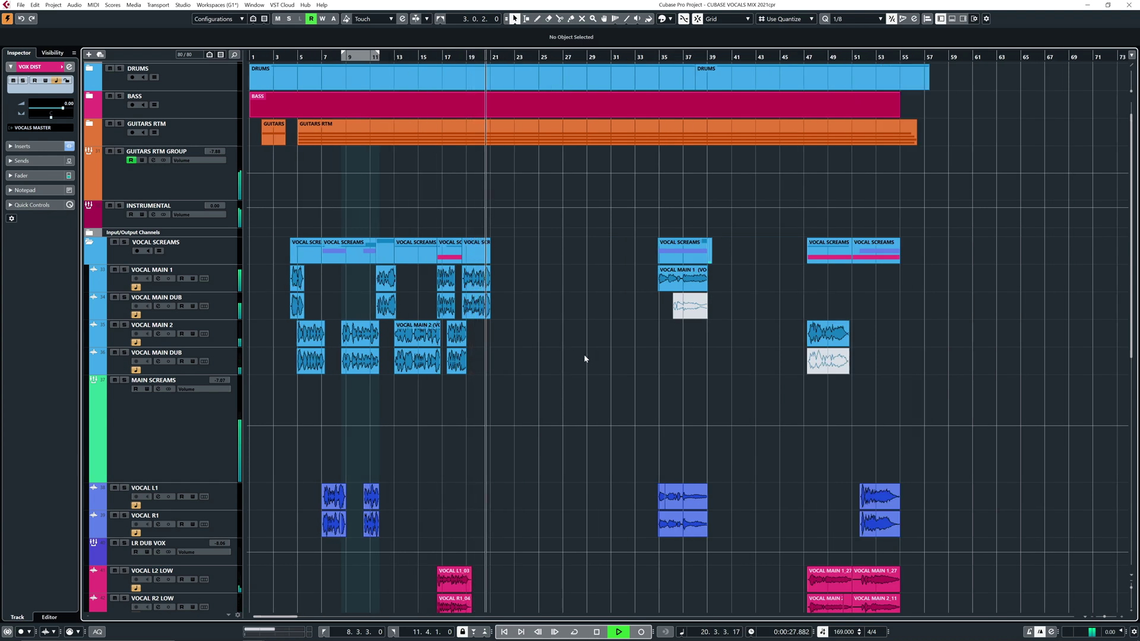
key("space")
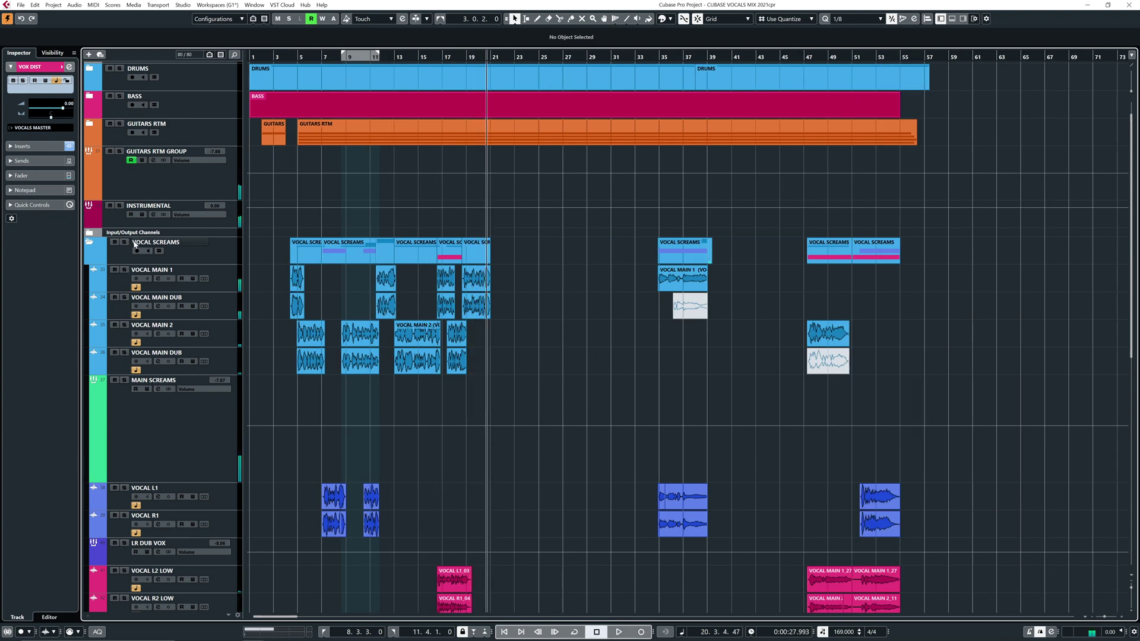
left_click(285, 156)
key("h")
key("space")
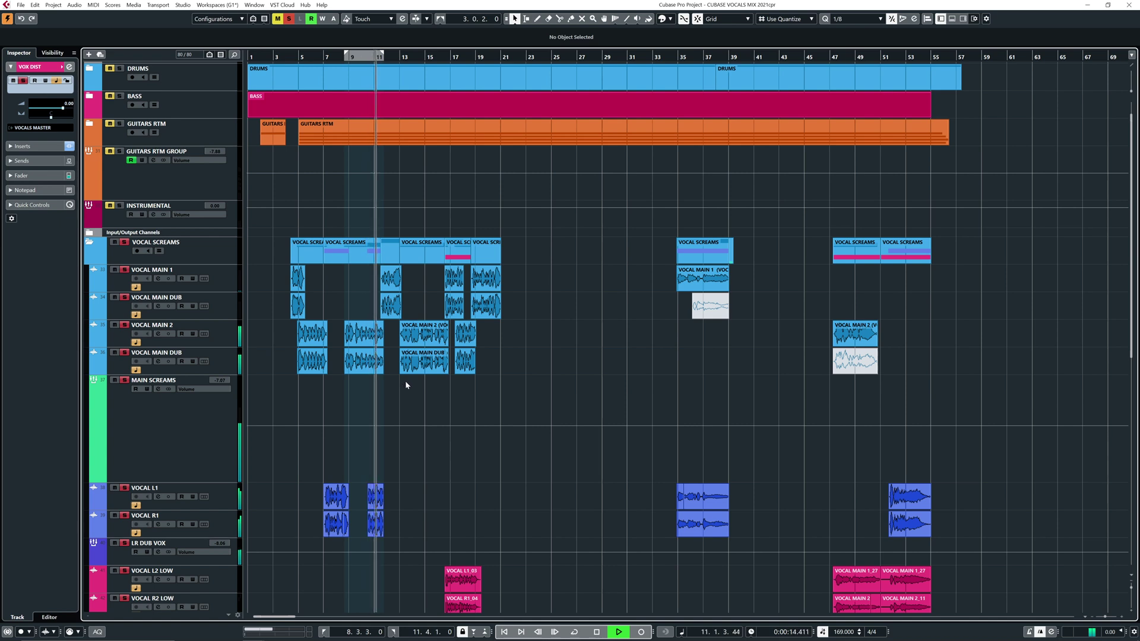
Examine the inserts and EQ of the MAIN SCREAMS and SCREAMS LOW groups while the soloed screams play
left_click(216, 412)
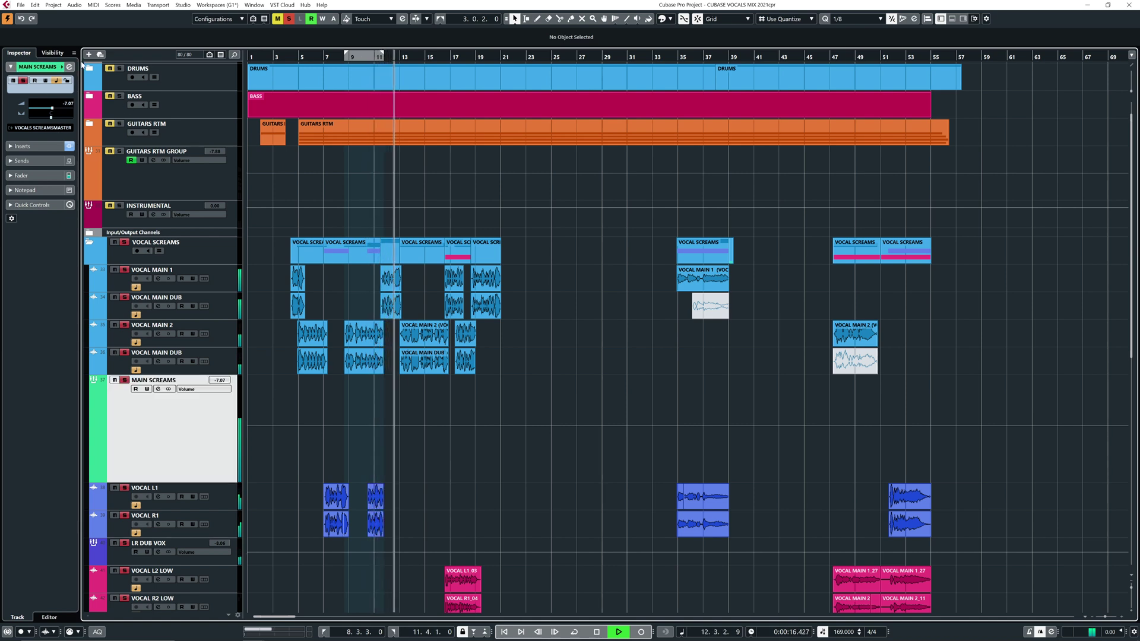
left_click(69, 67)
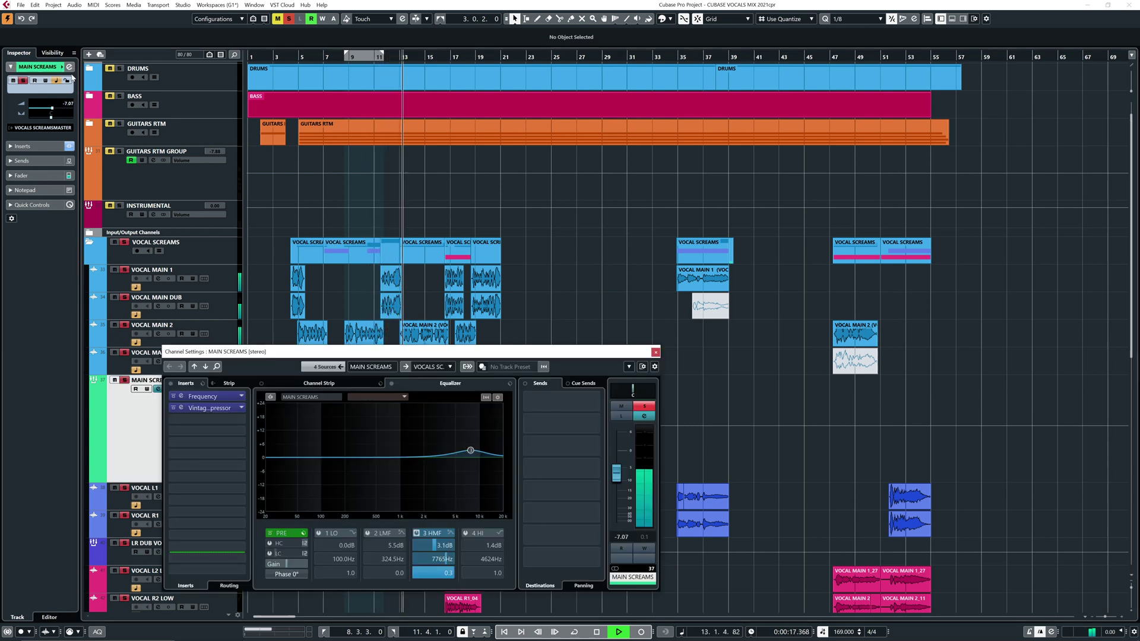
left_click(637, 356)
scroll(547, 208, "down", 5)
left_click(113, 485)
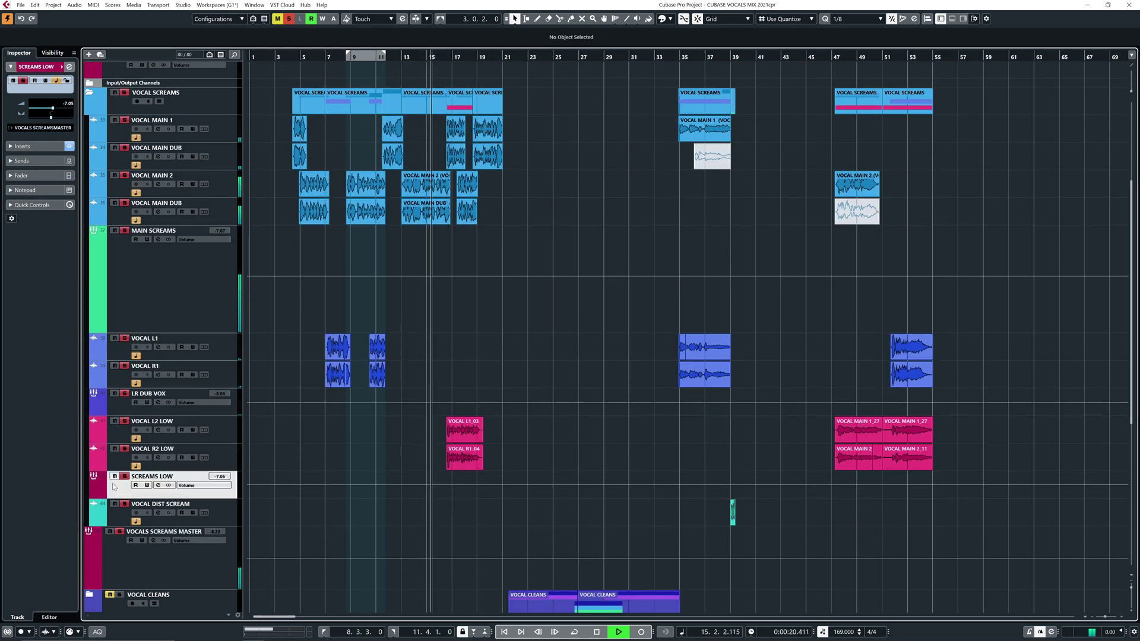
left_click(69, 67)
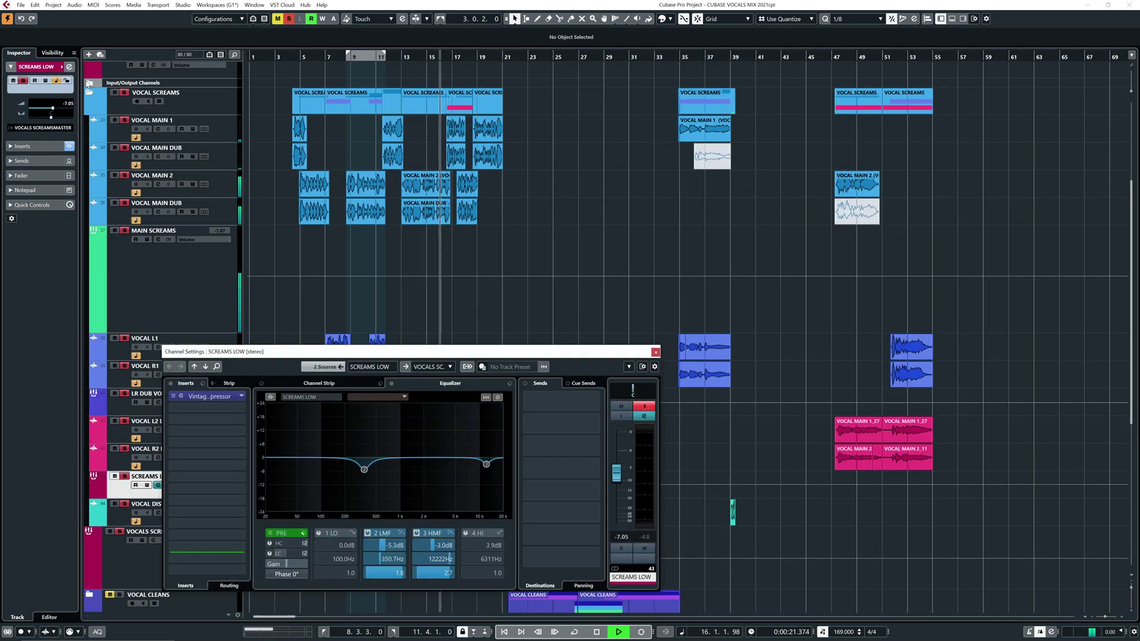
left_click(656, 352)
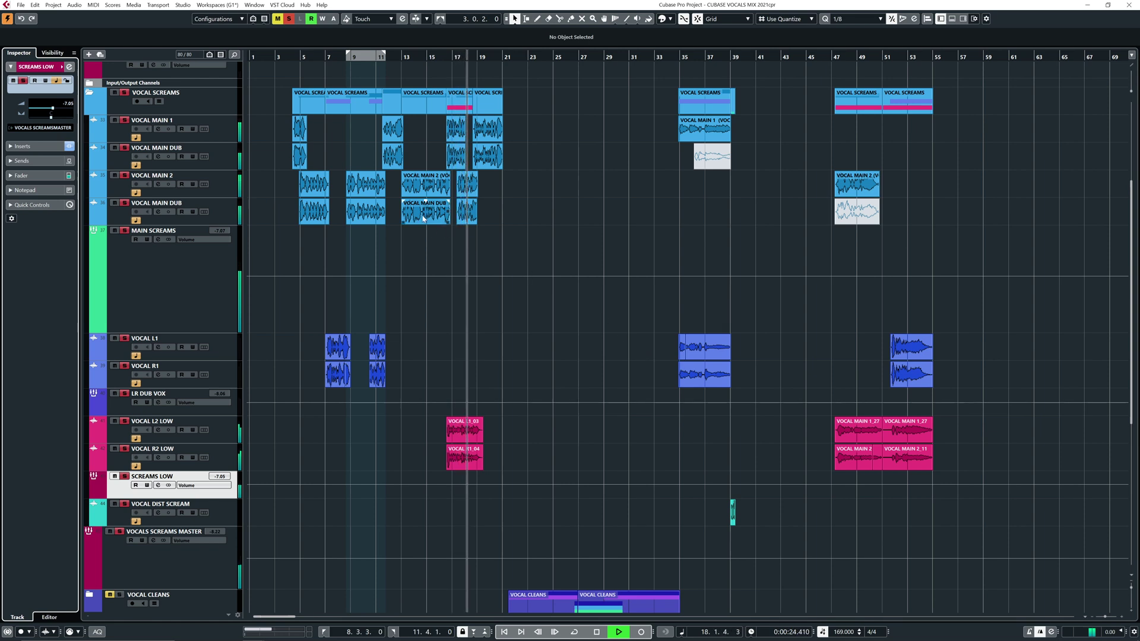
Solo the SCREAMS LOW group, open its channel settings, and play the low screams from around bar 16
key("space")
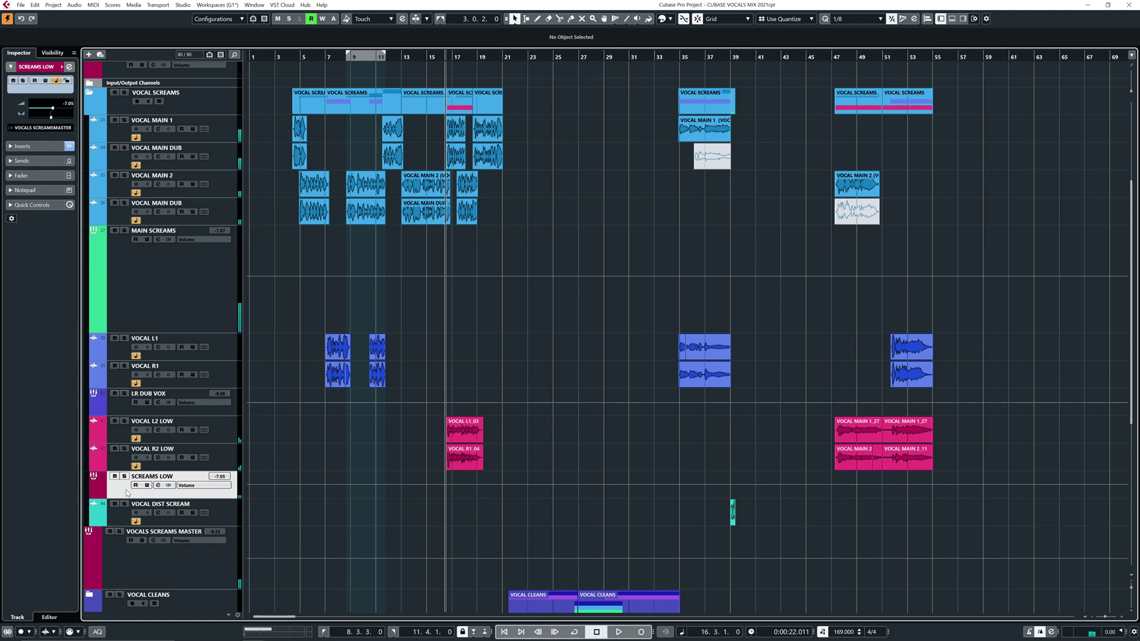
left_click(69, 67)
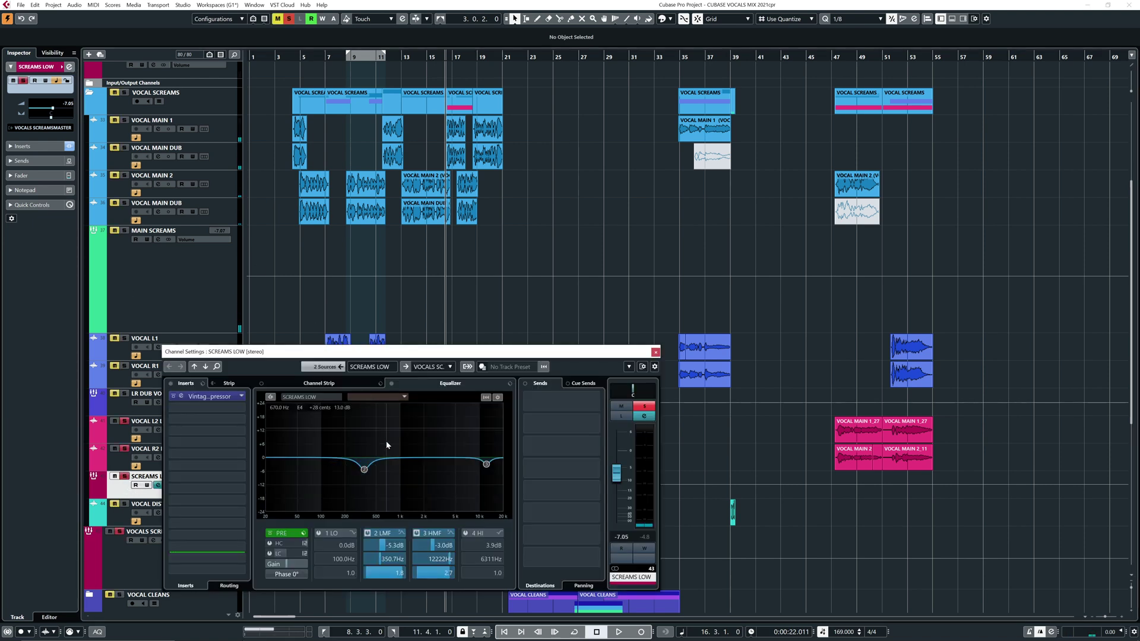
key("space")
Turn on the low band of SCREAMS LOW's channel EQ as a peak filter, and cut 7.7 dB at 190.7 Hz with a Q of 3.2
left_click_drag(344, 462, 343, 443)
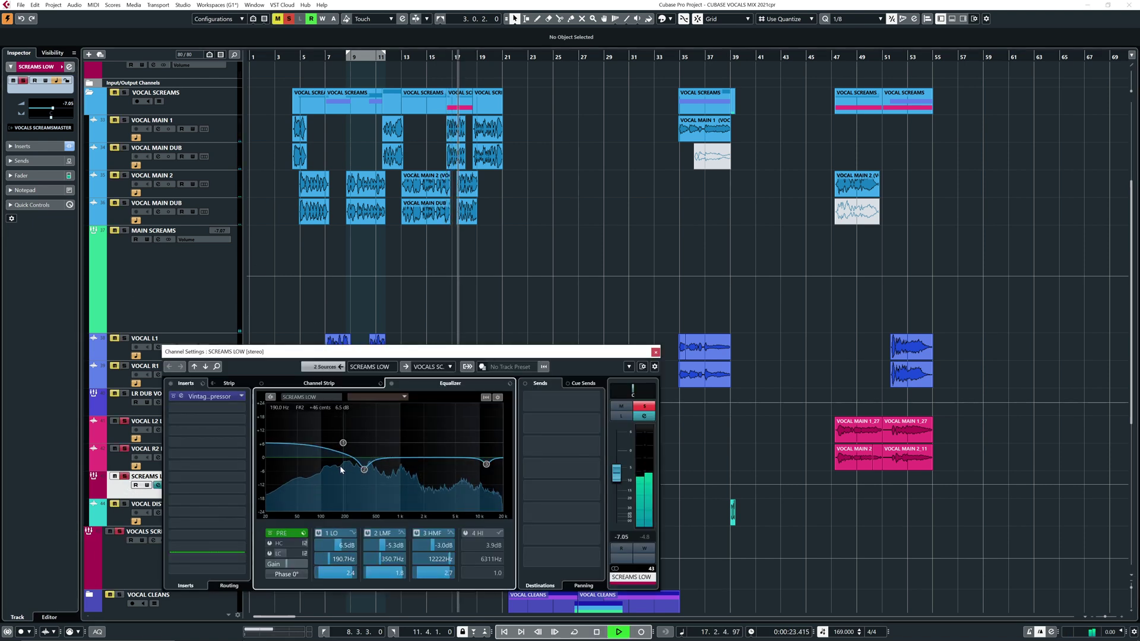
left_click(353, 533)
left_click(376, 543)
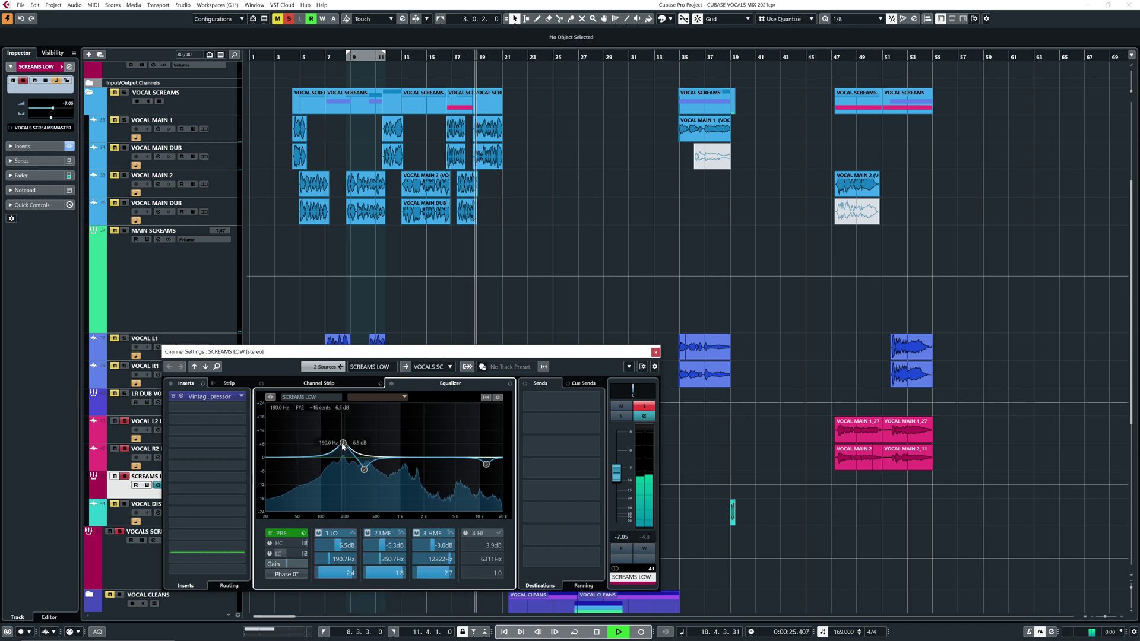
left_click(455, 57)
left_click_drag(343, 443, 343, 475)
key("space")
key("s")
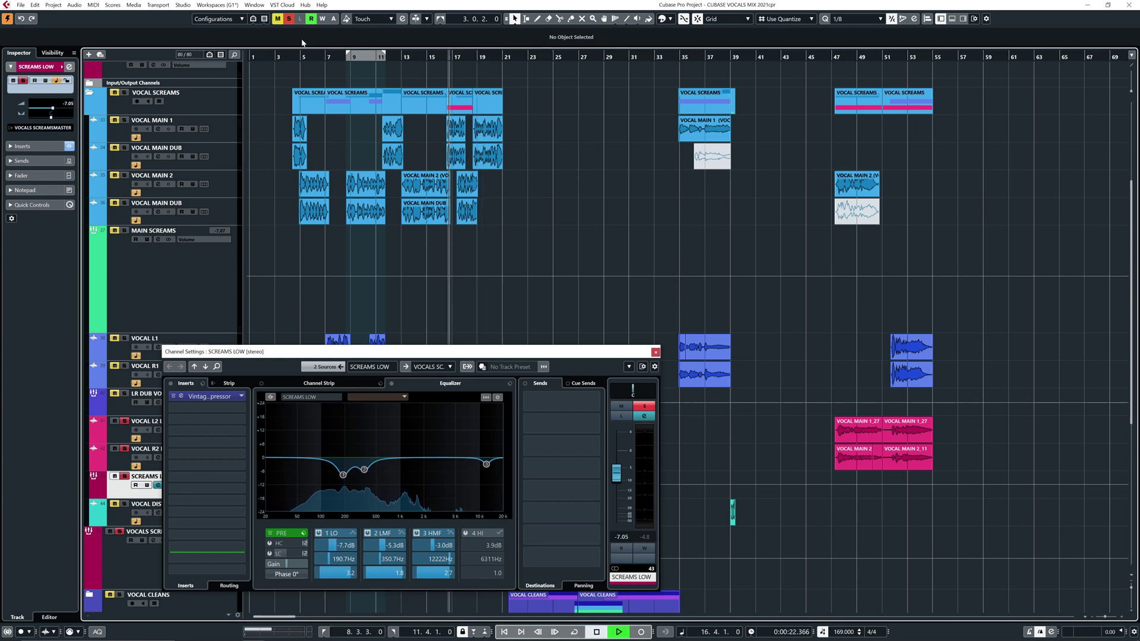
Unsolo SCREAMS LOW, play the full mix from around bar 16, ease its low-band EQ cut near 198 Hz, and close the channel settings
left_click(445, 57)
key("space")
left_click_drag(344, 476, 345, 474)
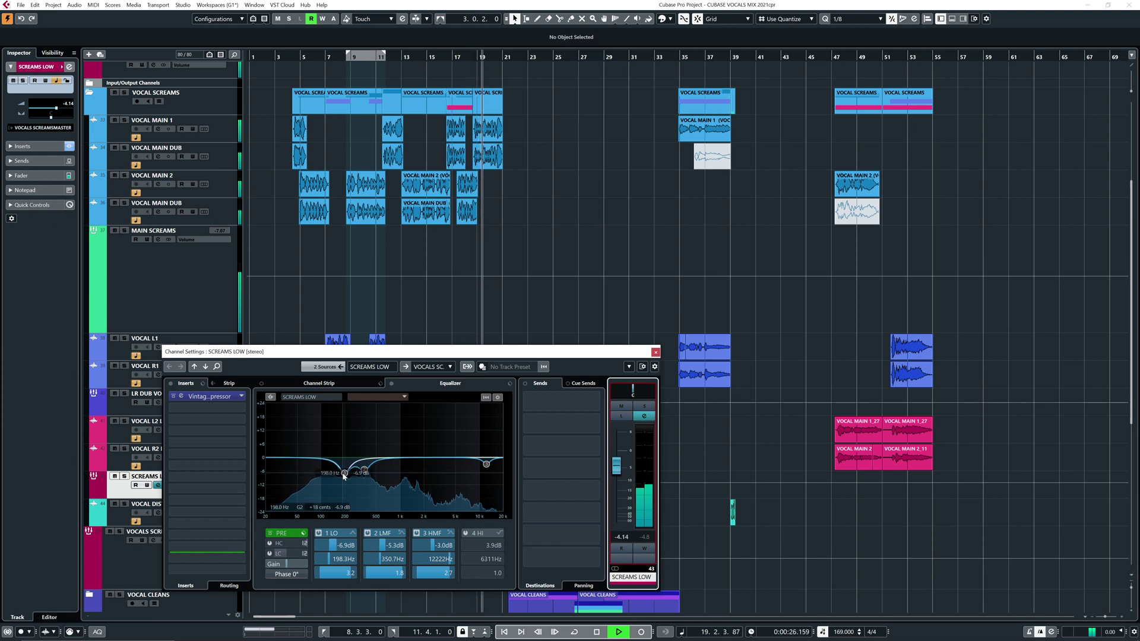
left_click_drag(344, 474, 343, 469)
key("space")
left_click(656, 352)
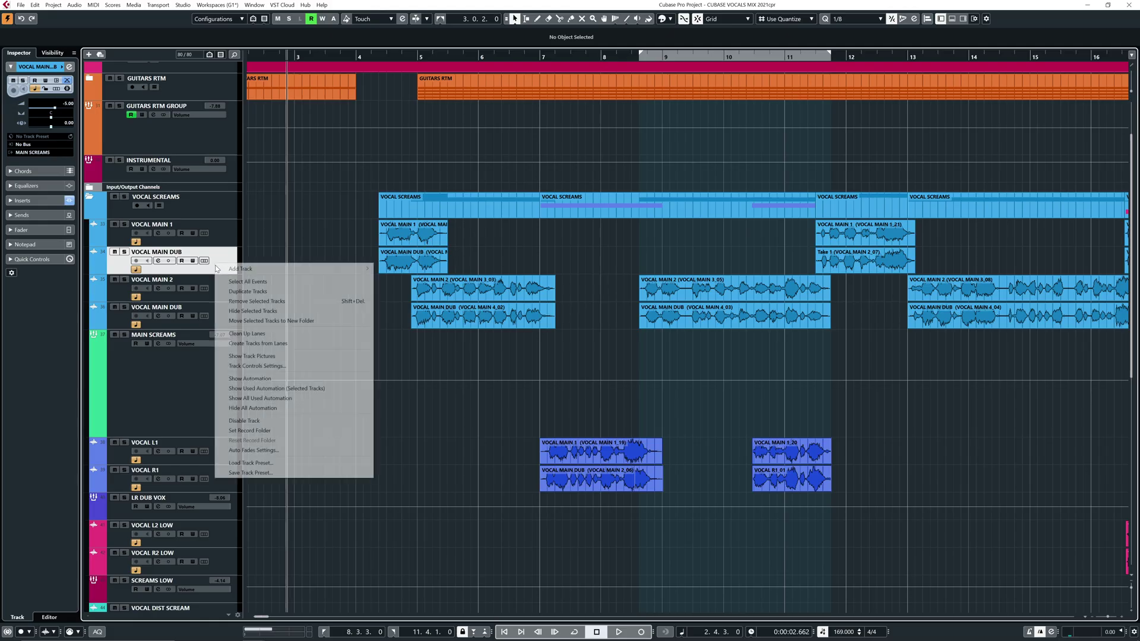
Add a stereo audio track named HAUNTED below the first VOCAL MAIN DUB track, routed to MAIN SCREAMS
mouse_move(250, 268)
left_click(413, 268)
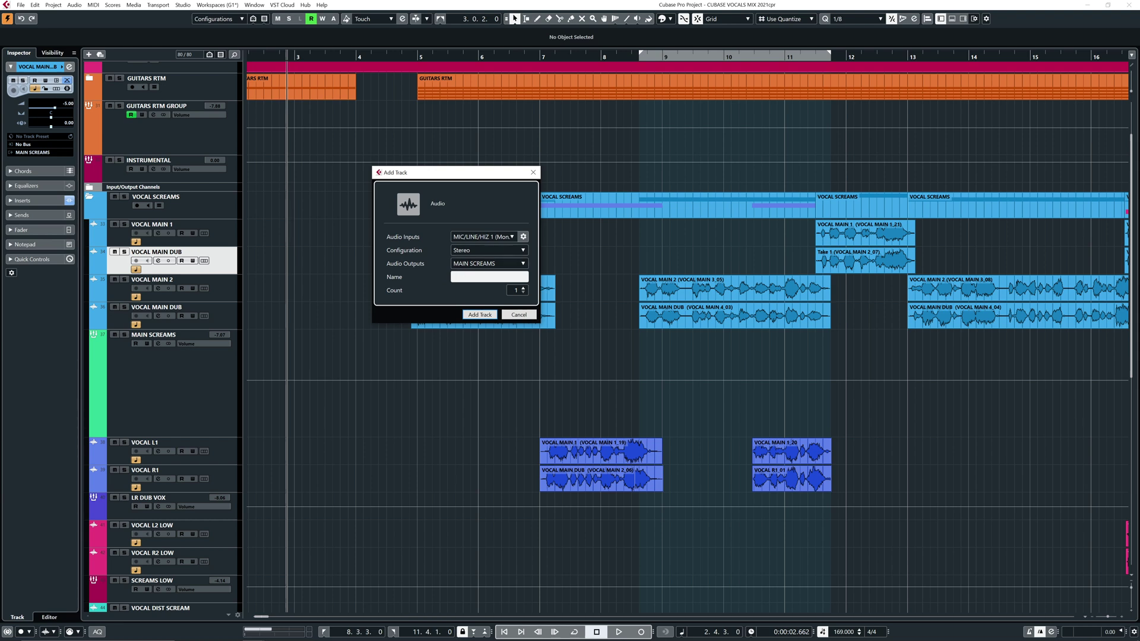
key("Return")
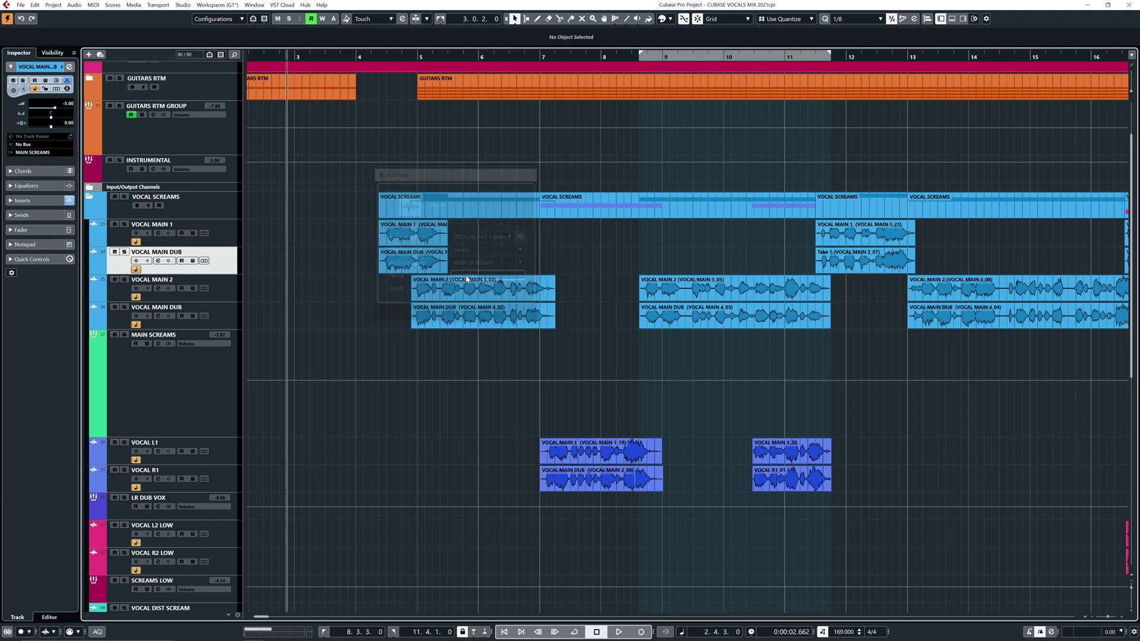
Open the HAUNTED track's channel settings and load RoomWorks in its first insert slot
left_click(71, 66)
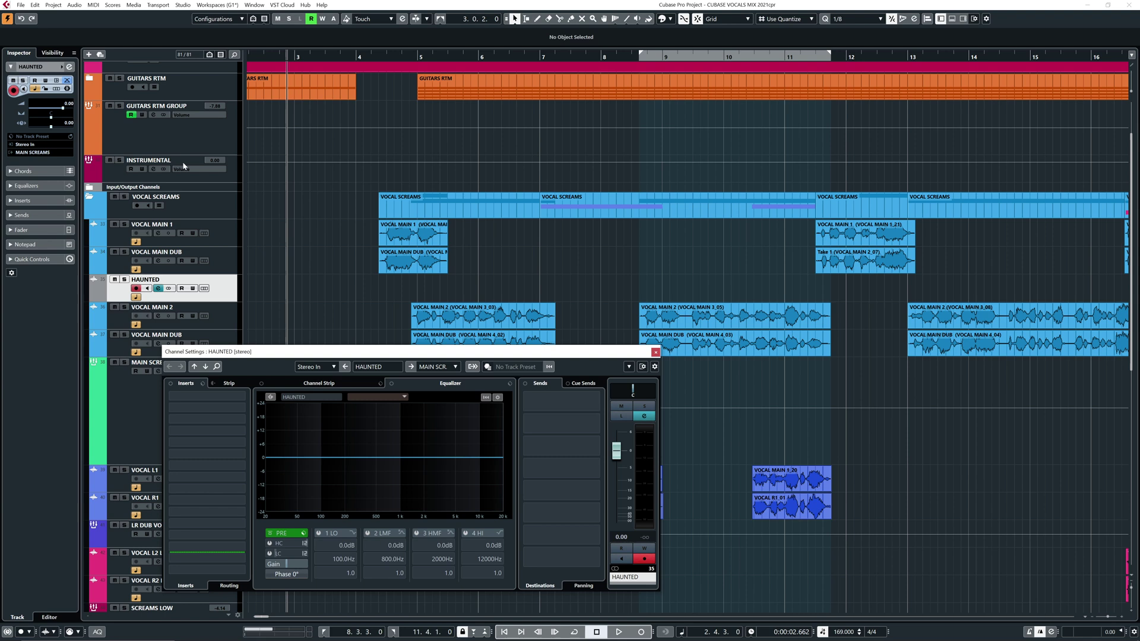
left_click(231, 397)
type("roomwork")
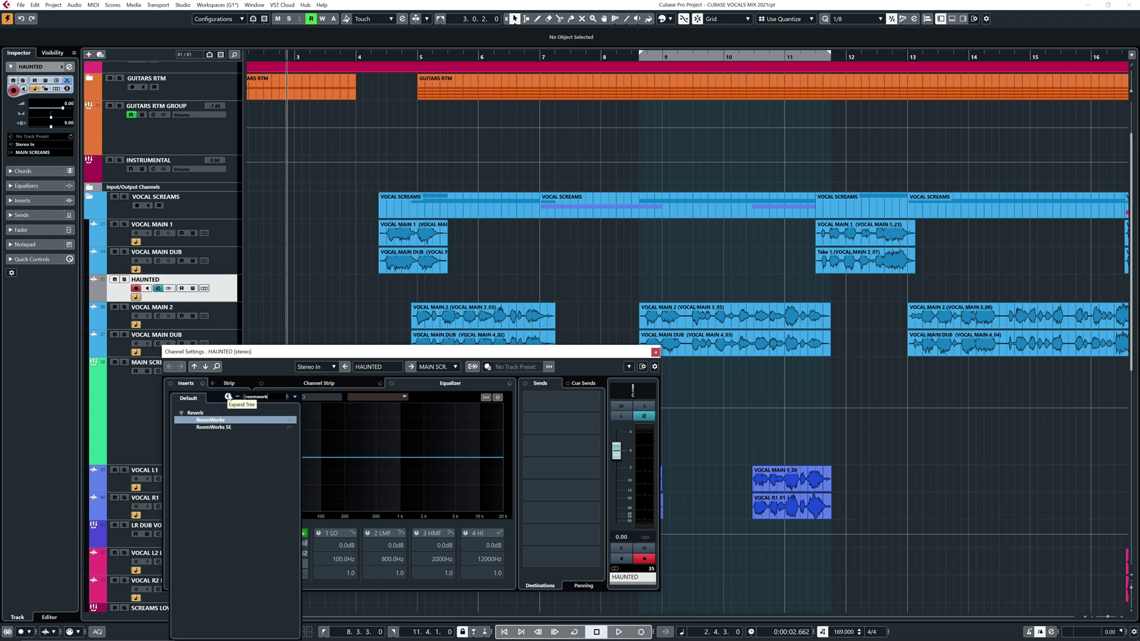
key("Escape")
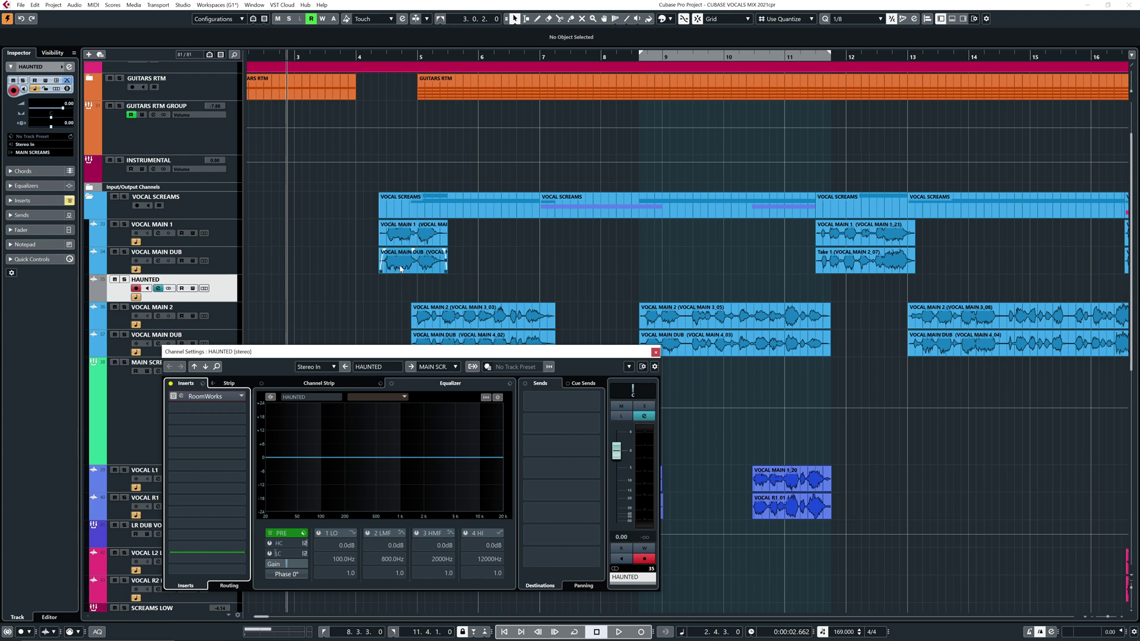
Move the first VOCAL MAIN DUB event onto the HAUNTED track and reverse it
left_click_drag(400, 266, 398, 280)
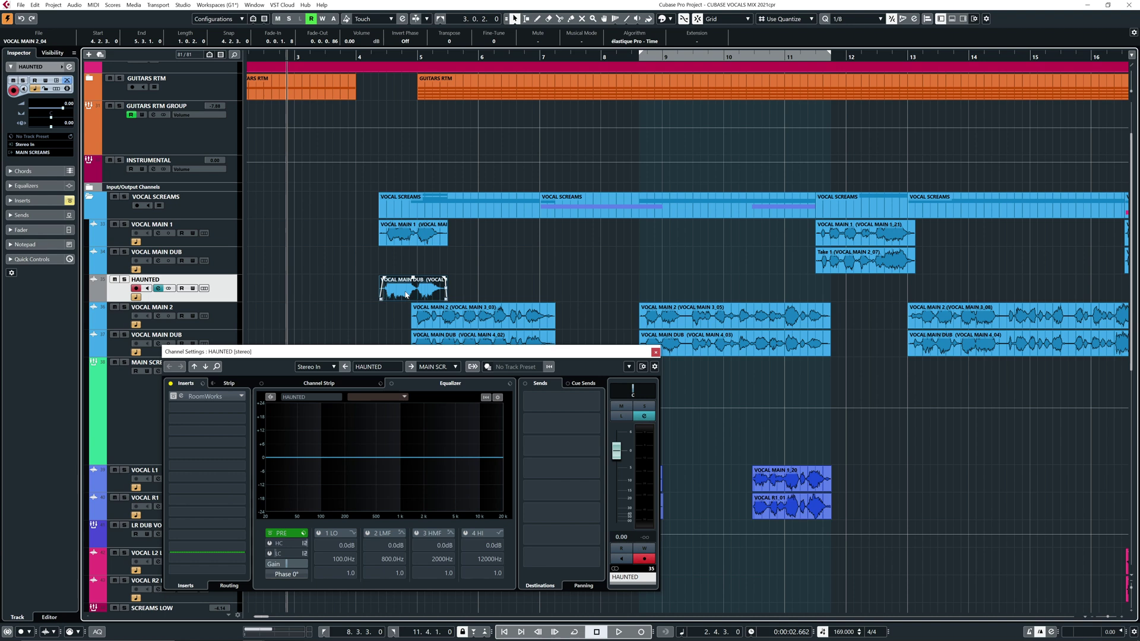
right_click(404, 291)
right_click(400, 289)
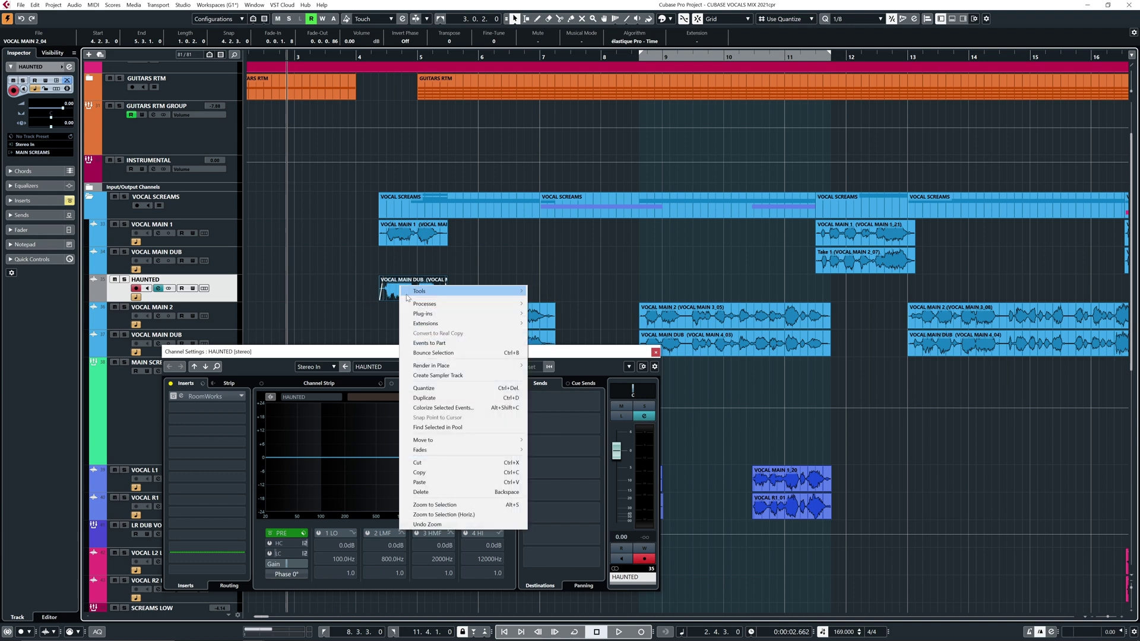
mouse_move(440, 305)
left_click(551, 393)
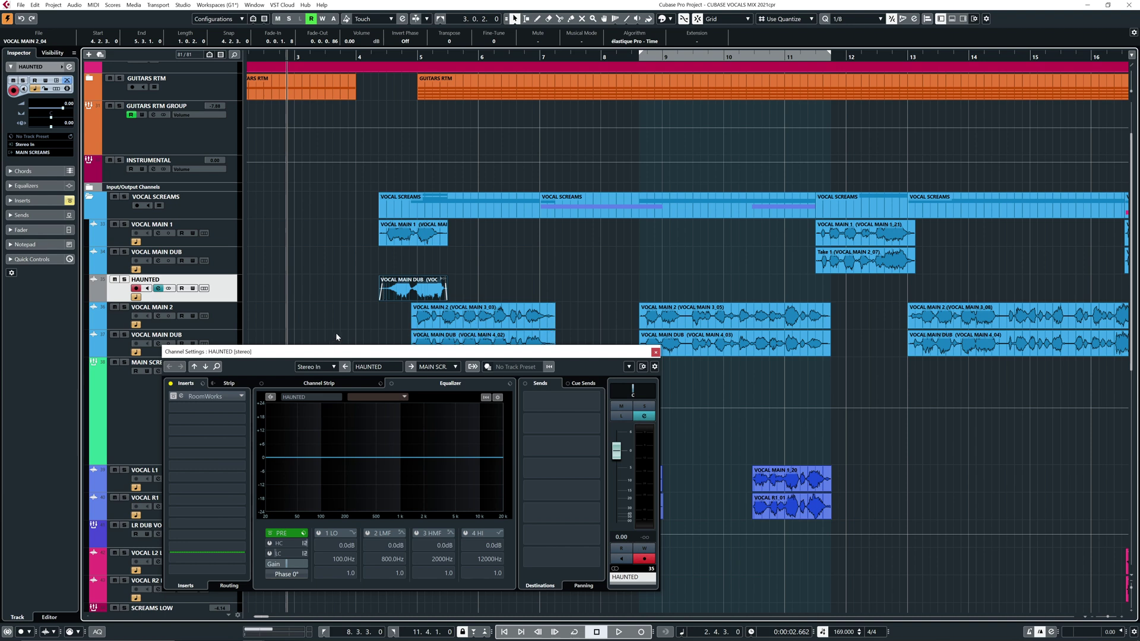
Search the RoomWorks presets for hall and load the Hall Arena preset on HAUNTED
left_click(182, 396)
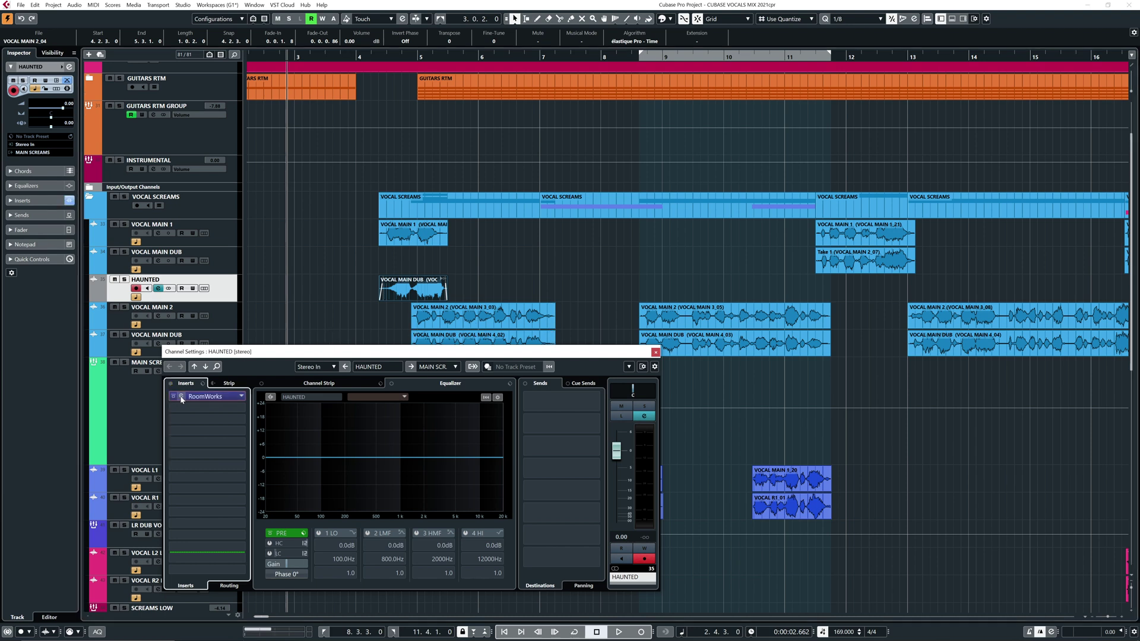
left_click(181, 397)
left_click(419, 227)
type("hall")
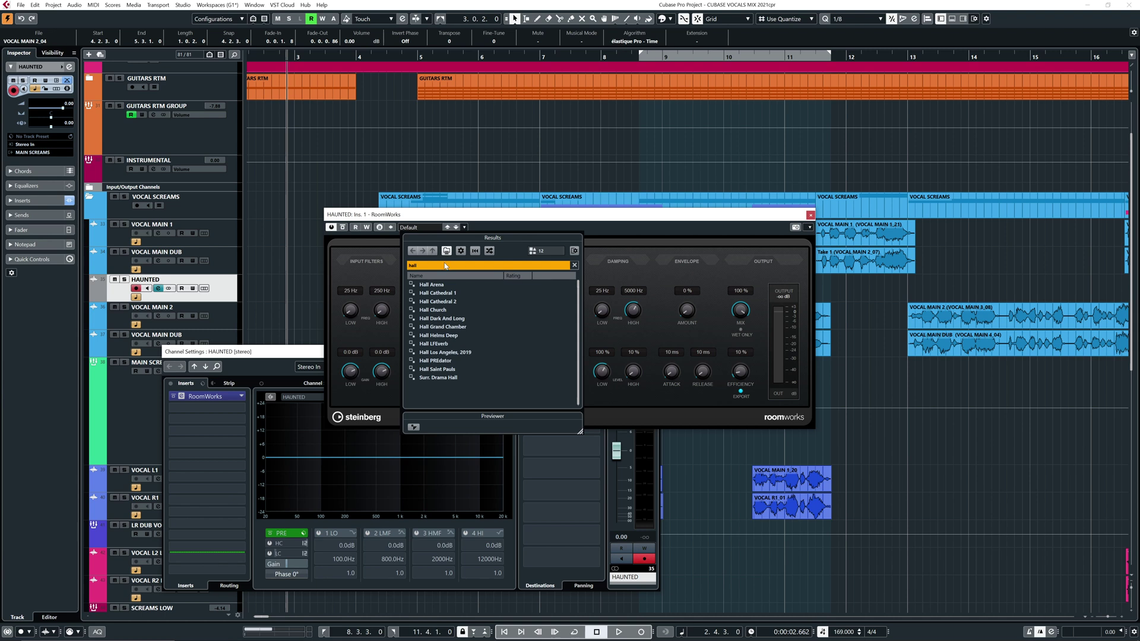
double_click(430, 285)
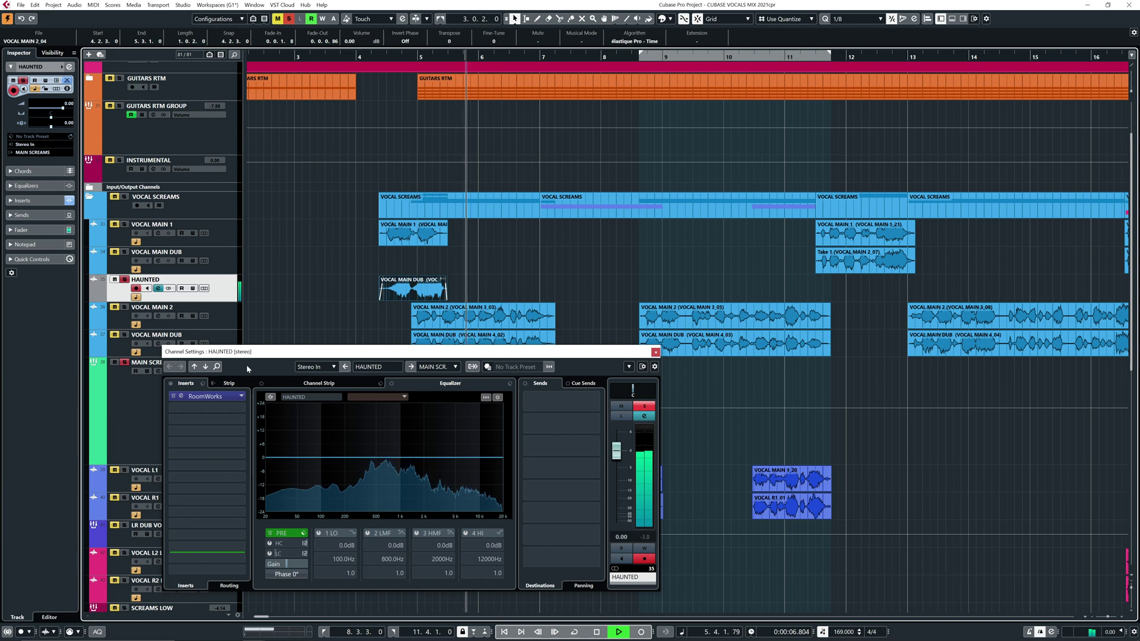
Listen to the soloed HAUNTED event with its reverb, check the RoomWorks settings, and close the plug-in and channel windows
left_click(181, 396)
key("space")
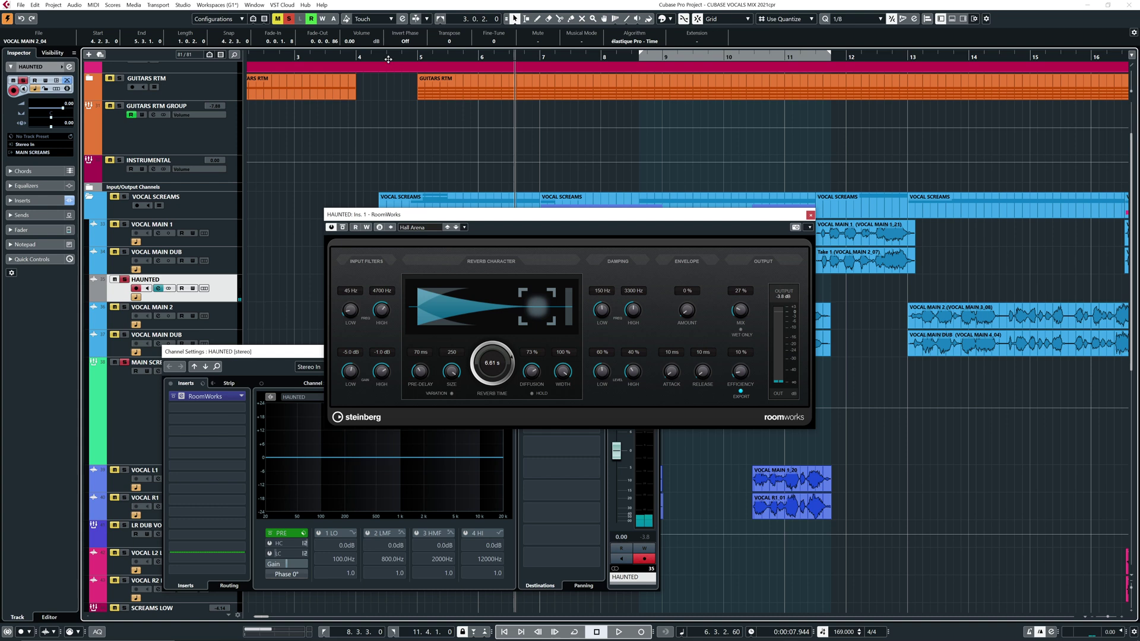
left_click(811, 215)
key("space")
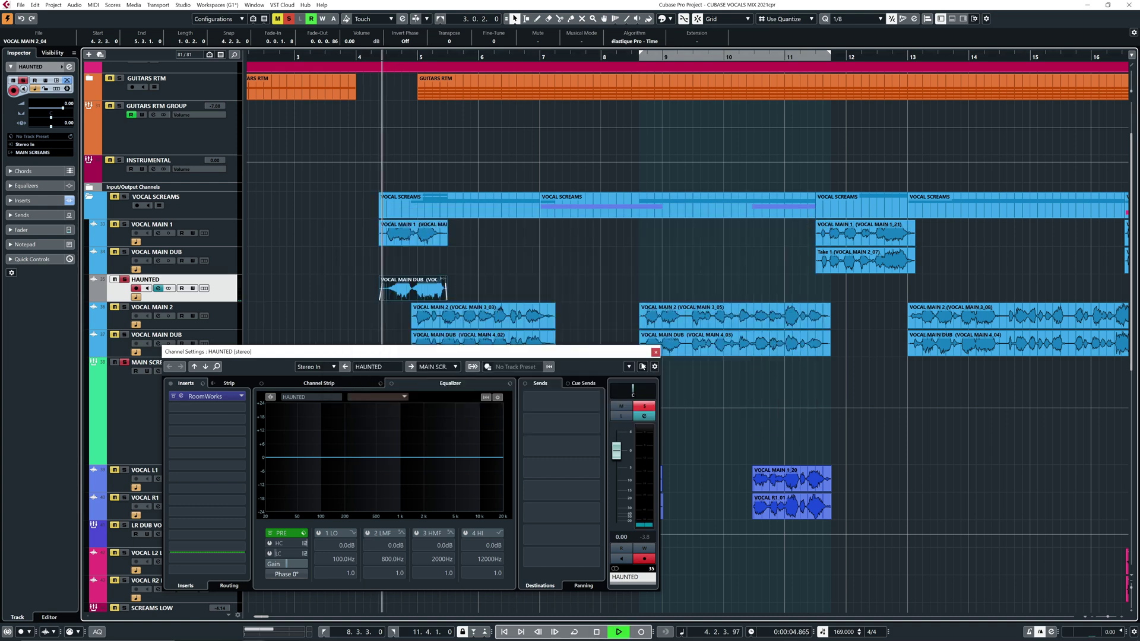
left_click(655, 352)
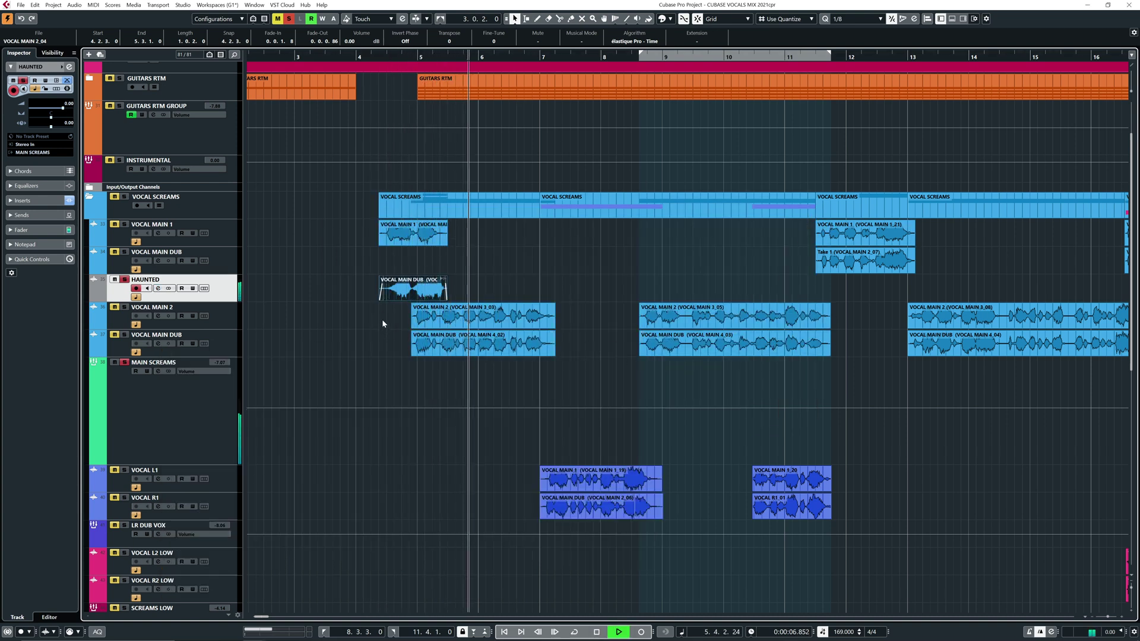
key("g")
key("space")
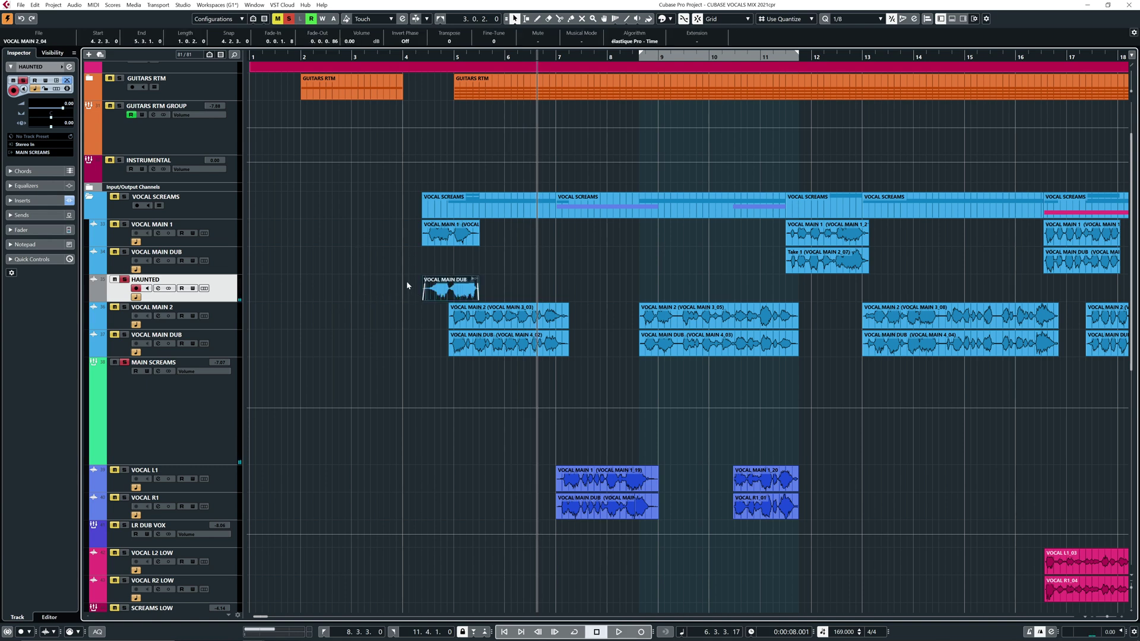
Render the HAUNTED event in place as one 24-bit event with channel settings and a Bars & Beats tail, muting the source event
left_click(34, 5)
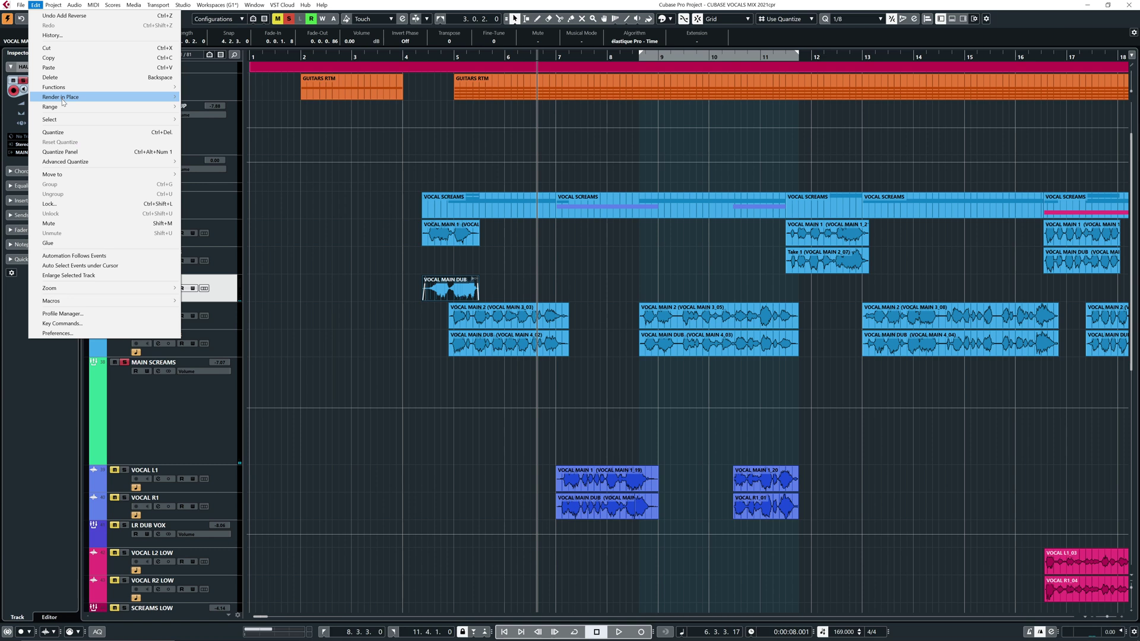
mouse_move(62, 100)
left_click(209, 109)
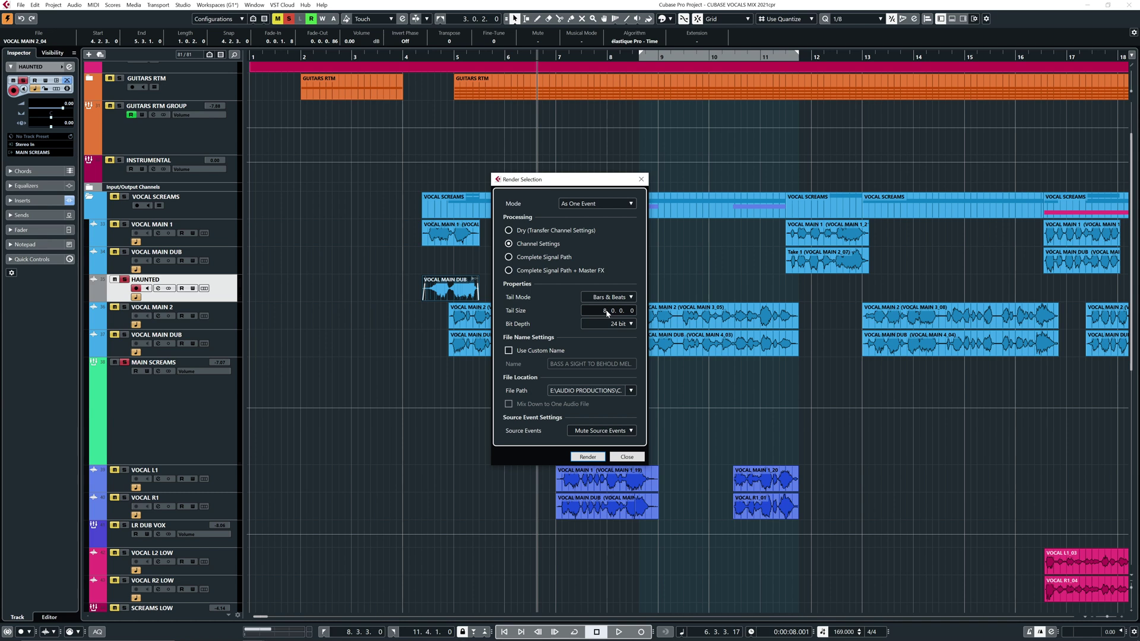
left_click(588, 457)
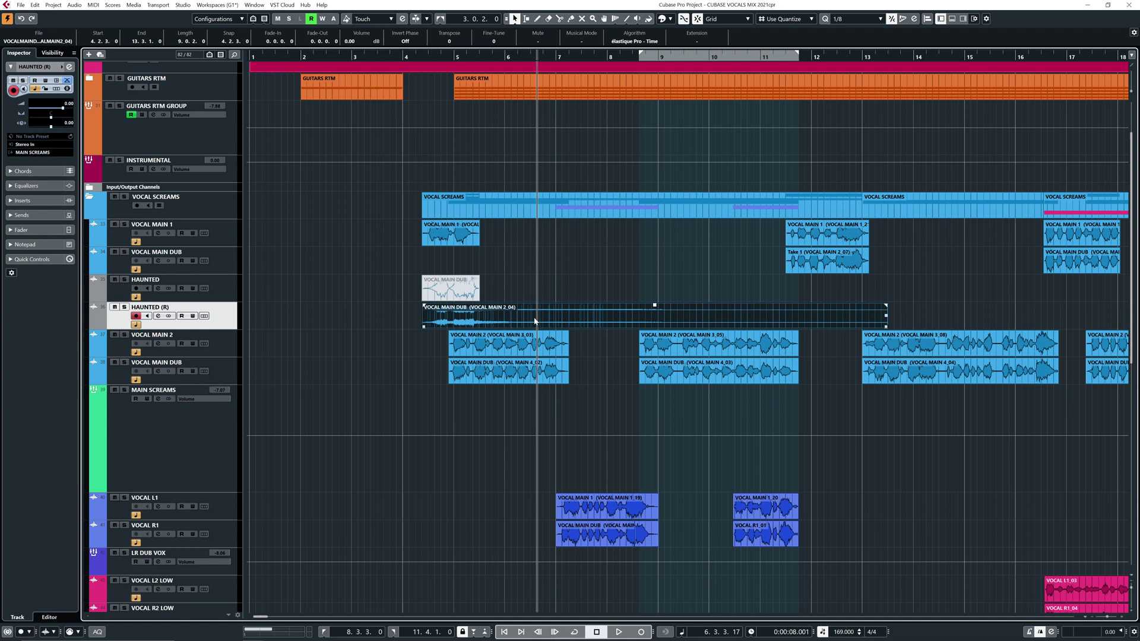
Reverse the rendered reverb event on the HAUNTED (R) track
right_click(534, 321)
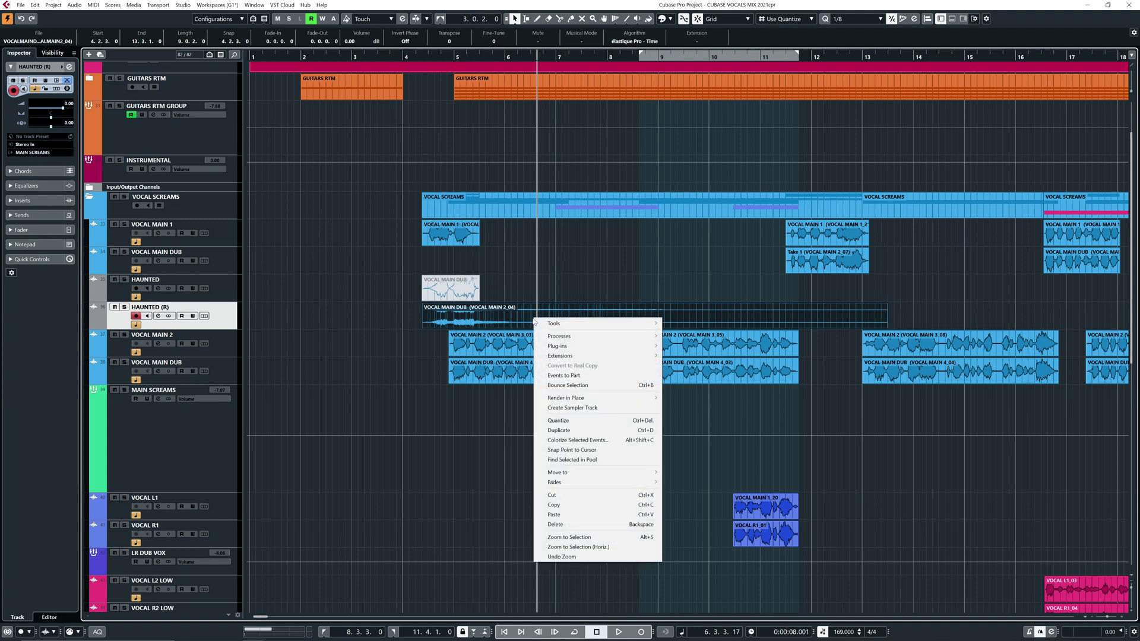
mouse_move(559, 339)
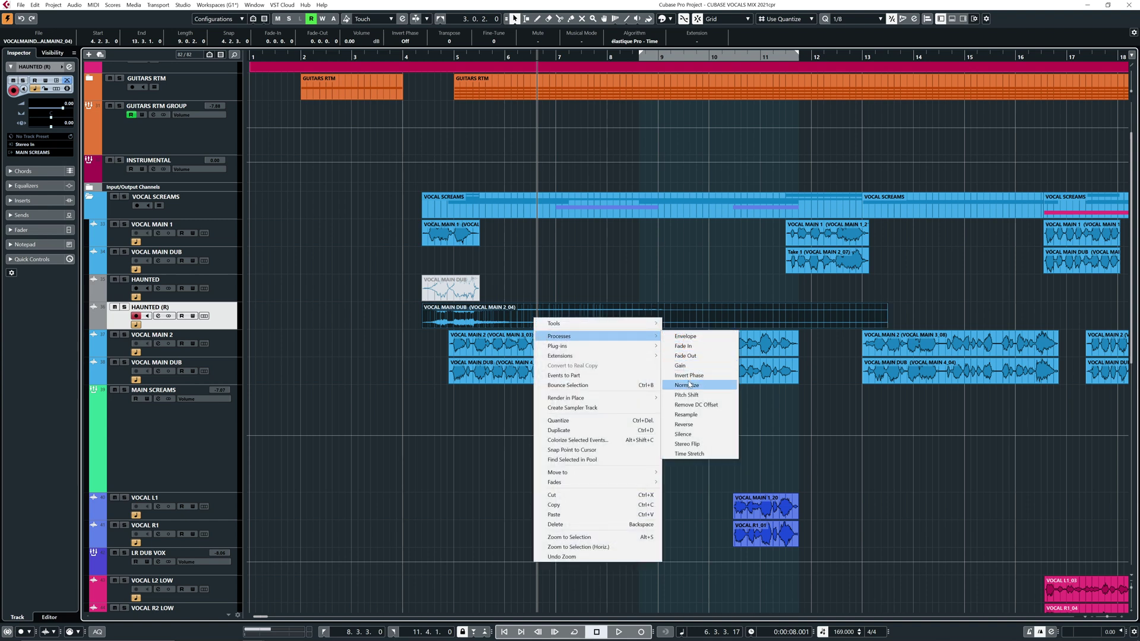
left_click(682, 424)
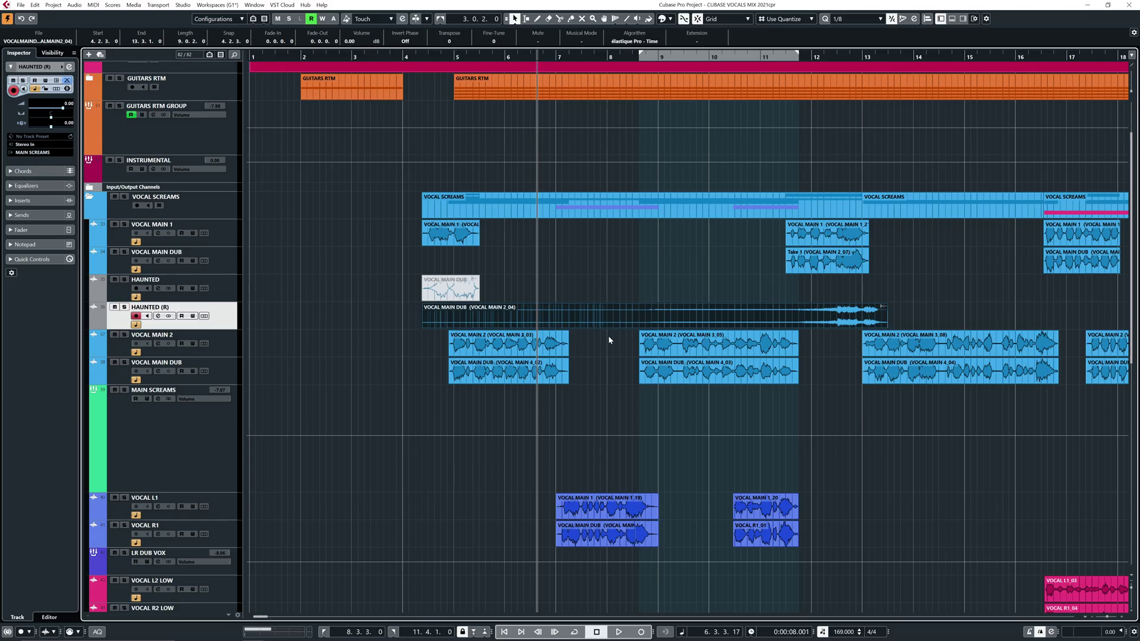
Move the reversed reverb event earlier on HAUNTED (R), trim off its quiet beginning, and shift it ahead of the first scream
left_click_drag(608, 336, 666, 316)
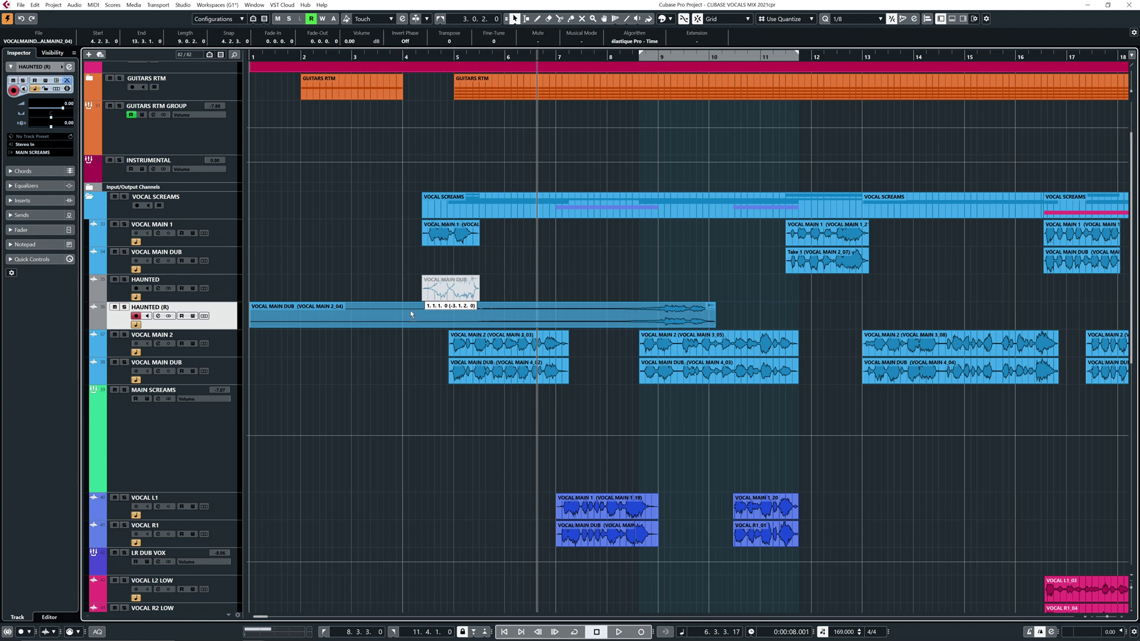
left_click_drag(411, 314, 292, 323)
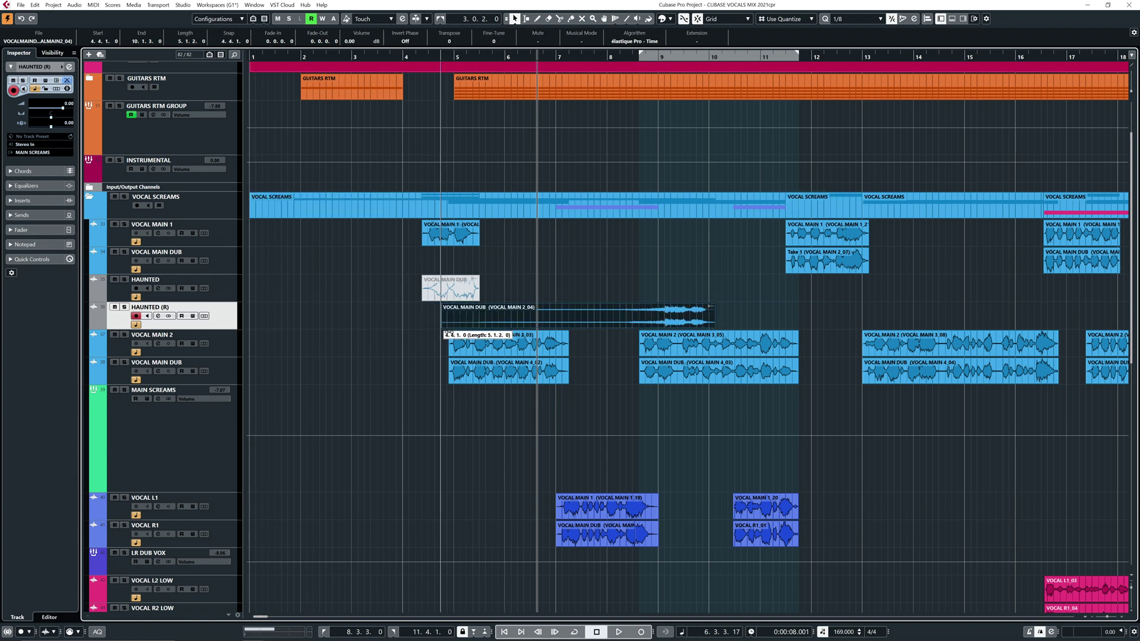
left_click_drag(550, 331, 361, 315)
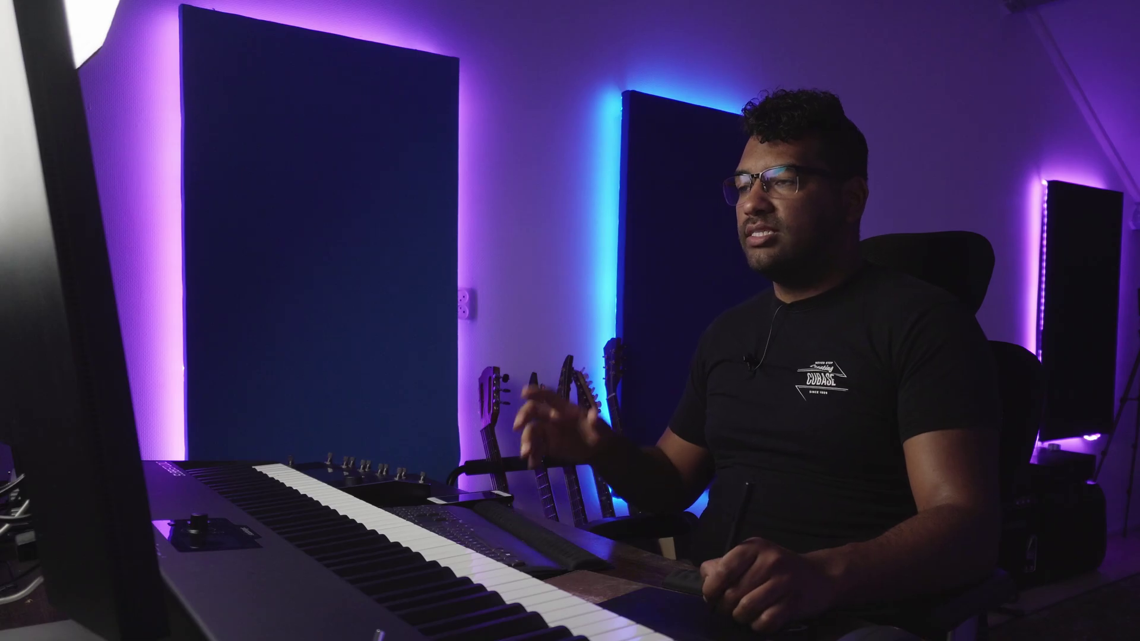
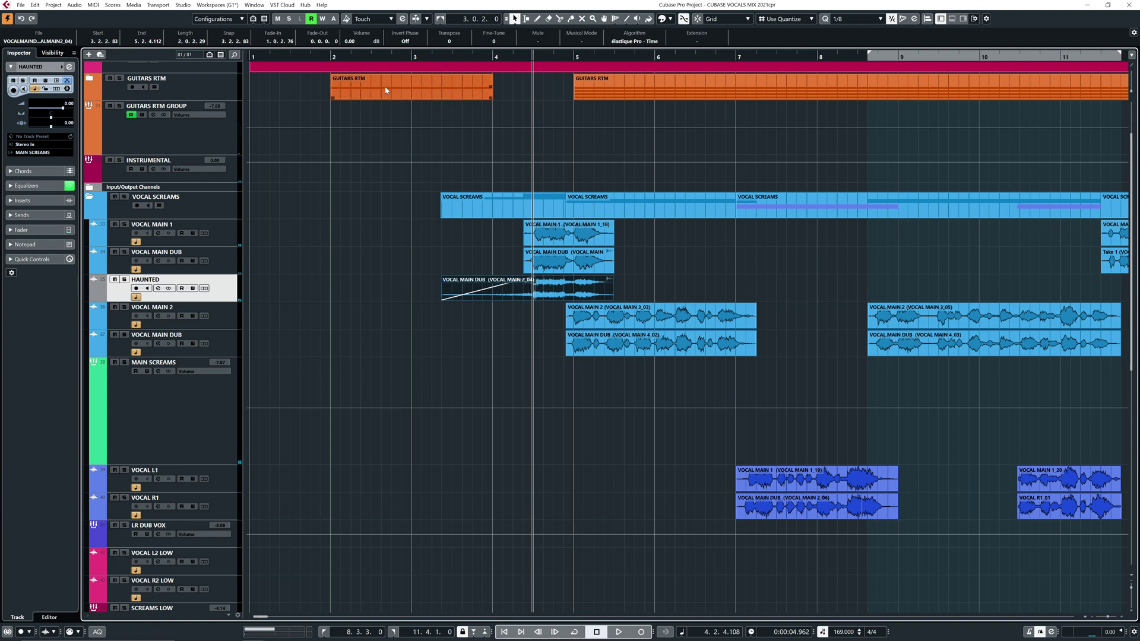
Play the full mix from around bar 4 to hear the reversed HAUNTED swell leading into the screams
key("space")
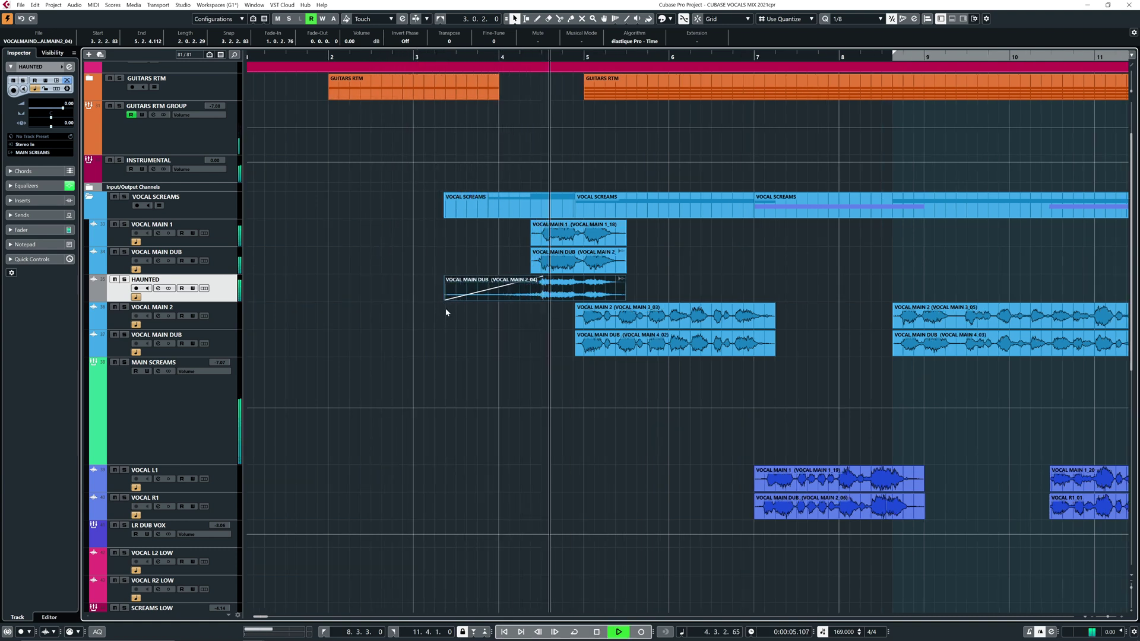
left_click(459, 357)
scroll(461, 356, "down", 5)
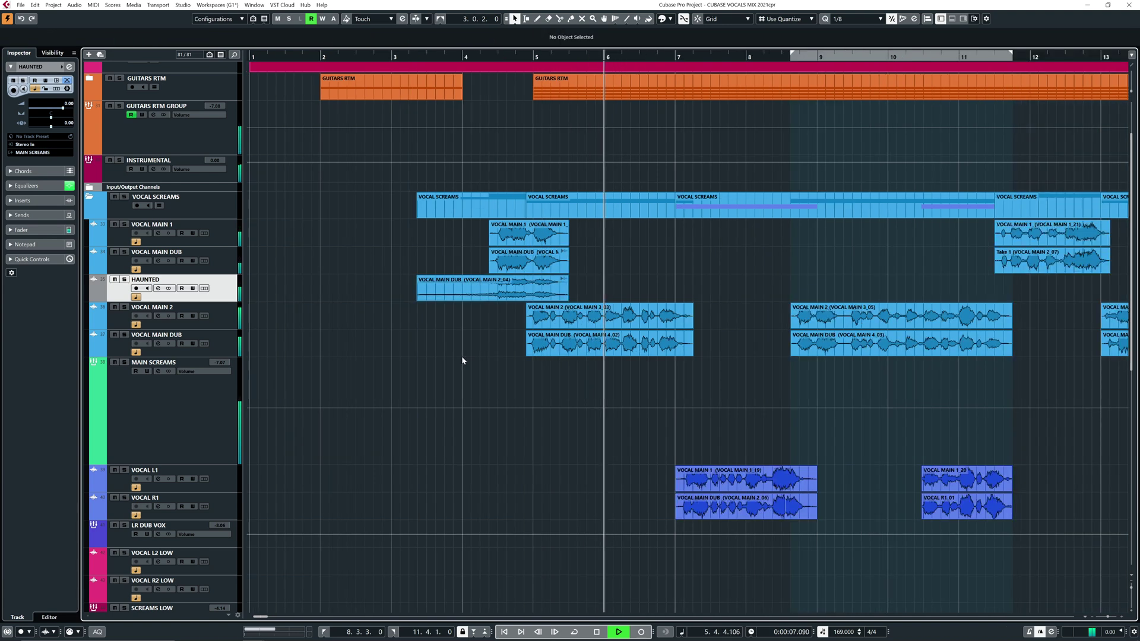
scroll(487, 299, "down", 3)
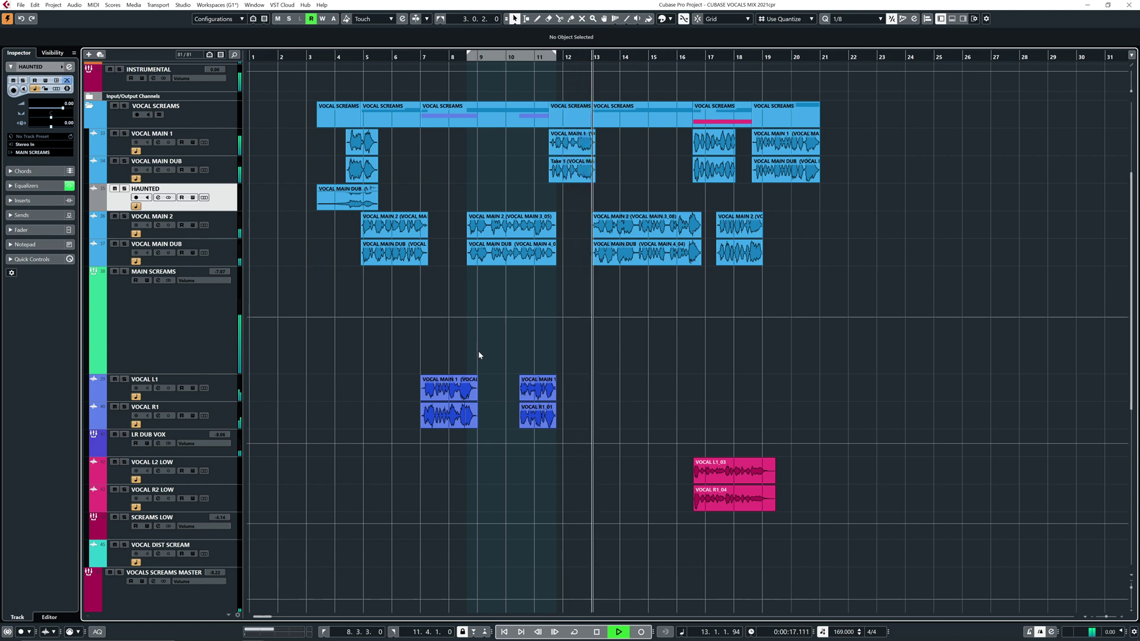
key("g")
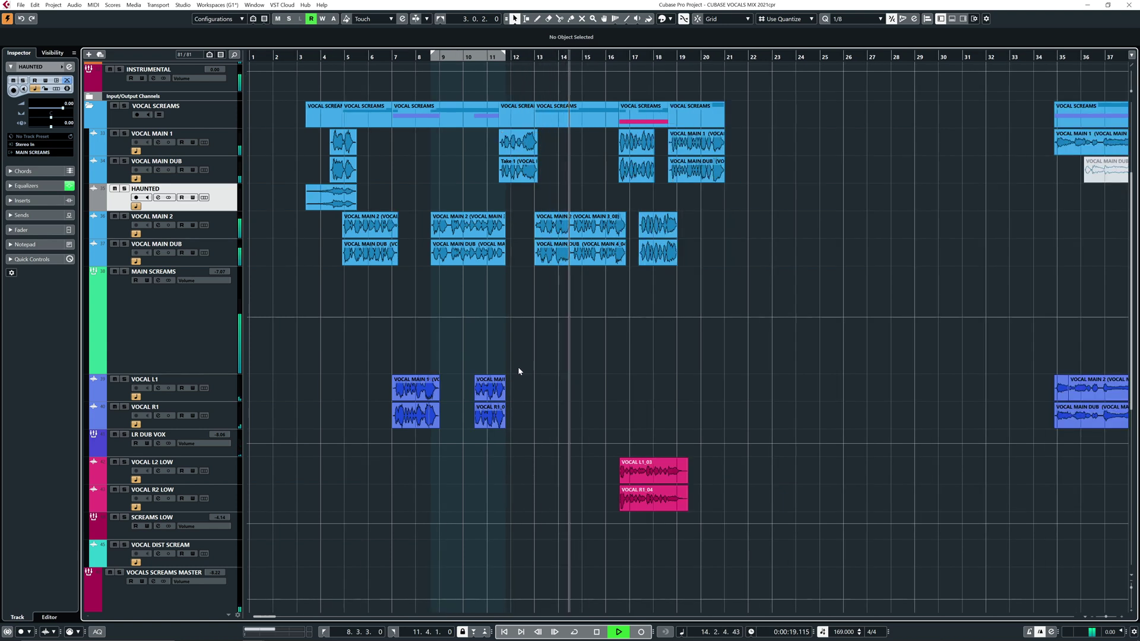
key("g")
key("g")
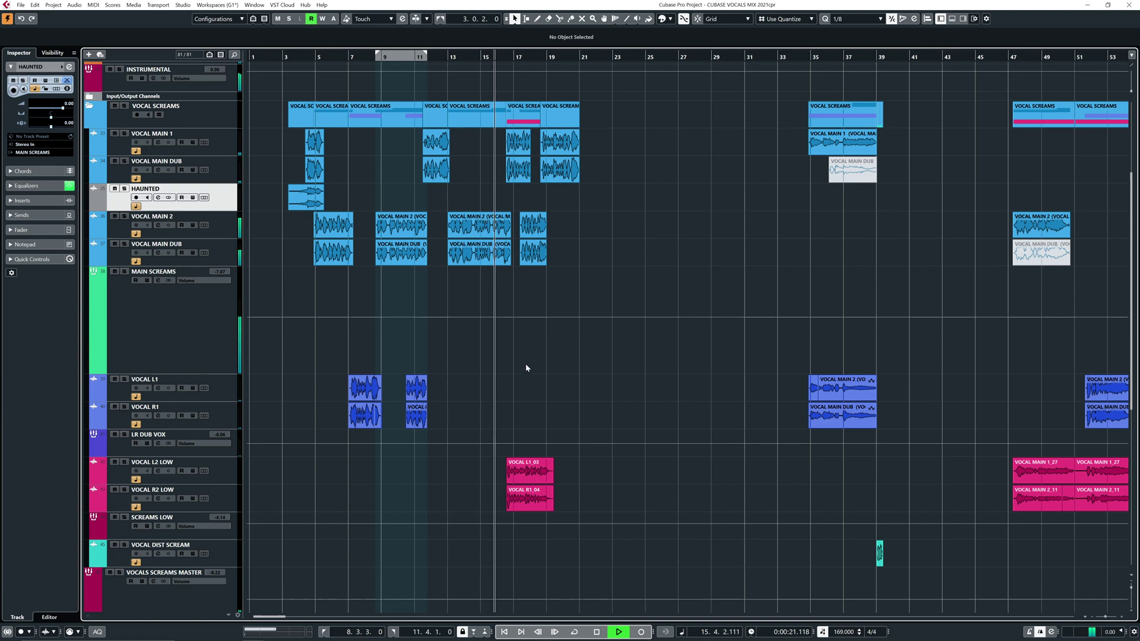
key("space")
Insert the Distortion effect in the second insert slot of the VOCAL DIST SCREAM channel
scroll(531, 379, "down", 5)
scroll(479, 325, "right", 2)
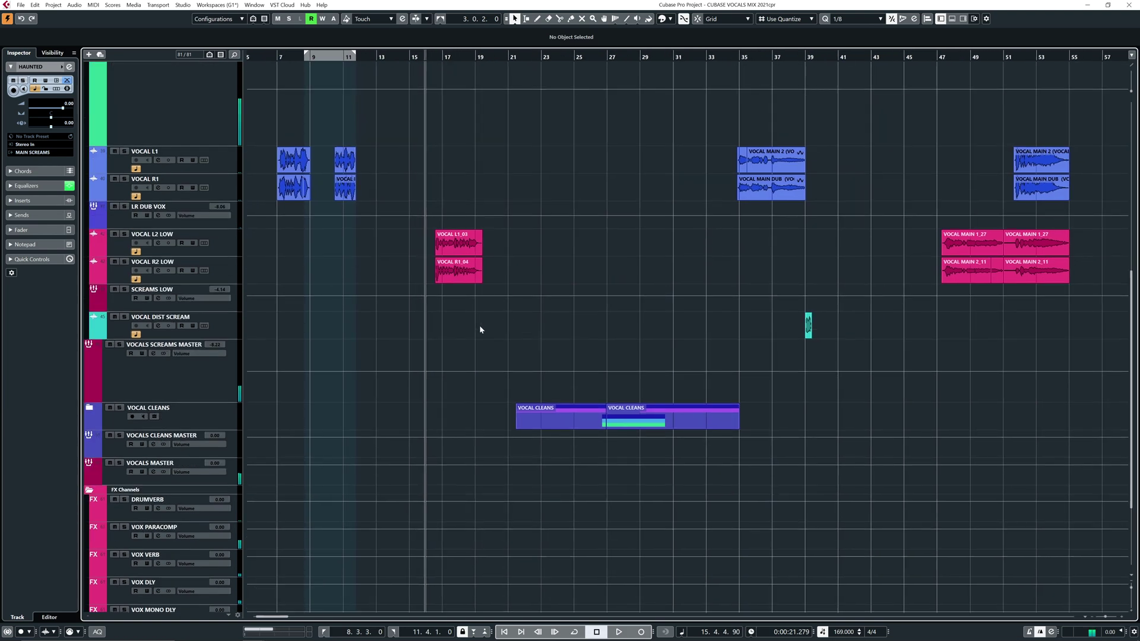
left_click(222, 330)
left_click(70, 68)
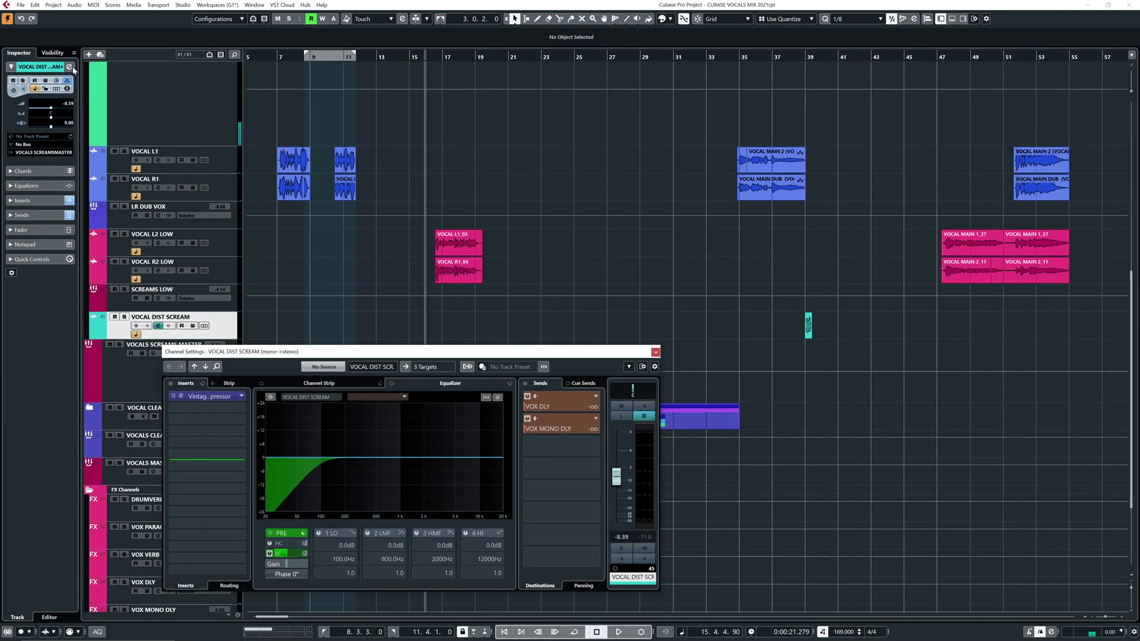
left_click(196, 409)
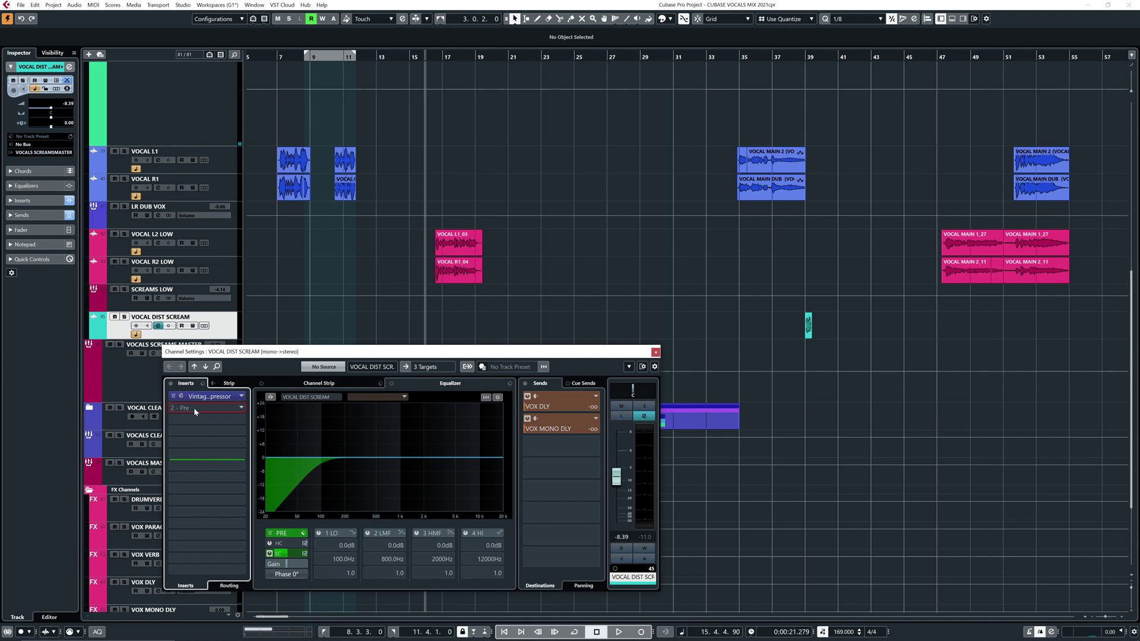
type("dis")
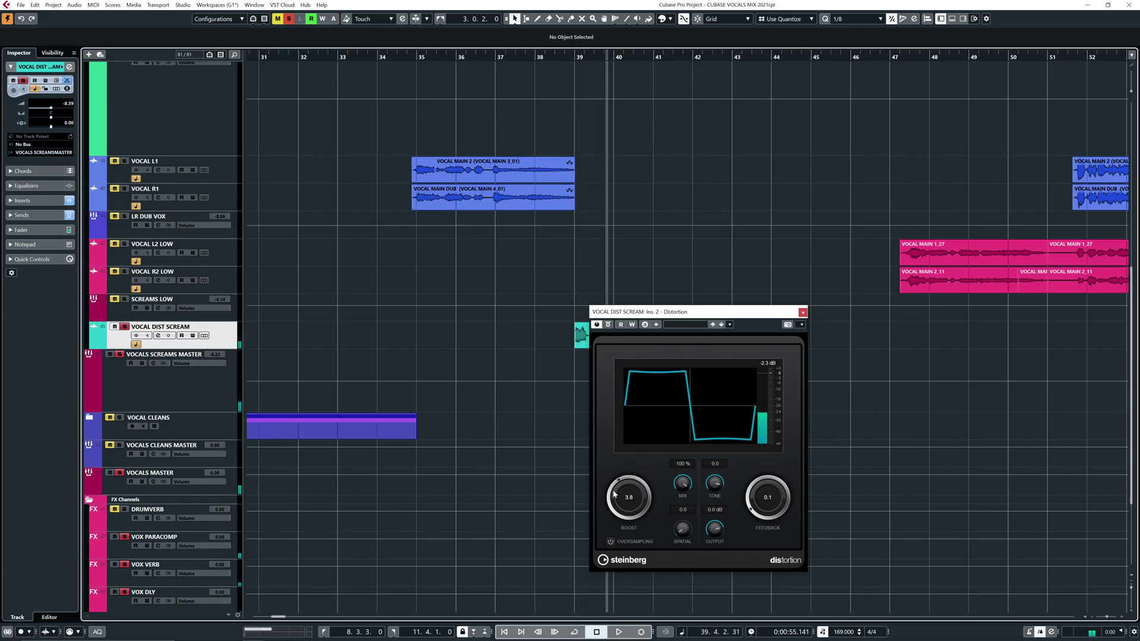
Set the Distortion boost to 4.4 and compare the soloed scream near bar 39 with the effect bypassed and active
scroll(614, 493, "up", 3)
left_click_drag(565, 56, 575, 146)
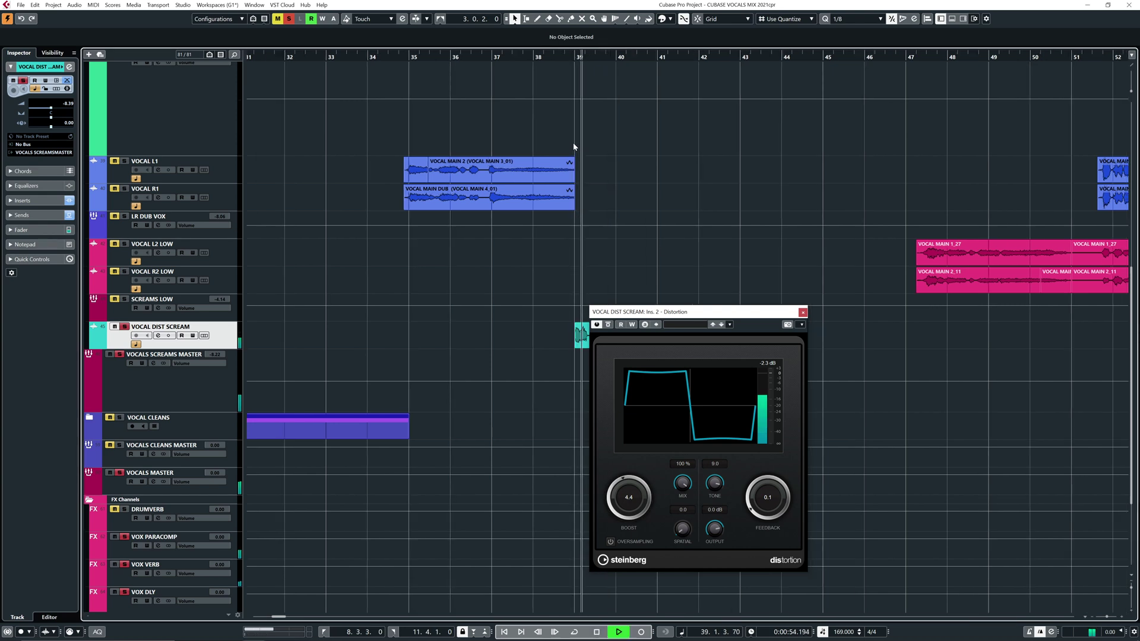
left_click(607, 324)
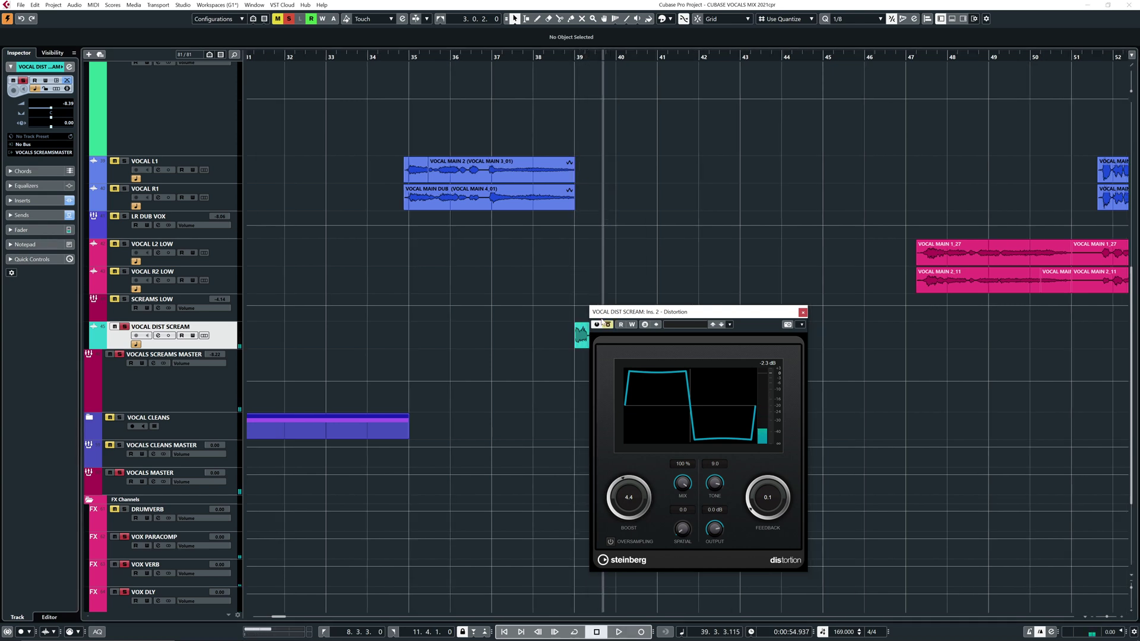
left_click_drag(575, 56, 579, 52)
left_click(607, 324)
left_click(574, 57)
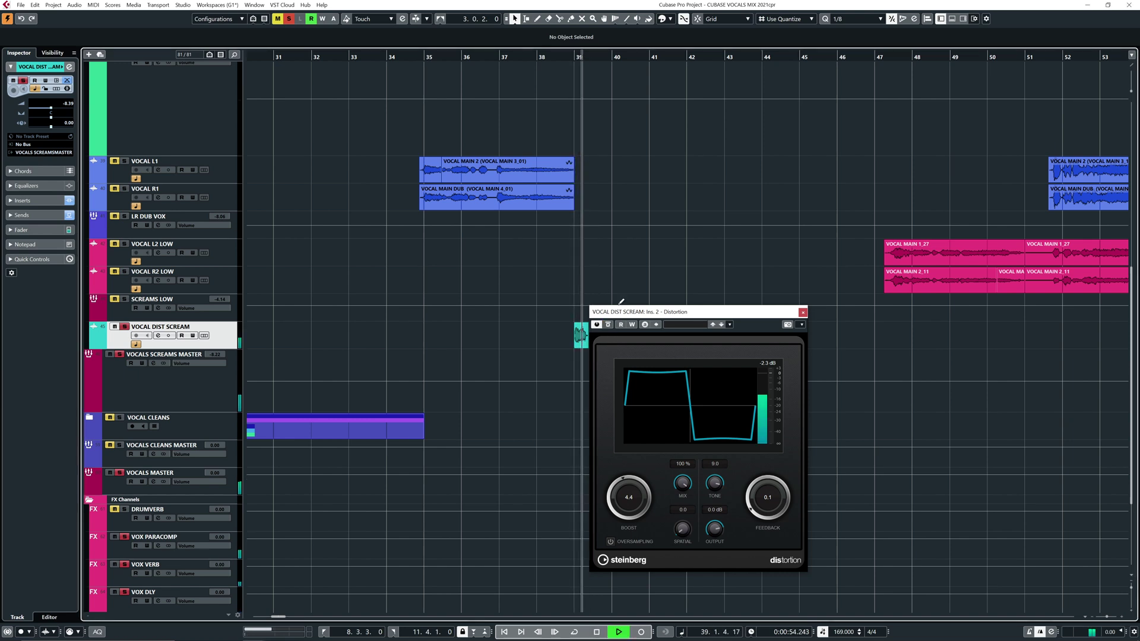
key("ctrl+w")
key("space")
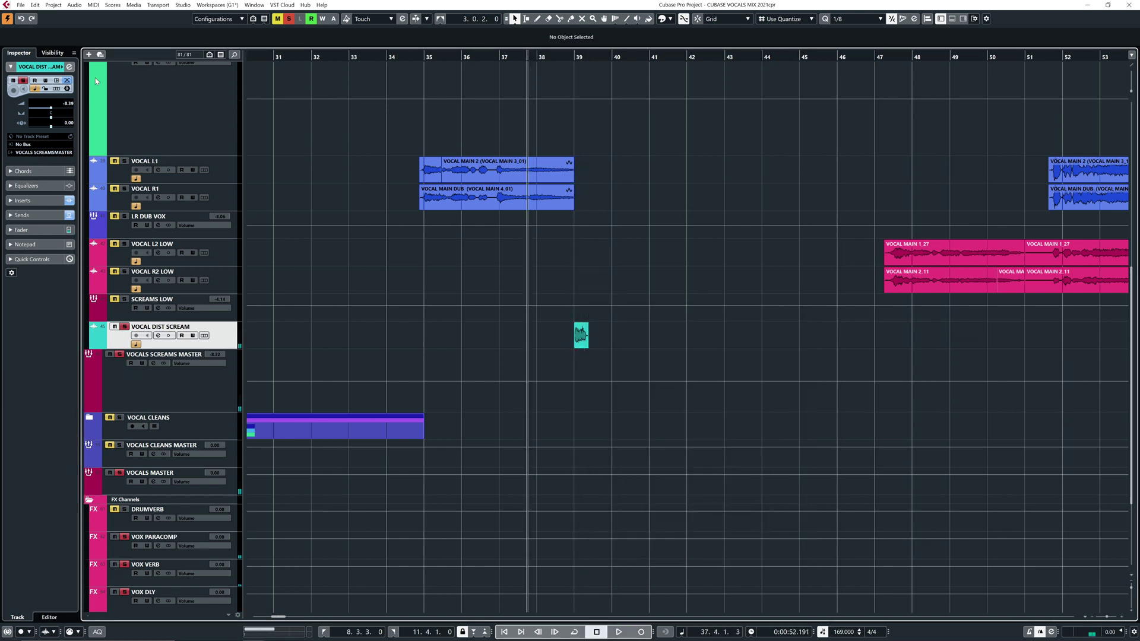
Balance VOCAL DIST SCREAM in the mix: set its fader to -10.2, VOX DLY send to -19.2 and VOX MONO DLY send to -14.6
key("e")
left_click_drag(656, 200, 674, 334)
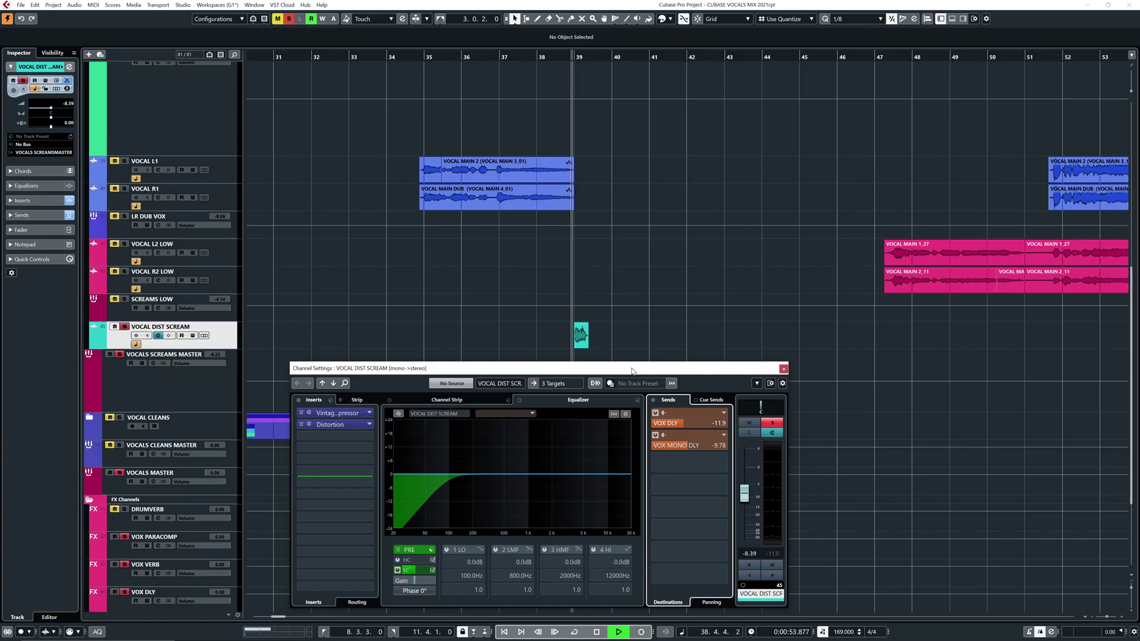
left_click_drag(632, 371, 633, 362)
left_click(530, 55)
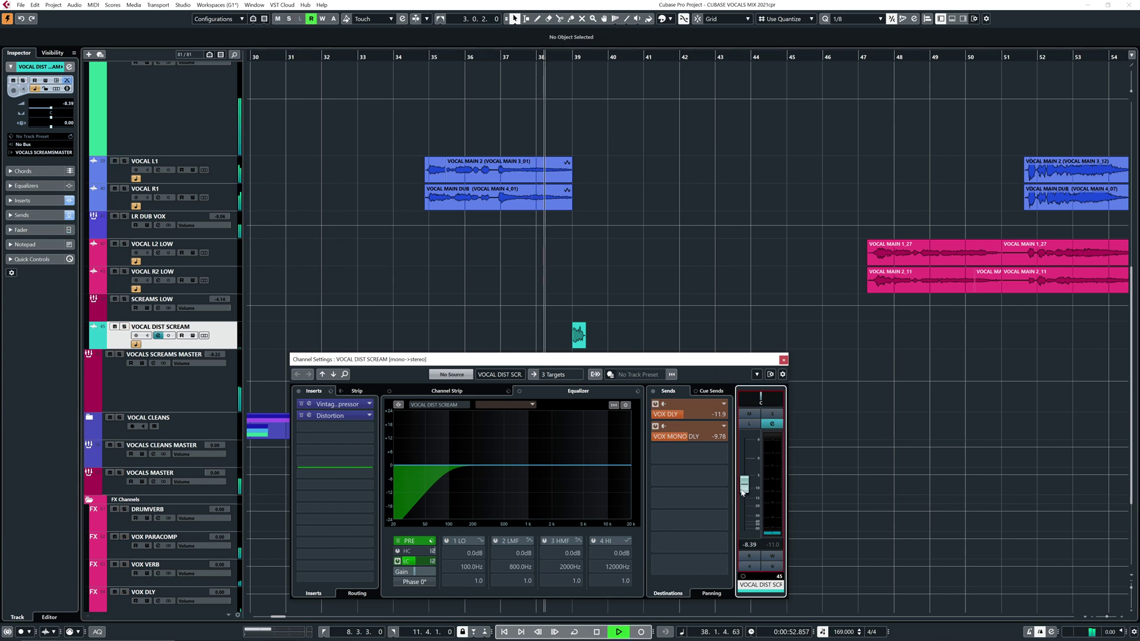
left_click_drag(739, 498, 740, 499)
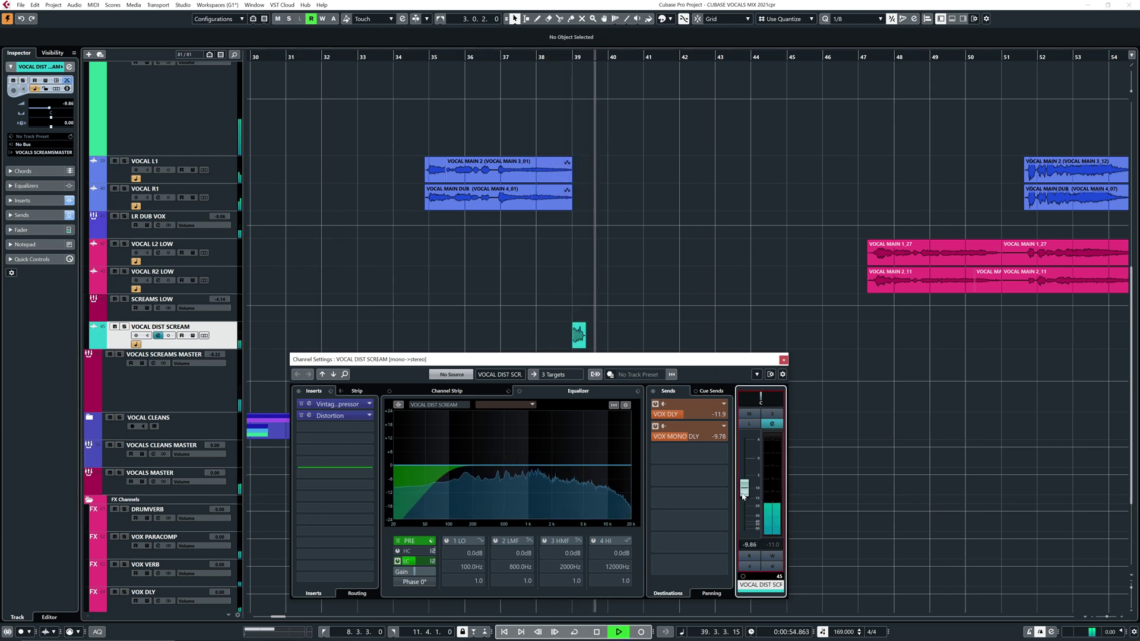
left_click(690, 437)
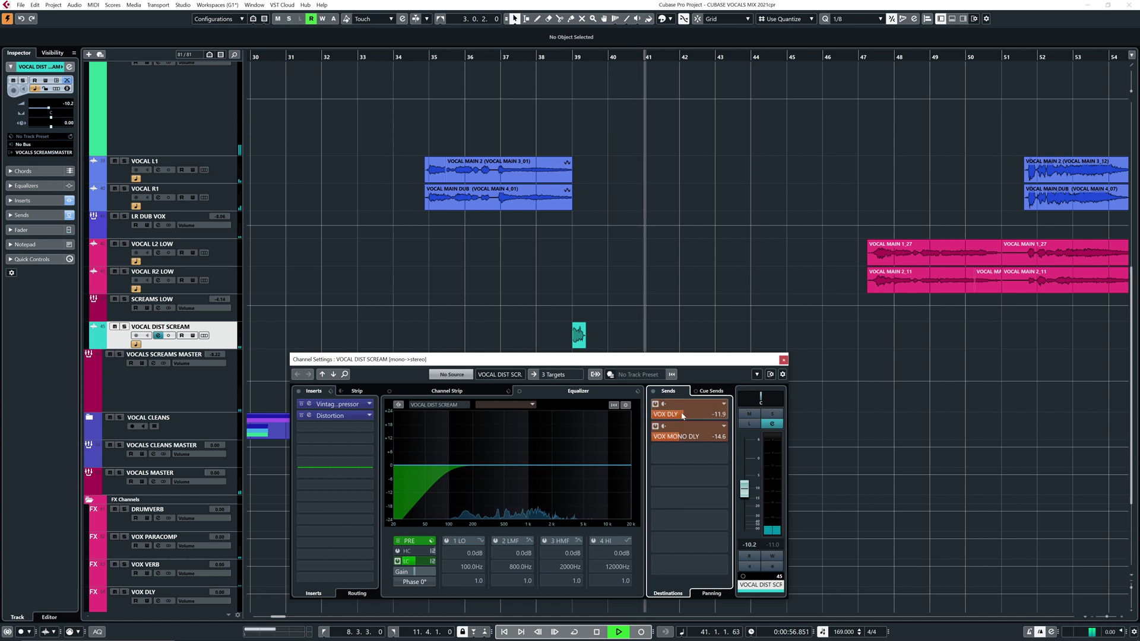
scroll(572, 95, "up", 1)
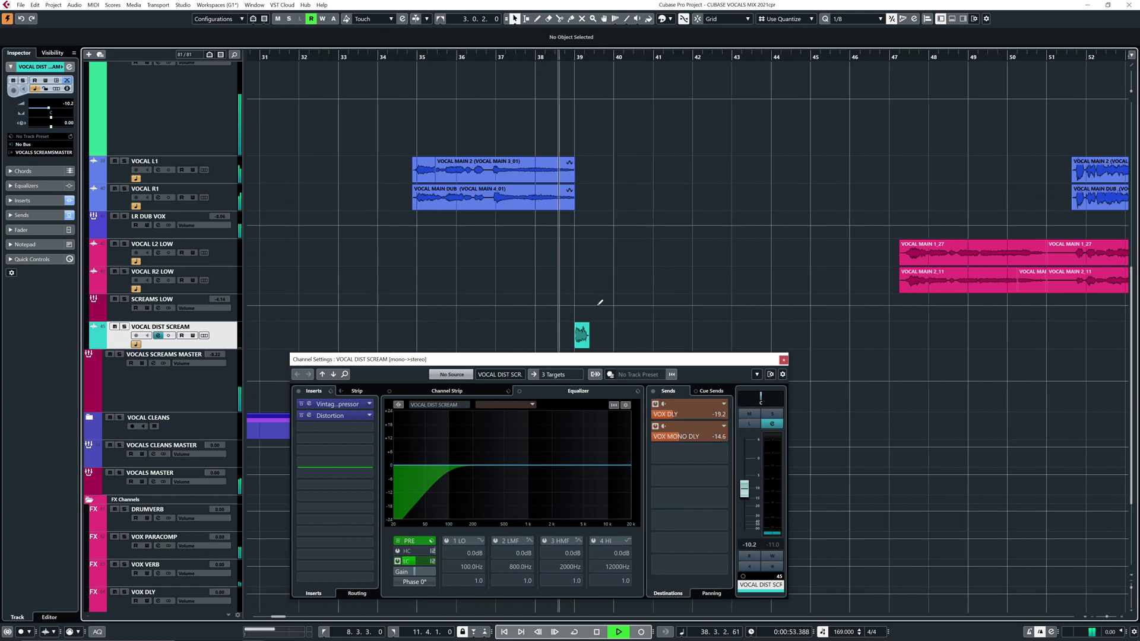
left_click(783, 361)
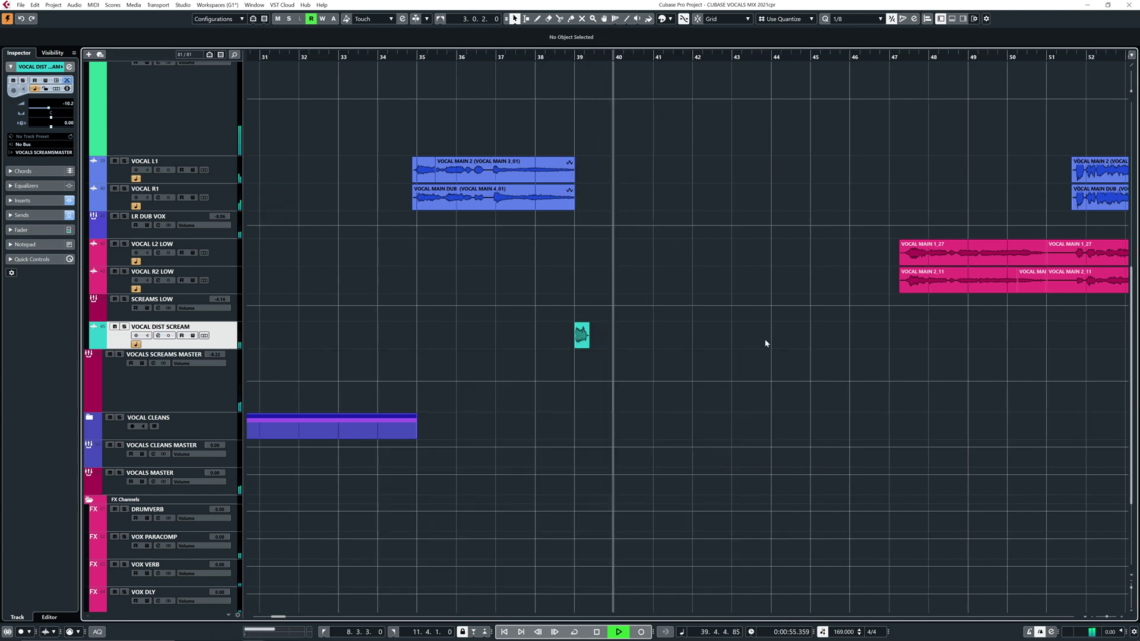
Play the full mix from around bar 2, and check the scream levels through bars 9 to 11
scroll(763, 341, "down", 3)
key("space")
scroll(647, 288, "down", 5)
scroll(639, 322, "up", 6)
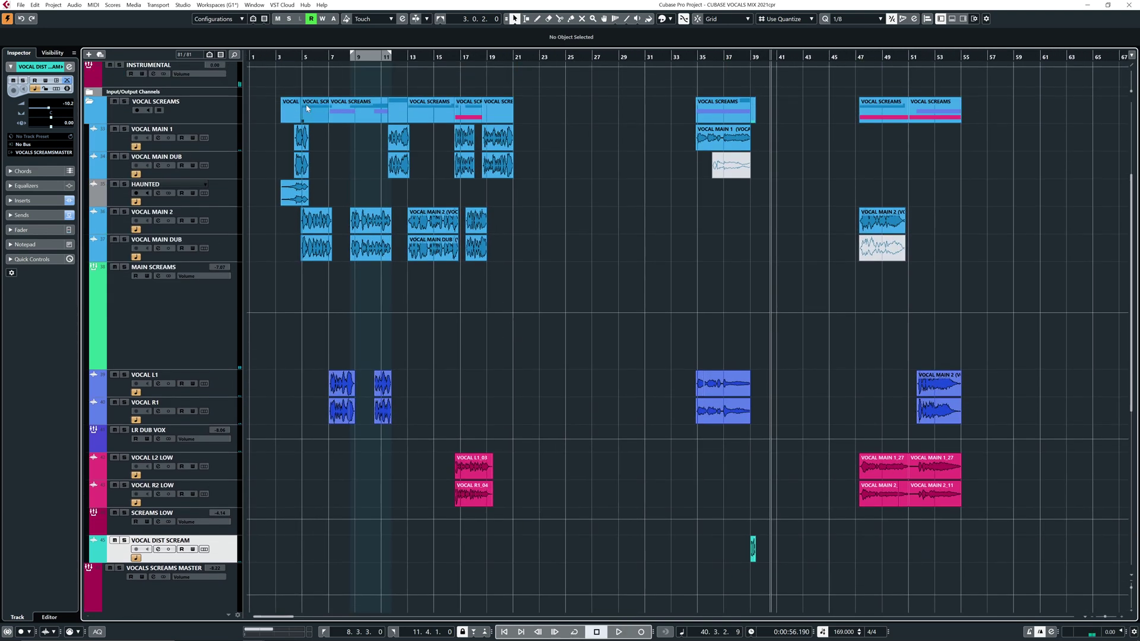
left_click_drag(271, 56, 518, 415)
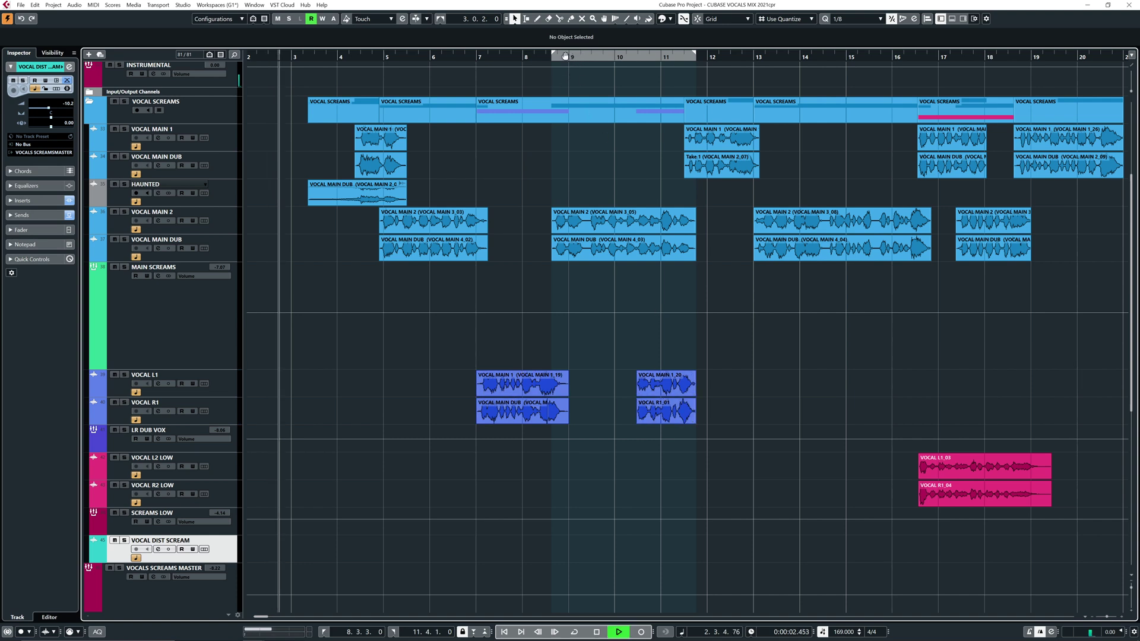
key("KP_1")
scroll(617, 380, "down", 2)
scroll(770, 457, "up", 2)
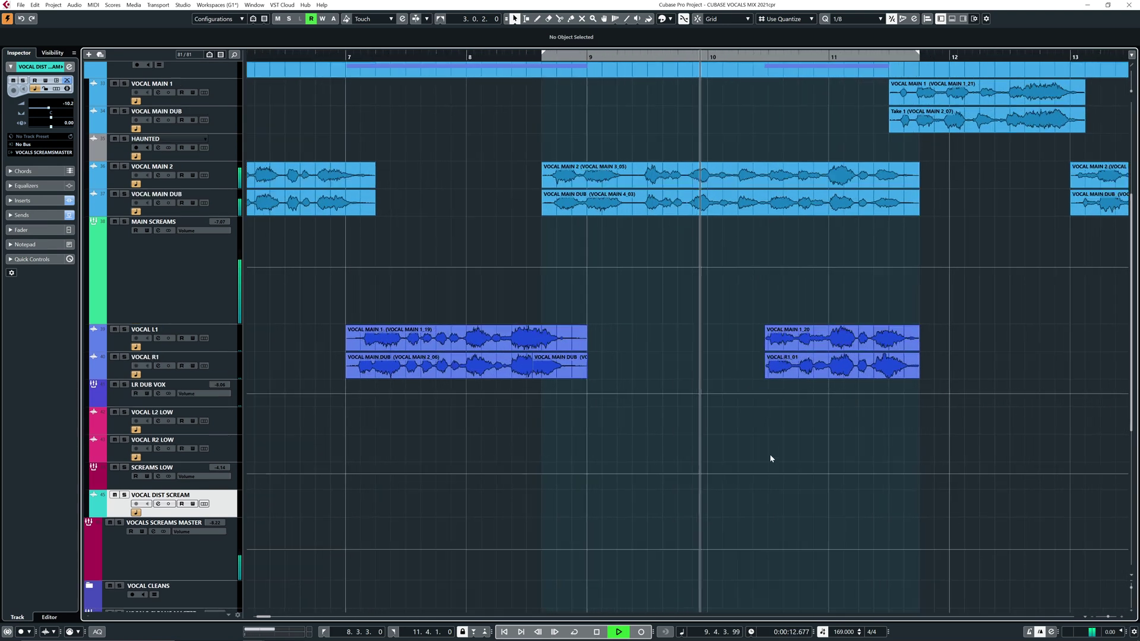
scroll(569, 380, "down", 3)
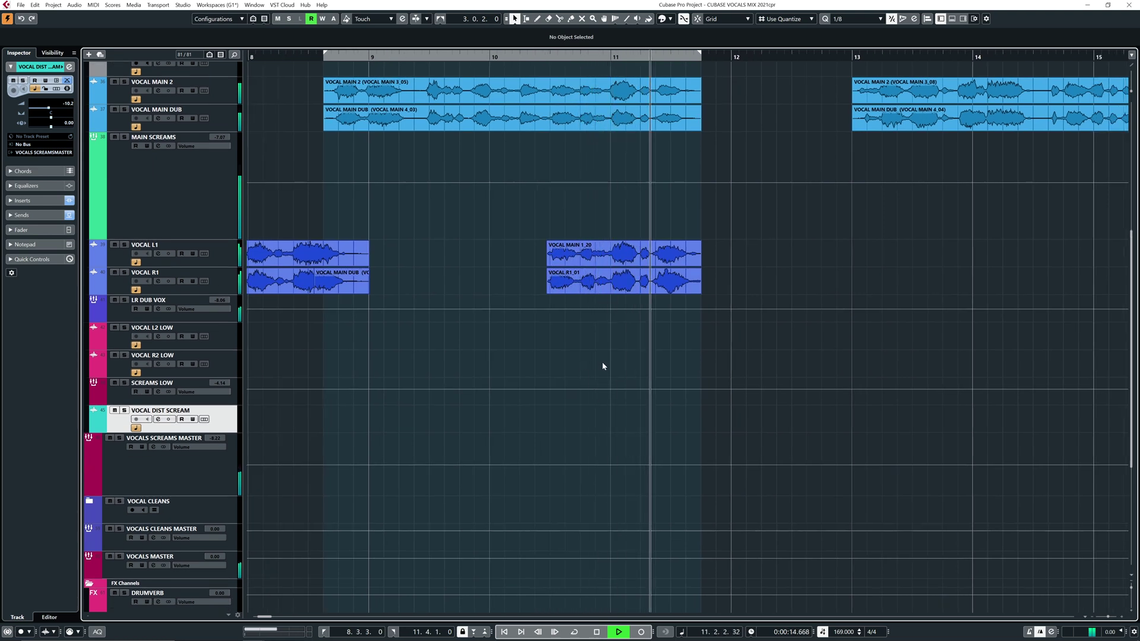
key("space")
Slightly lower the VOCALS SCREAMS MASTER volume automation from bar 10.3 to about bar 11.4, beneath the VOCAL L1 and R1 doubles
key("2")
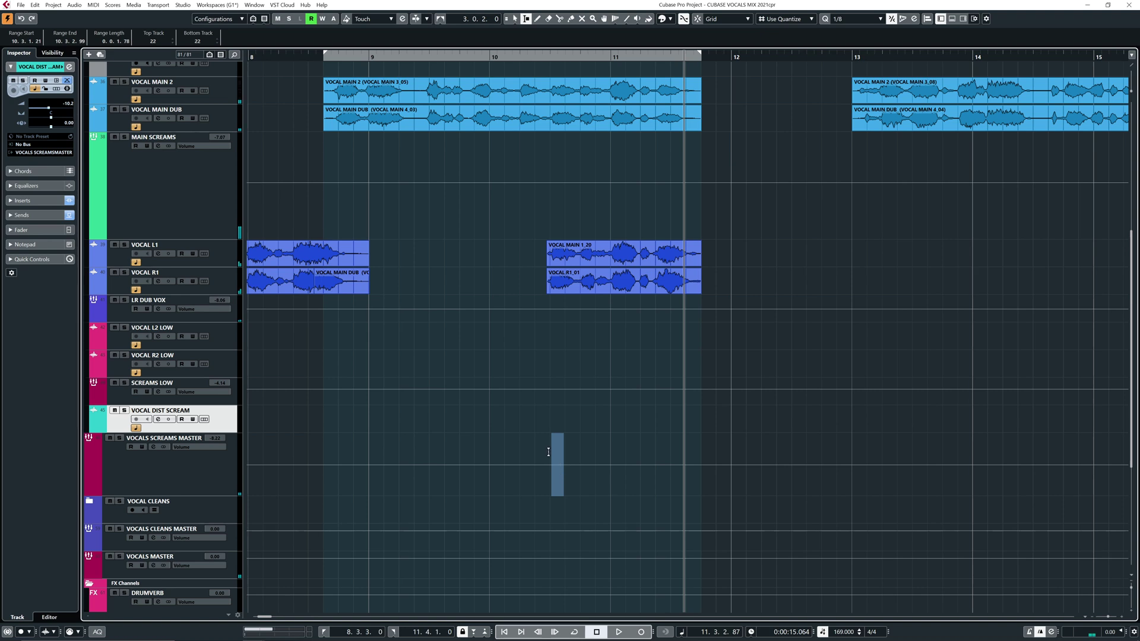
left_click_drag(561, 473, 626, 437)
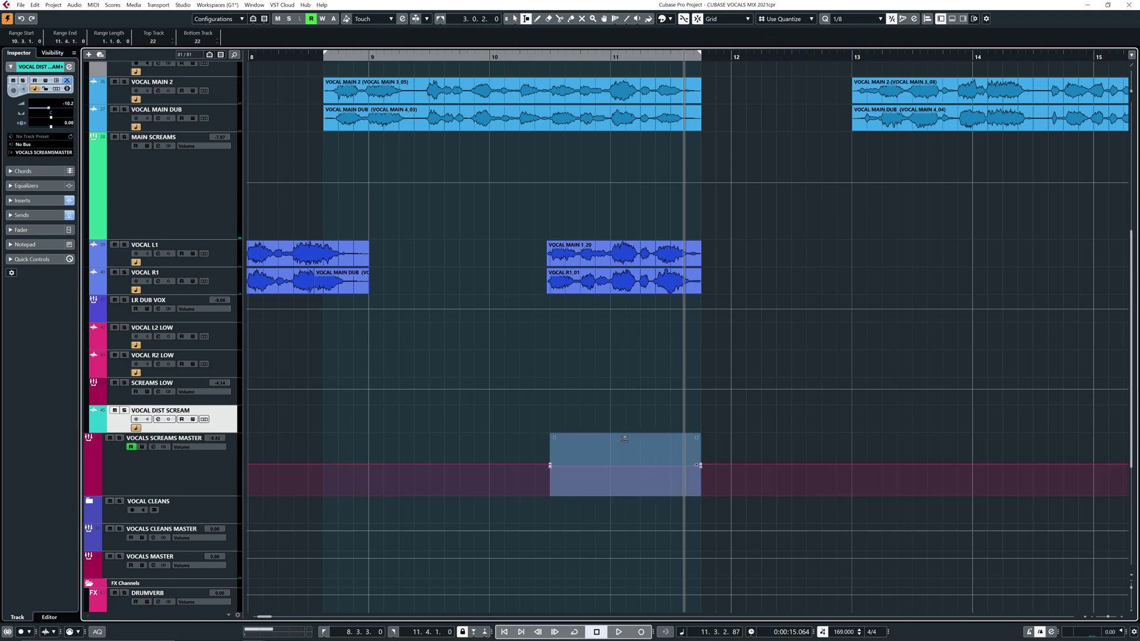
left_click(622, 425)
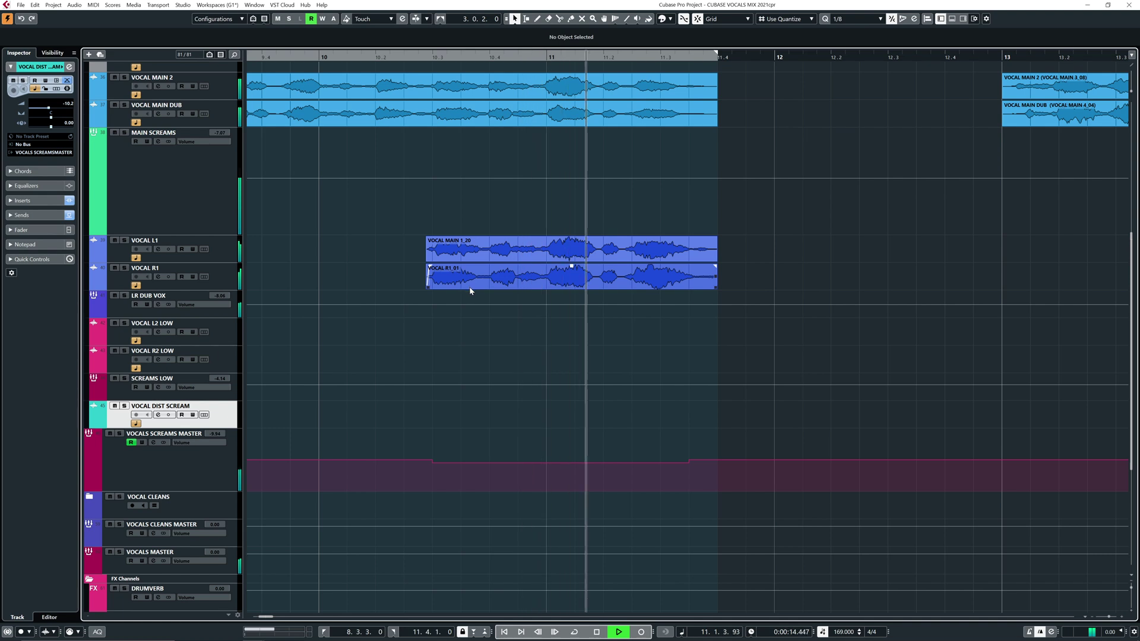
Play the mix from around bar 11 to bar 18 to judge the master dip and the following scream sections
left_click_drag(775, 276, 504, 295)
scroll(547, 300, "down", 4)
scroll(591, 319, "up", 2)
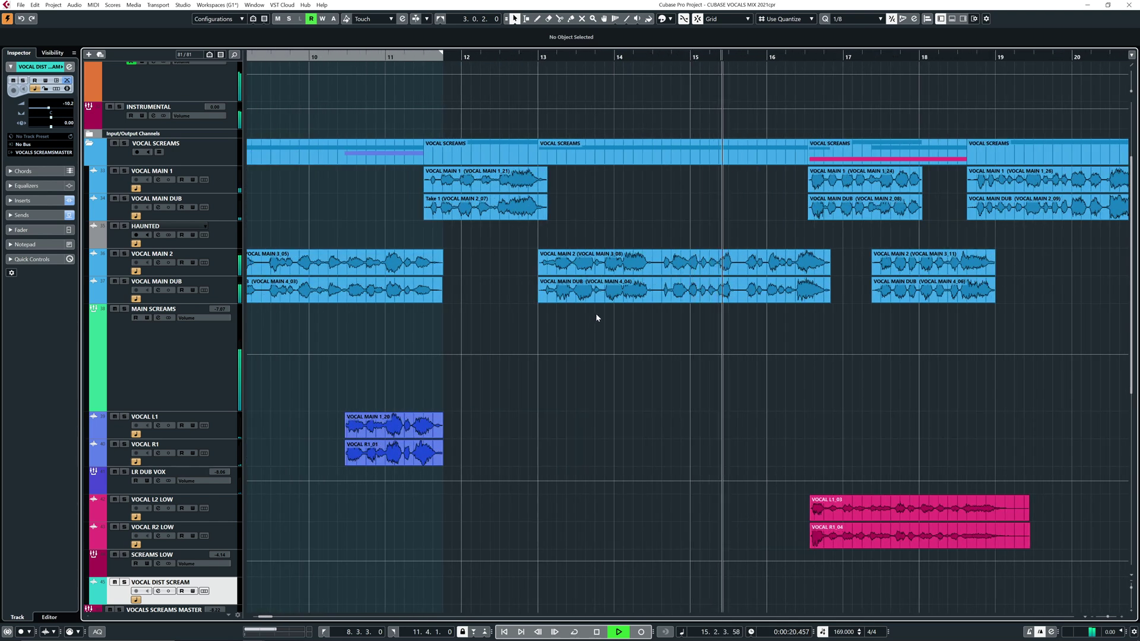
scroll(712, 414, "down", 1)
scroll(641, 331, "down", 3)
scroll(690, 336, "up", 4)
scroll(689, 332, "down", 1)
scroll(653, 320, "right", 2)
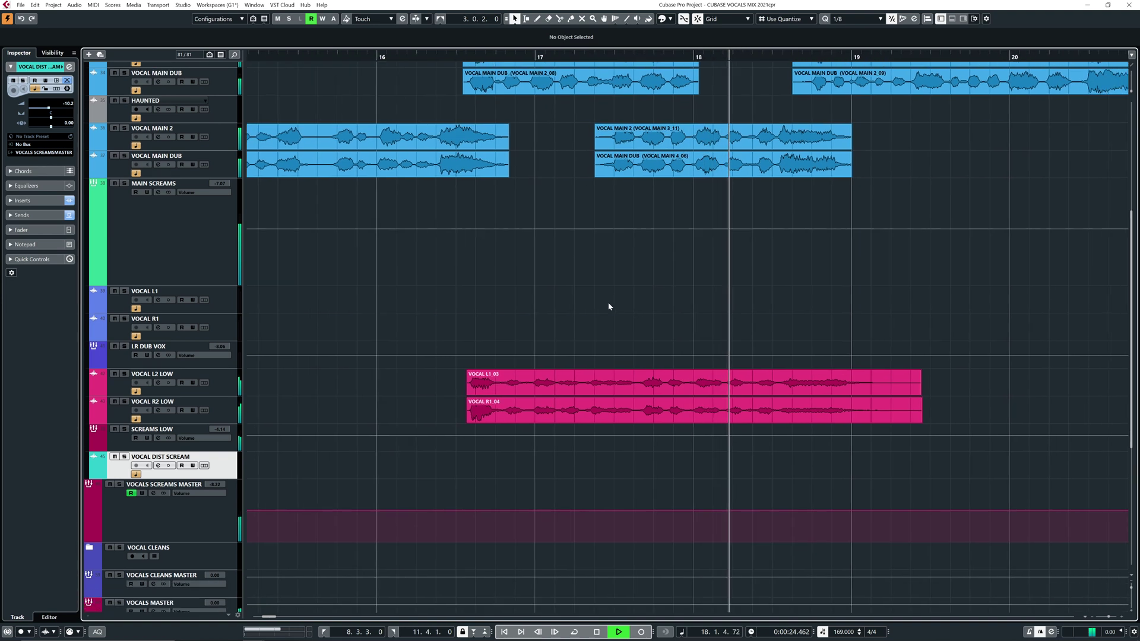
scroll(522, 291, "up", 2)
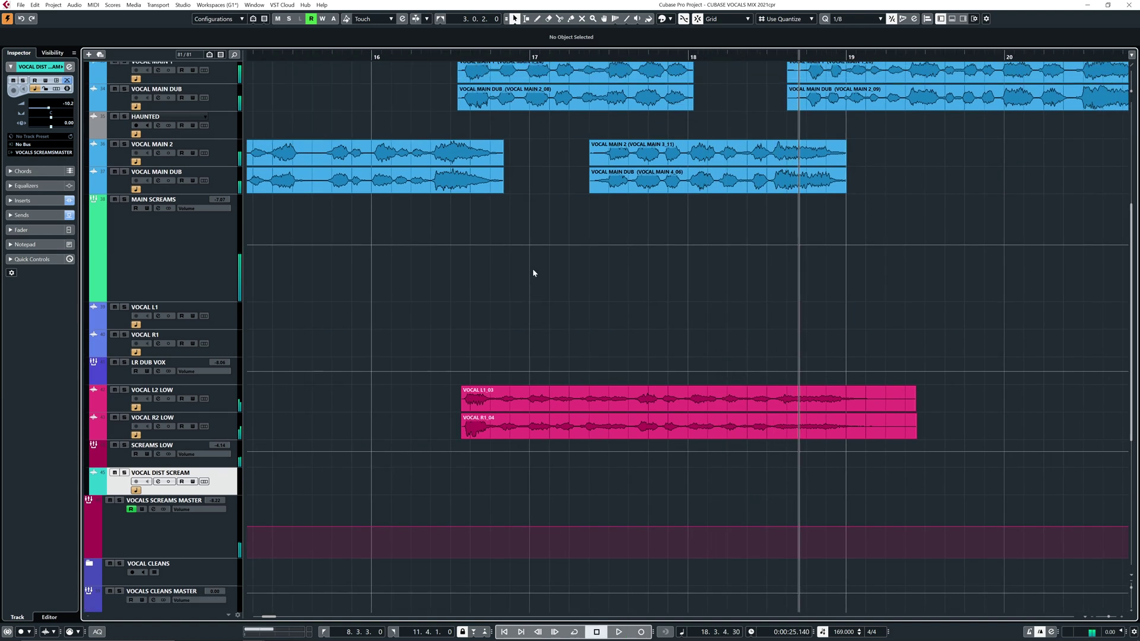
Slightly lower the MAIN SCREAMS volume automation from bar 16.3.3 to bar 19.1, over the low scream layers
right_click(465, 246)
left_click(475, 250)
left_click_drag(473, 274, 803, 274)
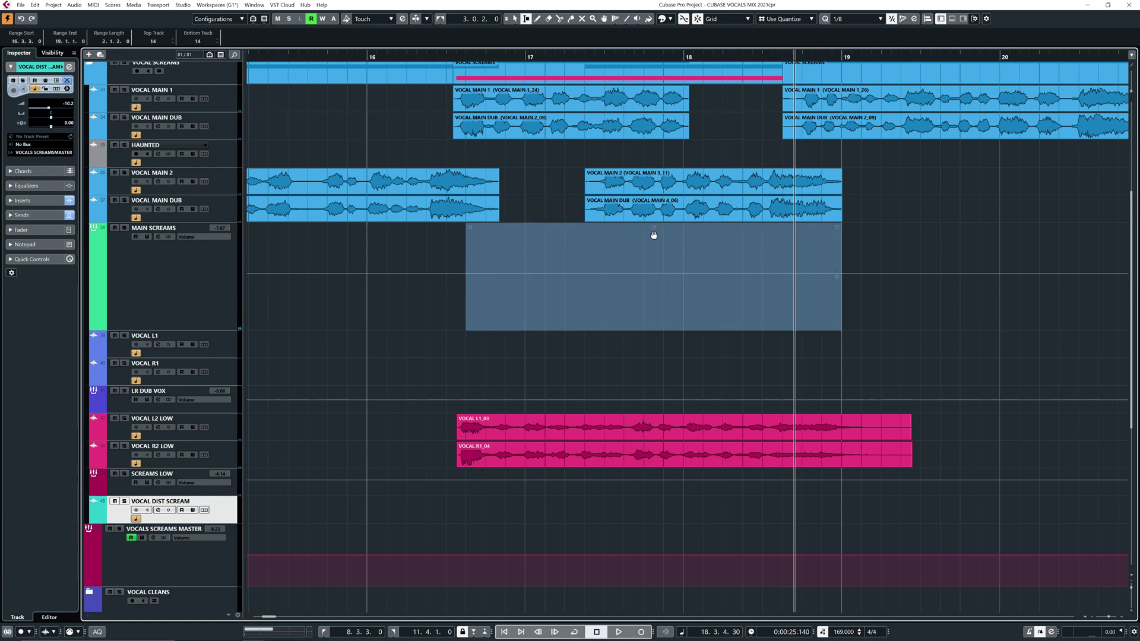
left_click_drag(654, 233, 653, 226)
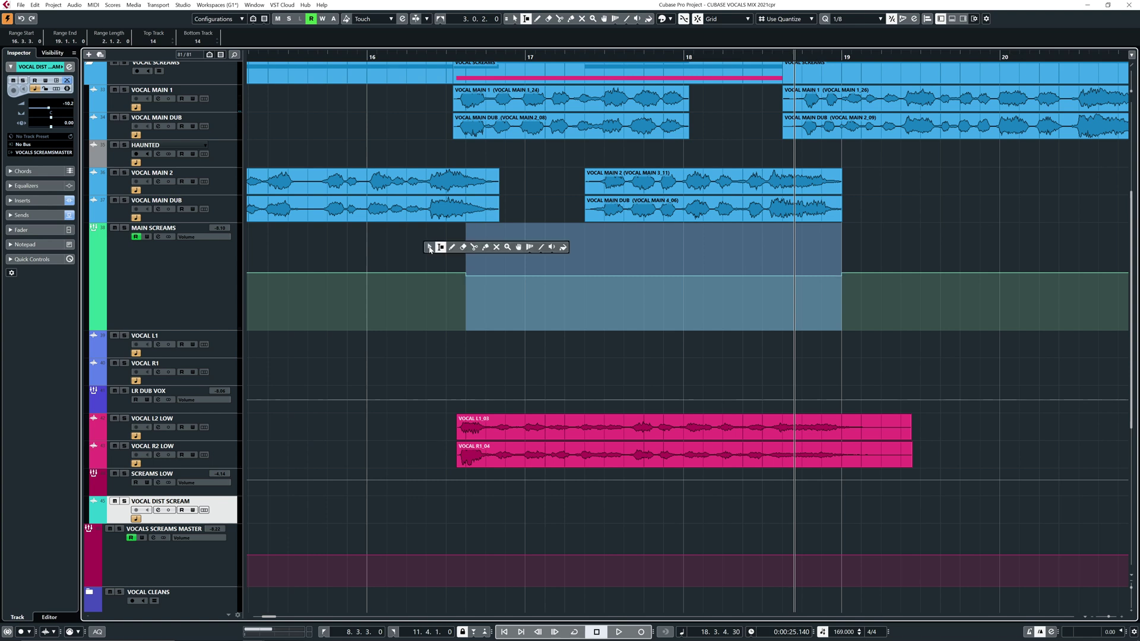
left_click(430, 248)
Listen to bars 16 to 19 soloed and in the full mix to check the MAIN SCREAMS dip against the low screams
key("g")
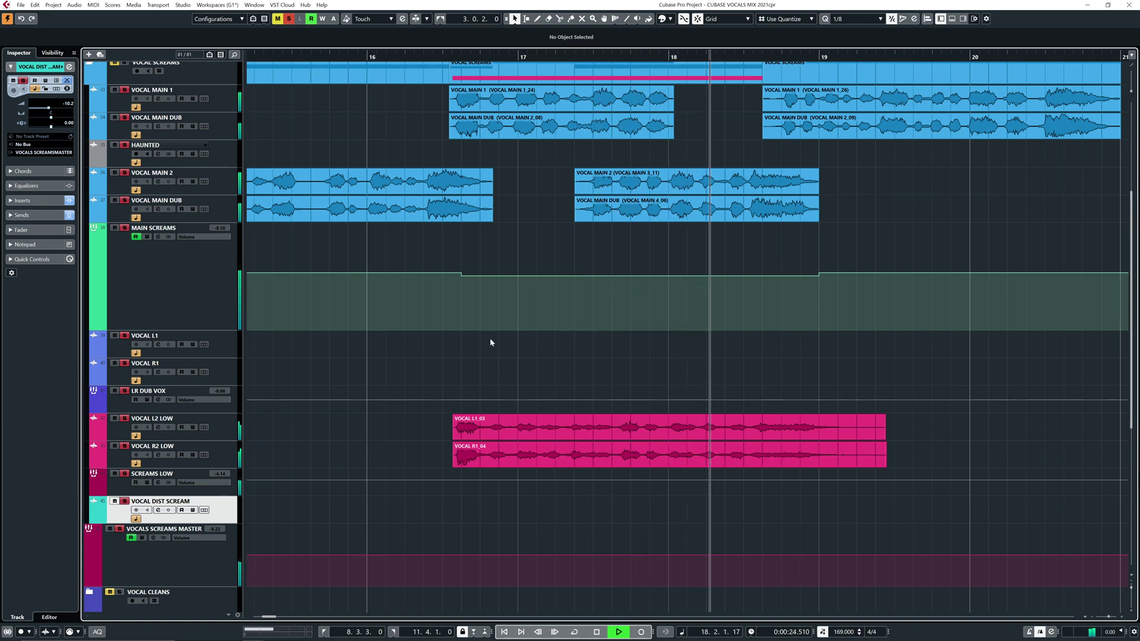
key("space")
key("space")
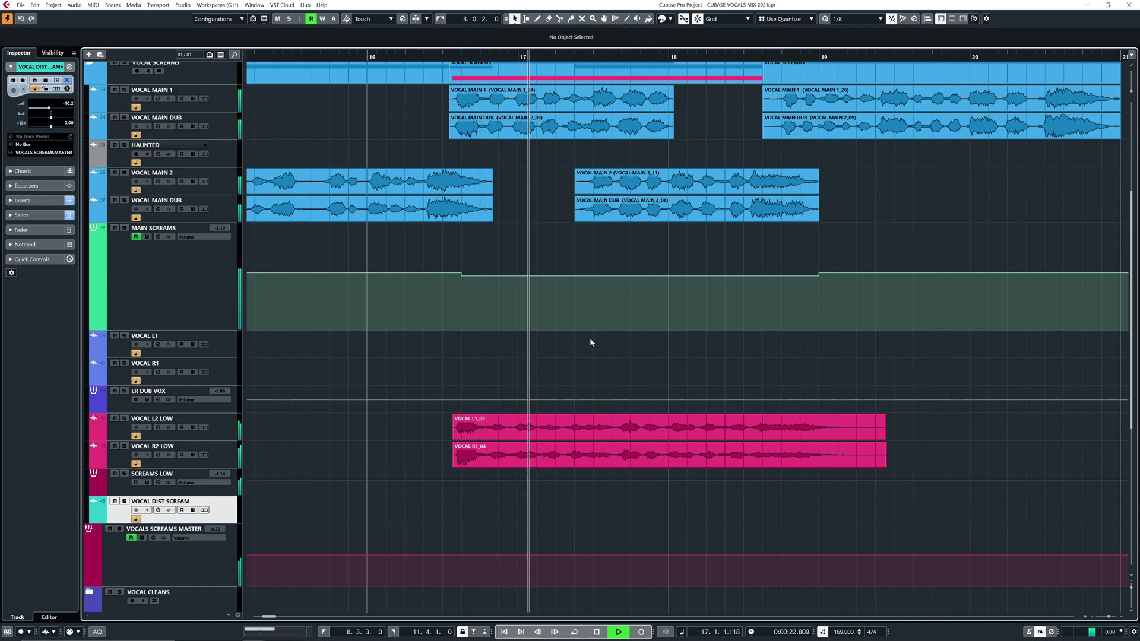
scroll(640, 370, "right", 5)
scroll(640, 370, "down", 1)
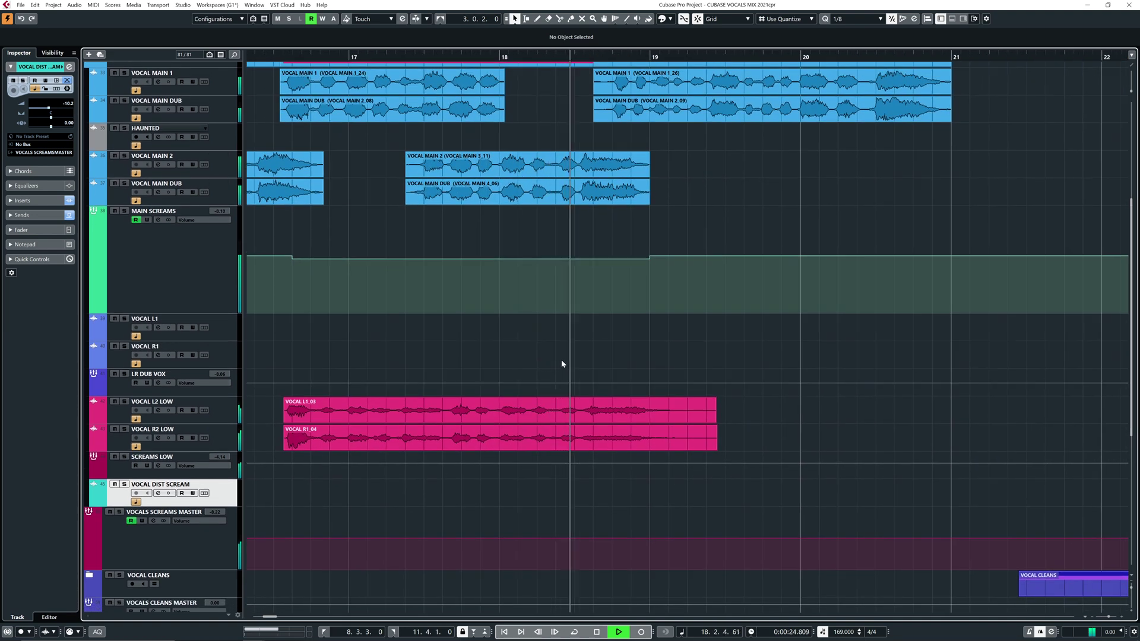
key("space")
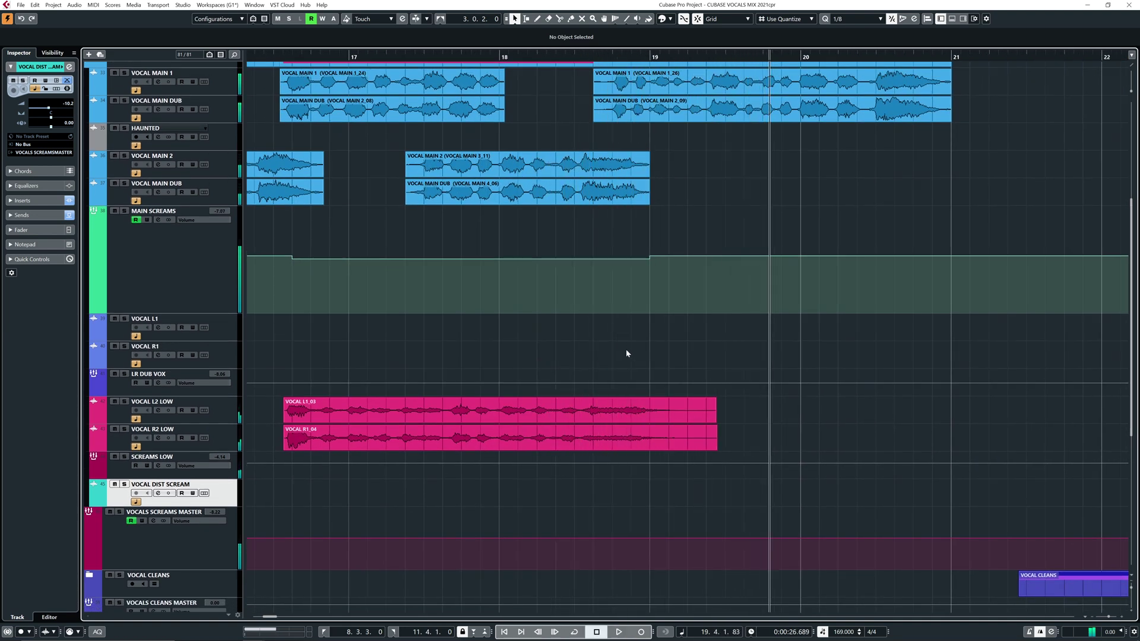
left_click_drag(571, 57, 572, 83)
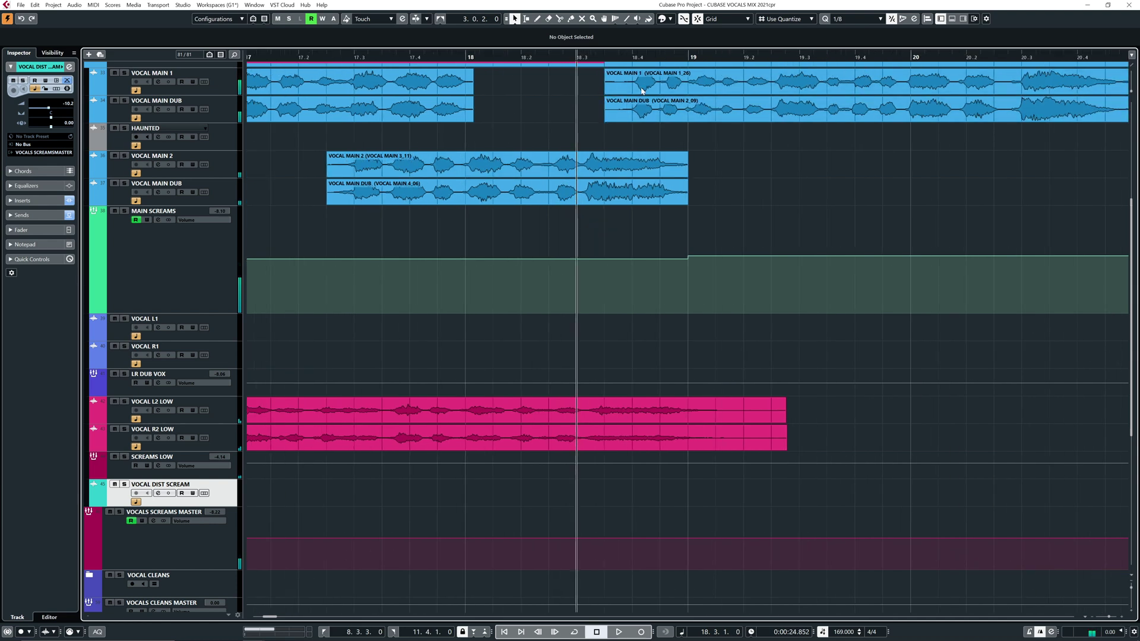
Raise the MAIN SCREAMS volume automation from bar 18.4 to bar 19.1, over the final scream of the phrase
right_click(609, 245)
left_click(621, 245)
double_click(638, 262)
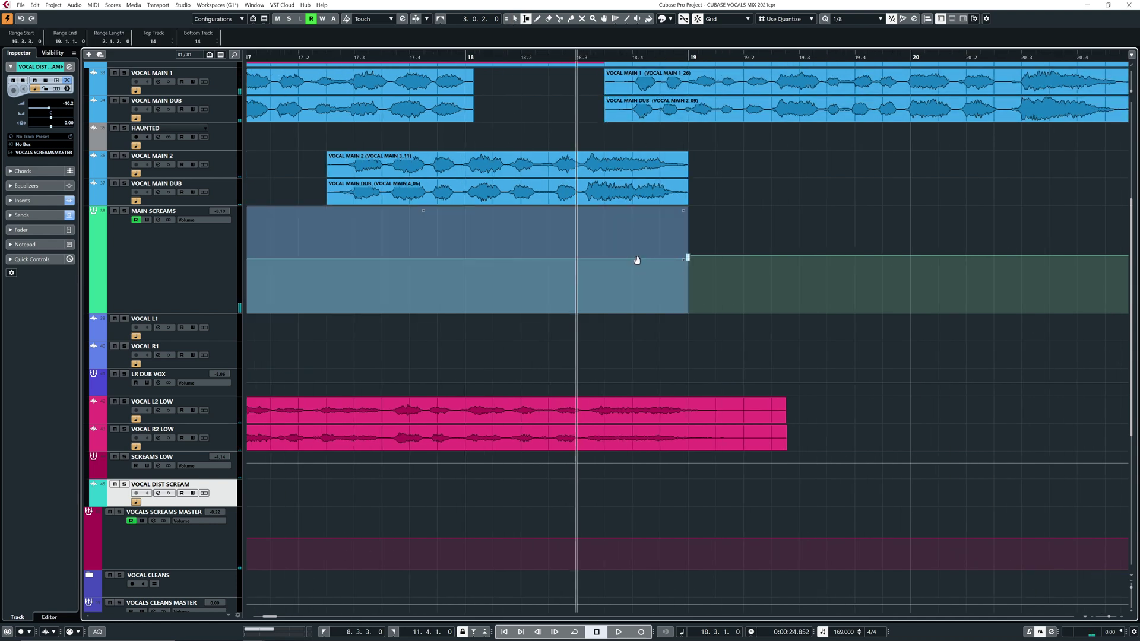
left_click(638, 248)
left_click_drag(644, 266, 681, 249)
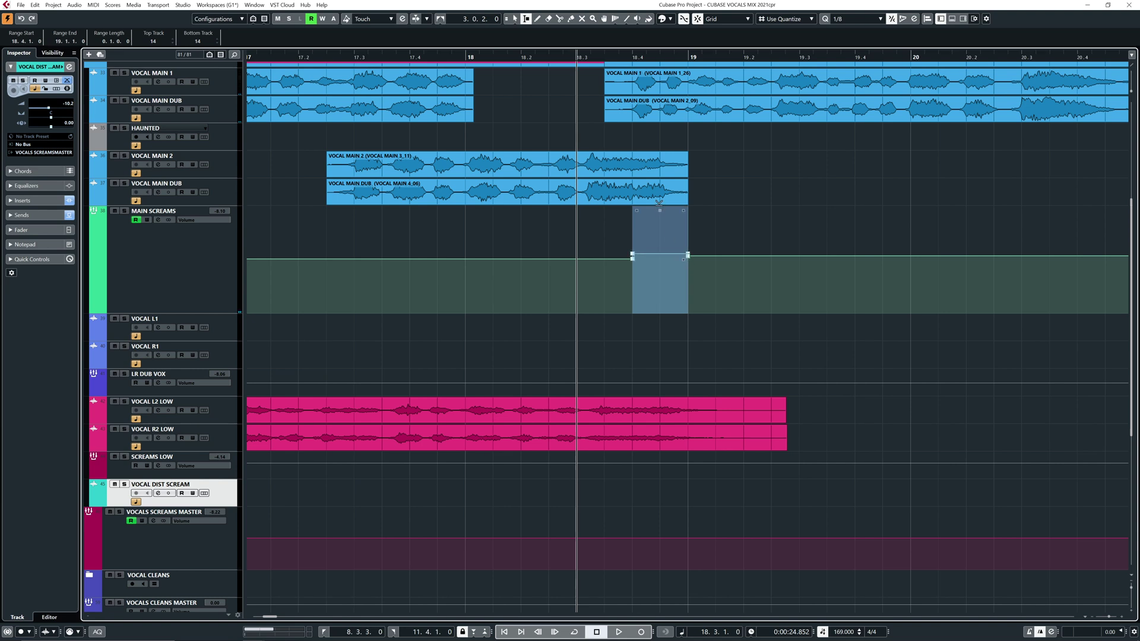
Slightly lower the SCREAMS LOW volume automation from bar 18.4 to bar 19.1, and play the section back
left_click_drag(635, 479, 659, 458)
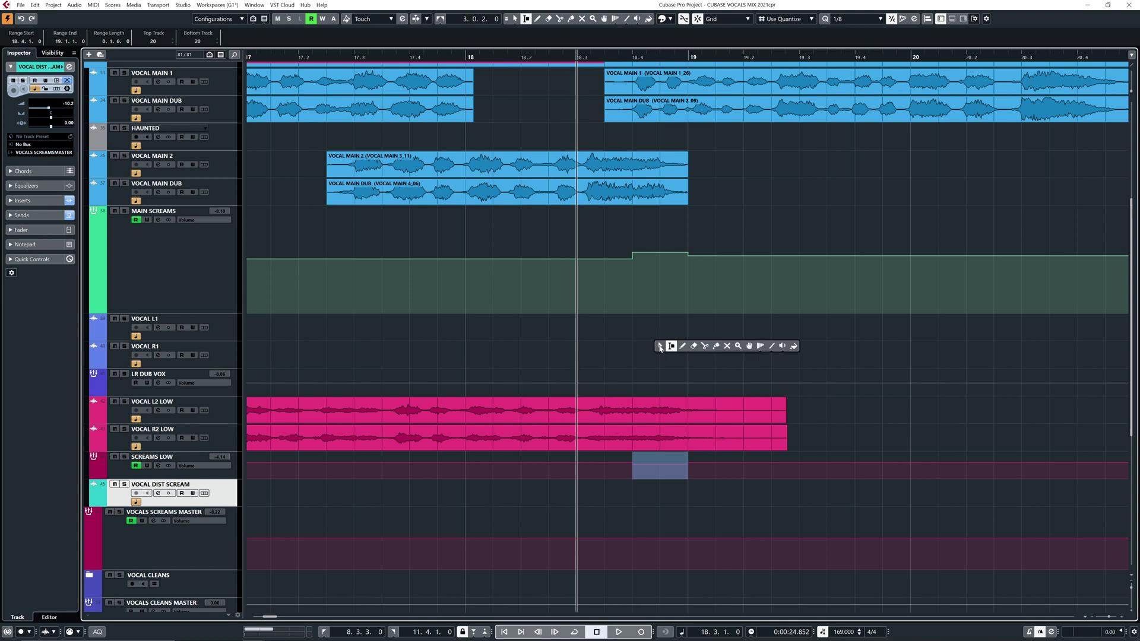
left_click(660, 348)
key("space")
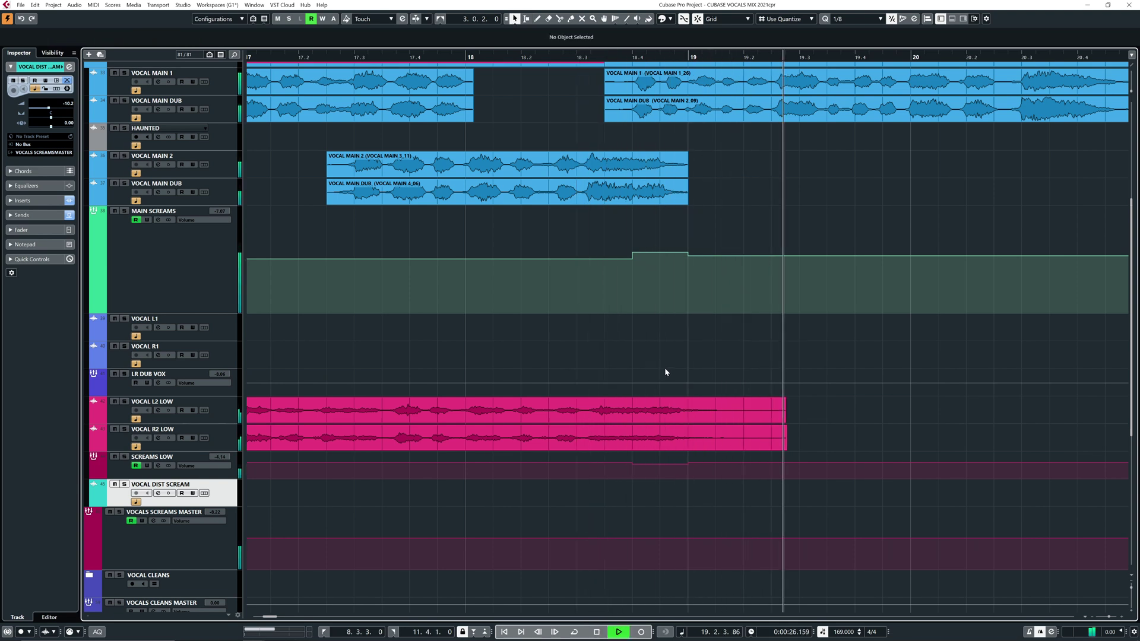
Play the mix from about bar 35 to examine how the sustained scream leads into the distorted scream at bar 39
key("g")
key("g")
key("g")
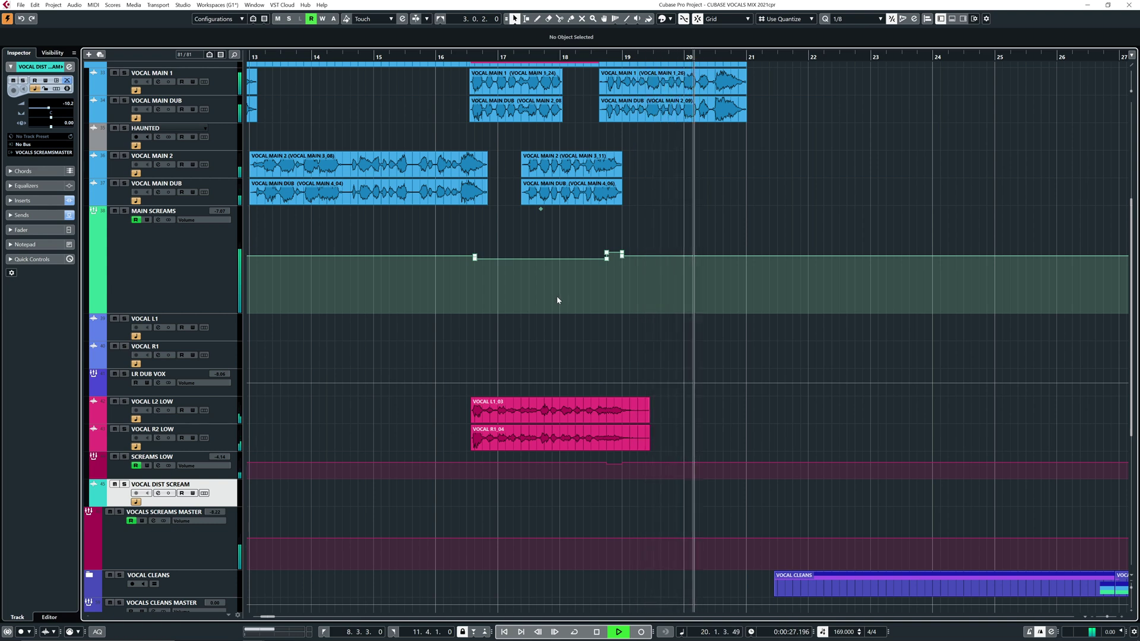
scroll(559, 300, "down", 5)
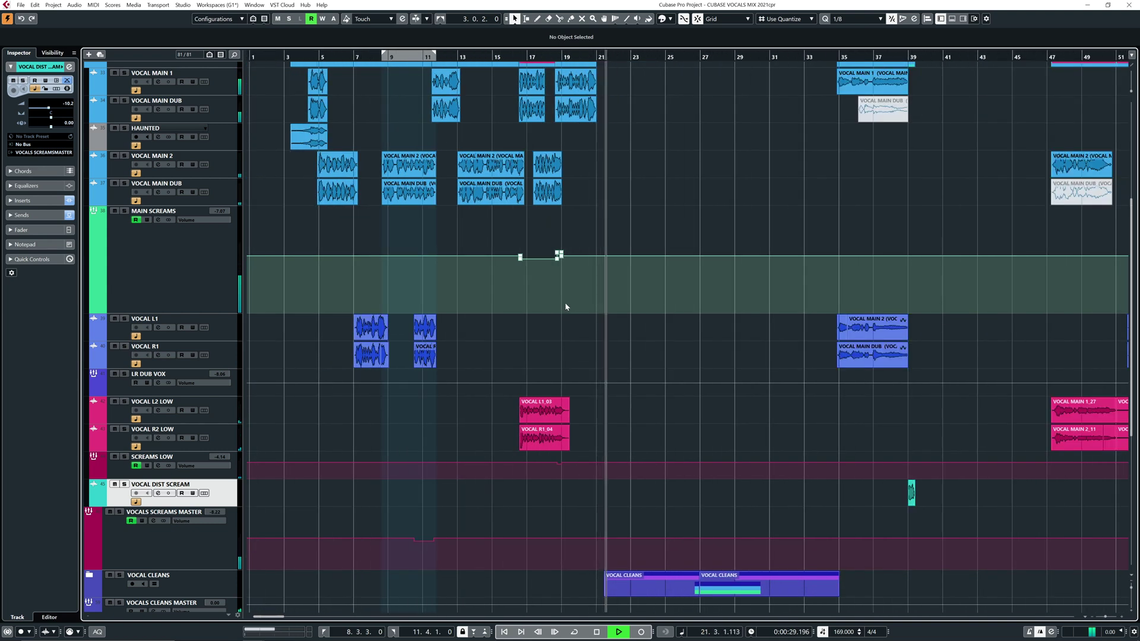
key("space")
scroll(707, 198, "up", 4)
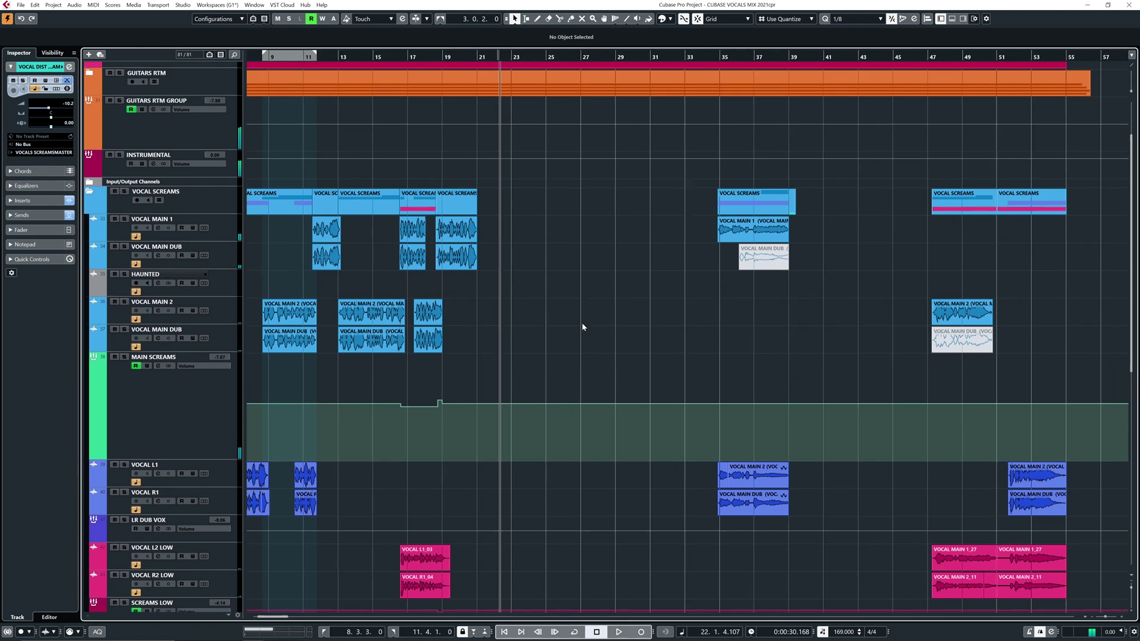
scroll(582, 323, "down", 4)
scroll(534, 280, "down", 1)
left_click_drag(578, 60, 602, 276)
key("space")
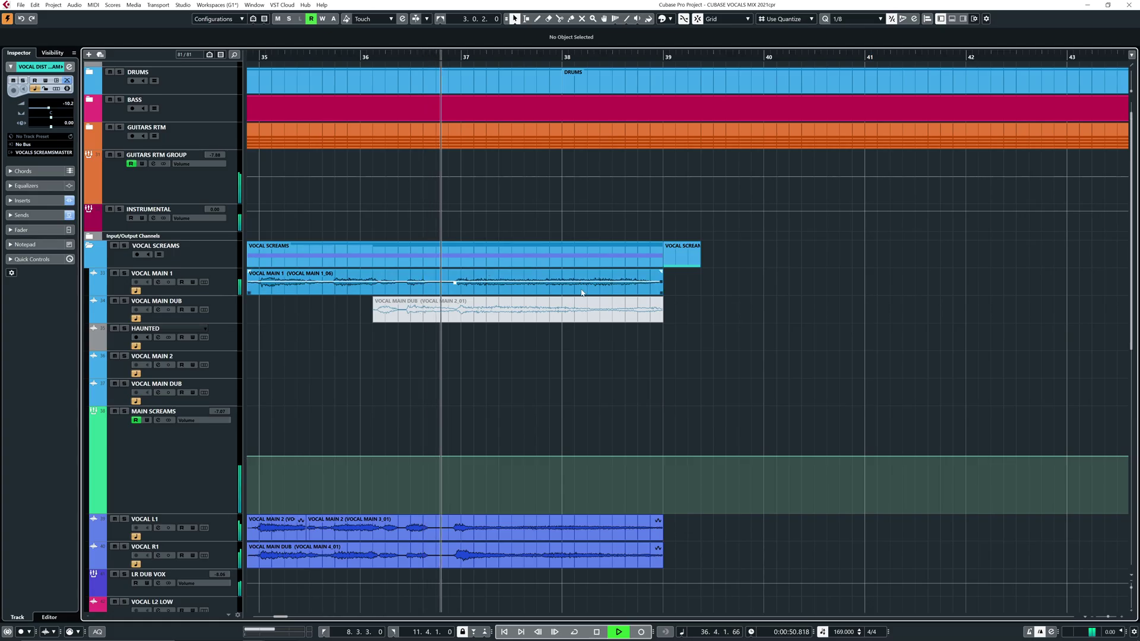
scroll(540, 125, "down", 5)
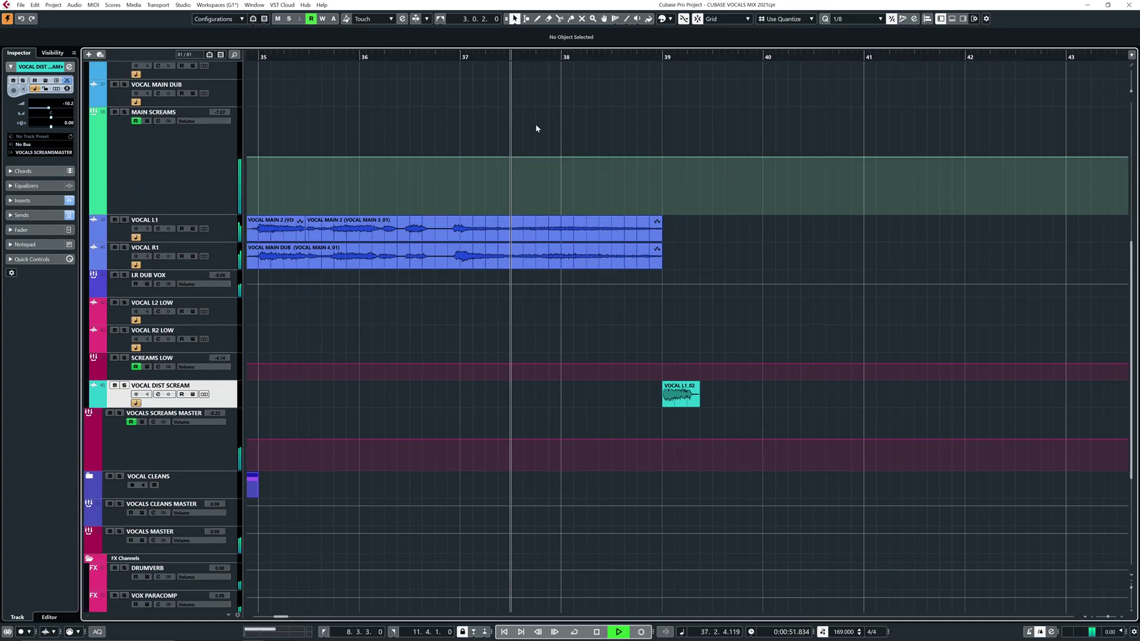
Slightly lower the VOCALS SCREAMS MASTER volume automation from bar 37.4 to bar 39.1, just before the distorted scream
left_click_drag(502, 56, 509, 80)
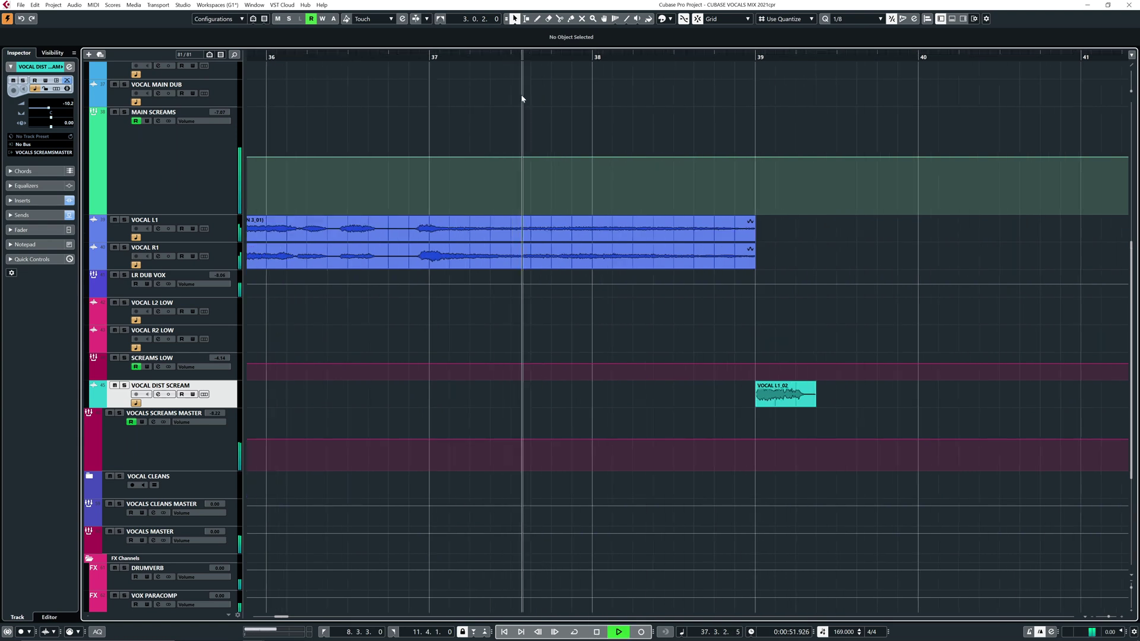
key("space")
left_click(544, 407)
left_click_drag(594, 450, 736, 449)
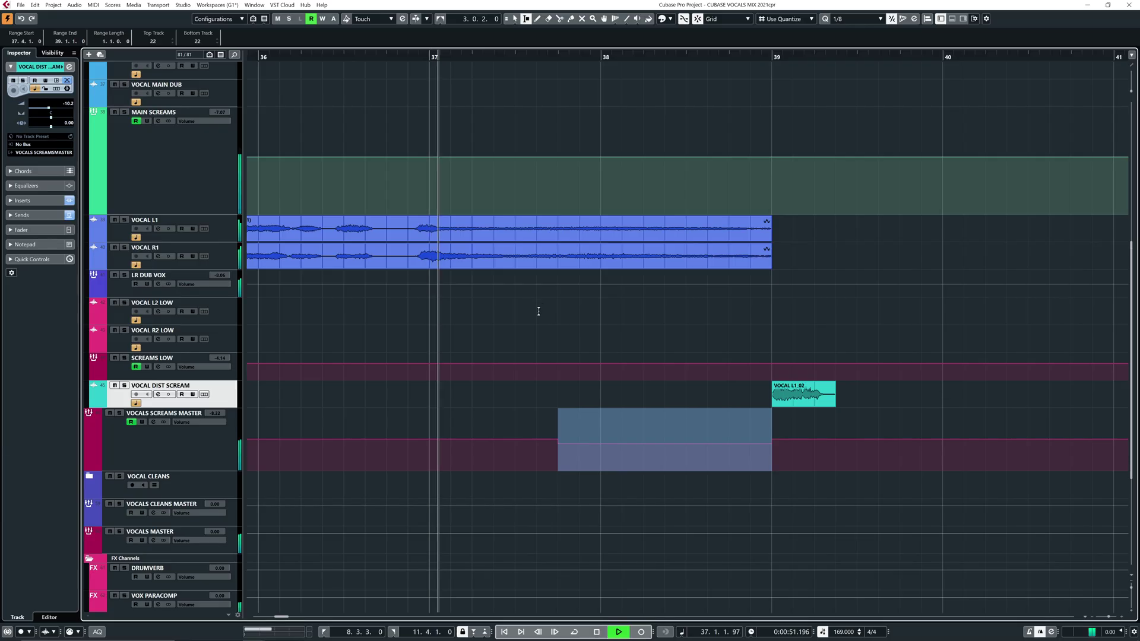
left_click(523, 333)
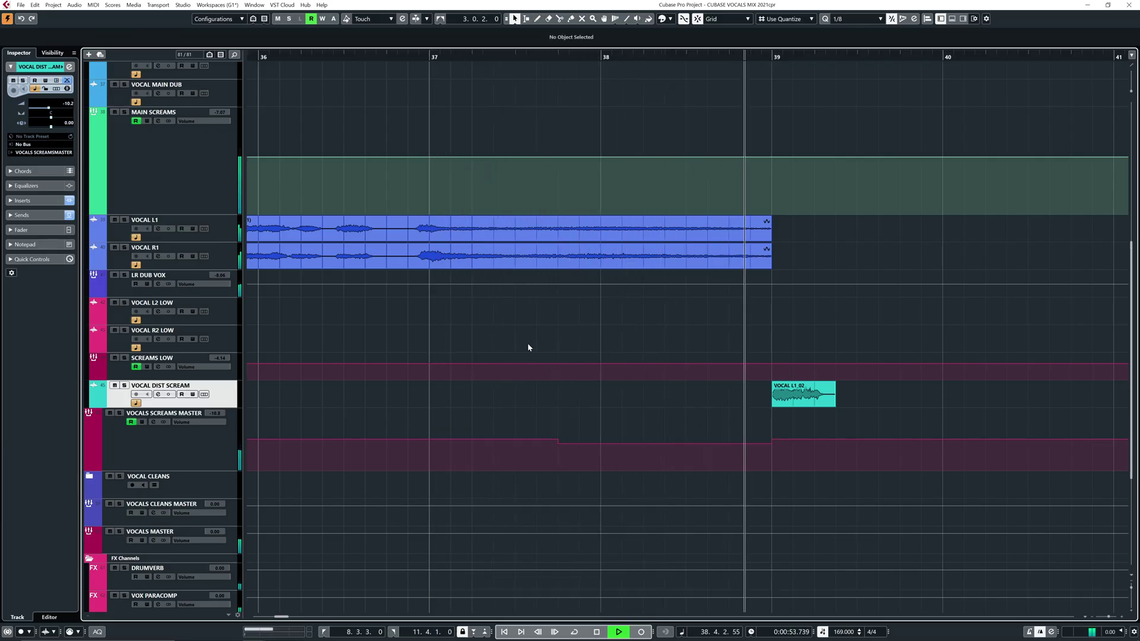
Compare playback from bar 37 with and without the VOCALS SCREAMS MASTER volume dip before the distorted scream
key("space")
key("h")
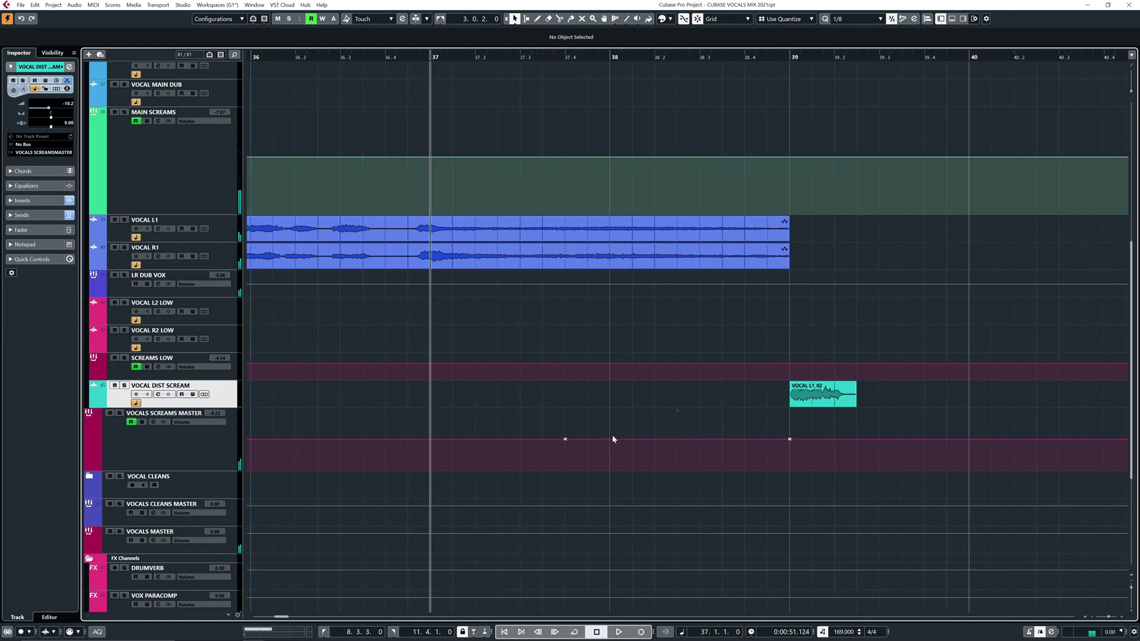
key("space")
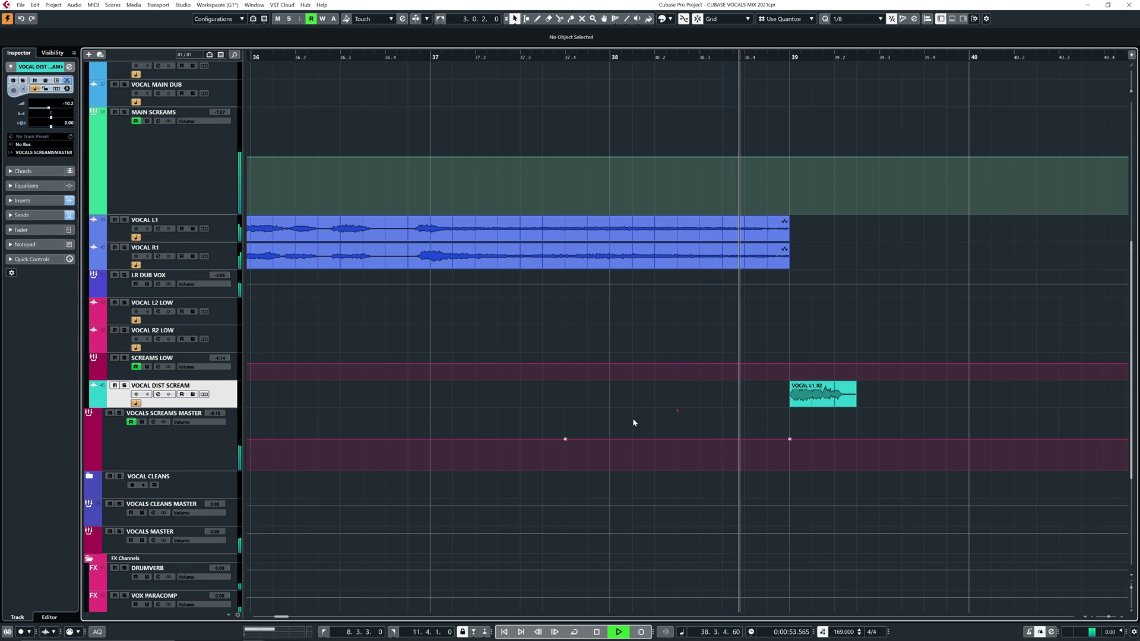
key("space")
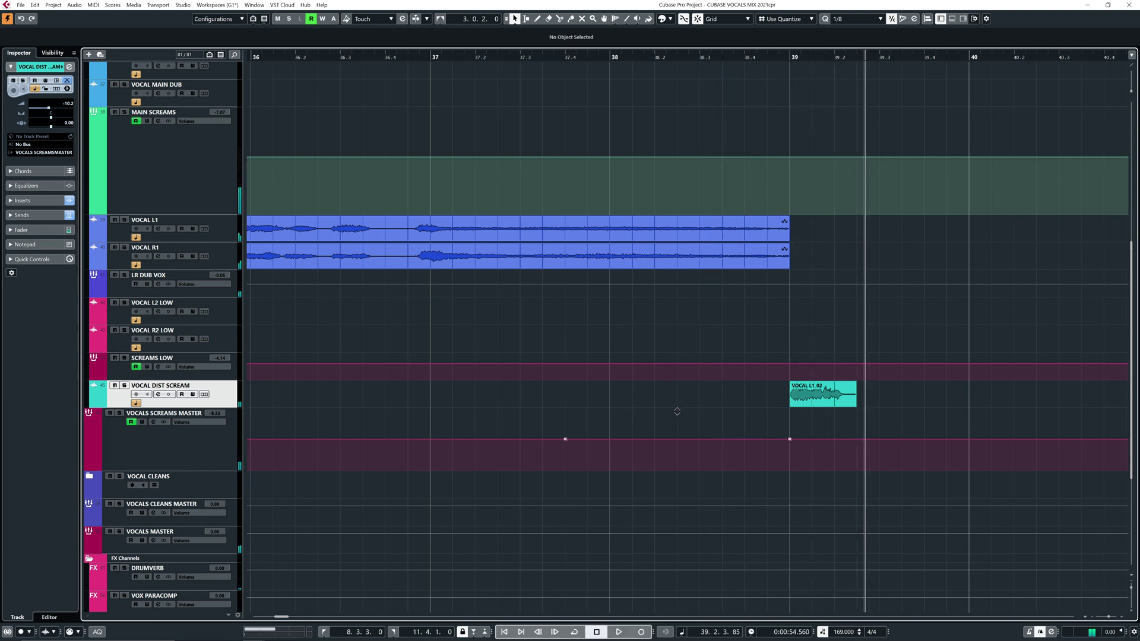
left_click(430, 59)
key("space")
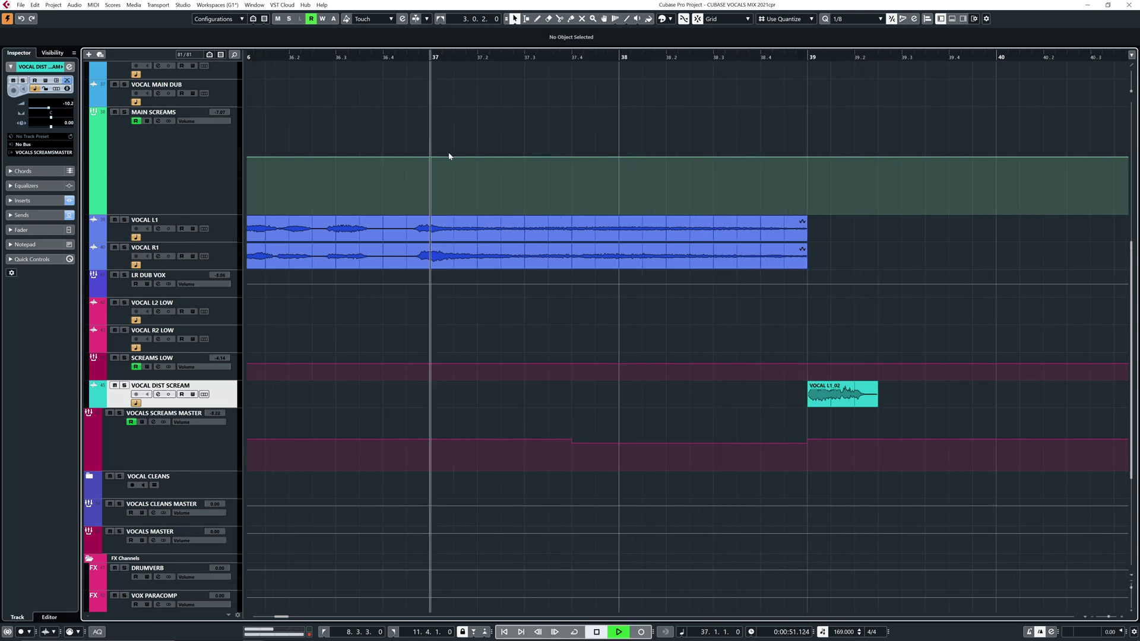
key("h")
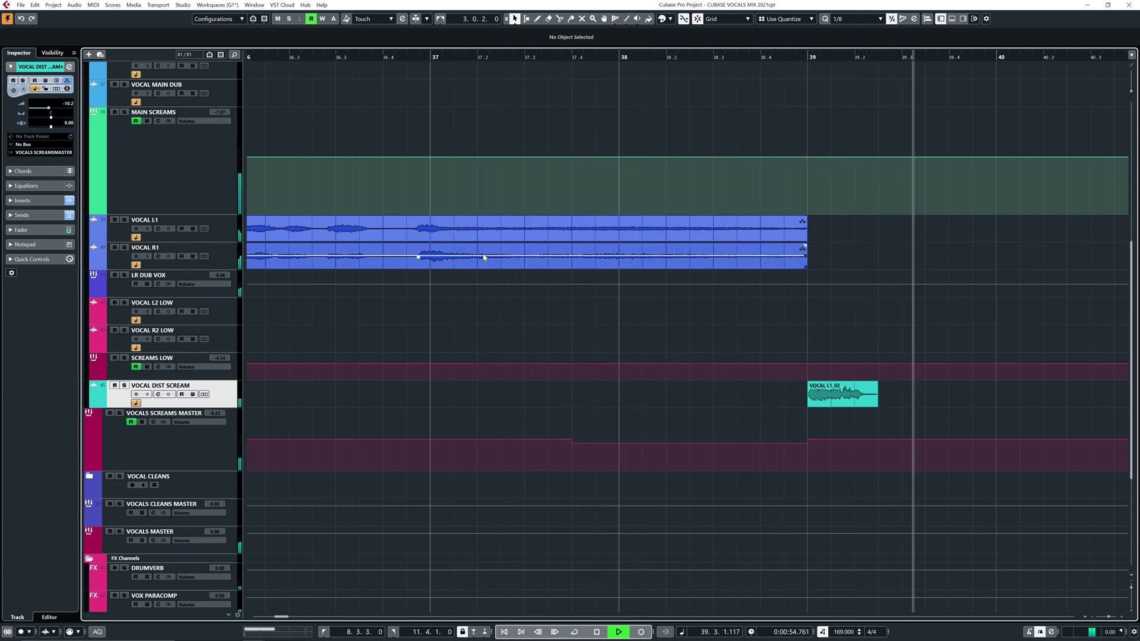
Play the closing scream section from about bar 47 to check the main screams against the low scream layers
key("g")
key("g")
key("g")
key("g")
key("g")
key("g")
scroll(713, 318, "up", 6)
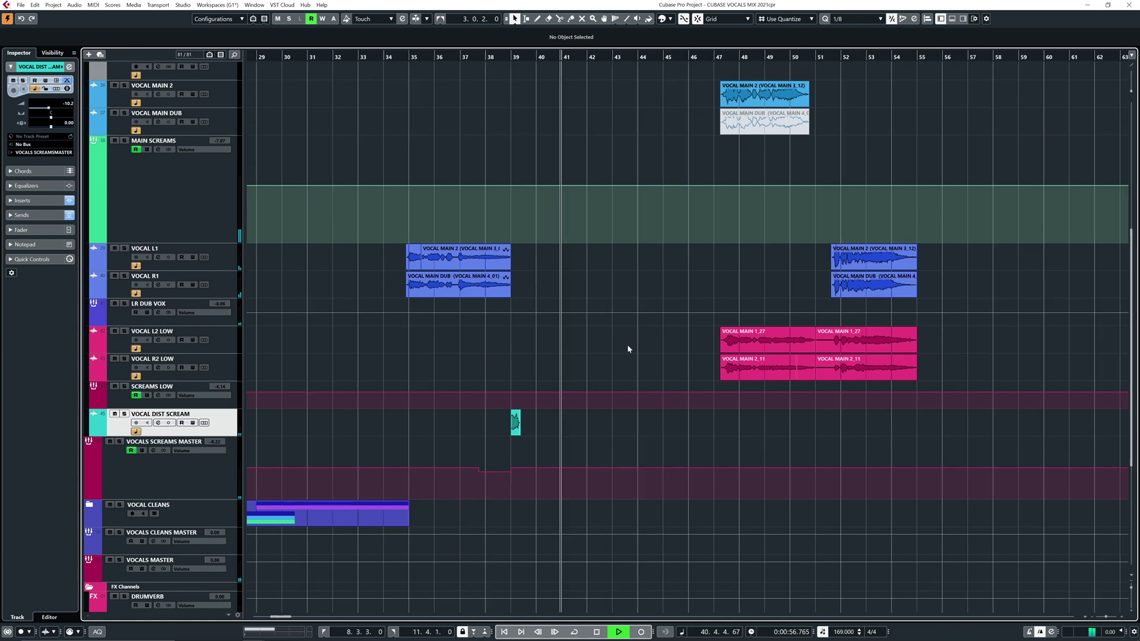
scroll(502, 313, "up", 2)
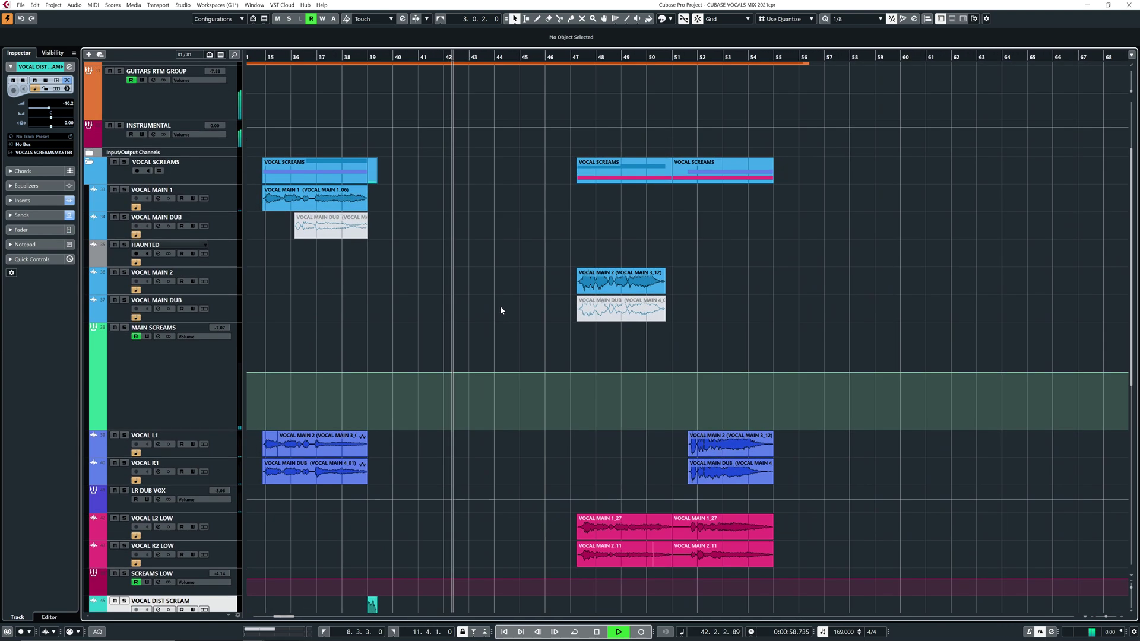
scroll(491, 311, "down", 3)
left_click(540, 57)
scroll(501, 235, "down", 2)
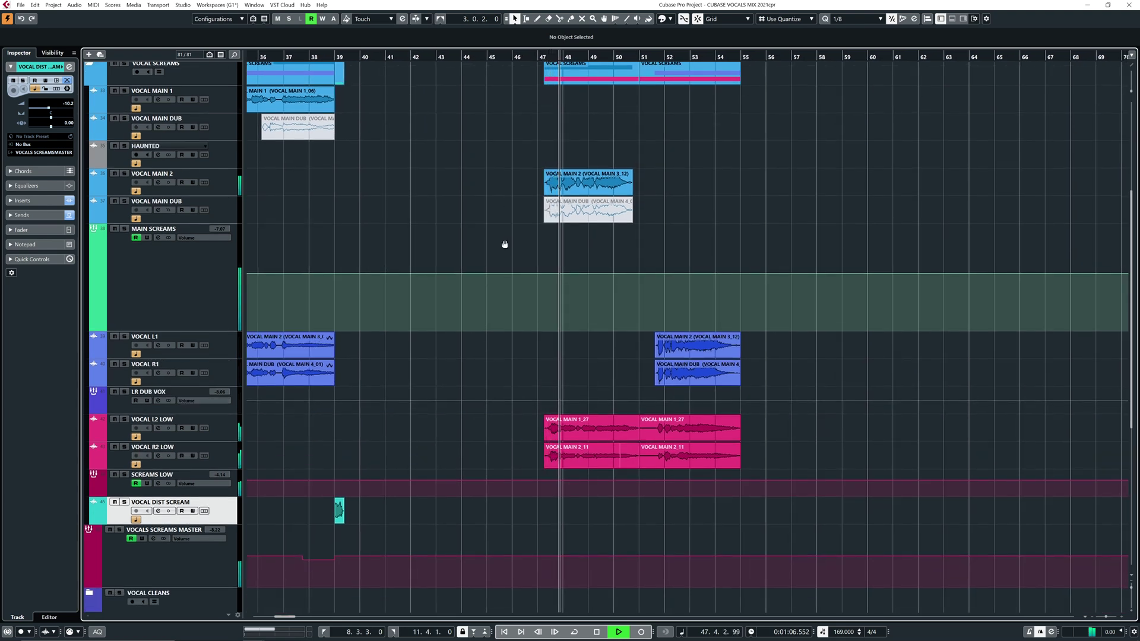
scroll(503, 244, "down", 2)
Slightly lower the MAIN SCREAMS volume automation from bar 47.2 to bar 50.4, over the low scream layers
key("h")
key("h")
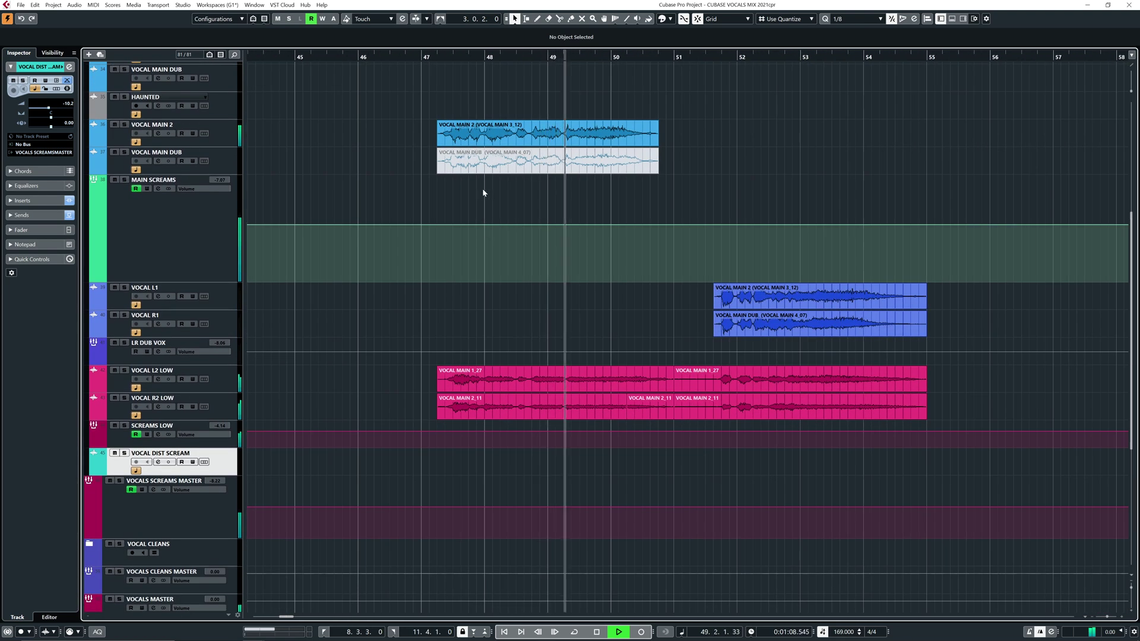
left_click(442, 212)
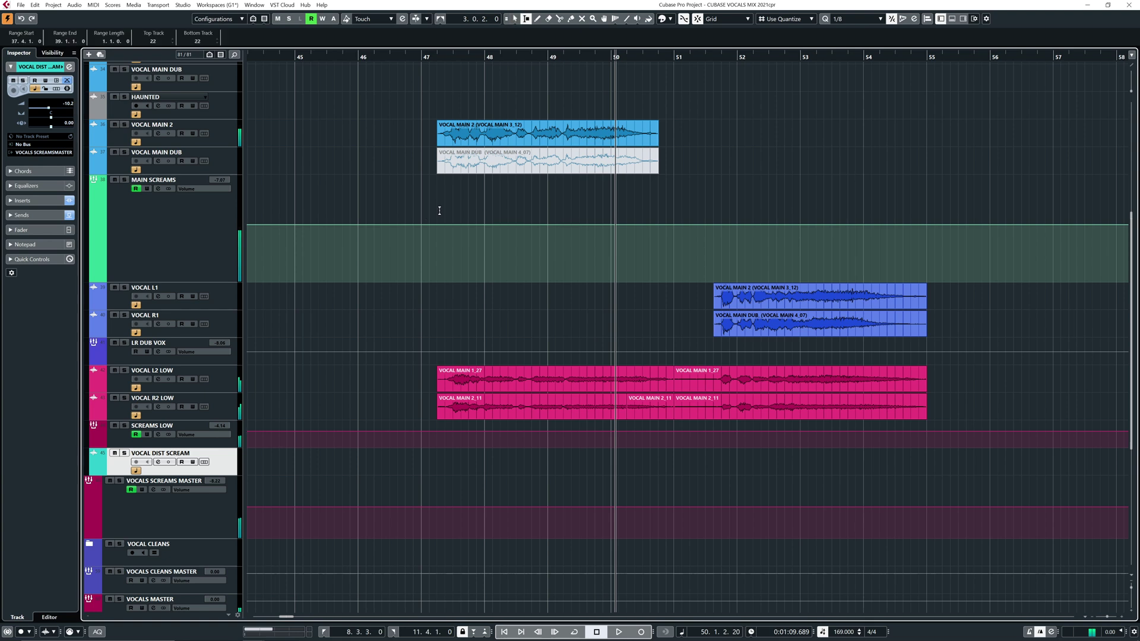
left_click_drag(448, 228, 645, 222)
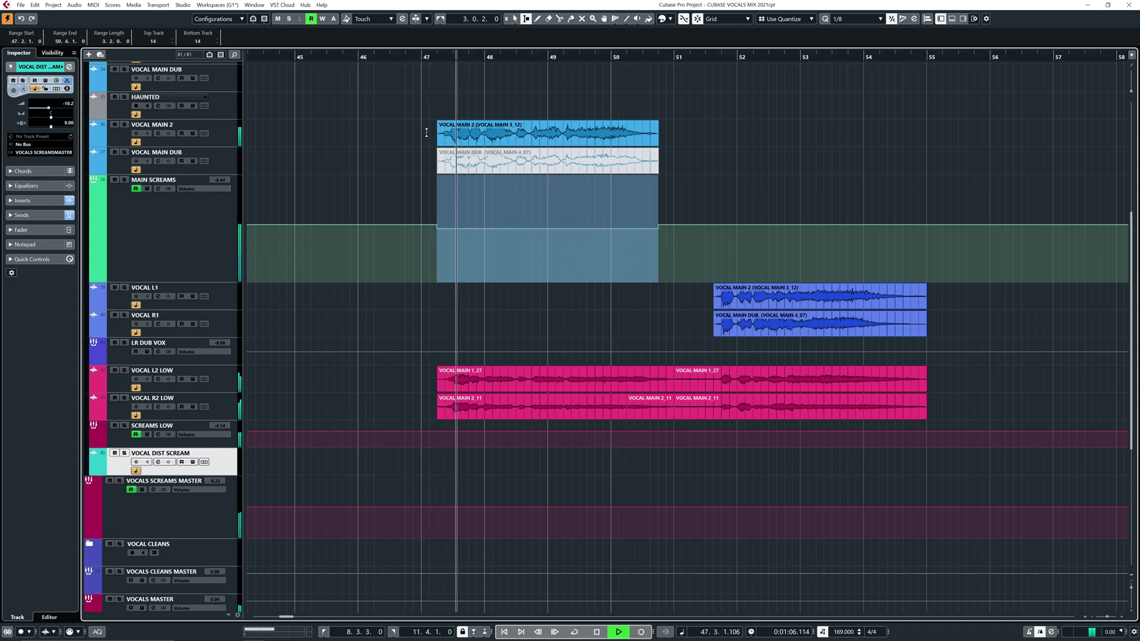
right_click(383, 152)
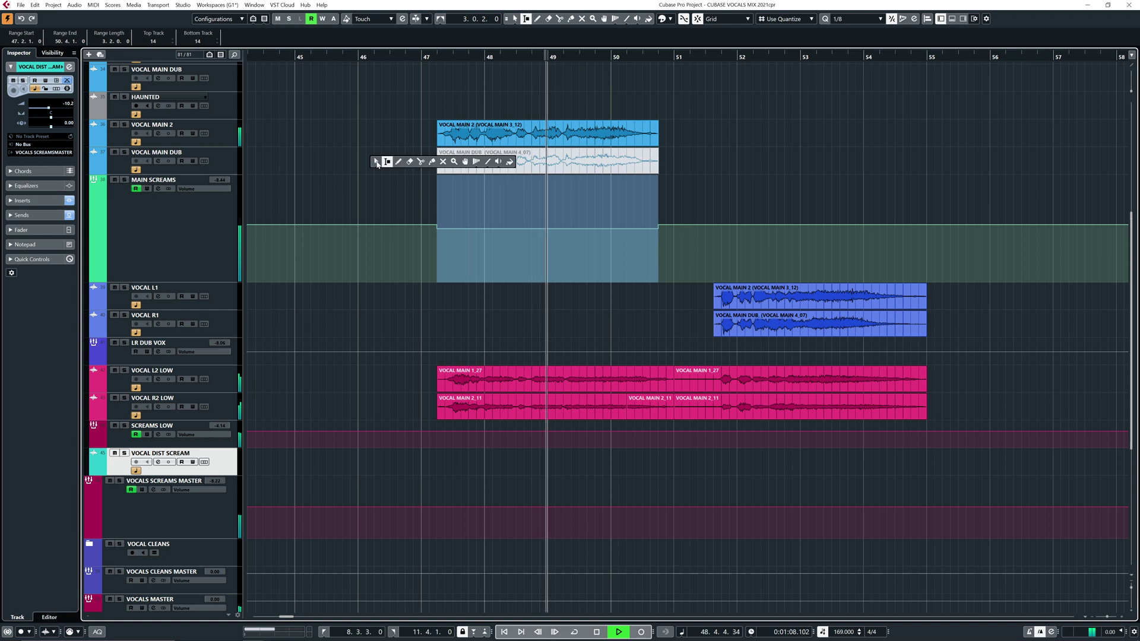
left_click(385, 161)
Listen to the end of the closing screams and to the opening scream sections to check the automated vocal levels
scroll(526, 264, "right", 3)
scroll(526, 263, "down", 1)
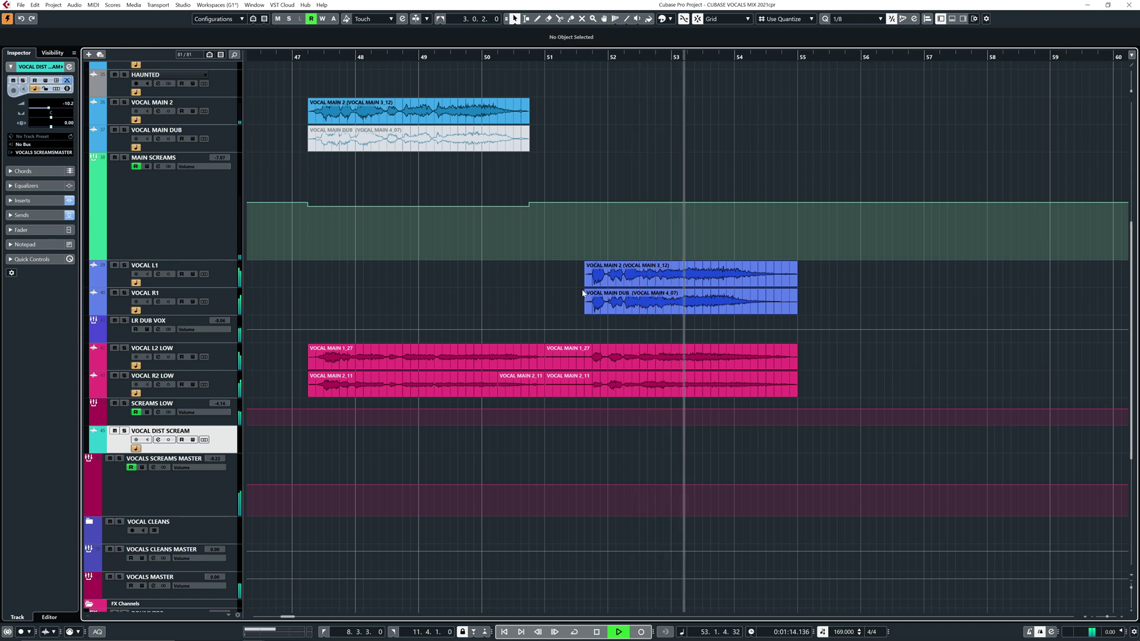
left_click(587, 293)
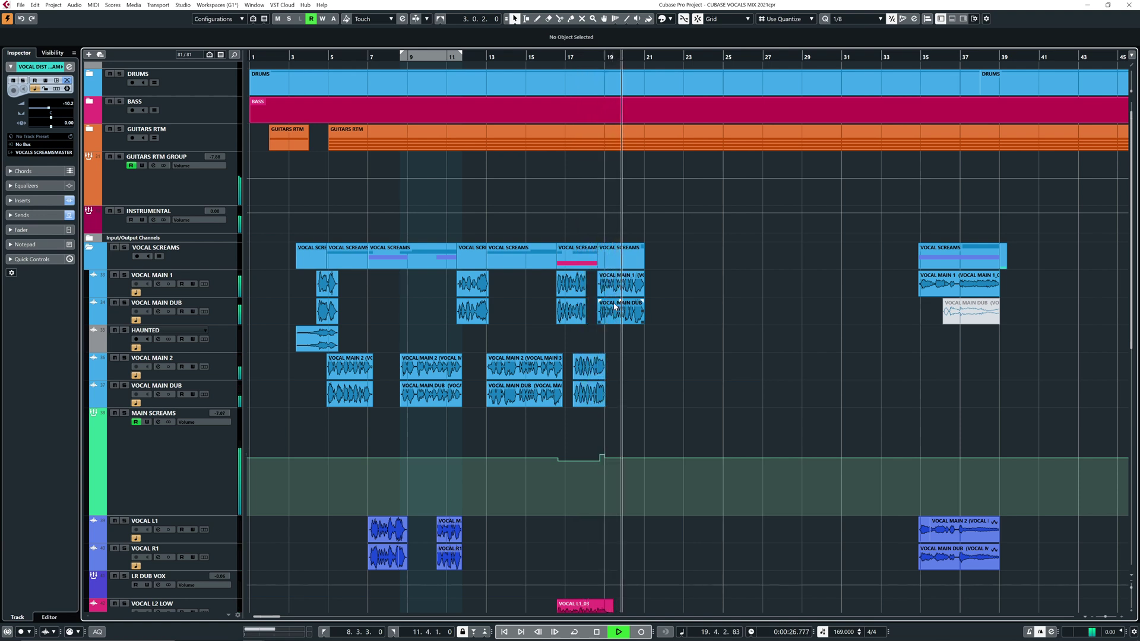
key("g")
key("g")
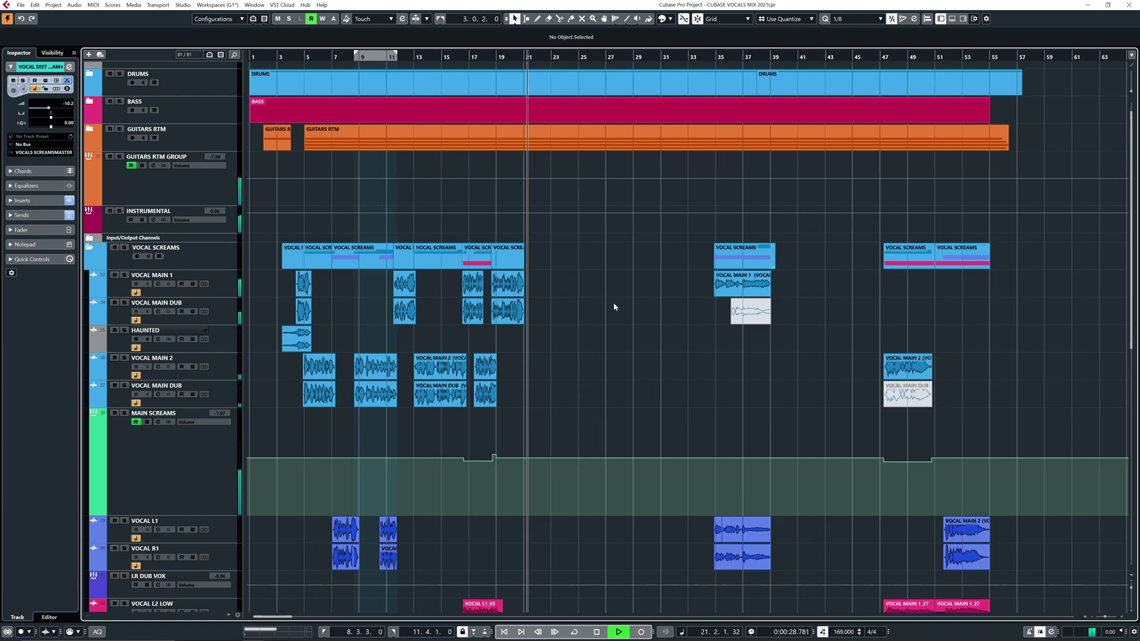